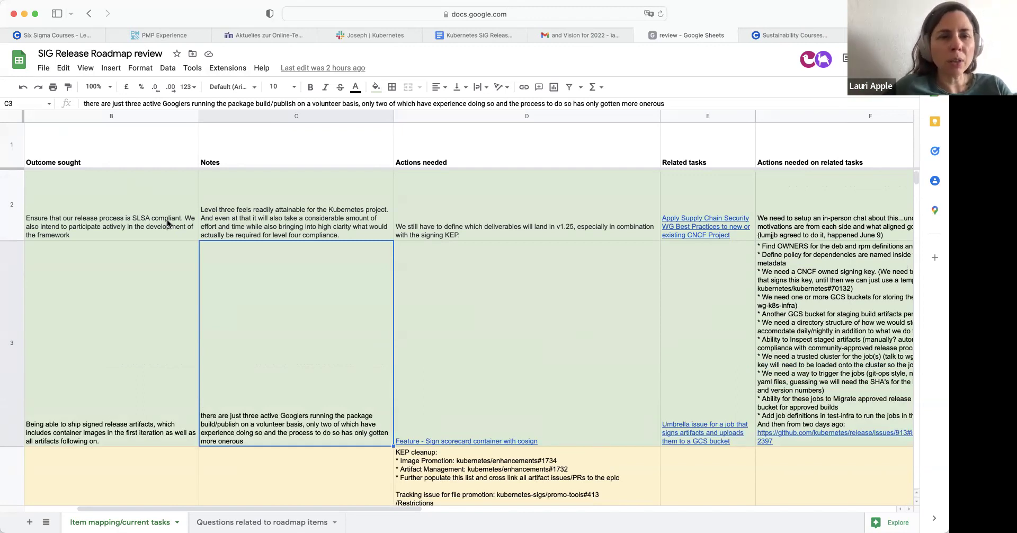
pyautogui.moveTo(167, 223)
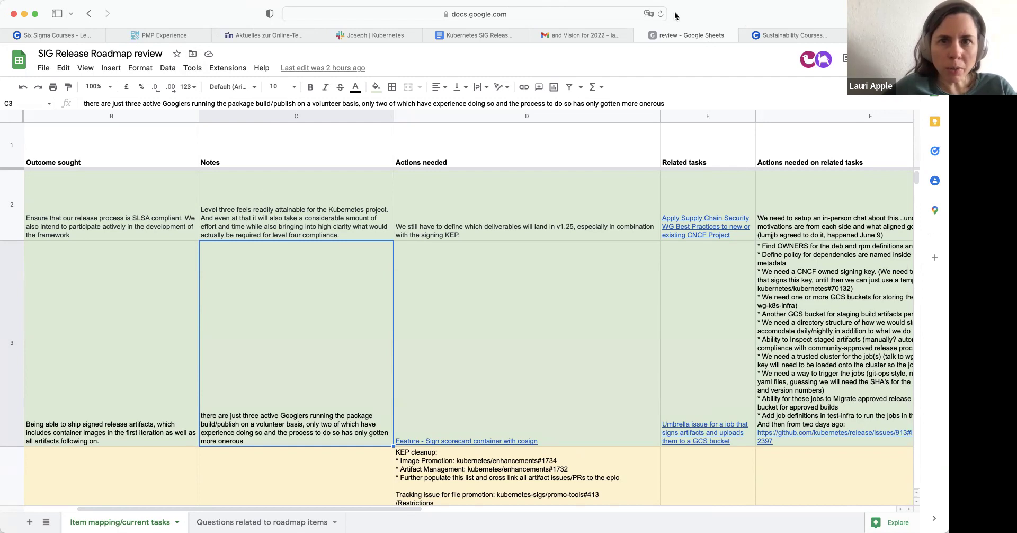
pyautogui.click(603, 17)
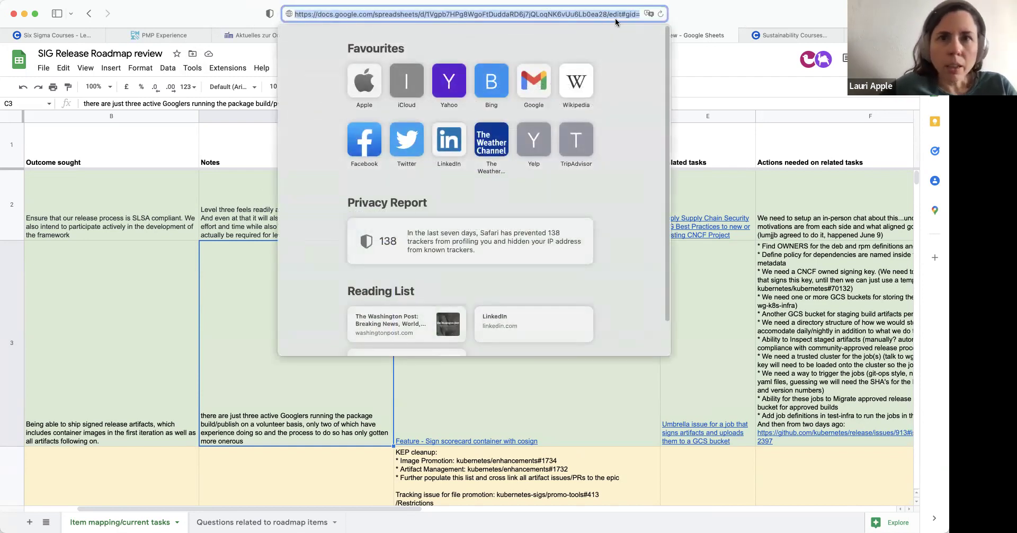
pyautogui.press('Escape')
pyautogui.moveTo(464, 260)
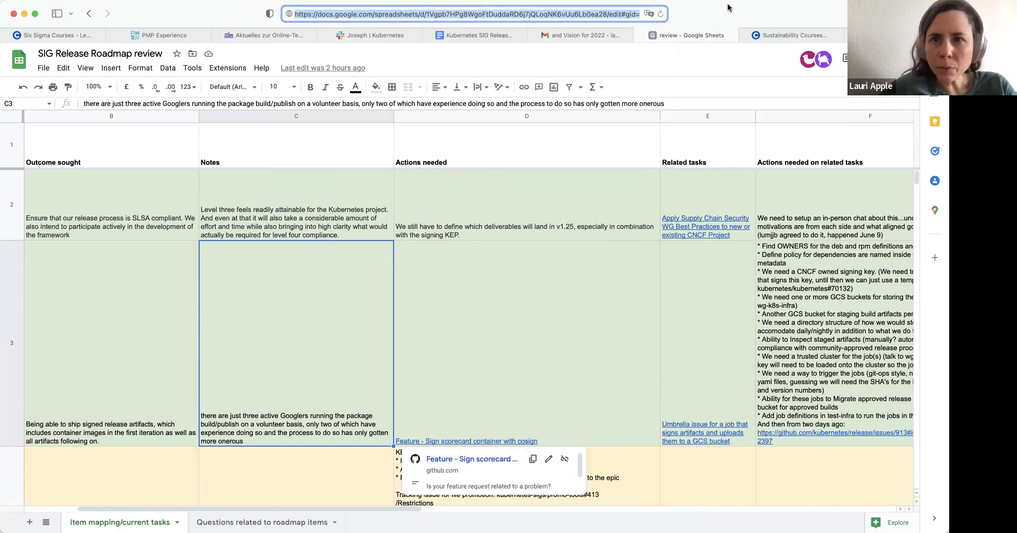
pyautogui.click(284, 322)
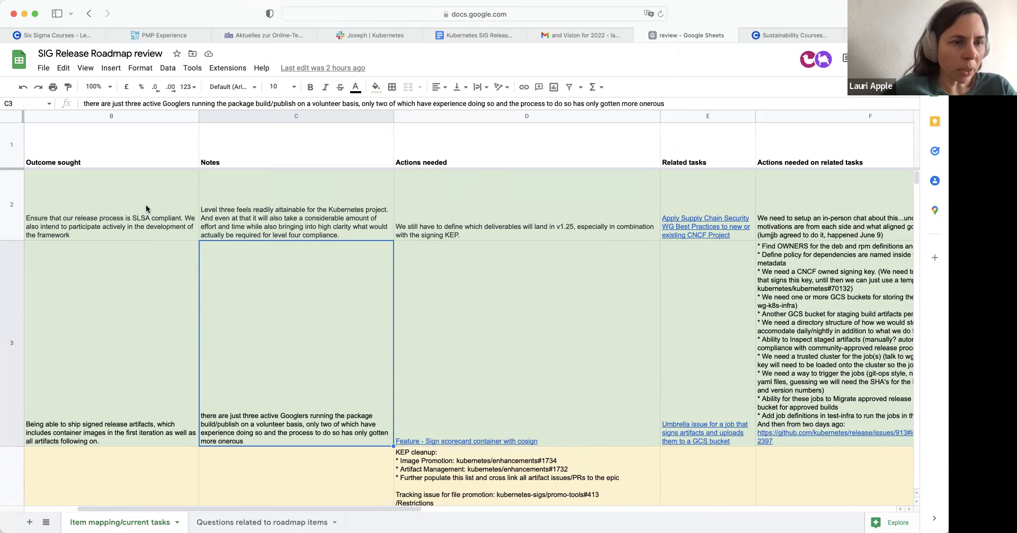
# Step: Zoom the page out one level and review the SLSA compliance and release artifact signing rows across their notes, actions and related tasks
pyautogui.hscroll(-2, 161, 364)
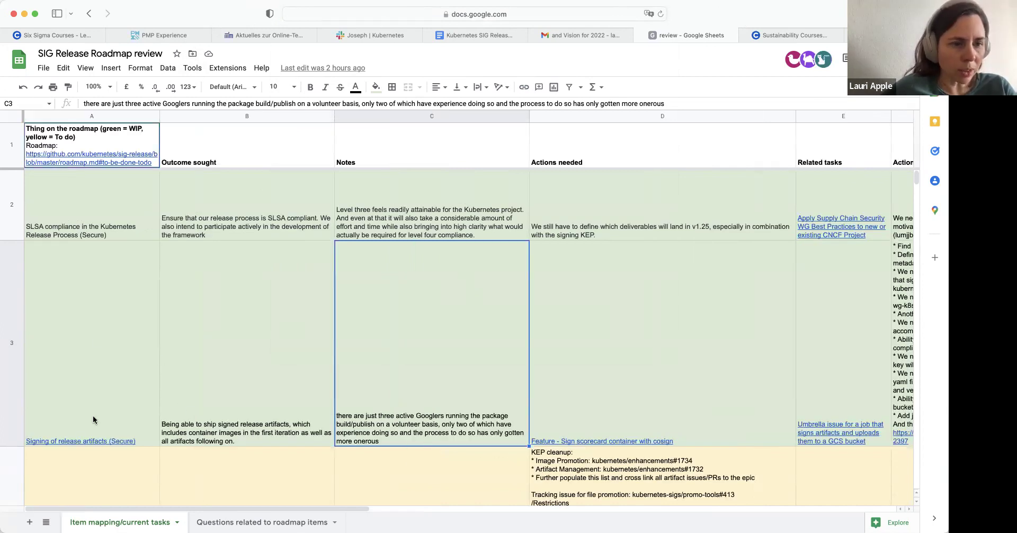
pyautogui.moveTo(129, 422)
pyautogui.scroll(-2, 126, 419)
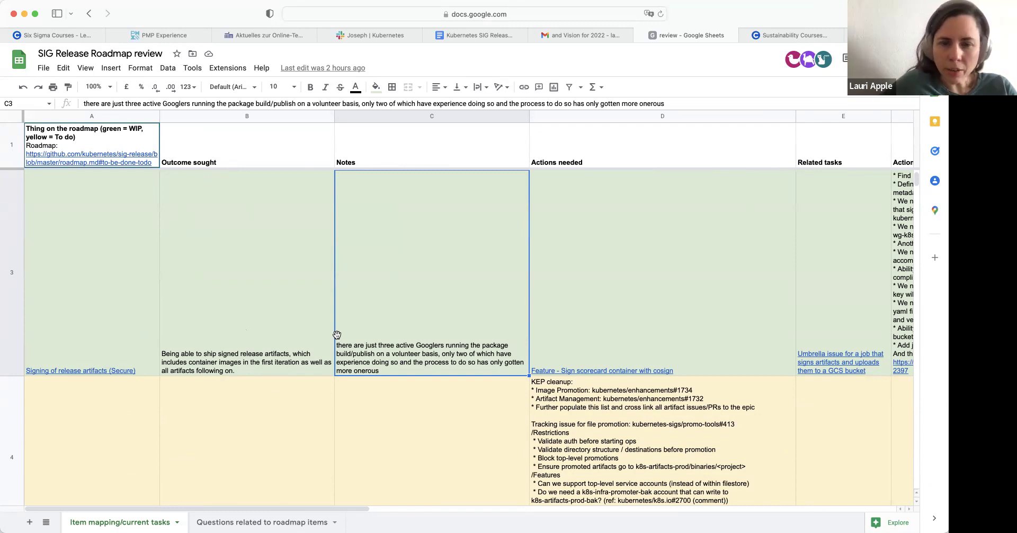
pyautogui.press('super+minus')
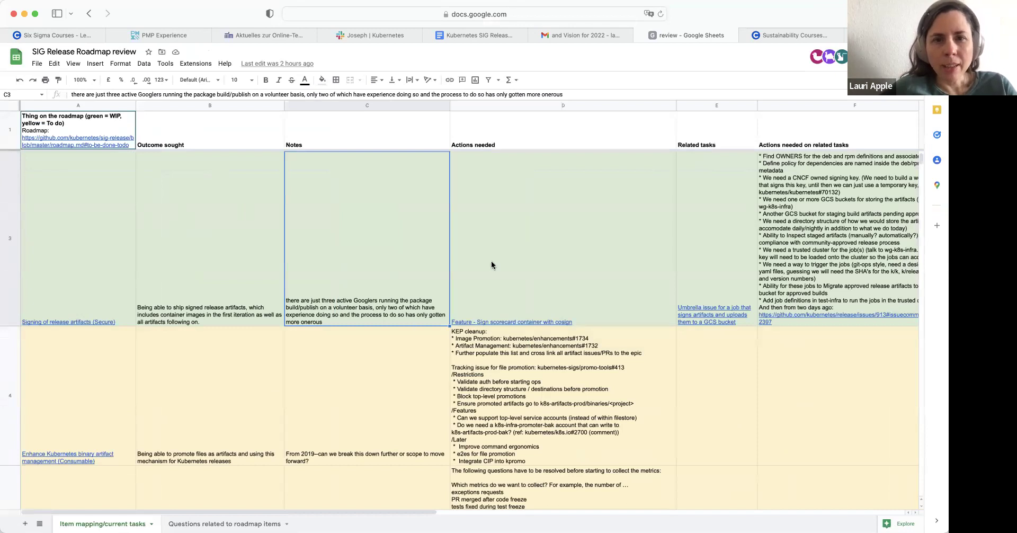
pyautogui.hscroll(5, 491, 260)
pyautogui.scroll(1, 491, 261)
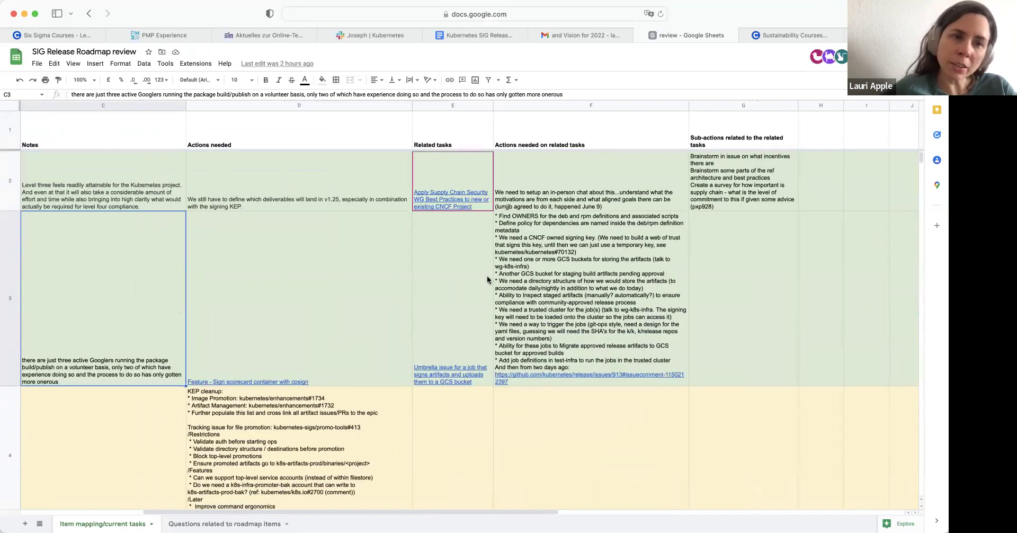
pyautogui.moveTo(426, 253)
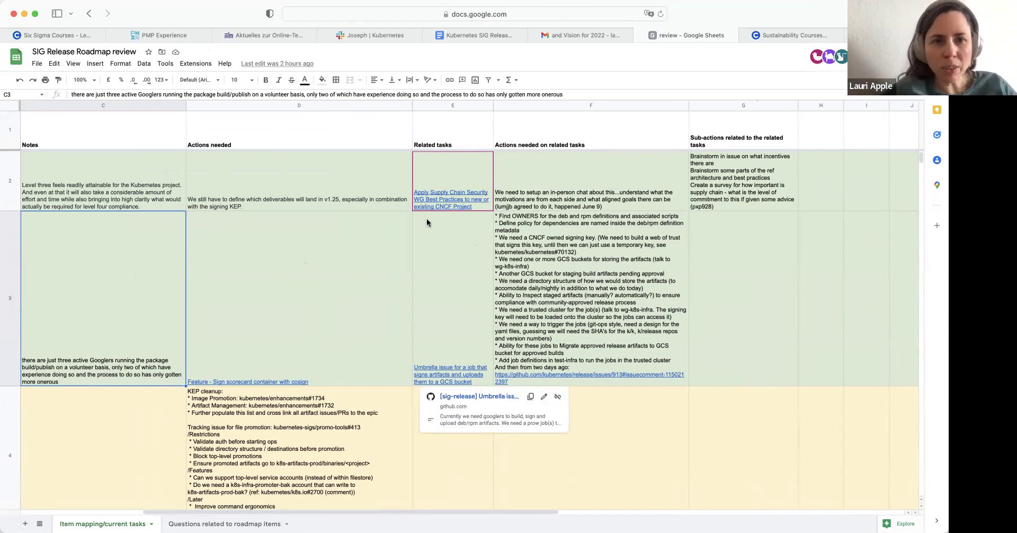
# Step: Step through the release artifact signing row from its actions needed to its sub-actions and back to the roadmap item name
pyautogui.click(351, 236)
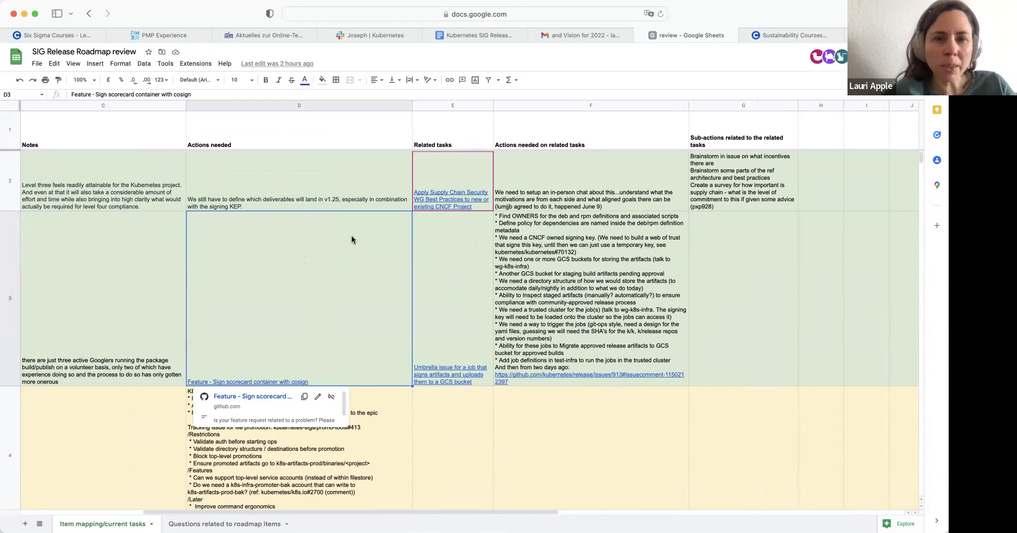
pyautogui.press('Right')
pyautogui.press('Right')
pyautogui.press('Right')
pyautogui.press('Right')
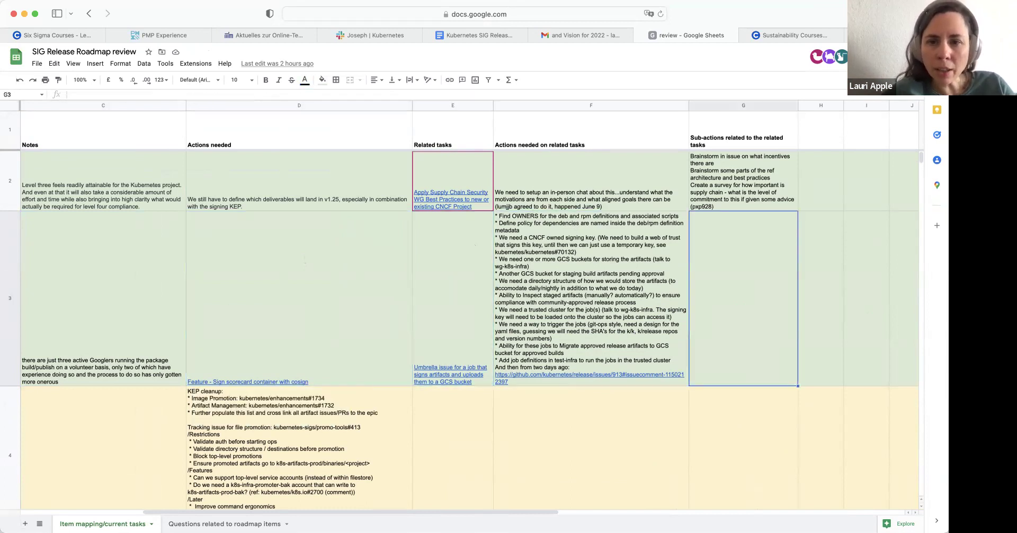
pyautogui.press('Left')
pyautogui.press('Left')
pyautogui.press('Left')
pyautogui.press('Left')
pyautogui.press('Left')
pyautogui.press('Left')
pyautogui.press('Left')
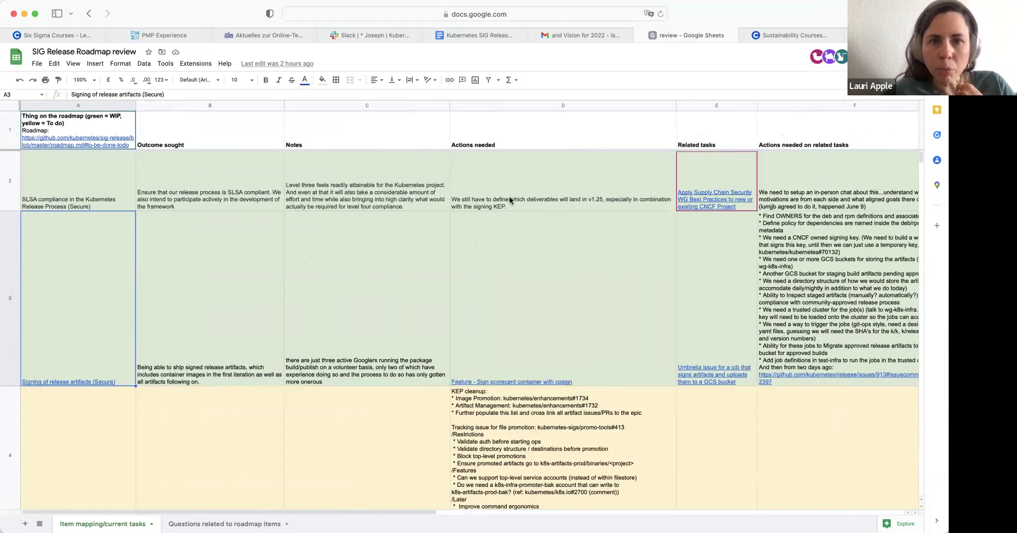
pyautogui.moveTo(518, 250)
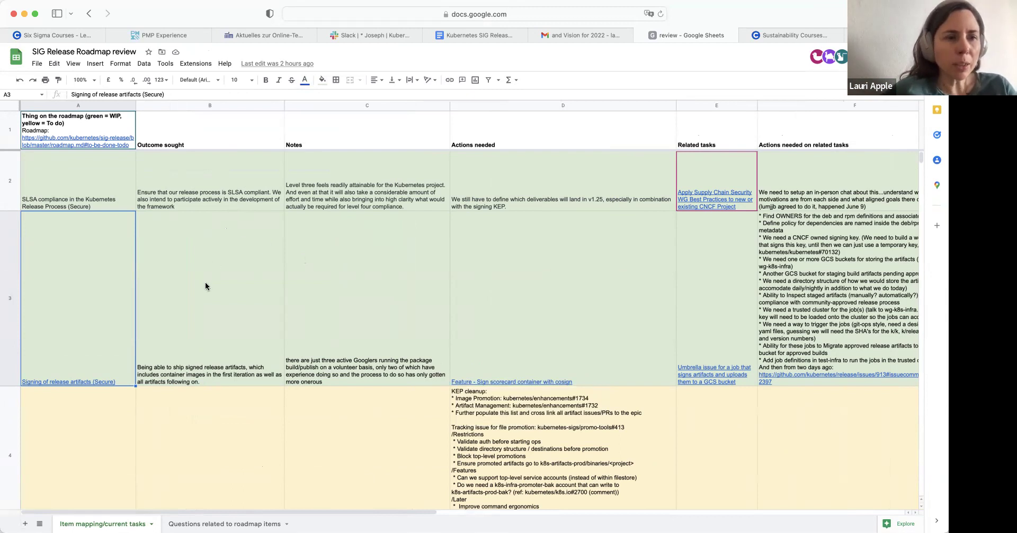
# Step: Review the yellow to-do roadmap items and the requests to other teams, including the actions needed from SIG Architecture
pyautogui.scroll(-10, 206, 286)
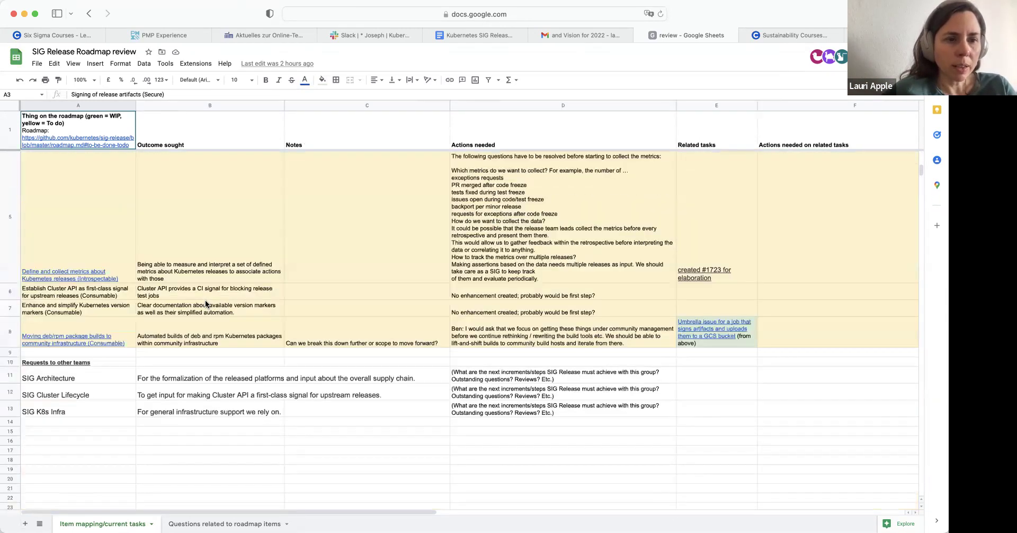
pyautogui.scroll(2, 205, 304)
pyautogui.scroll(-5, 230, 371)
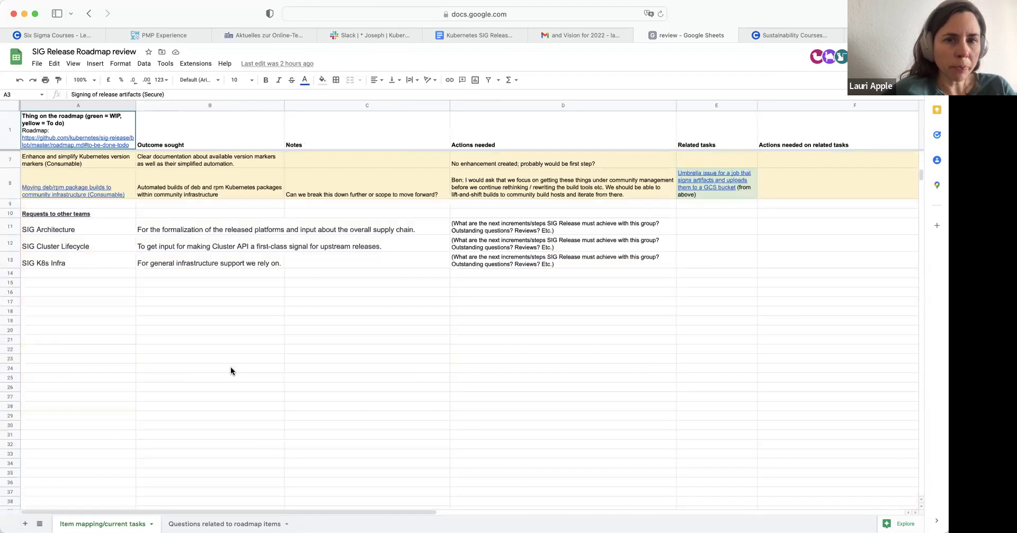
pyautogui.scroll(1, 230, 371)
pyautogui.scroll(1, 231, 370)
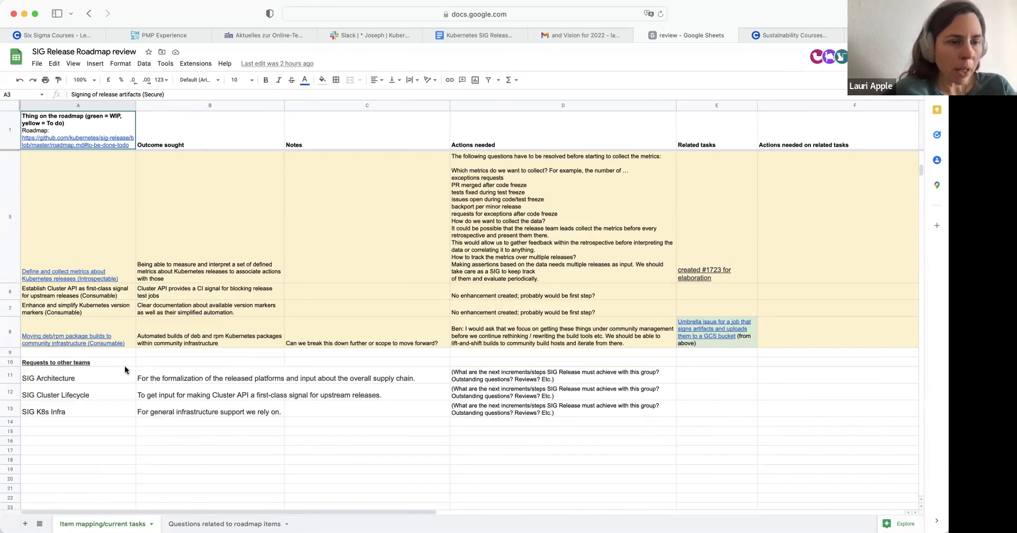
pyautogui.moveTo(121, 362); pyautogui.dragTo(120, 408)
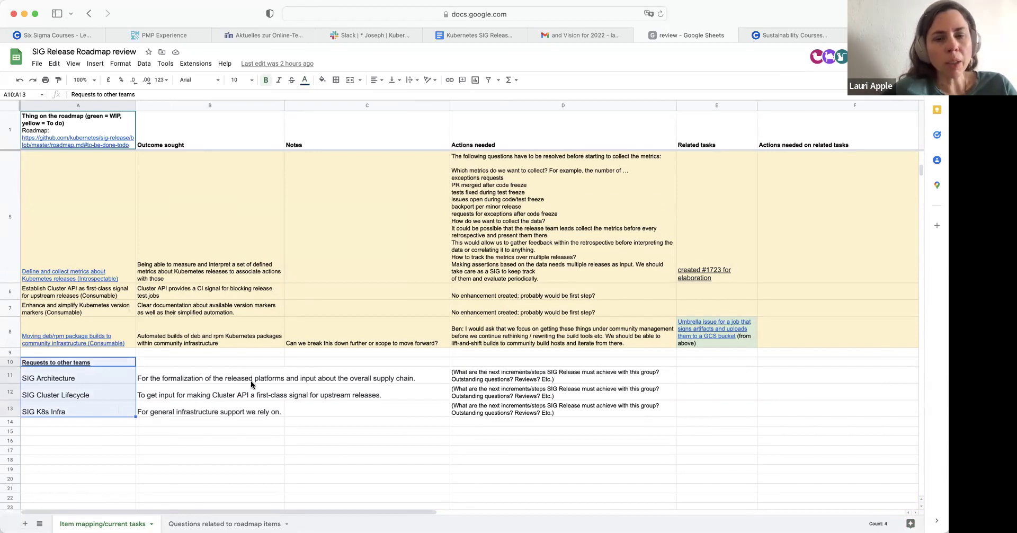
pyautogui.click(476, 384)
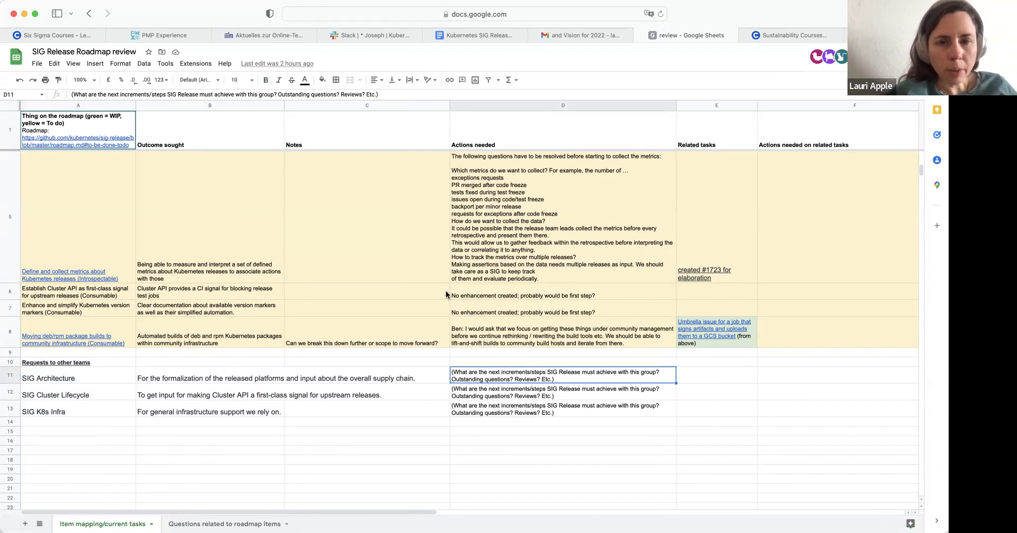
pyautogui.scroll(5, 446, 294)
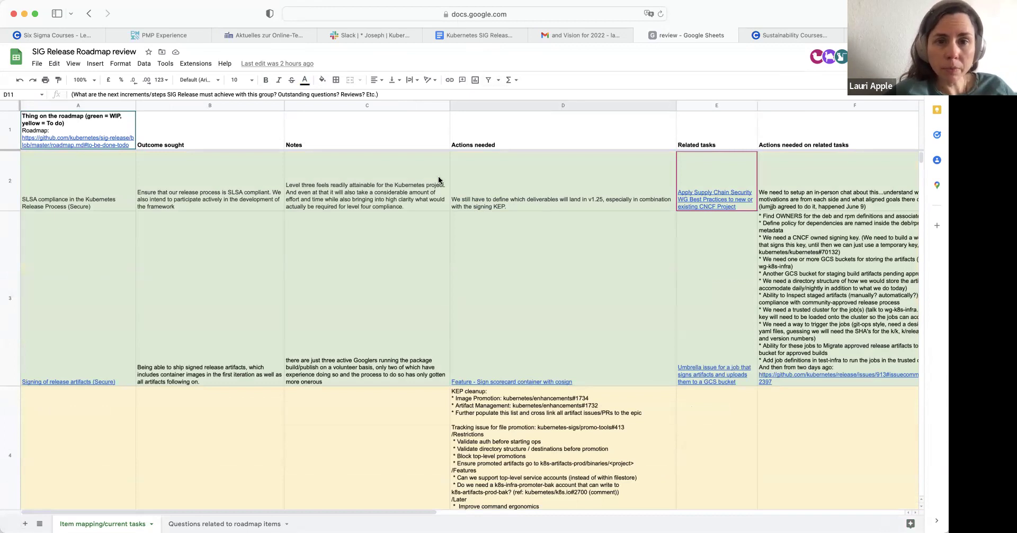
pyautogui.click(332, 193)
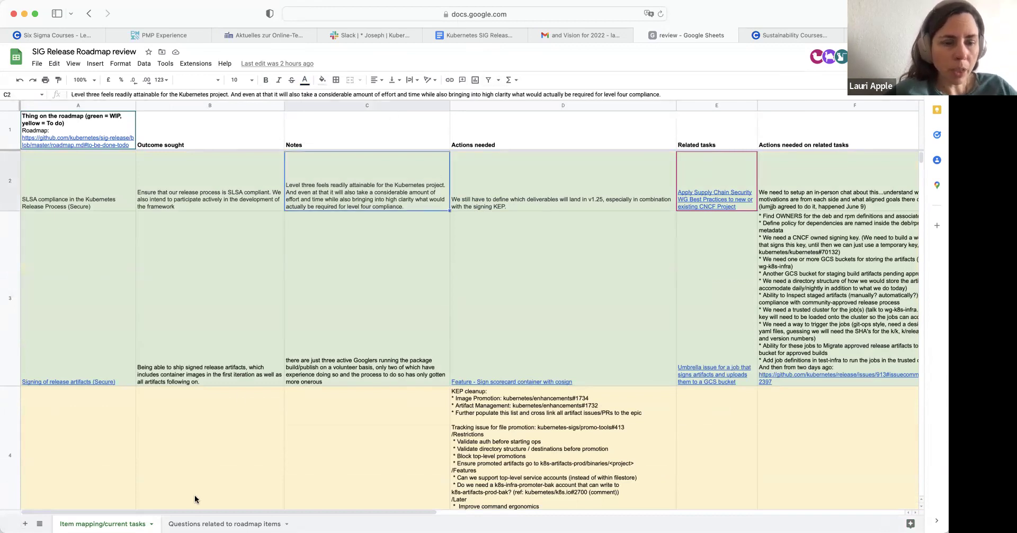
# Step: Open the Questions related to roadmap items sheet and read its question headers on urgency, cost of delay, research, risks and completion
pyautogui.hotkey('alt', 'Down')
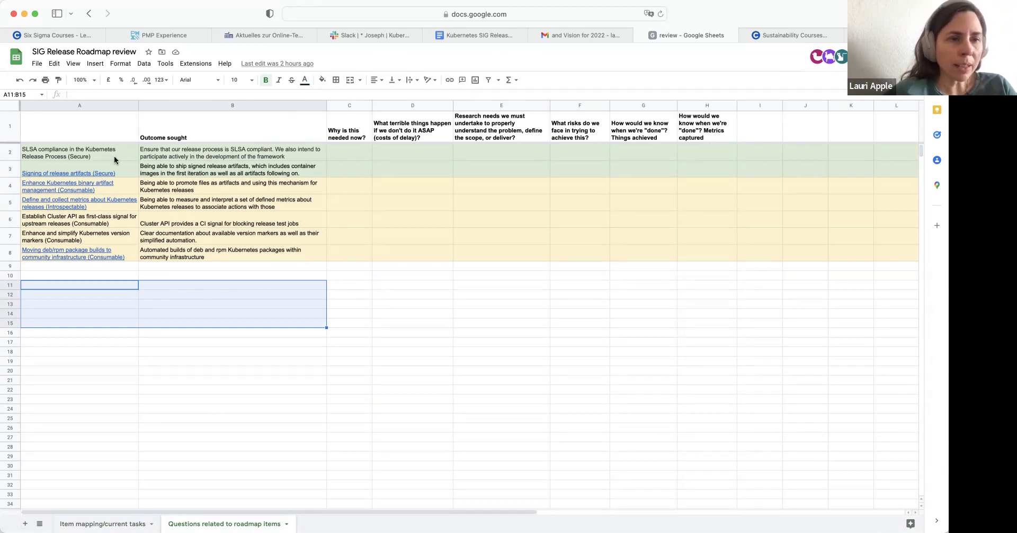
pyautogui.moveTo(115, 177)
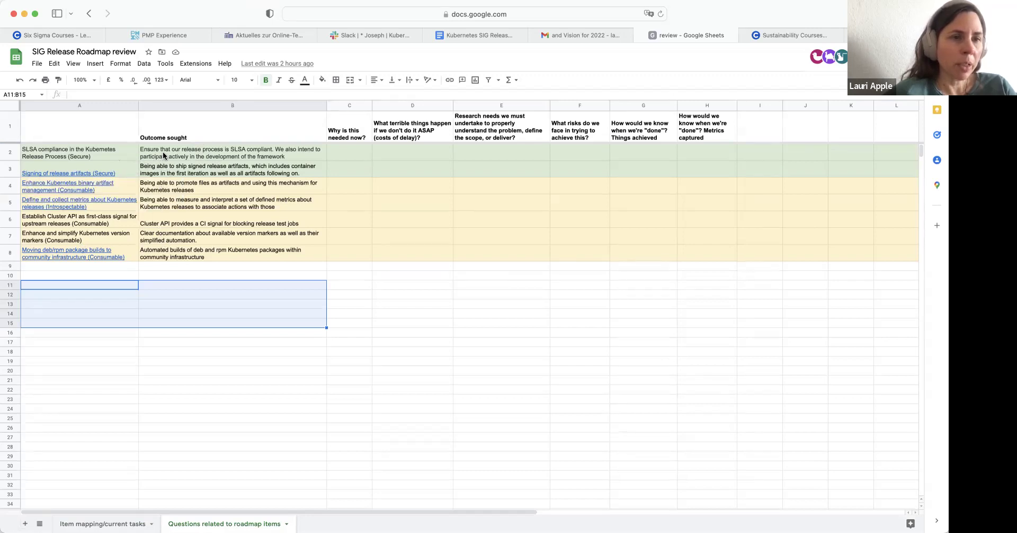
pyautogui.moveTo(164, 155)
pyautogui.click(338, 168)
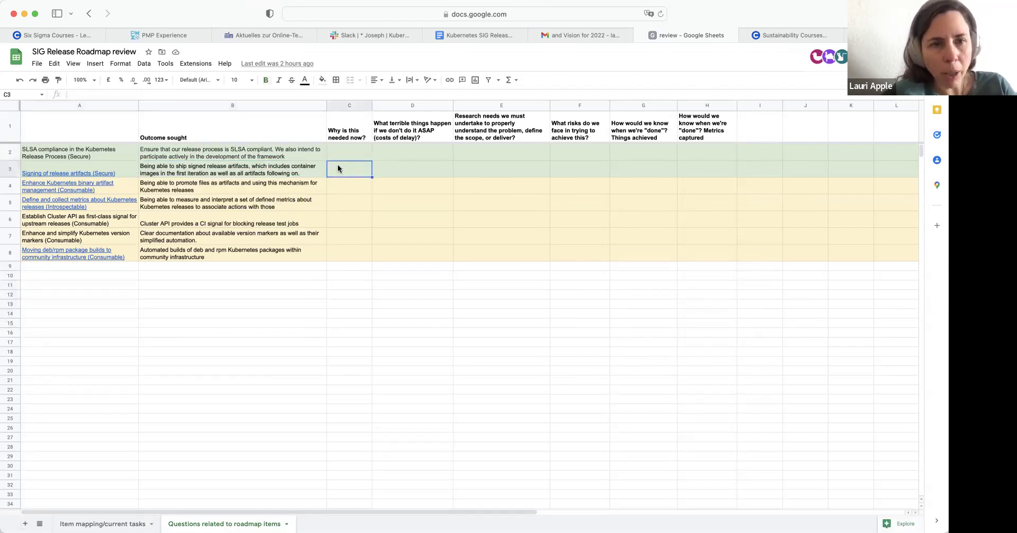
pyautogui.moveTo(347, 132); pyautogui.dragTo(692, 138)
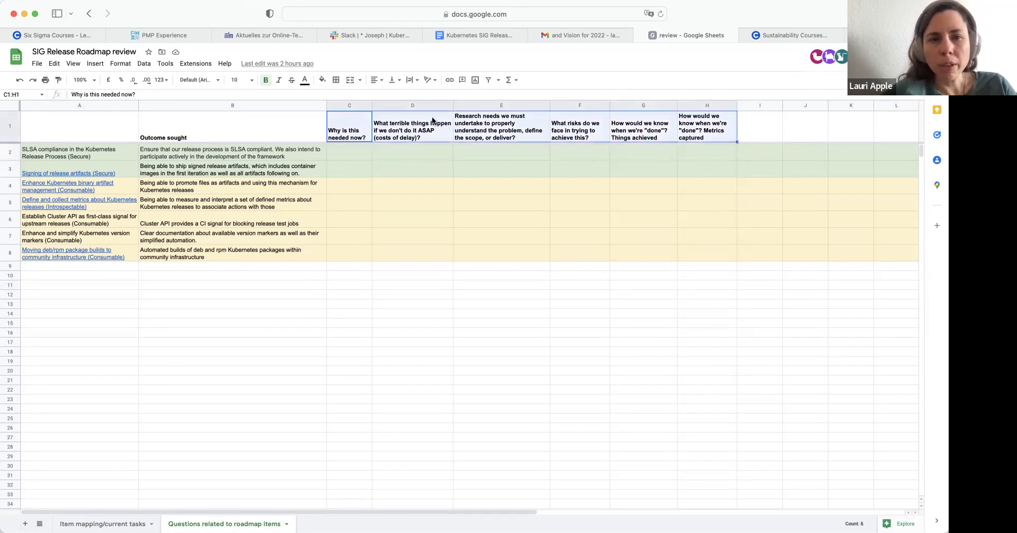
pyautogui.click(311, 295)
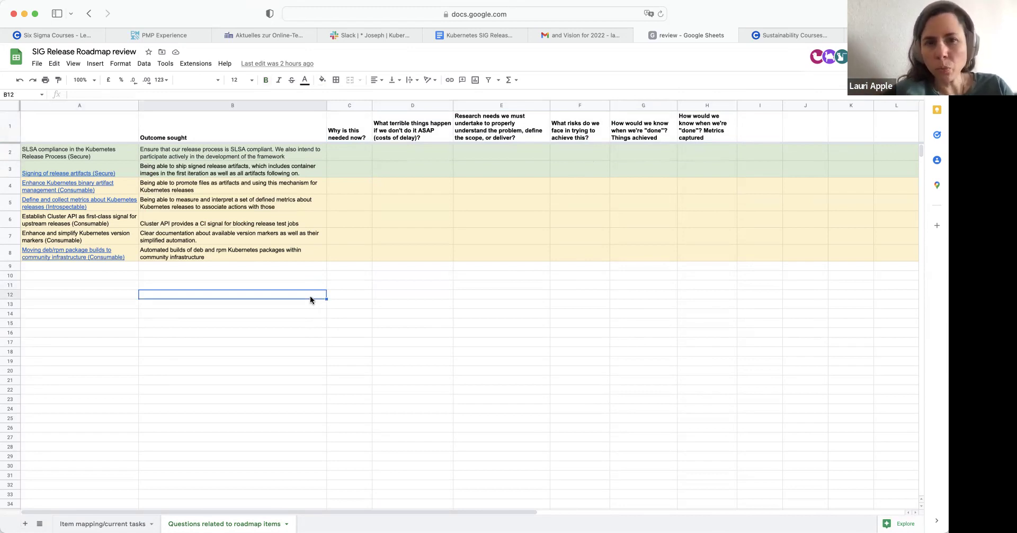
pyautogui.click(491, 138)
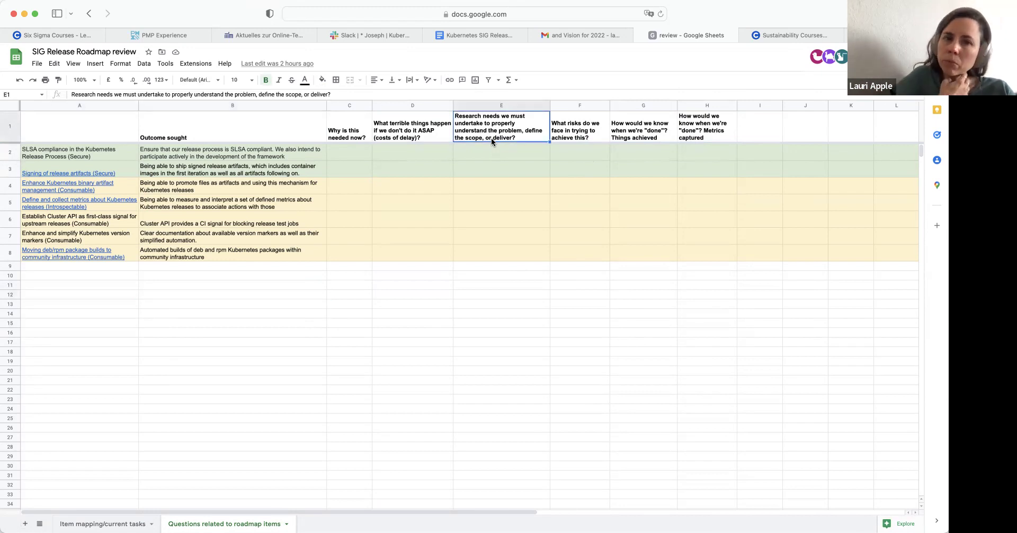
pyautogui.click(582, 127)
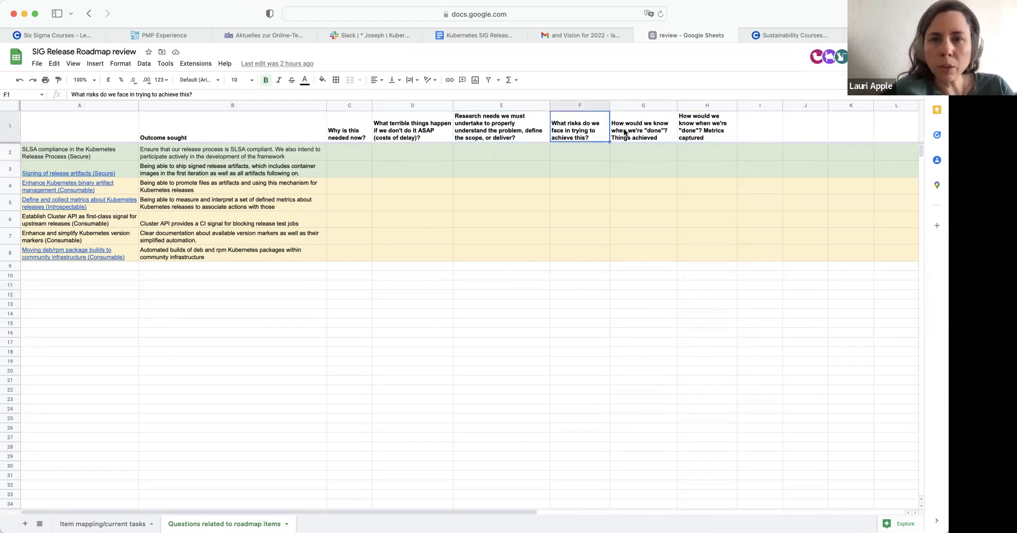
pyautogui.click(639, 135)
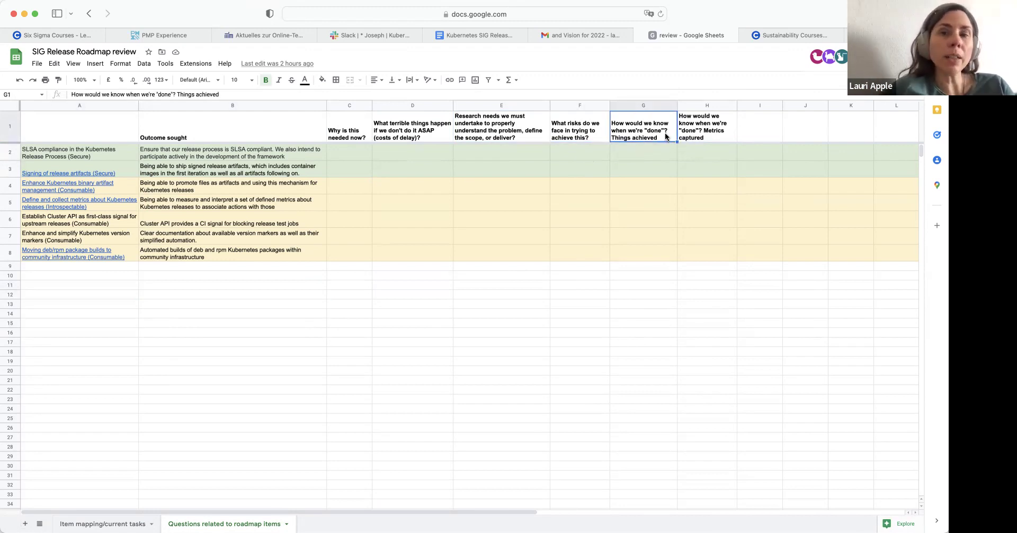
pyautogui.click(698, 136)
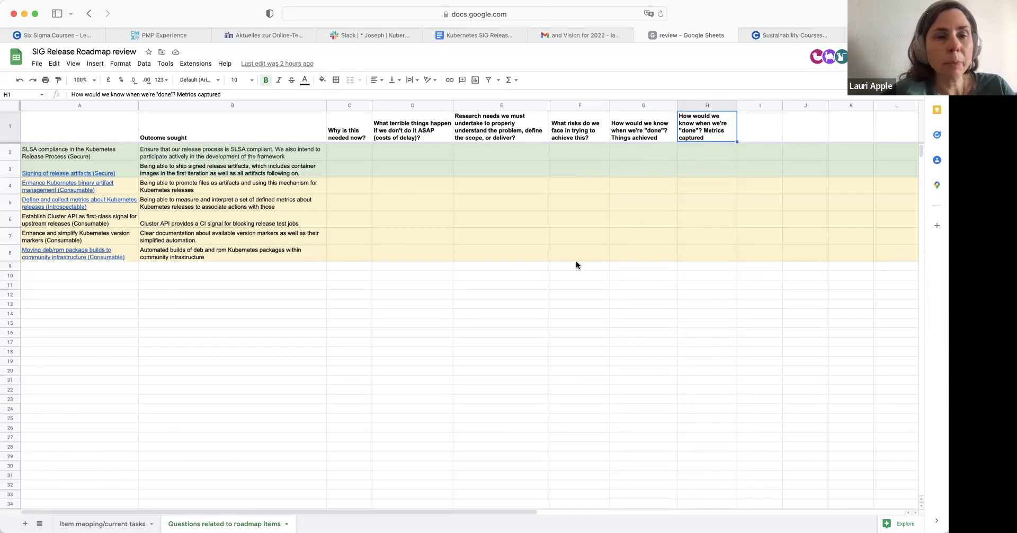
# Step: Return to the Item mapping/current tasks sheet and inspect the roadmap item about moving deb/rpm package builds to community infrastructure
pyautogui.hotkey('alt', 'Up')
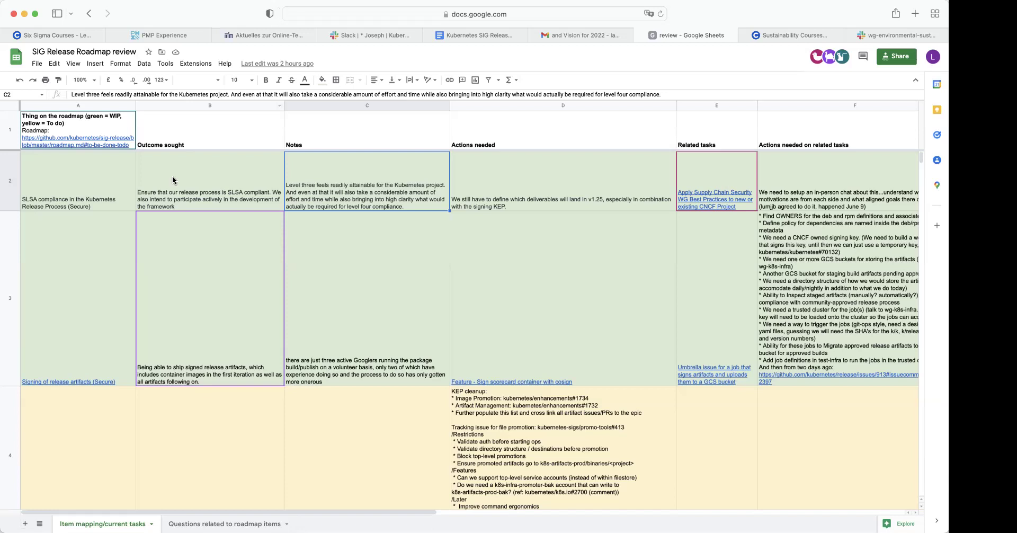
pyautogui.scroll(-10, 170, 186)
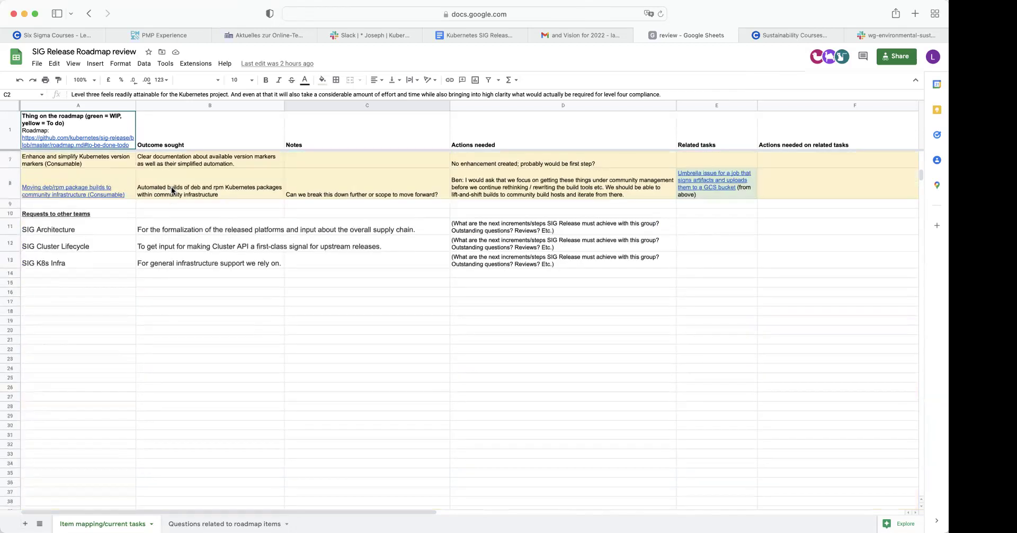
pyautogui.click(111, 189)
pyautogui.click(169, 191)
pyautogui.click(73, 189)
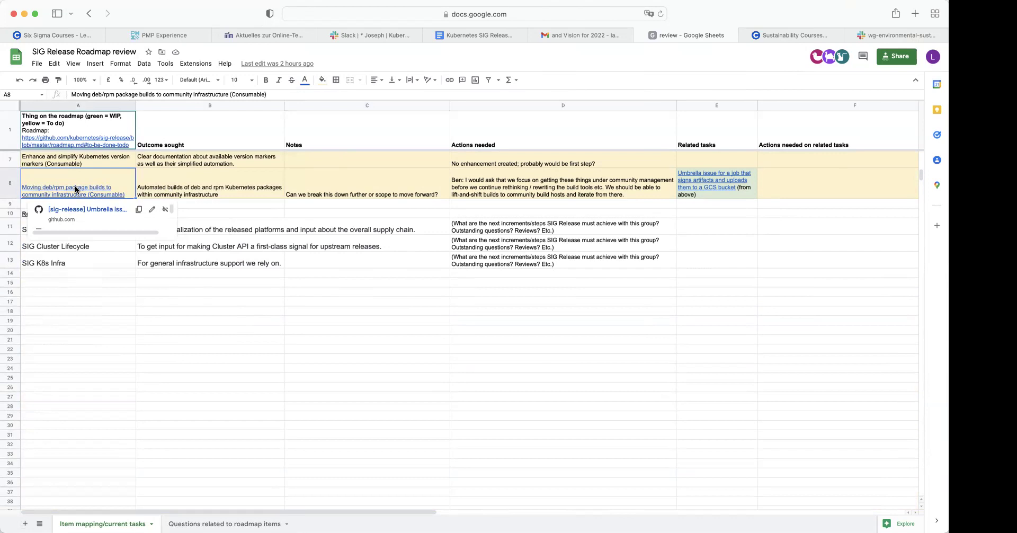
# Step: Insert one column directly after the roadmap item column and head it "Driver/owner"
pyautogui.click(80, 106)
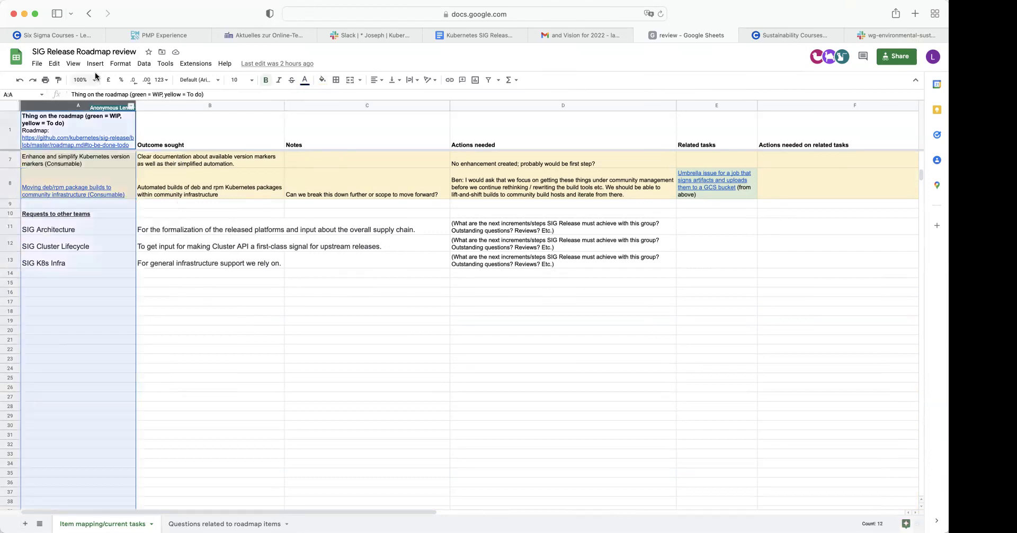
pyautogui.click(95, 63)
pyautogui.moveTo(120, 63)
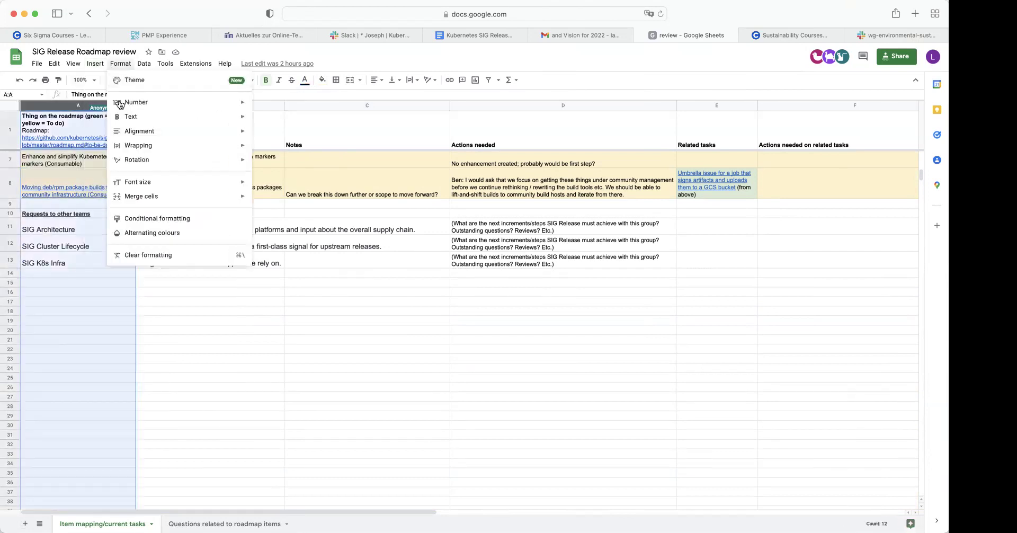
pyautogui.moveTo(117, 108)
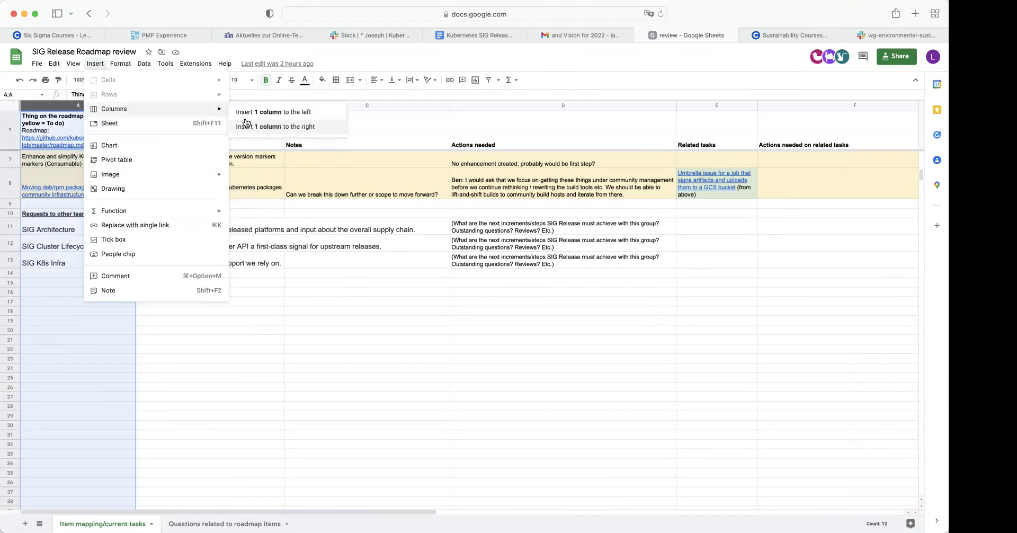
pyautogui.click(245, 126)
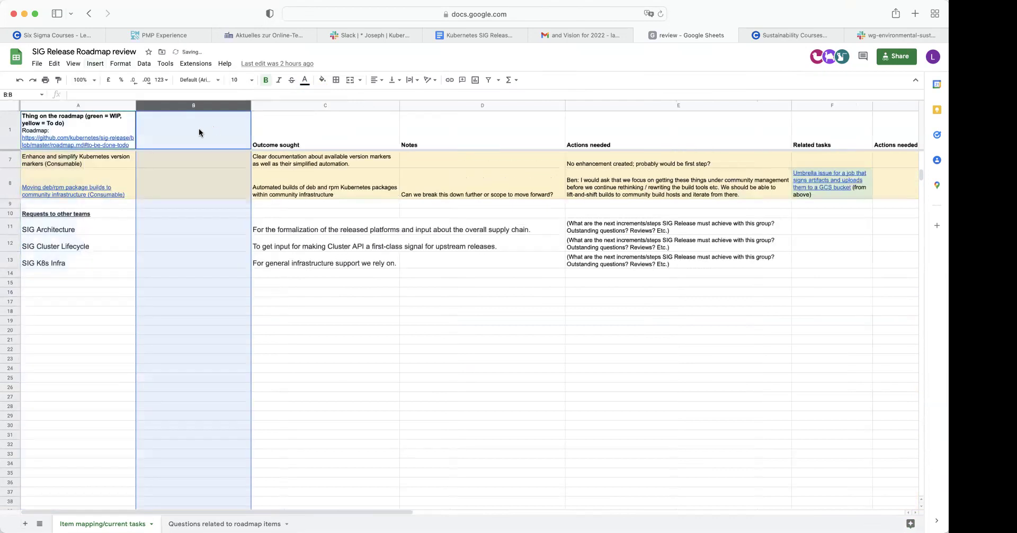
pyautogui.click(199, 132)
pyautogui.write('Driver/owner')
# Step: Enter the owner's first name for the deb/rpm package builds item and format it as plain black text without bold or underline
pyautogui.click(185, 192)
pyautogui.write('Arnaud')
pyautogui.click(190, 214)
pyautogui.click(176, 194)
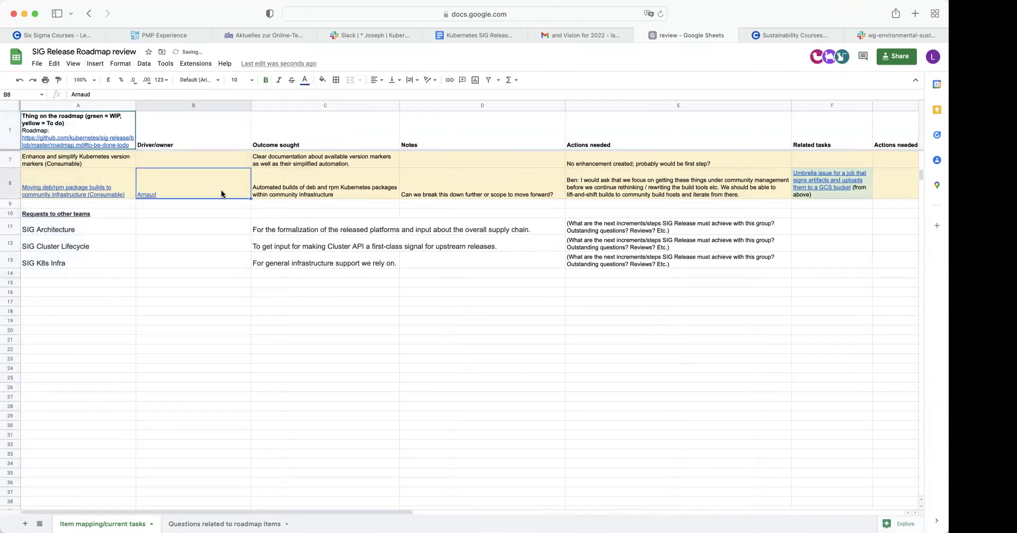
pyautogui.click(265, 80)
pyautogui.click(305, 80)
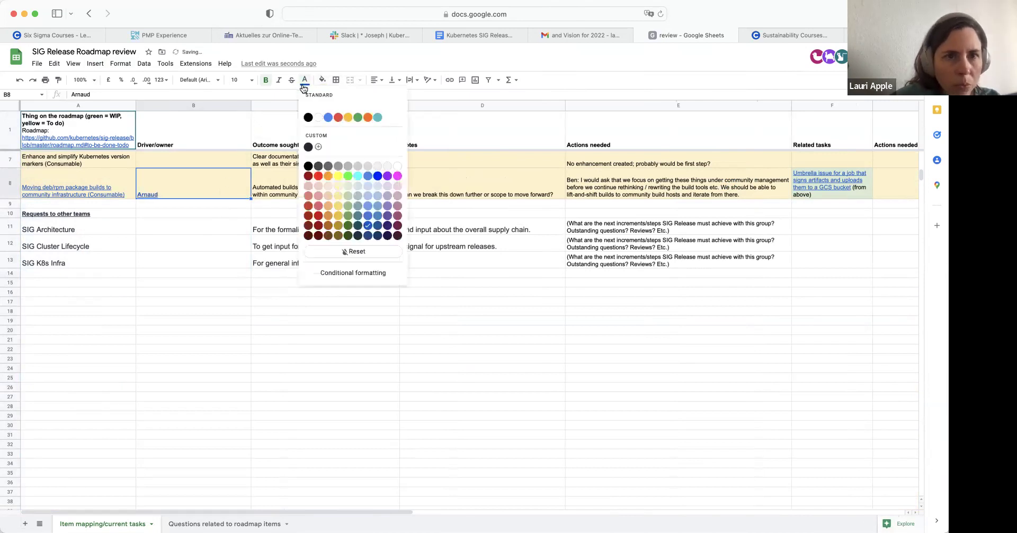
pyautogui.click(307, 117)
pyautogui.press('super+u')
pyautogui.press('super+b')
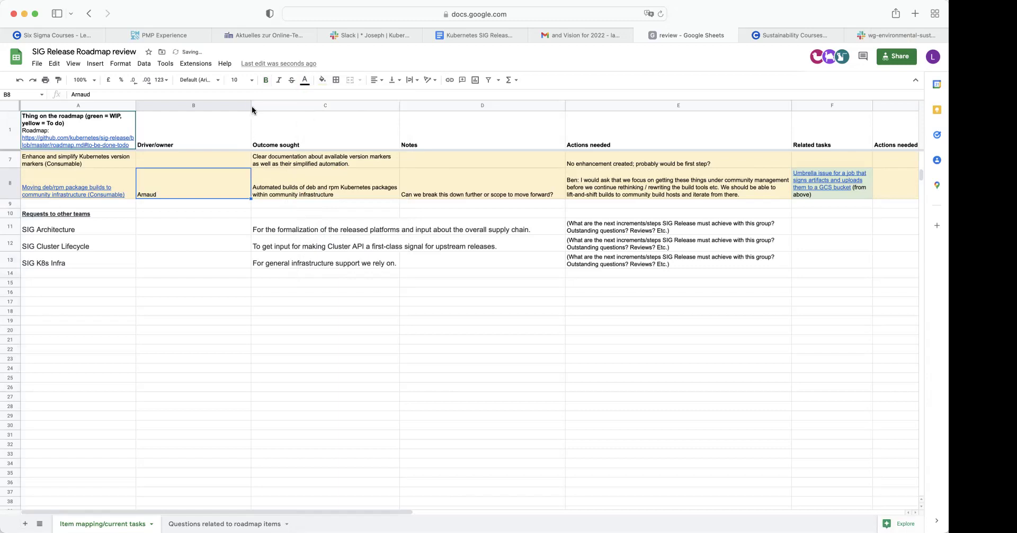
# Step: Narrow the Driver/owner column and review the outcome and actions needed for the deb/rpm package builds item
pyautogui.moveTo(251, 105); pyautogui.dragTo(214, 109)
pyautogui.click(270, 181)
pyautogui.click(570, 183)
pyautogui.hscroll(3, 569, 184)
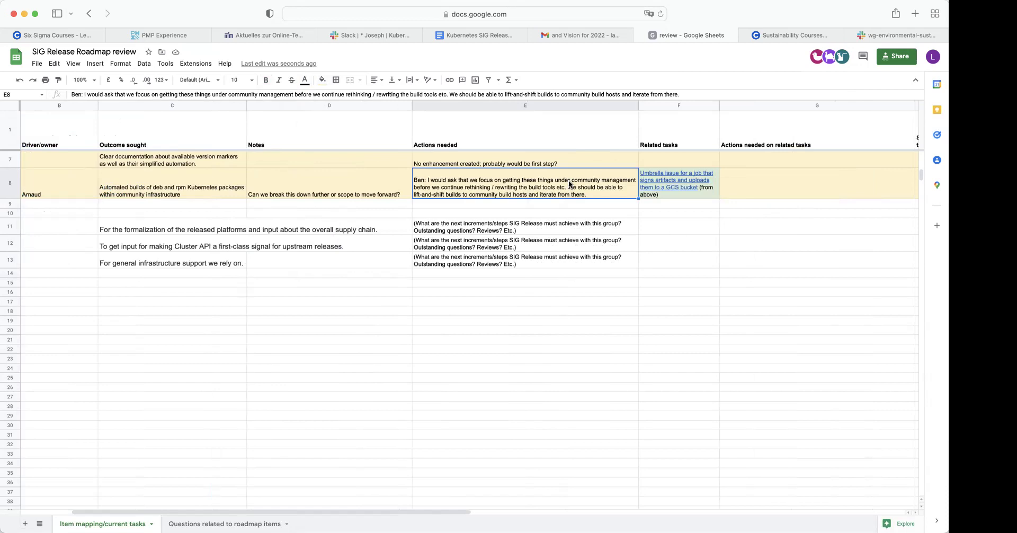
pyautogui.hscroll(-3, 568, 184)
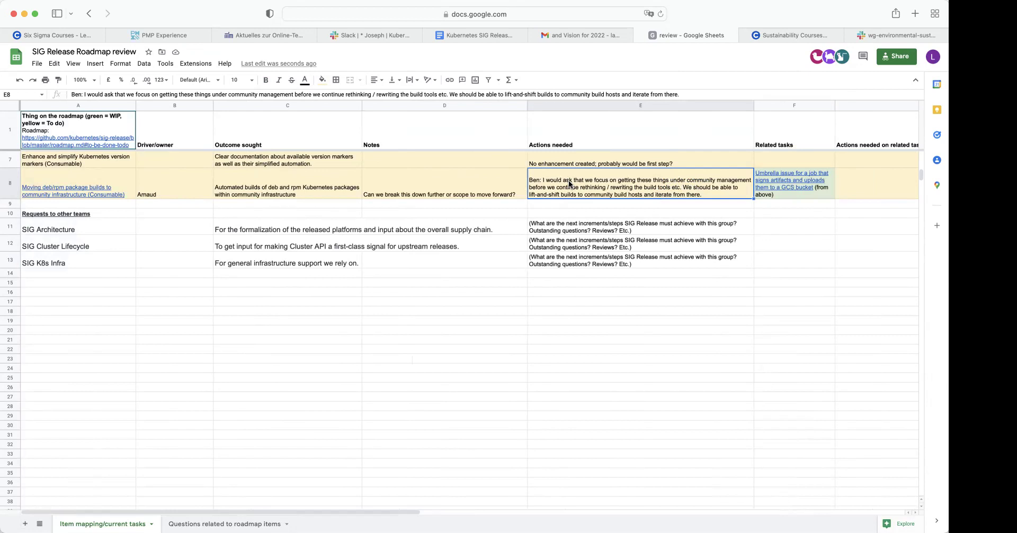
# Step: Open the GitHub umbrella issue linked from the deb/rpm item and read its comments on the approach to building and publishing packages
pyautogui.click(101, 186)
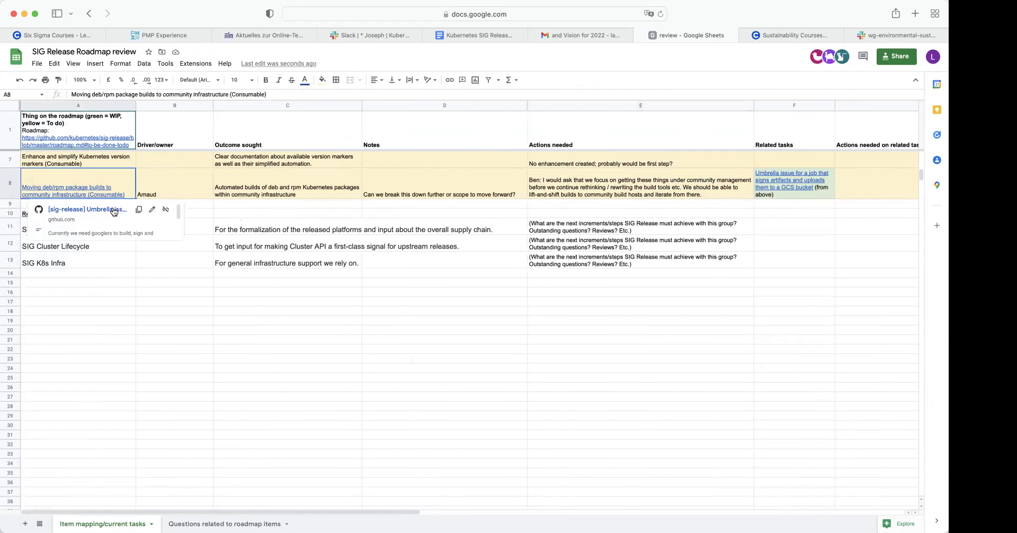
pyautogui.click(114, 209)
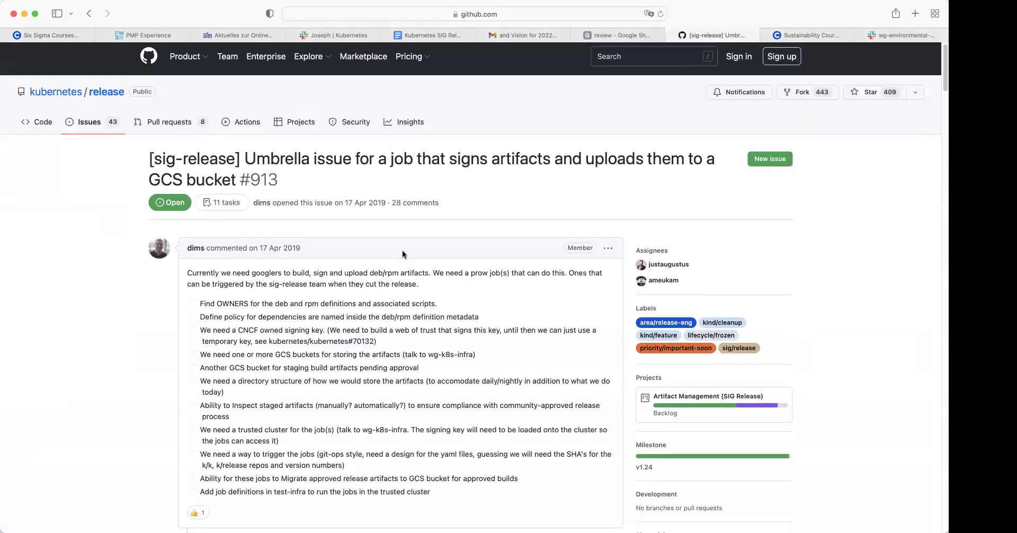
pyautogui.scroll(3, 414, 371)
pyautogui.scroll(-20, 412, 370)
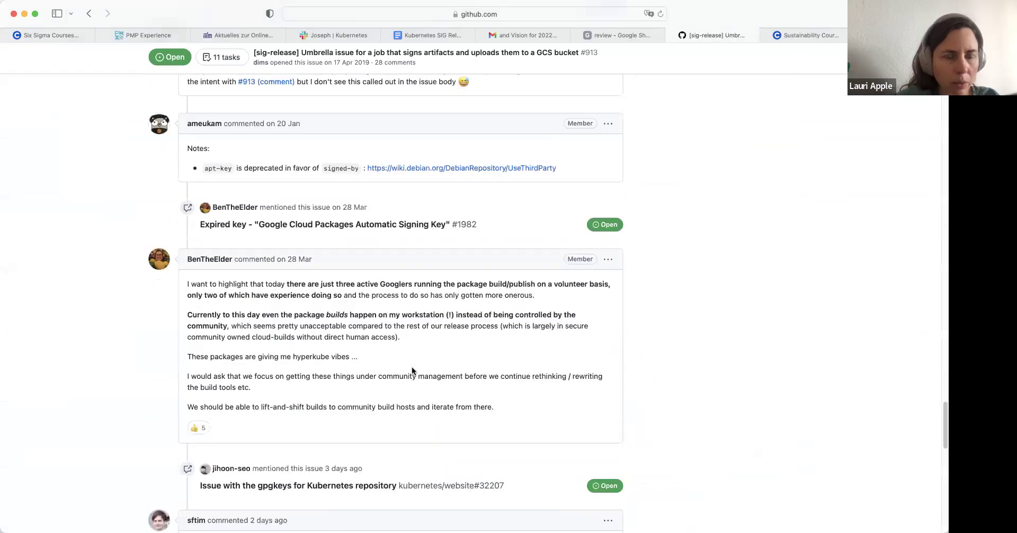
pyautogui.scroll(4, 408, 286)
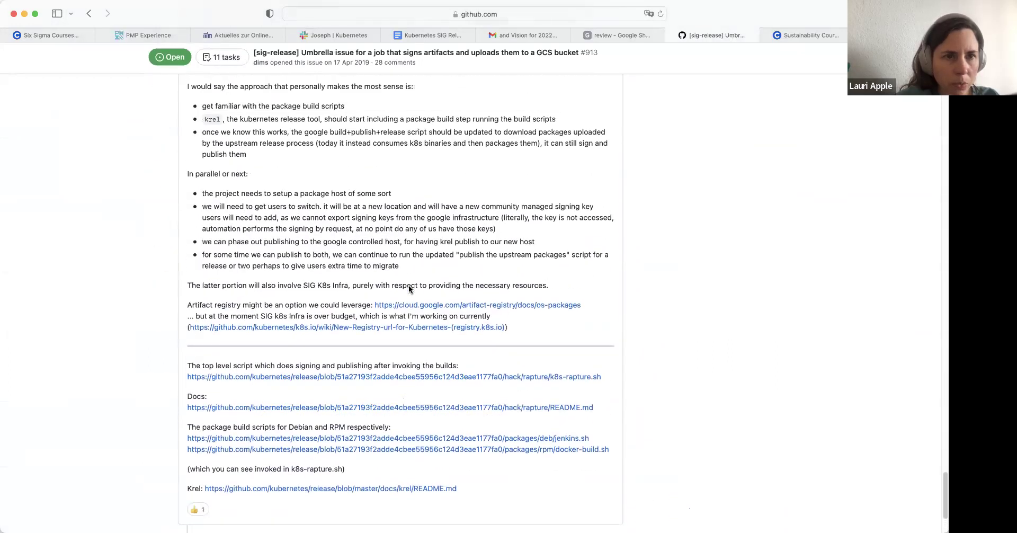
pyautogui.scroll(2, 408, 285)
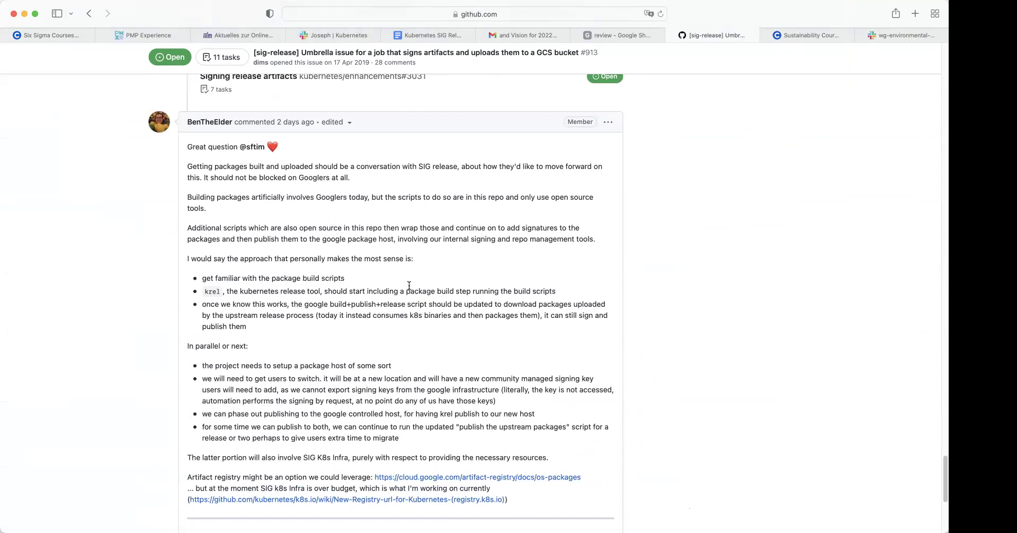
pyautogui.scroll(-1, 409, 285)
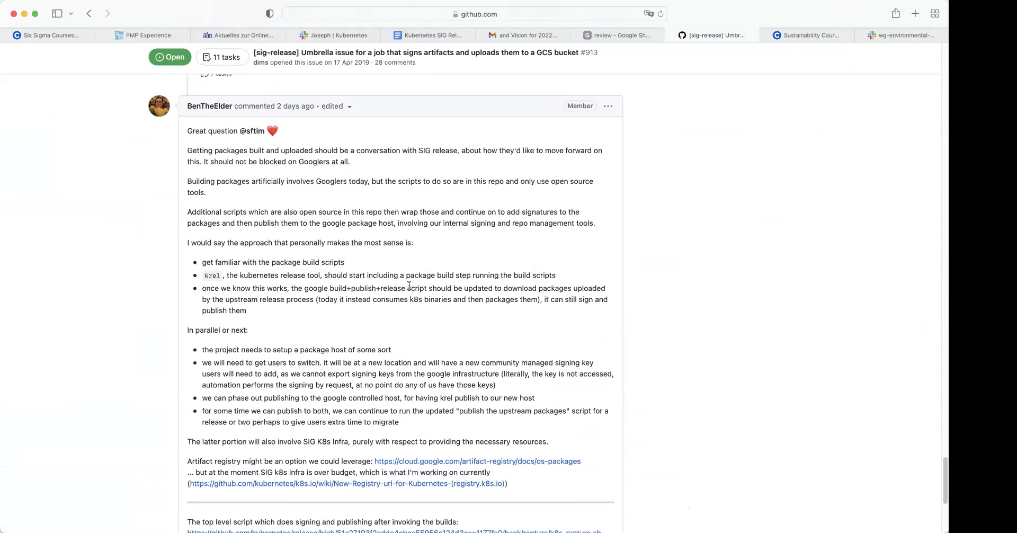
pyautogui.scroll(1, 409, 285)
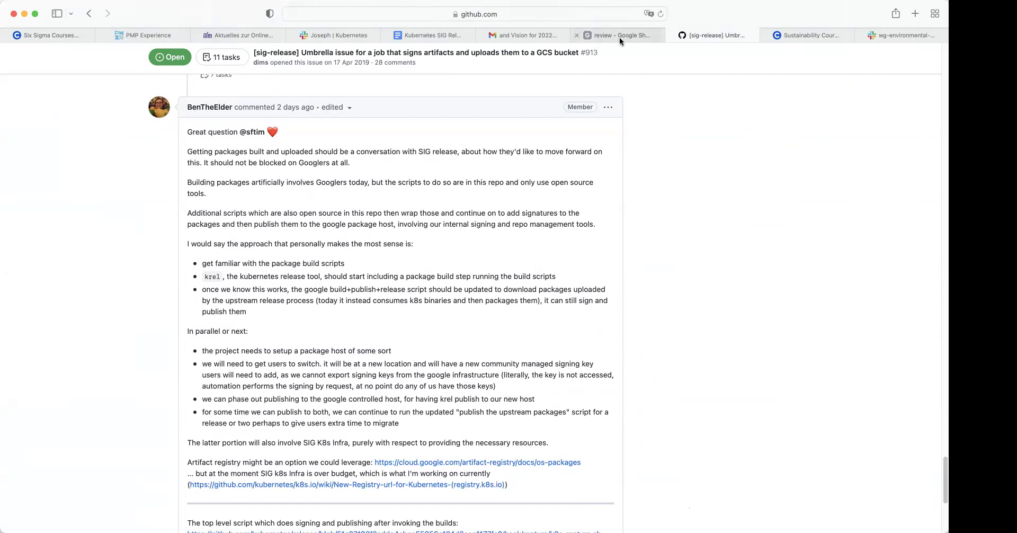
# Step: Return to the roadmap spreadsheet and add "Need technical agreement on signatures" on a separate line in the deb/rpm item's actions needed
pyautogui.moveTo(620, 40)
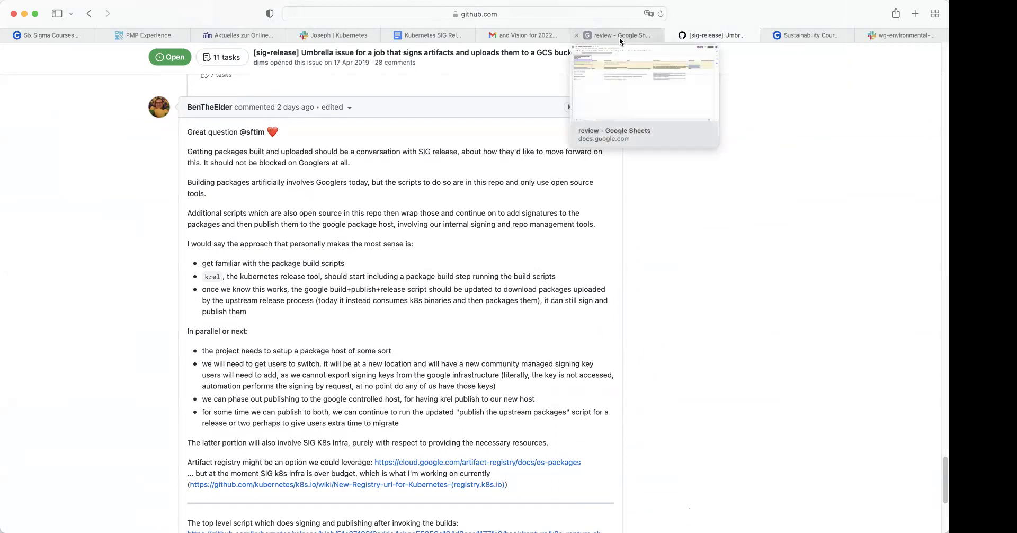
pyautogui.click(619, 38)
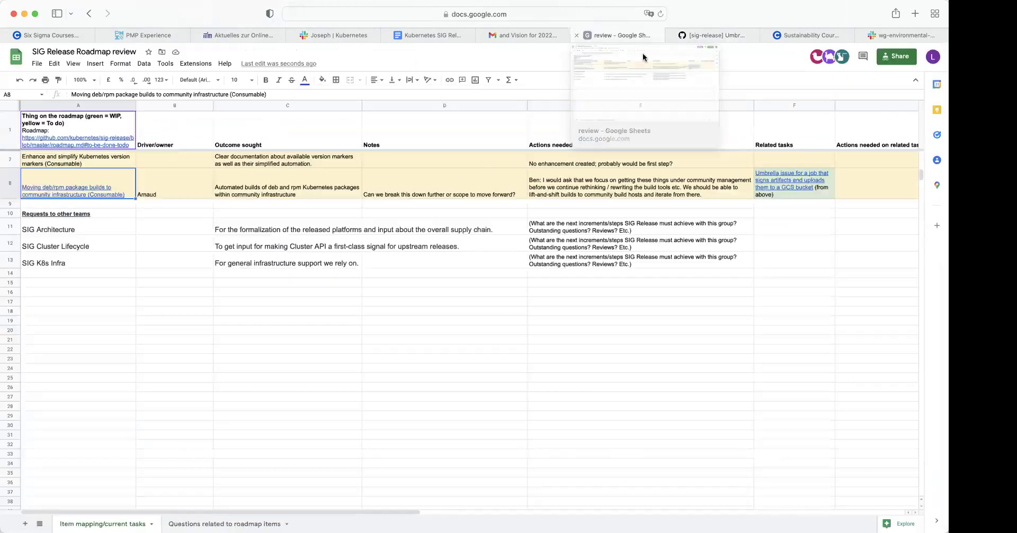
pyautogui.doubleClick(426, 187)
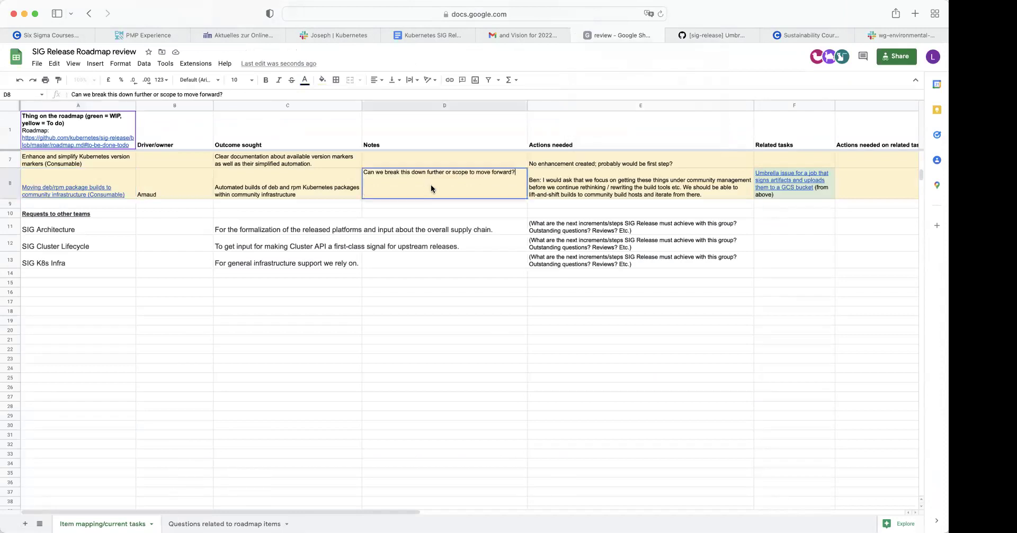
pyautogui.click(572, 192)
pyautogui.doubleClick(583, 191)
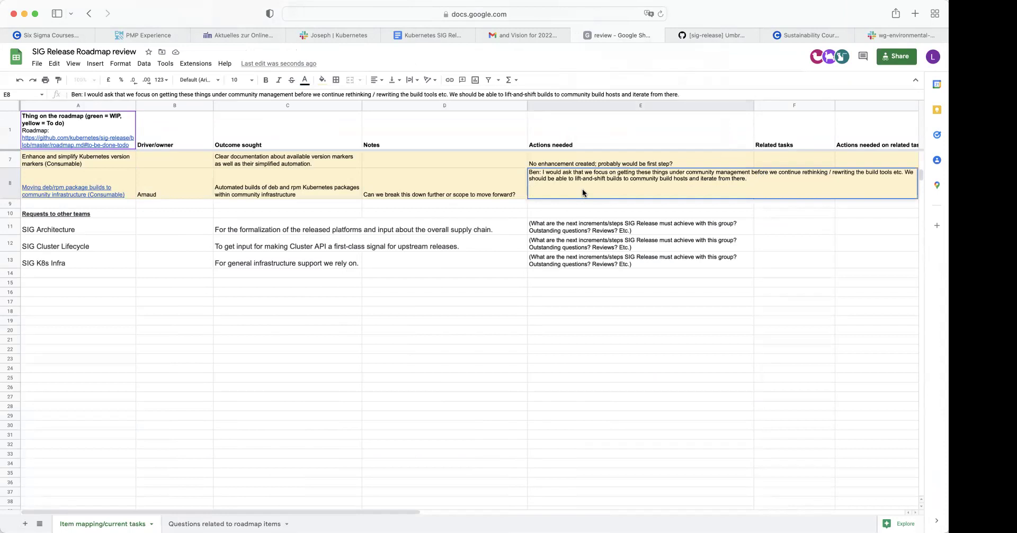
pyautogui.write('Need technical agreement on signatures')
pyautogui.hotkey('alt', 'Return')
# Step: Extend the signatures note in the deb/rpm item's actions needed with "Need to be able to issue trusted keys. (First step)"
pyautogui.click(653, 188)
pyautogui.write('We ne')
pyautogui.press('BackSpace')
pyautogui.press('BackSpace')
pyautogui.press('BackSpace')
pyautogui.press('BackSpace')
pyautogui.write('Need ')
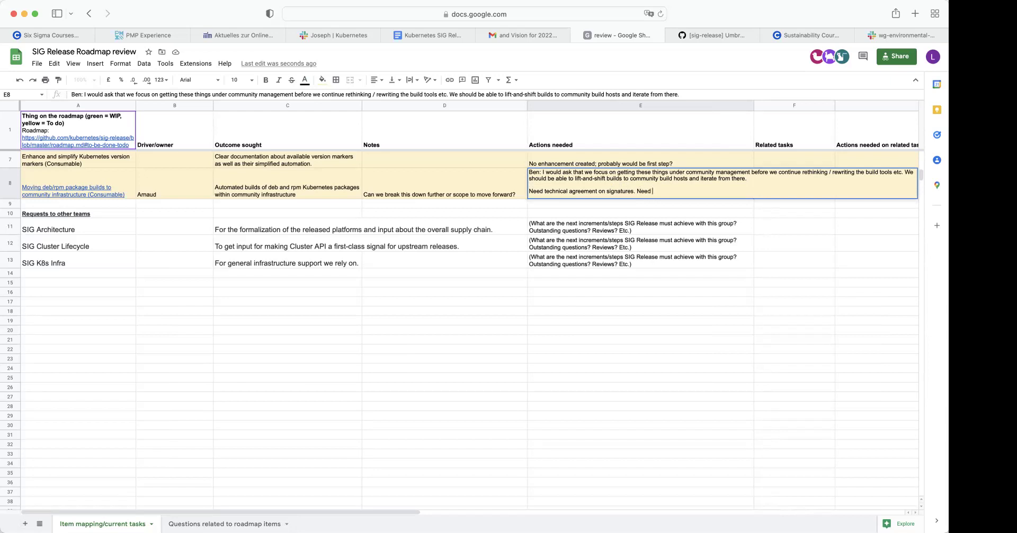
pyautogui.write('to be able to issue trusted keys.')
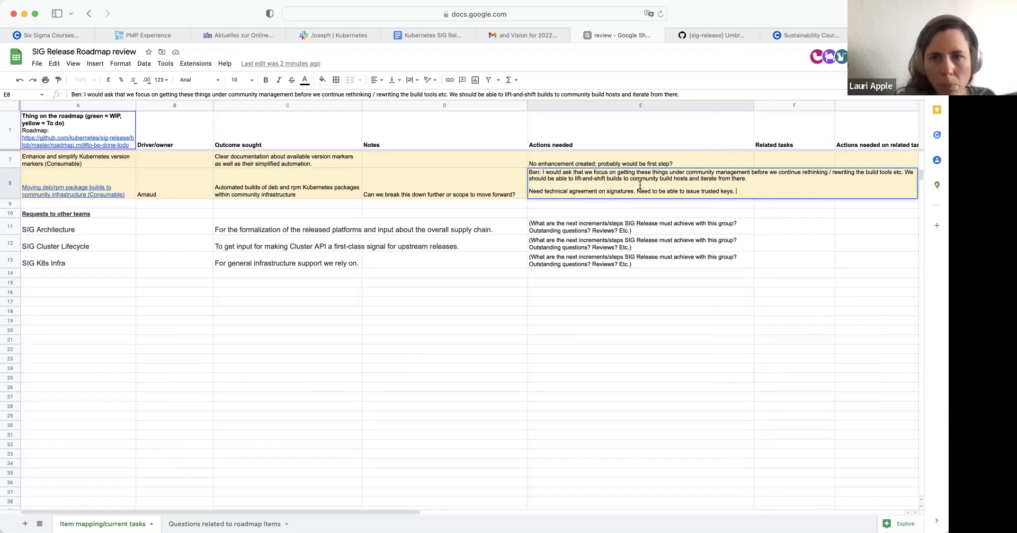
pyautogui.moveTo(704, 34)
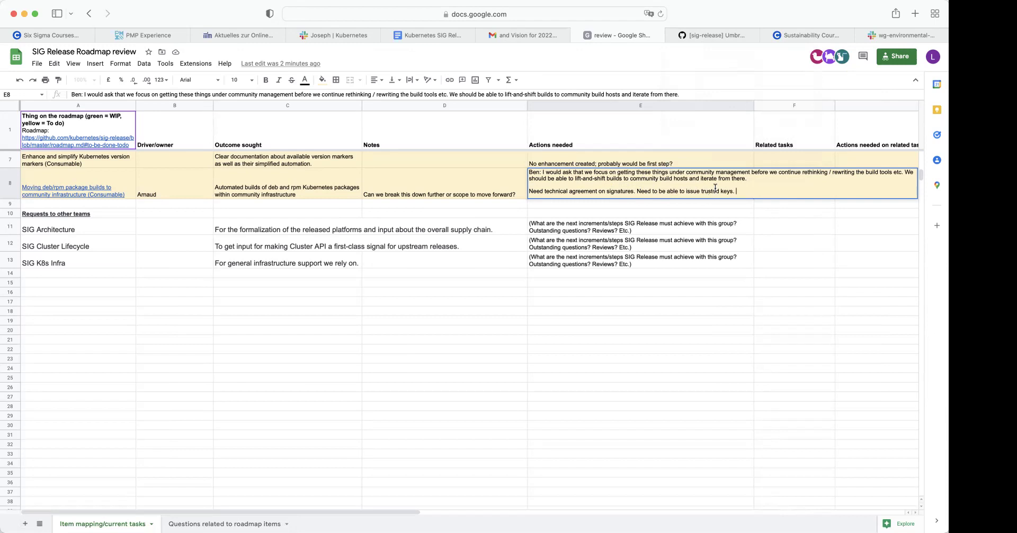
pyautogui.write('(First step)')
# Step: Recheck the umbrella issue's comment on the package build and signing approach, and return to the roadmap spreadsheet
pyautogui.click(725, 34)
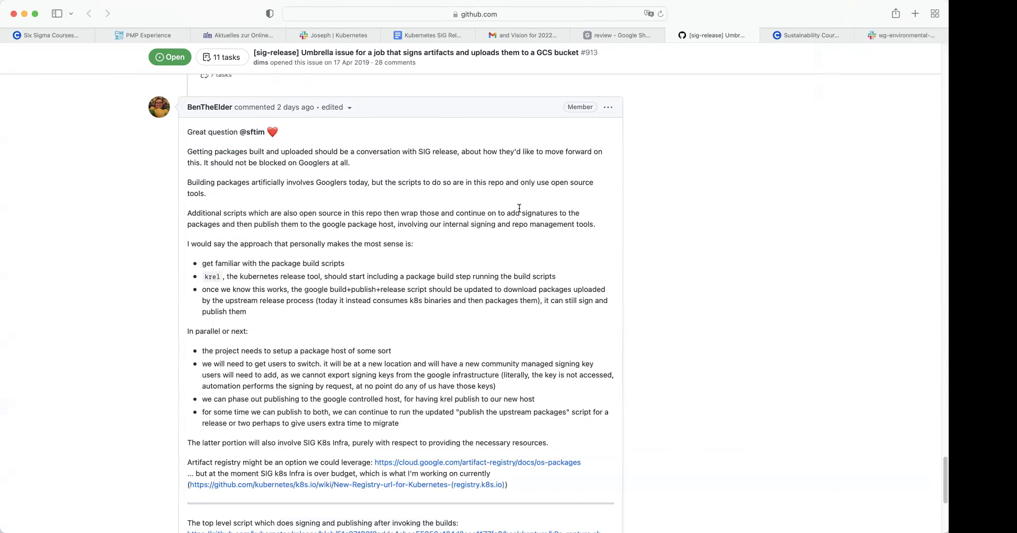
pyautogui.scroll(1, 519, 209)
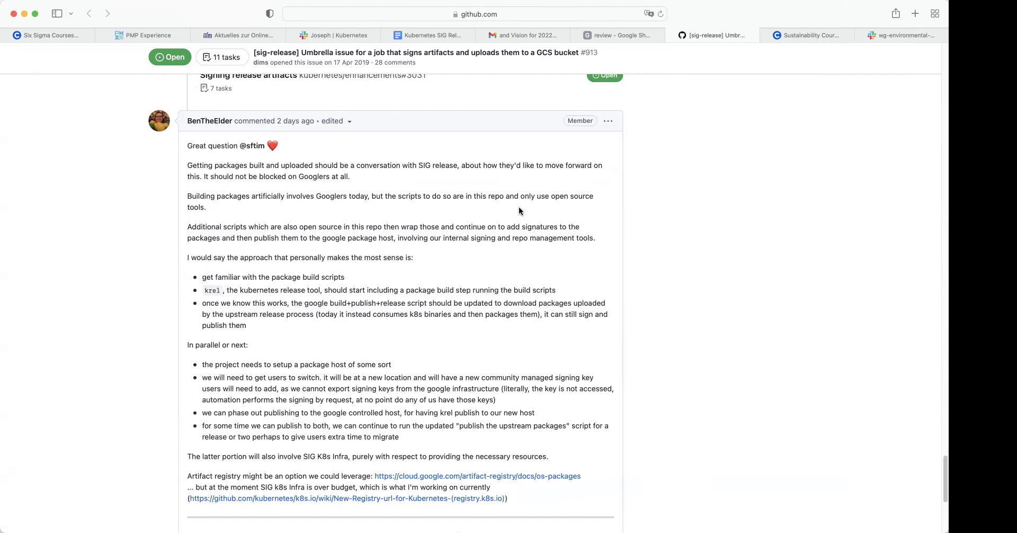
pyautogui.click(615, 36)
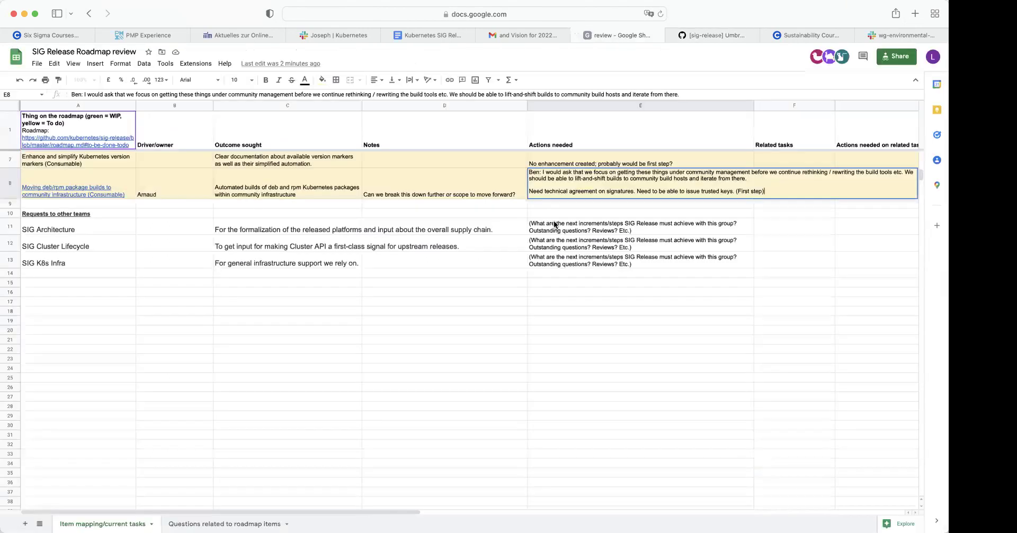
# Step: Reword the trusted-keys note to "issue new gcp trusted keys for entire ecosystem/whoever is relying on those packages to deploy/install/upgrade K8s project."
pyautogui.click(702, 191)
pyautogui.write('new gcp')
pyautogui.write('for entire ecosystem')
pyautogui.write('/')
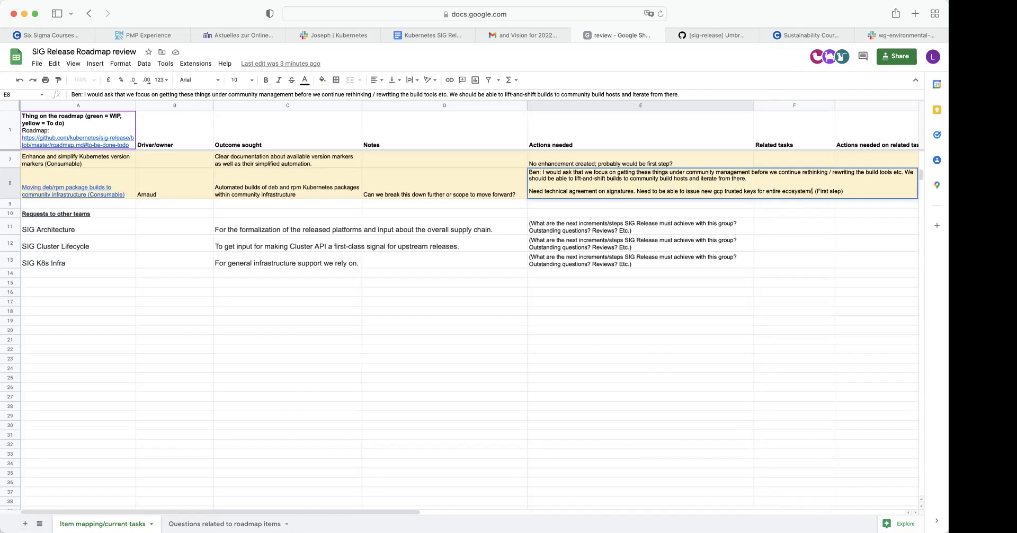
pyautogui.write('whoever is ')
pyautogui.write('relying on th')
pyautogui.write('ose packages t')
pyautogui.write('o ')
pyautogui.write('deploy/inst')
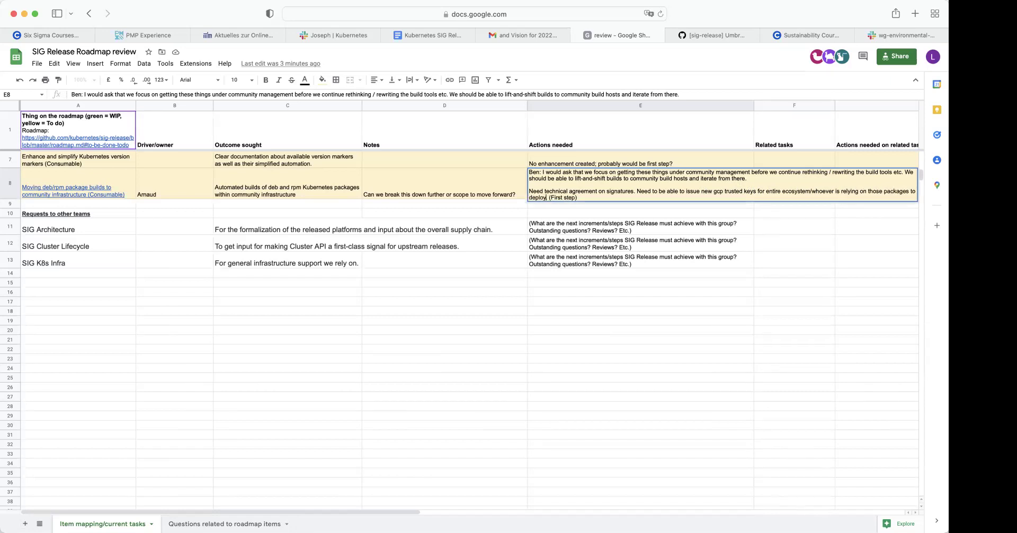
pyautogui.write('all/upgrade K8s project.')
pyautogui.press('Return')
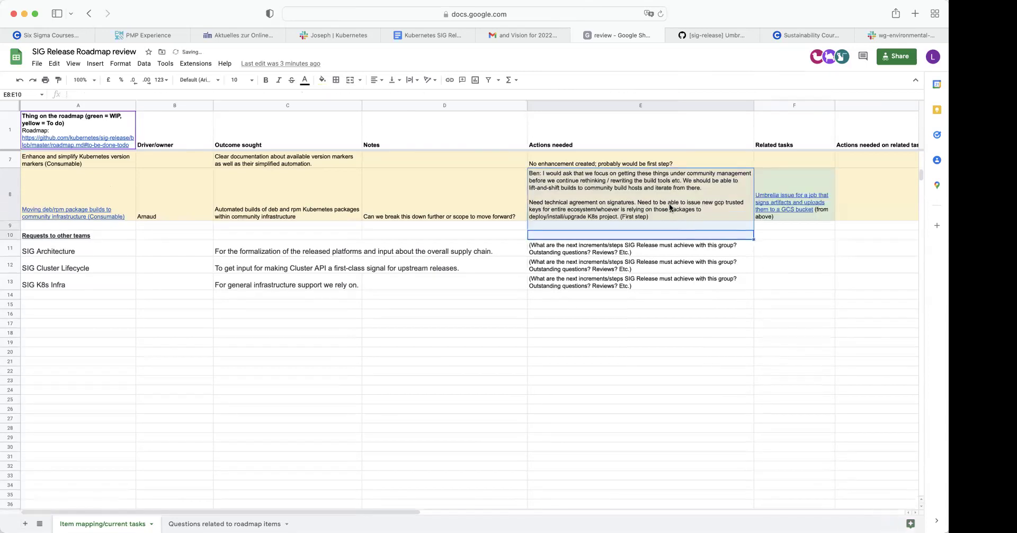
pyautogui.click(679, 208)
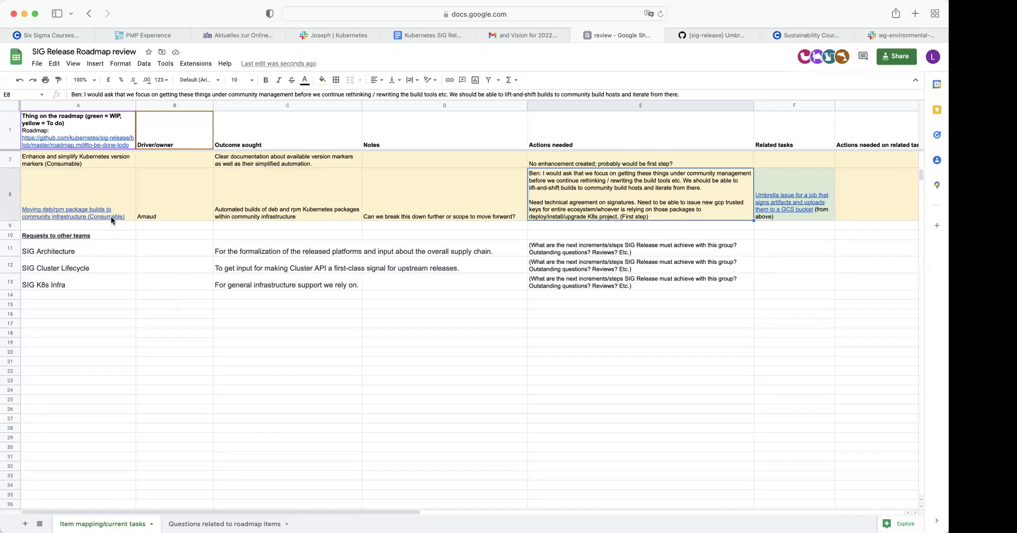
# Step: Add the line "- need OK from SIG Release TLs. Had a conversation 2-3 months ago, not a full agreement." to the deb/rpm item's actions needed
pyautogui.moveTo(110, 214)
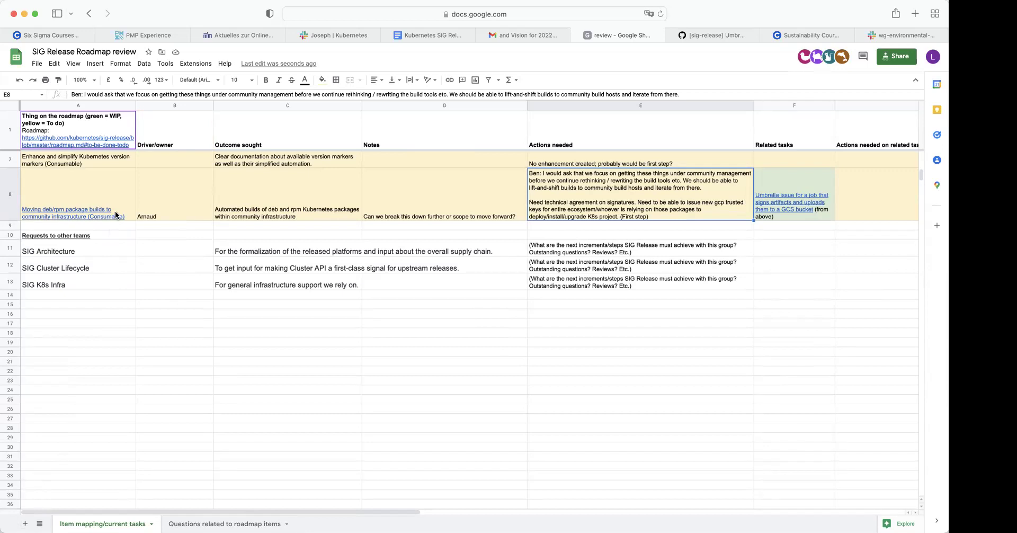
pyautogui.click(118, 211)
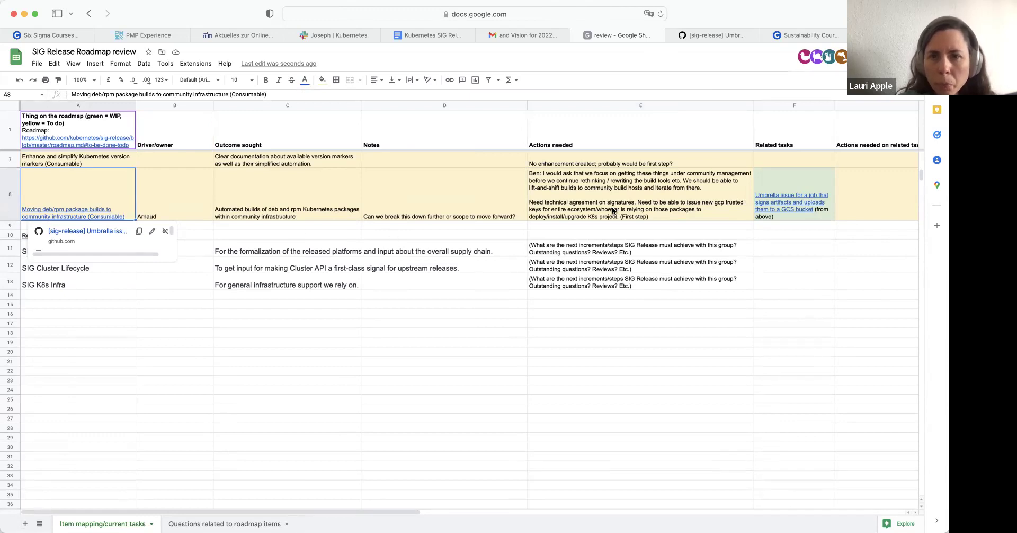
pyautogui.click(669, 198)
pyautogui.doubleClick(668, 198)
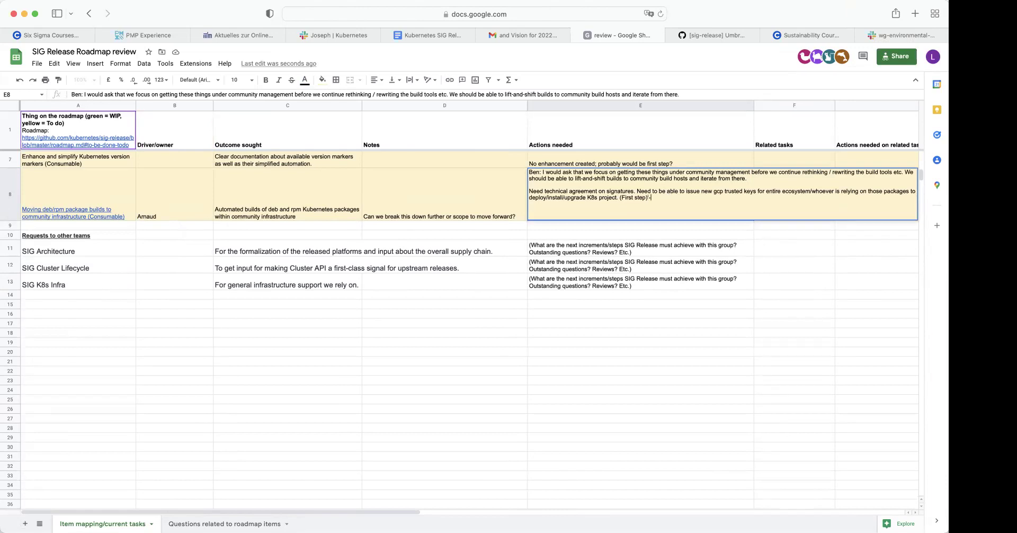
pyautogui.write('-')
pyautogui.write(' Rel')
pyautogui.press('BackSpace')
pyautogui.press('BackSpace')
pyautogui.write('need OK from SIG Release TLs.')
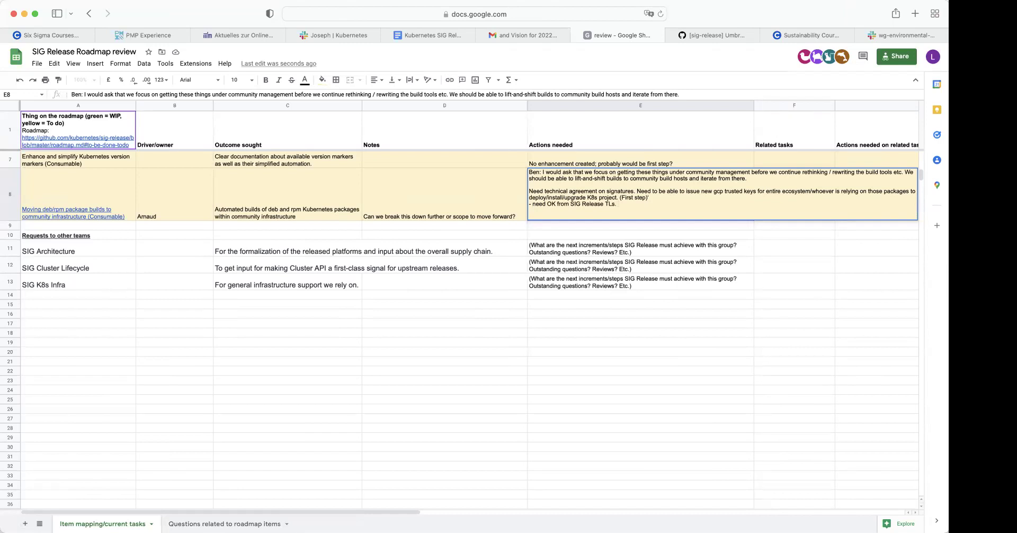
pyautogui.write('Had a conversation 2-3 months ago, not a full agreement.')
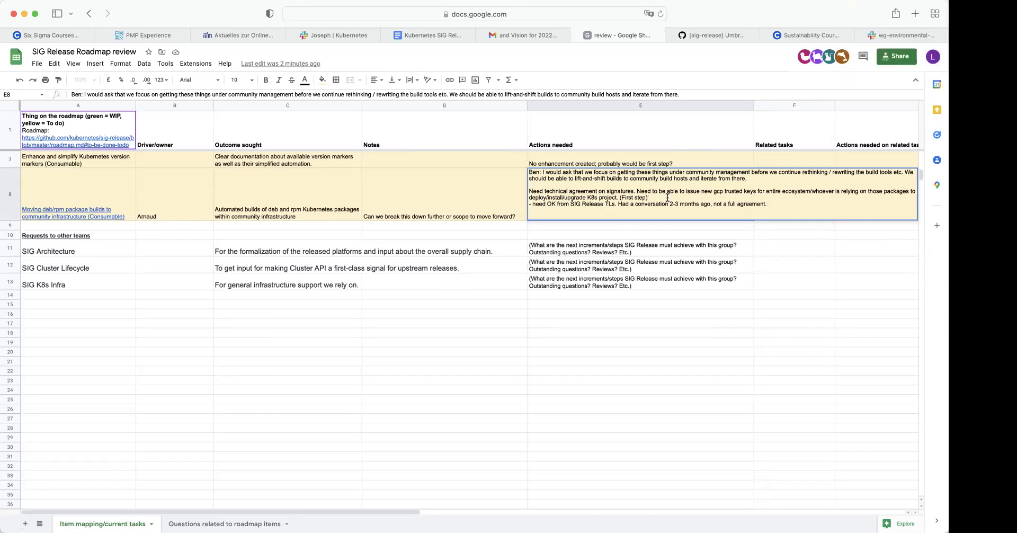
# Step: Add "What's outstanding for resoluation is in the release engineering notes." after the agreement sentence in the deb/rpm item's actions needed
pyautogui.write("What's outstanding")
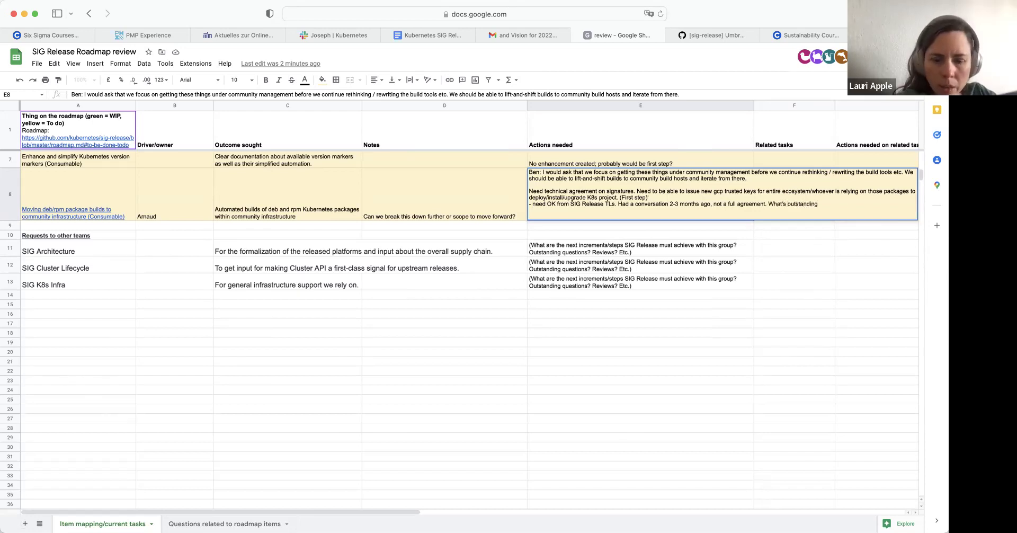
pyautogui.write(' for resoluation ')
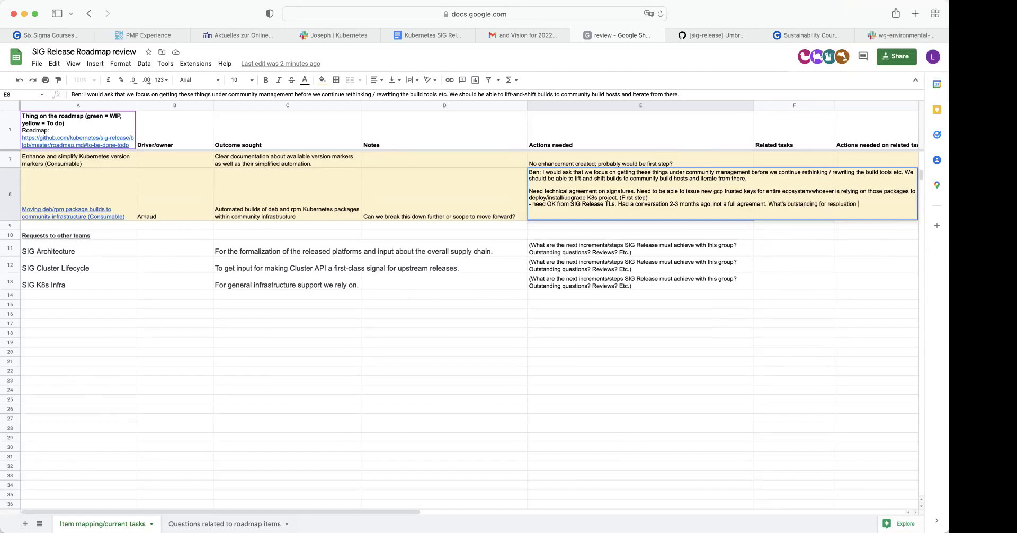
pyautogui.write('is in the release engineering notes')
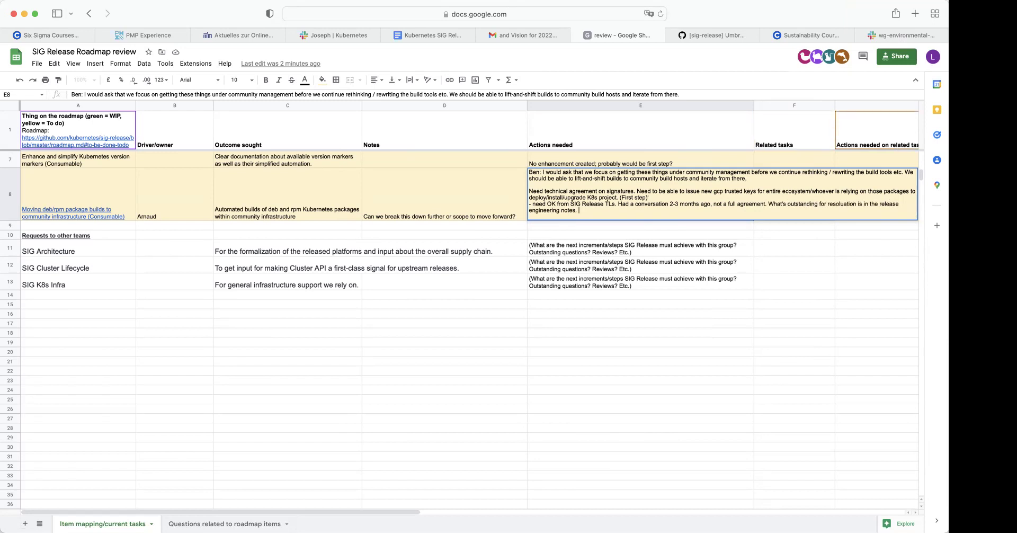
# Step: Note in the deb/rpm actions that the item's owner "would bring this back at next meeting for 10 mins (Rel Eng meeting is better)."
pyautogui.write('. Arnaud would bring this back at next meeting')
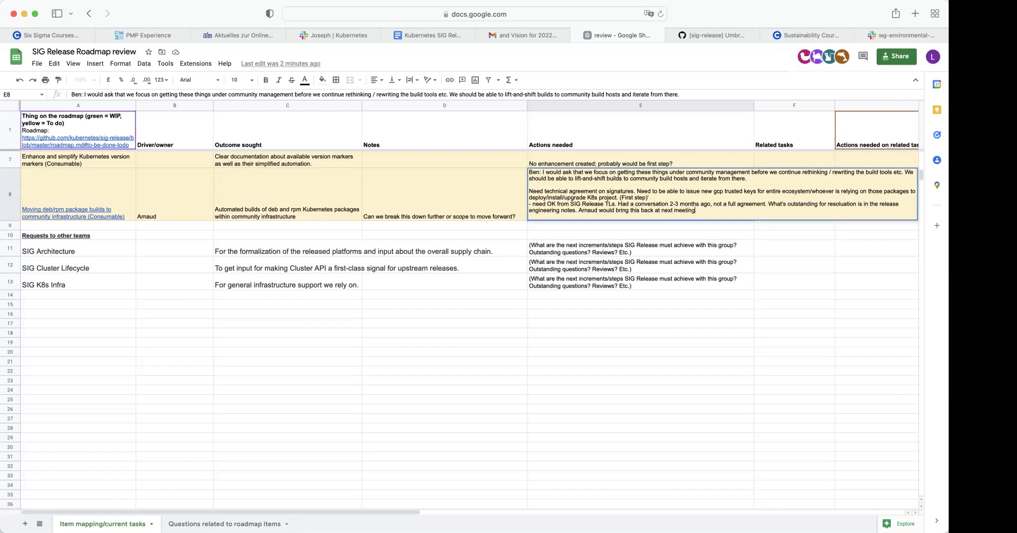
pyautogui.write(' for 10 mins (')
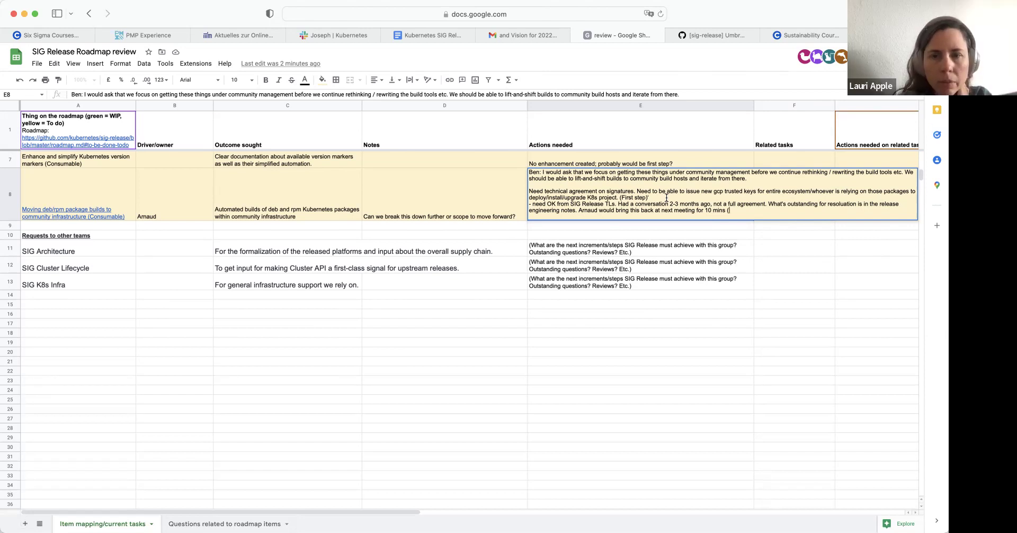
pyautogui.write('R')
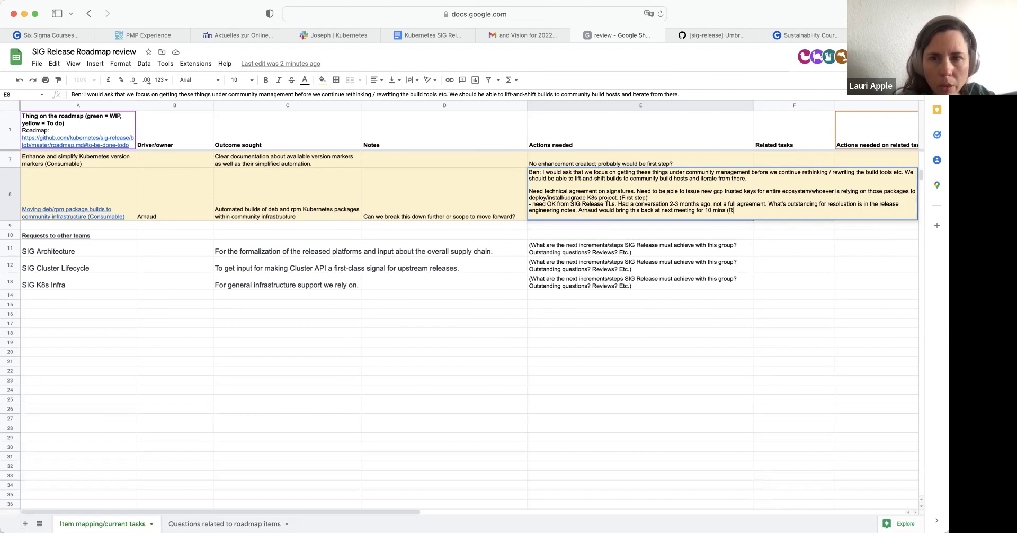
pyautogui.write('el Eng meeting is better)')
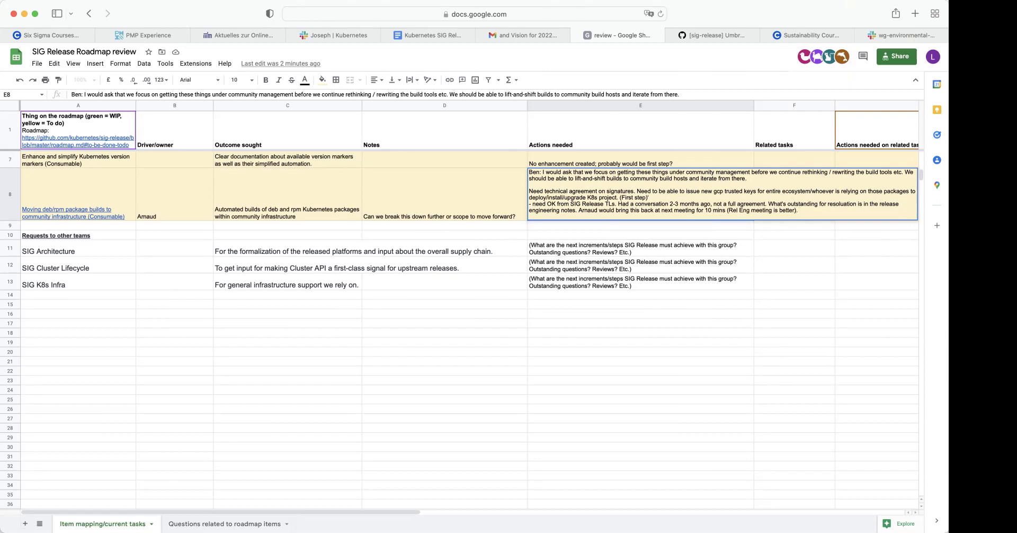
pyautogui.write('.')
# Step: Extend the parenthesised Rel Eng meeting remark with ", or SIG Release is the meetings are combined"
pyautogui.write(', or SIG R')
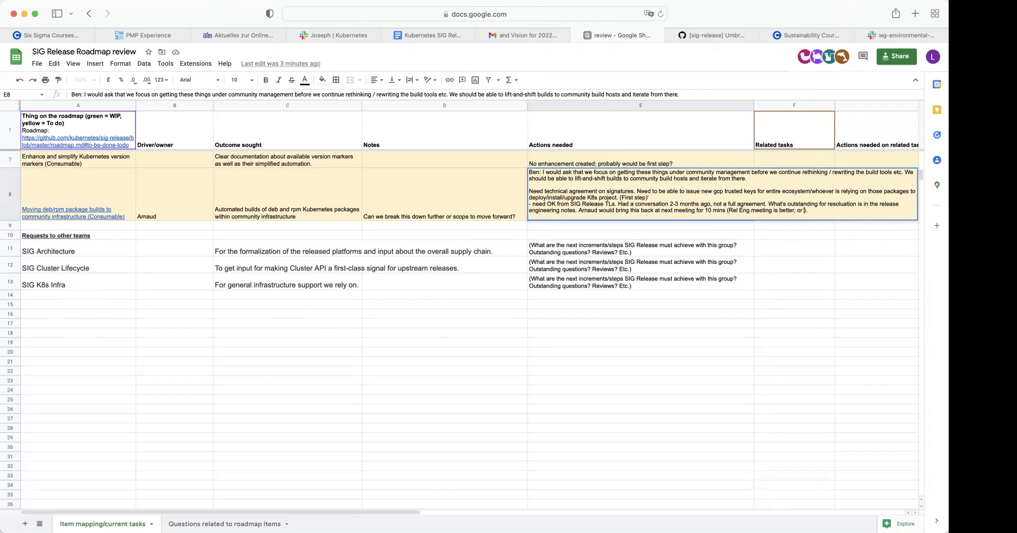
pyautogui.write('elease is ')
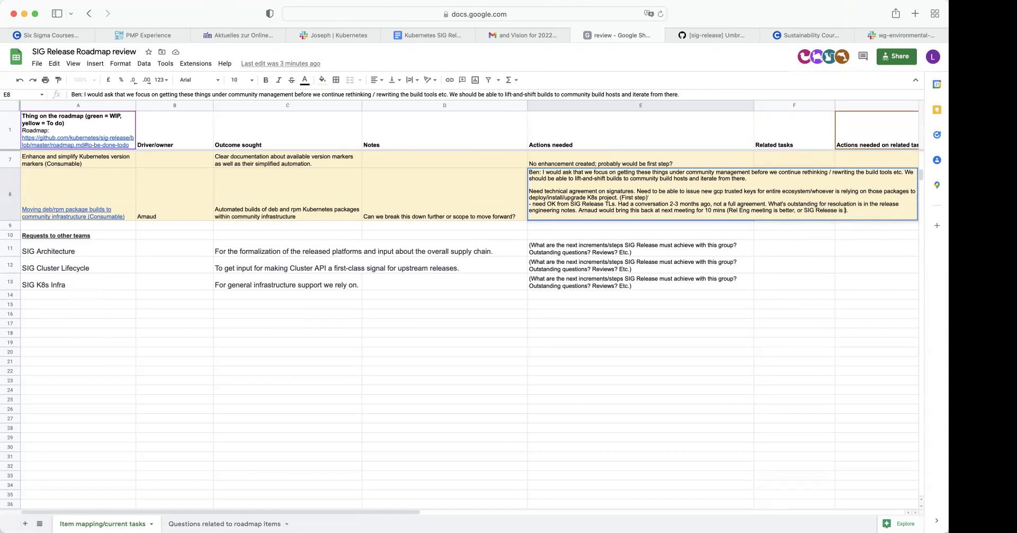
pyautogui.write('the meetings are')
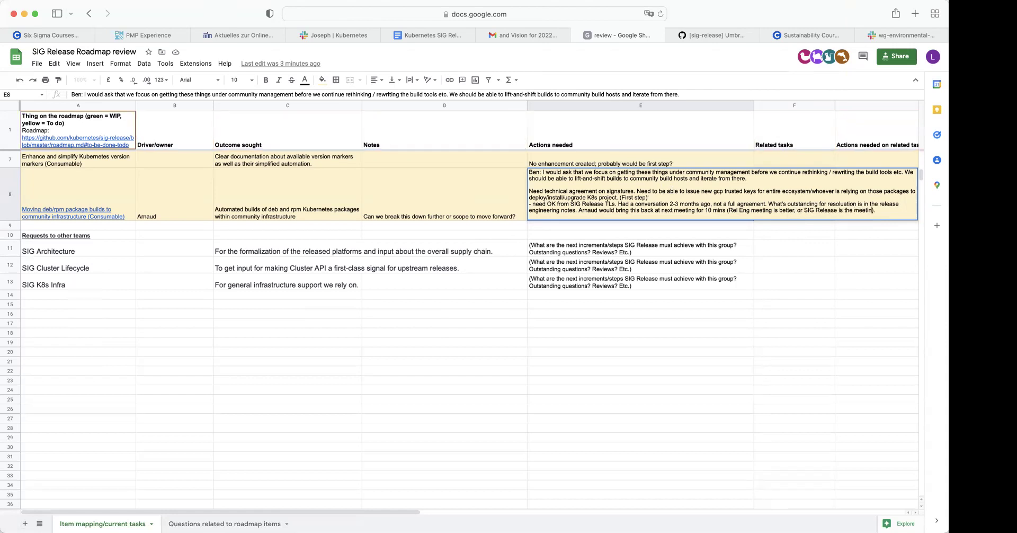
pyautogui.write(' combined')
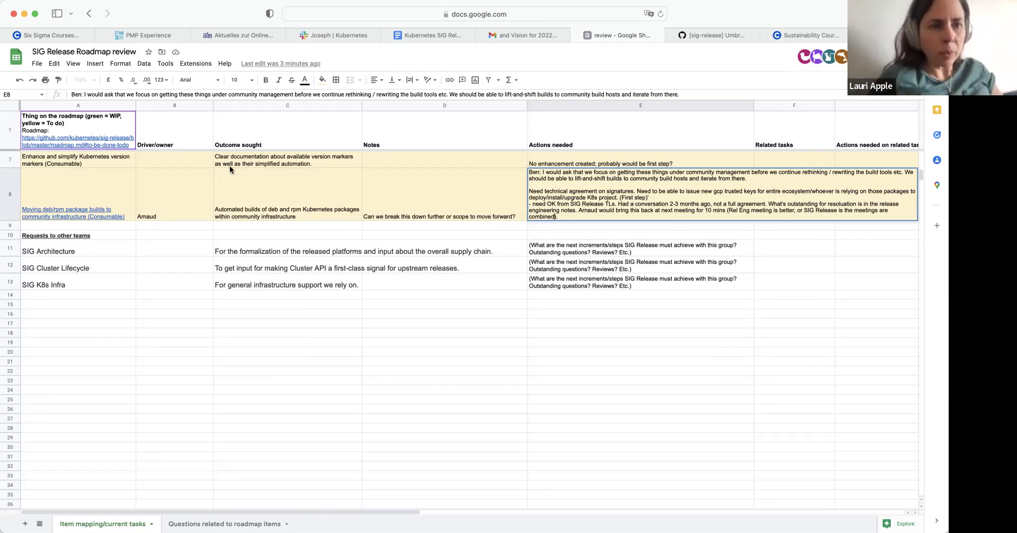
# Step: Review the umbrella issue's opening task list and its recent comment on building and signing packages, and return to the roadmap spreadsheet
pyautogui.click(711, 35)
pyautogui.scroll(10, 494, 206)
pyautogui.scroll(15, 494, 207)
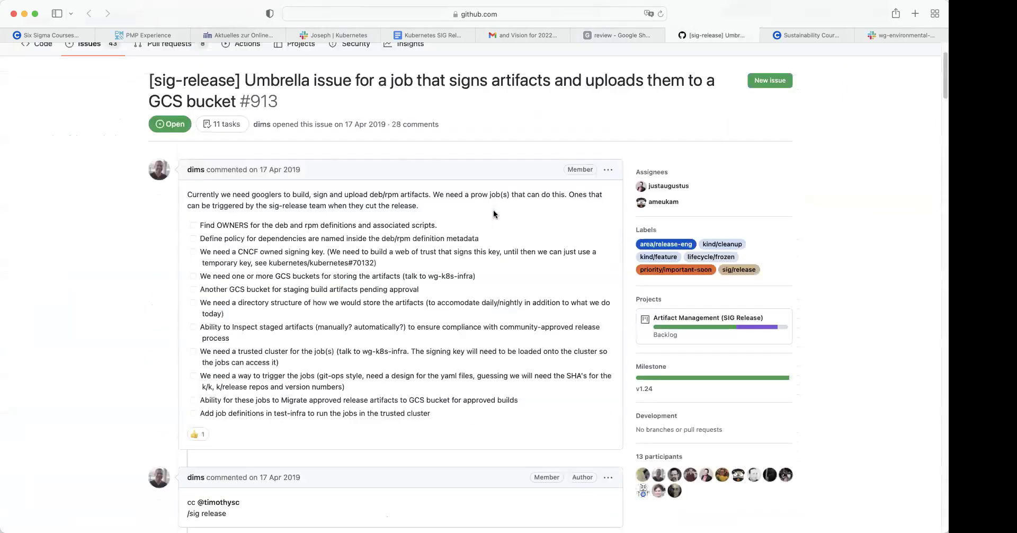
pyautogui.scroll(3, 494, 210)
pyautogui.scroll(-1, 482, 426)
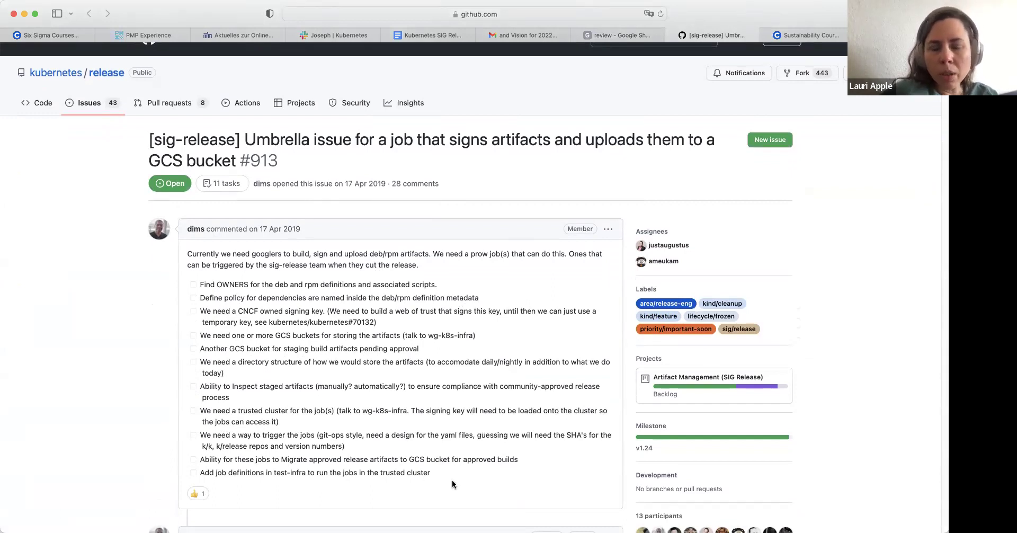
pyautogui.scroll(-20, 452, 484)
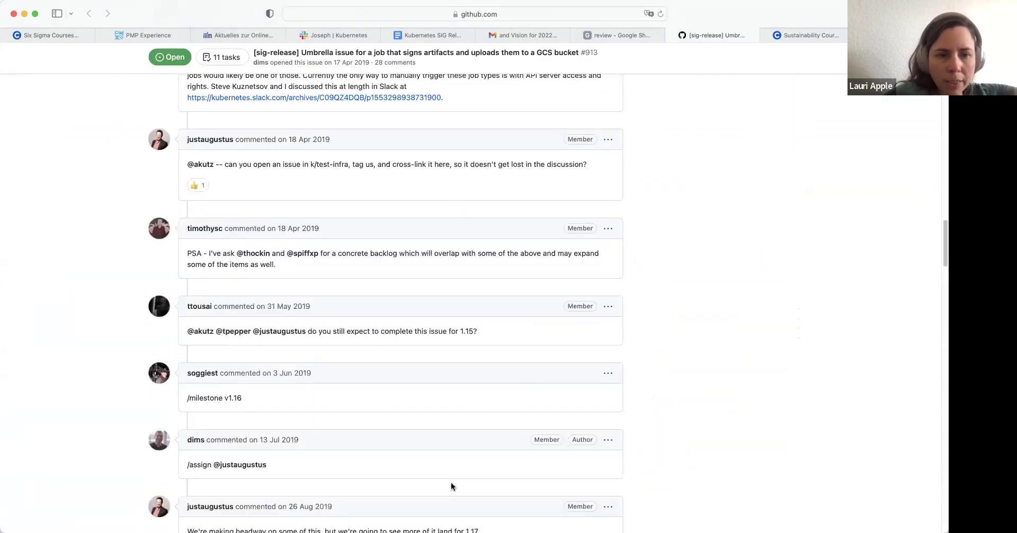
pyautogui.scroll(-15, 451, 486)
pyautogui.scroll(4, 455, 428)
pyautogui.scroll(5, 402, 240)
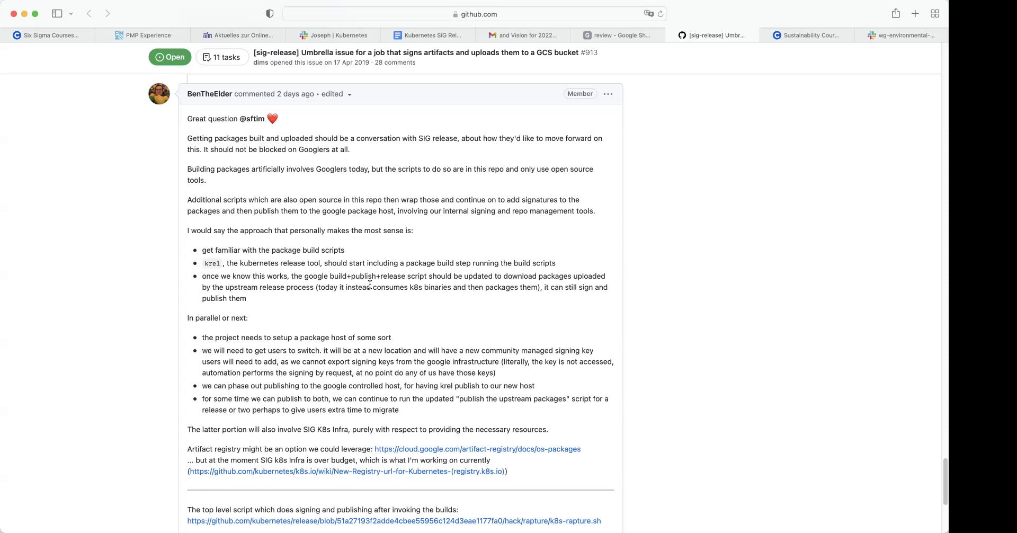
pyautogui.scroll(2, 370, 285)
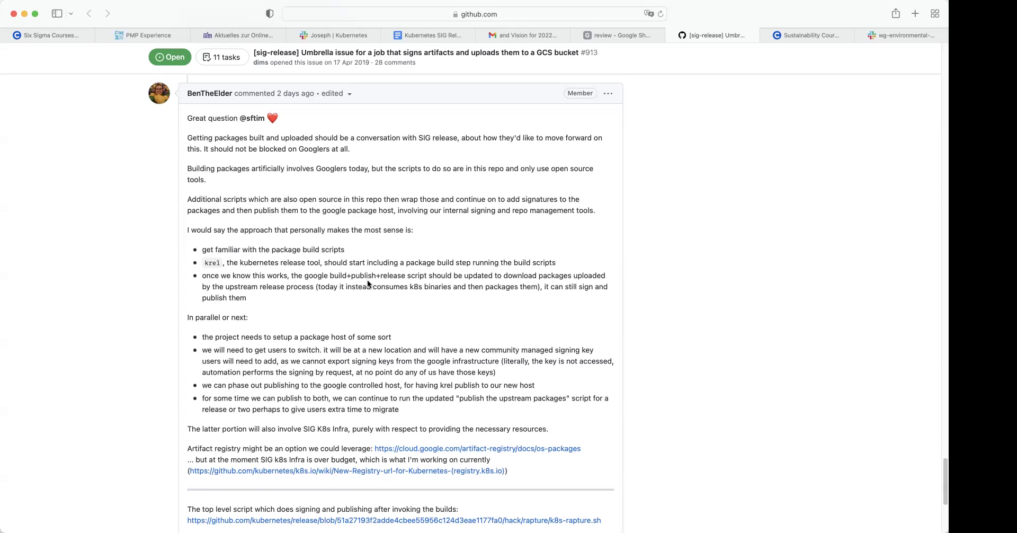
pyautogui.scroll(6, 368, 283)
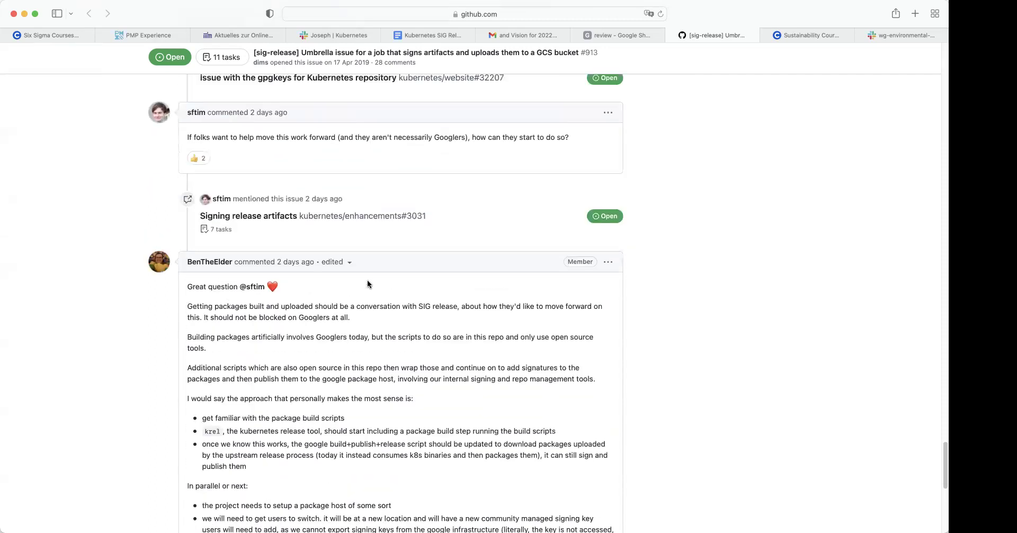
pyautogui.scroll(20, 367, 280)
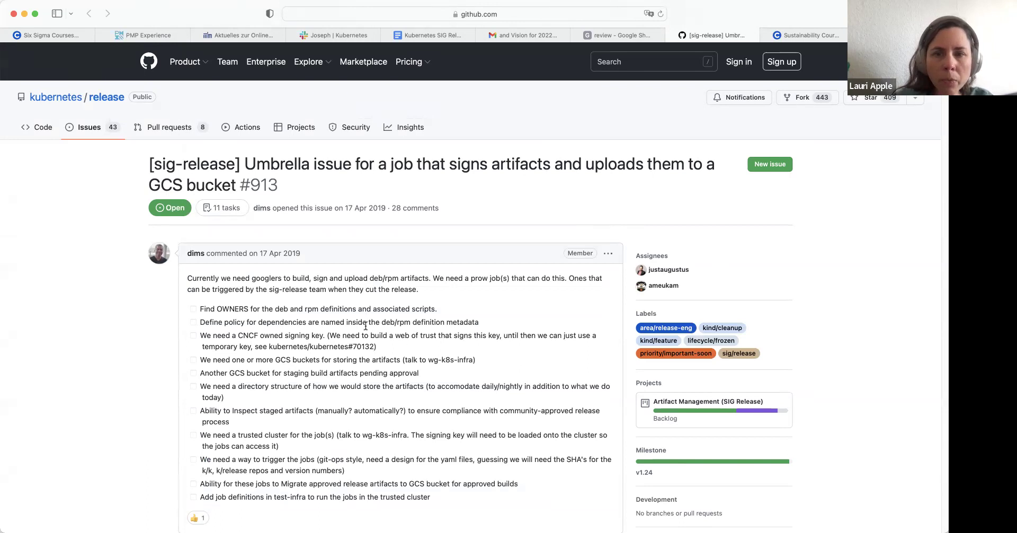
pyautogui.scroll(-15, 367, 346)
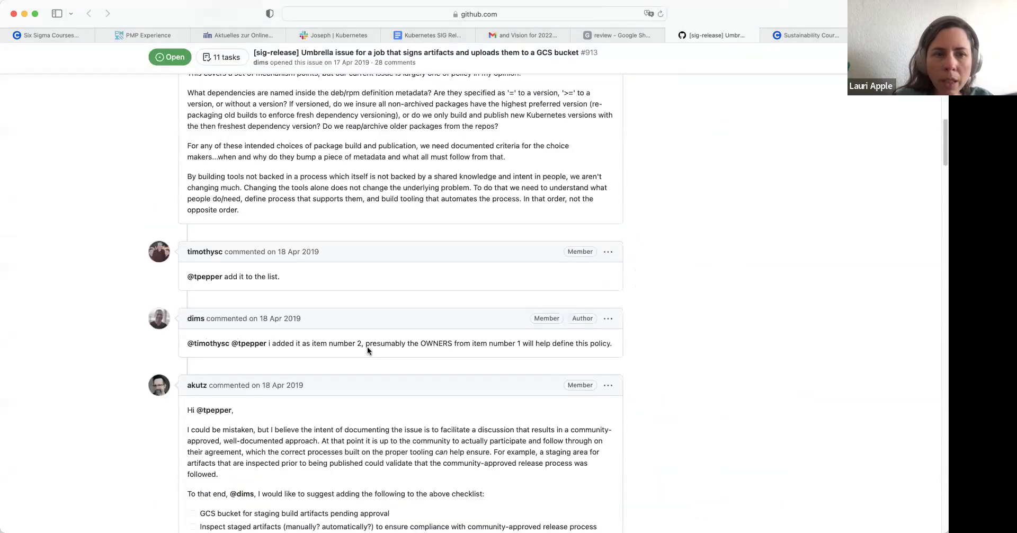
pyautogui.scroll(15, 367, 347)
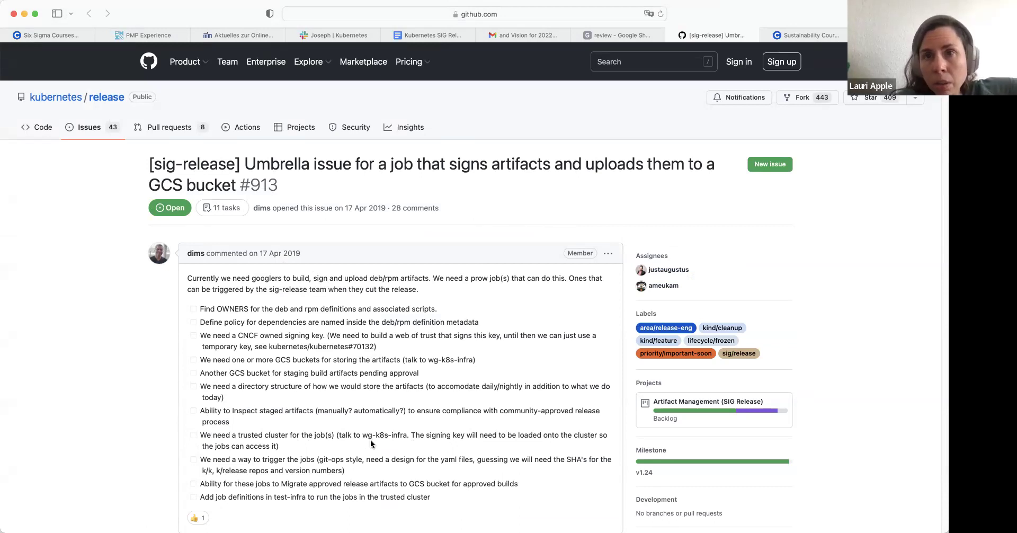
pyautogui.click(615, 35)
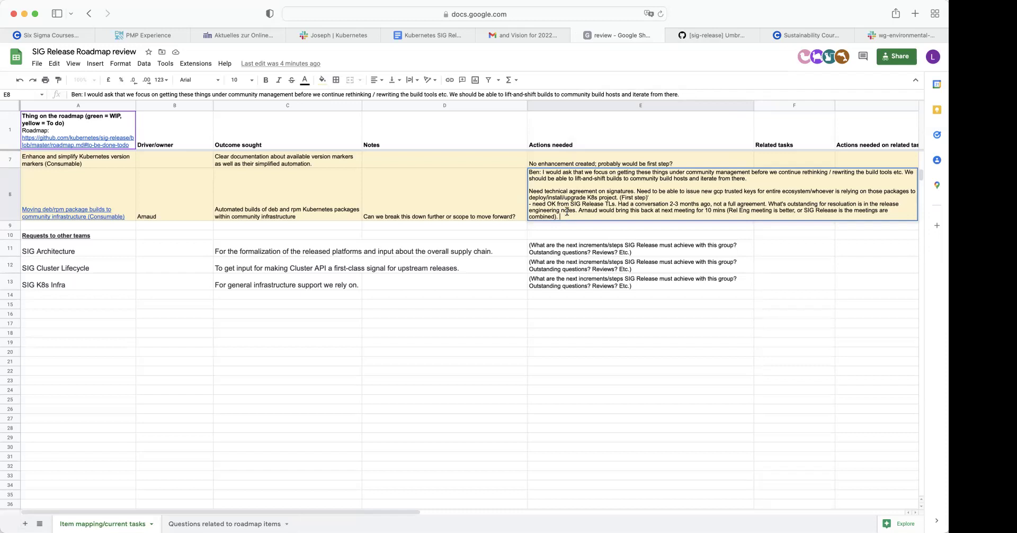
# Step: Add to the deb/rpm actions: "SIG Release, SIG K8s Infra would own. Try to develop sandbox env and give access to release eng to work on that."
pyautogui.hotkey('alt', 'Return')
pyautogui.hotkey('alt', 'Return')
pyautogui.write('SIG ')
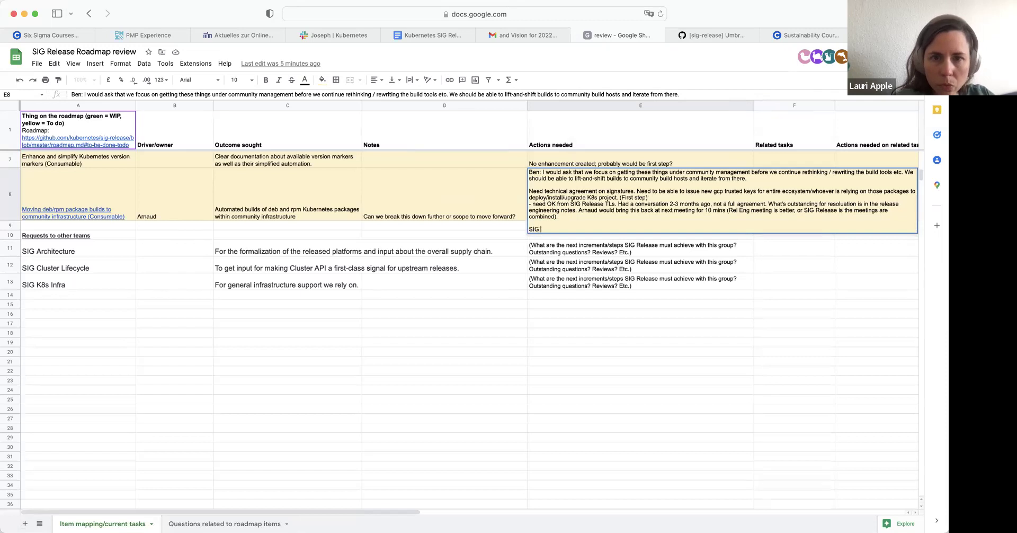
pyautogui.write('Release, SIG K')
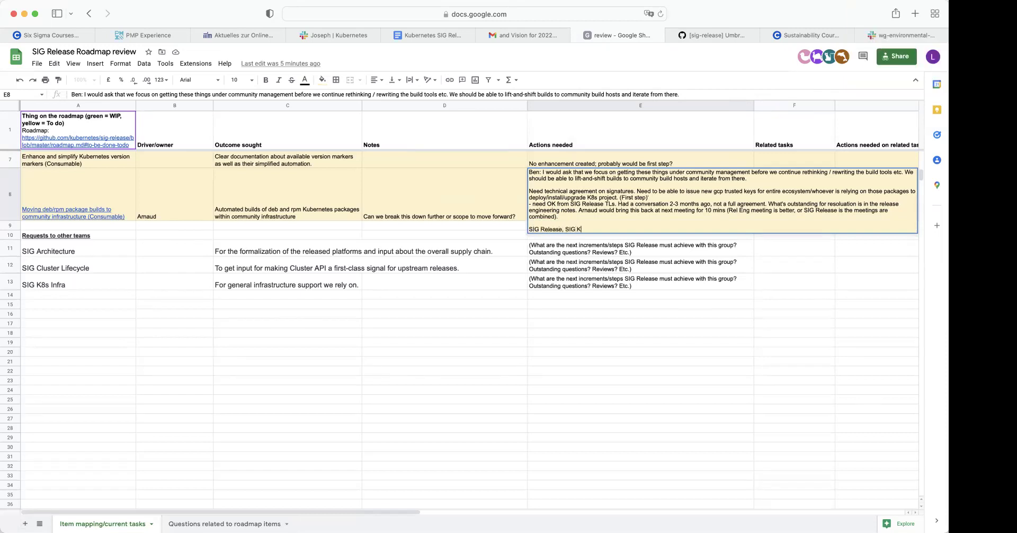
pyautogui.write('8s Infra would own.')
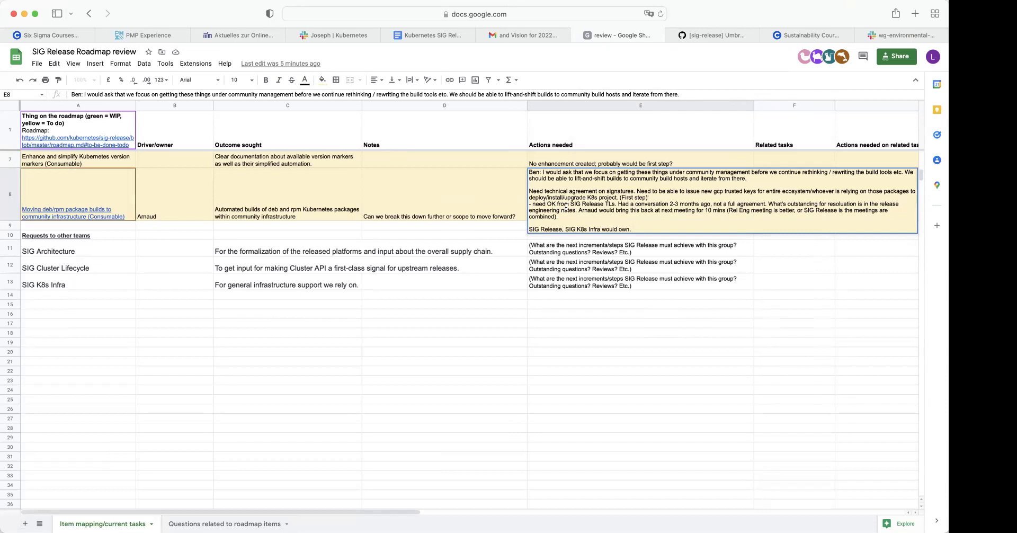
pyautogui.write('y to develop sandbox env and g')
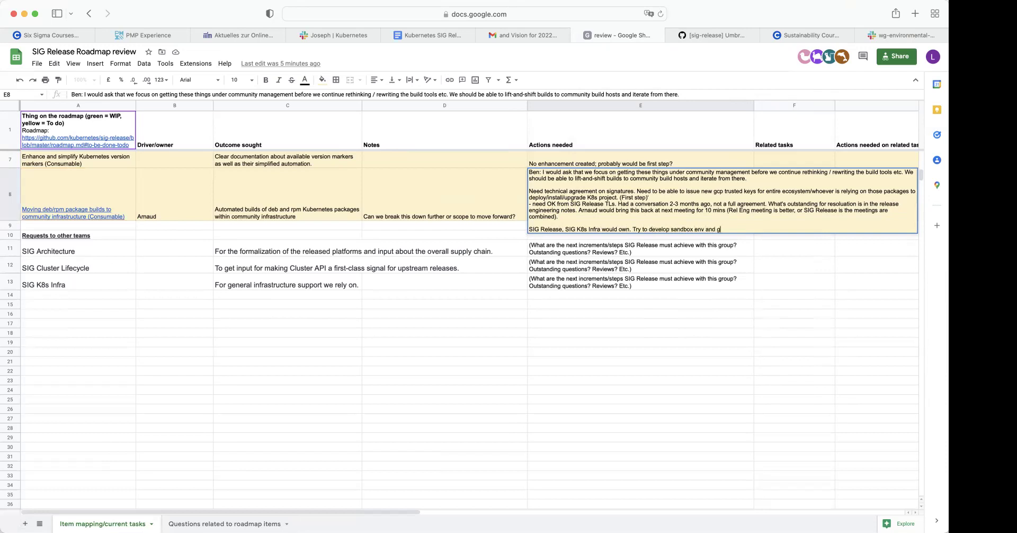
pyautogui.write('ive access to release eng to work on that.')
# Step: Recheck the umbrella issue's opening task list and return to the roadmap spreadsheet
pyautogui.click(712, 35)
pyautogui.scroll(-1, 563, 200)
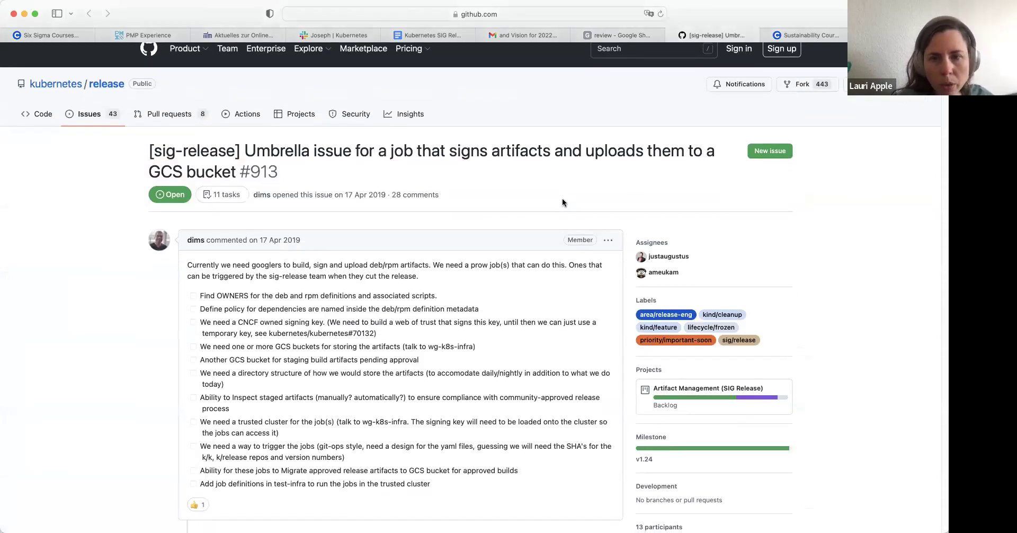
pyautogui.scroll(-1, 563, 202)
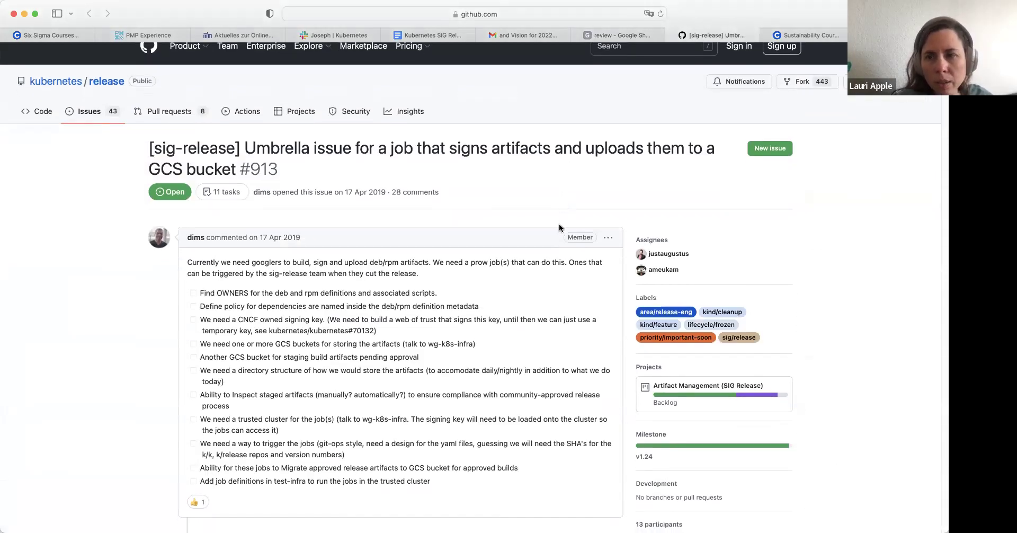
pyautogui.scroll(-1, 559, 228)
pyautogui.scroll(-1, 560, 228)
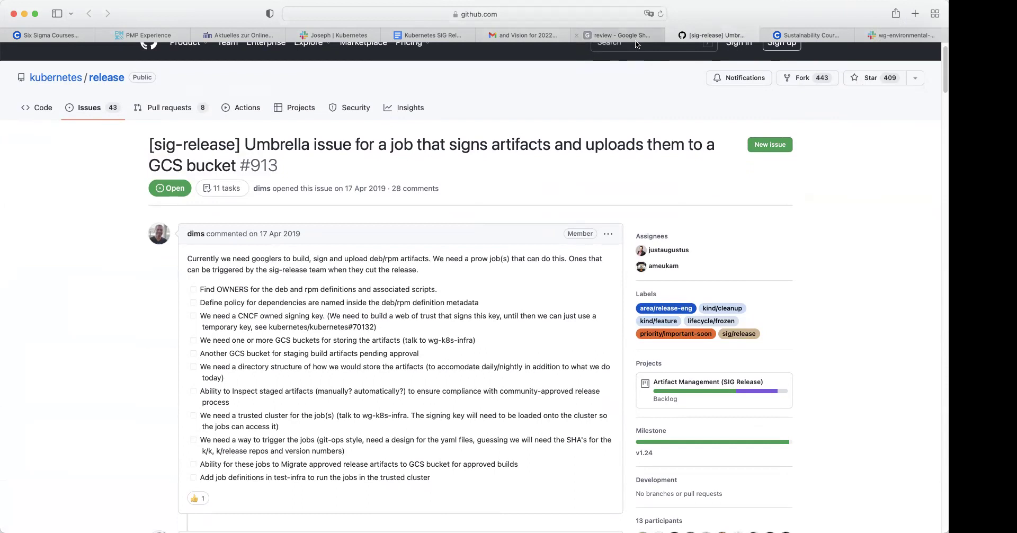
pyautogui.scroll(-1, 610, 51)
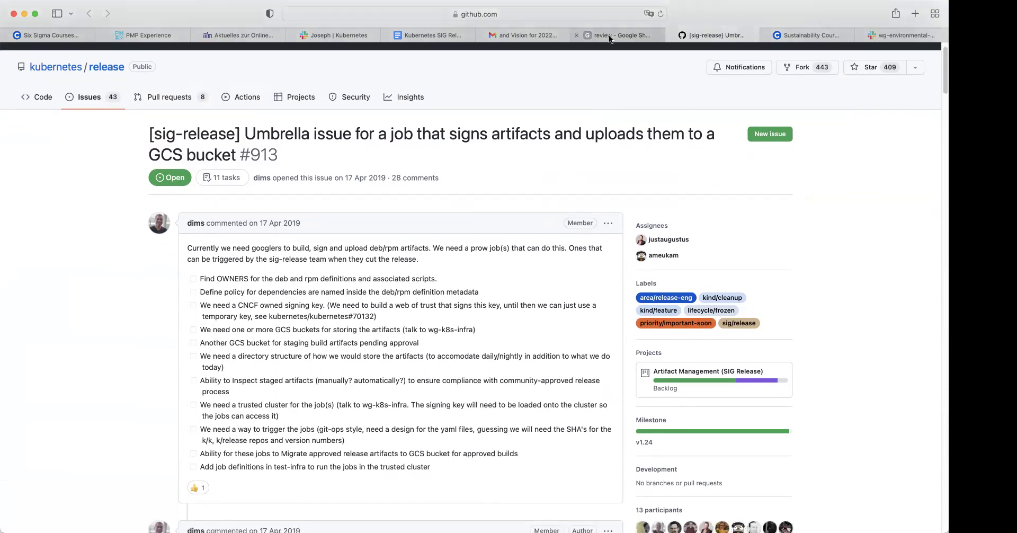
pyautogui.click(609, 35)
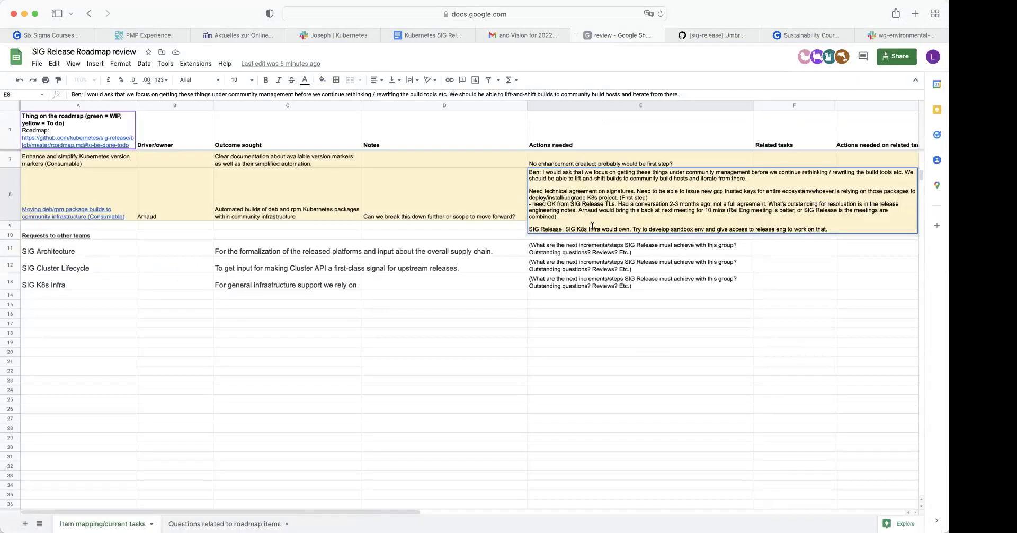
# Step: Reopen the umbrella issue and examine its opening task list for building, signing and uploading deb/rpm artifacts
pyautogui.doubleClick(592, 228)
pyautogui.moveTo(713, 41)
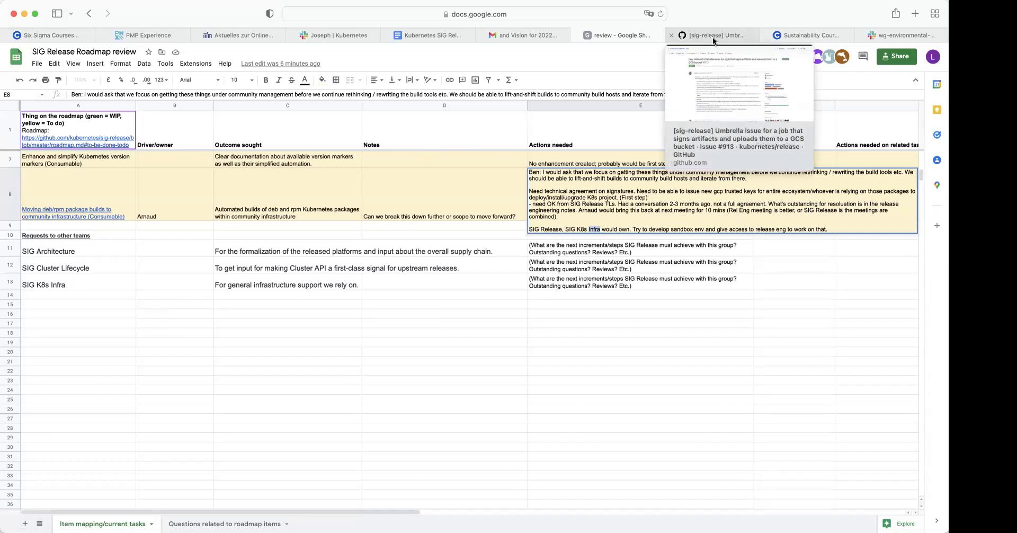
pyautogui.click(713, 35)
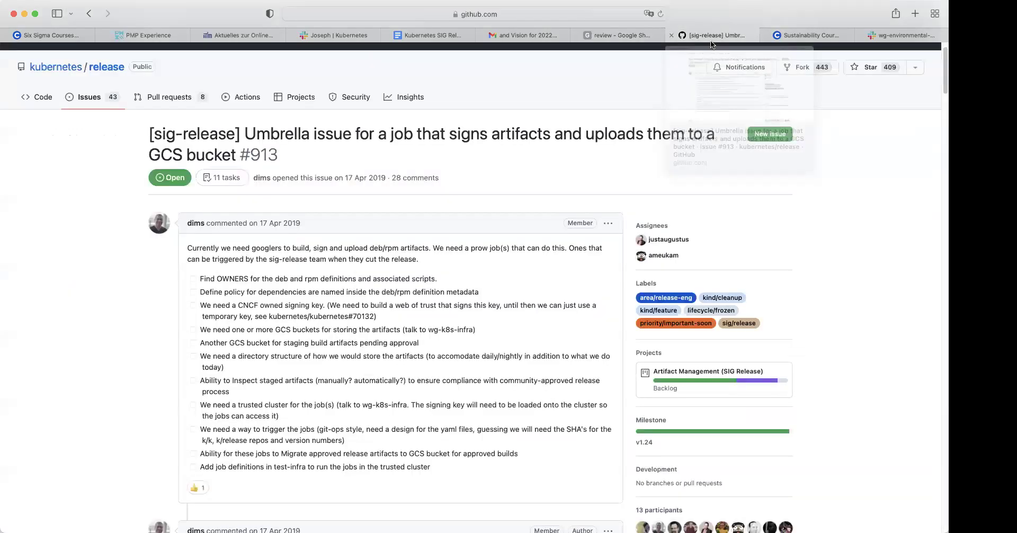
pyautogui.scroll(-3, 467, 357)
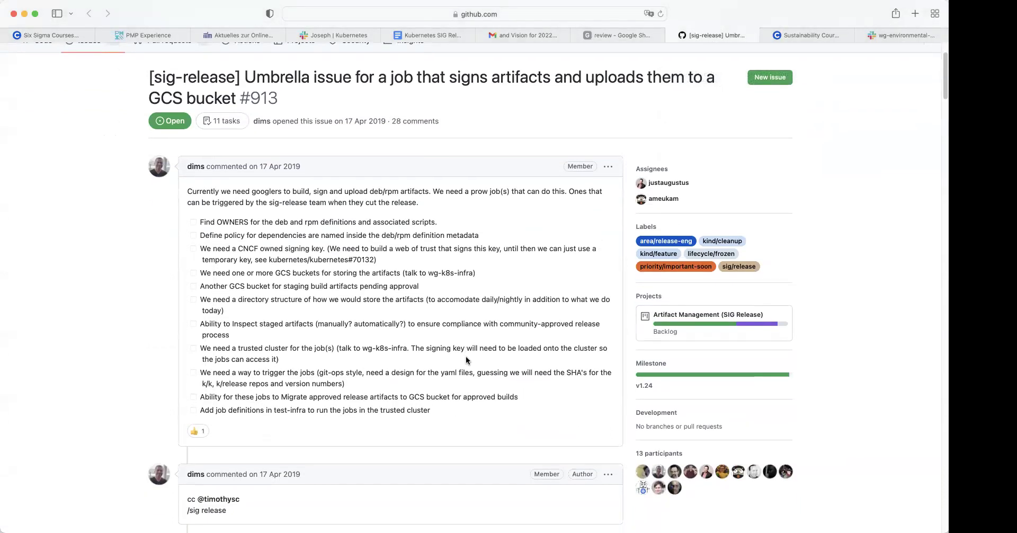
pyautogui.scroll(-2, 465, 356)
pyautogui.scroll(-1, 466, 356)
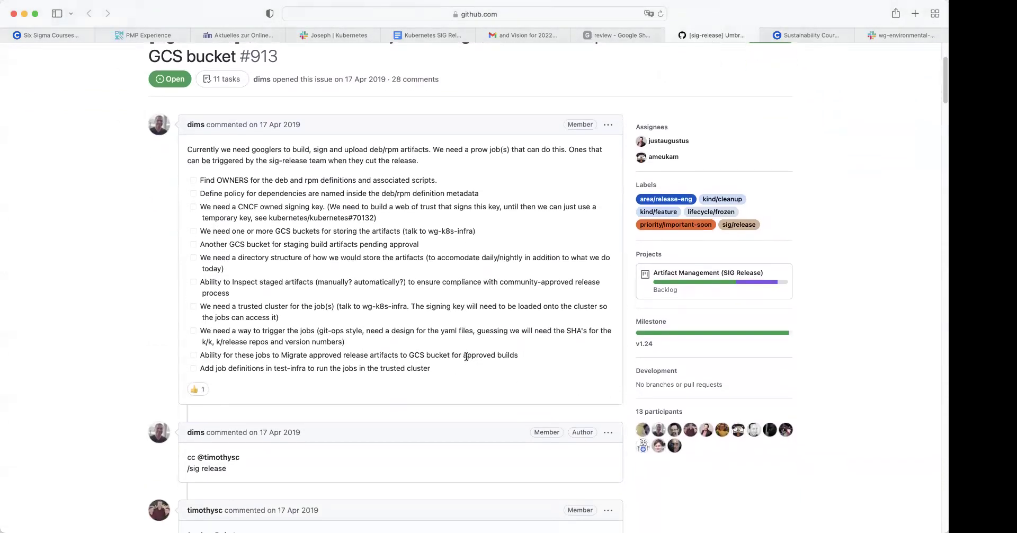
# Step: Examine the issue's recent comment on getting packages built and uploaded, highlighting the suggested approach and its parallel or next steps
pyautogui.scroll(-8, 466, 356)
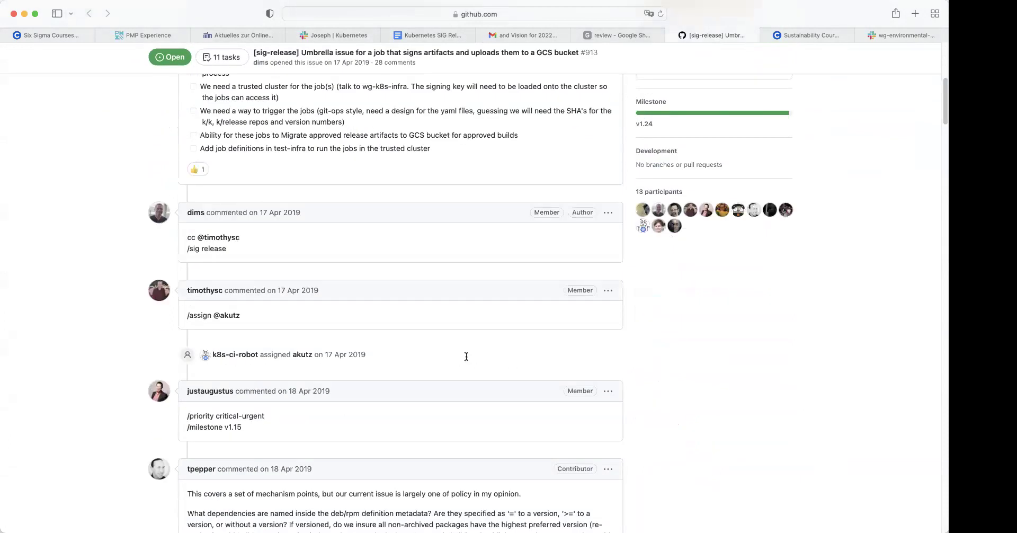
pyautogui.scroll(-9, 466, 357)
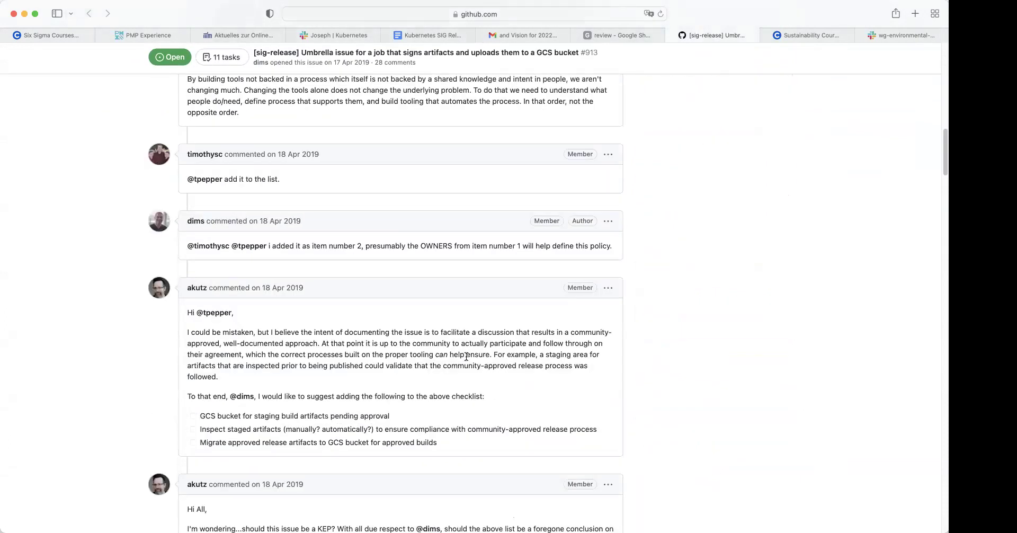
pyautogui.scroll(-8, 466, 357)
pyautogui.scroll(-20, 466, 356)
pyautogui.scroll(-20, 466, 357)
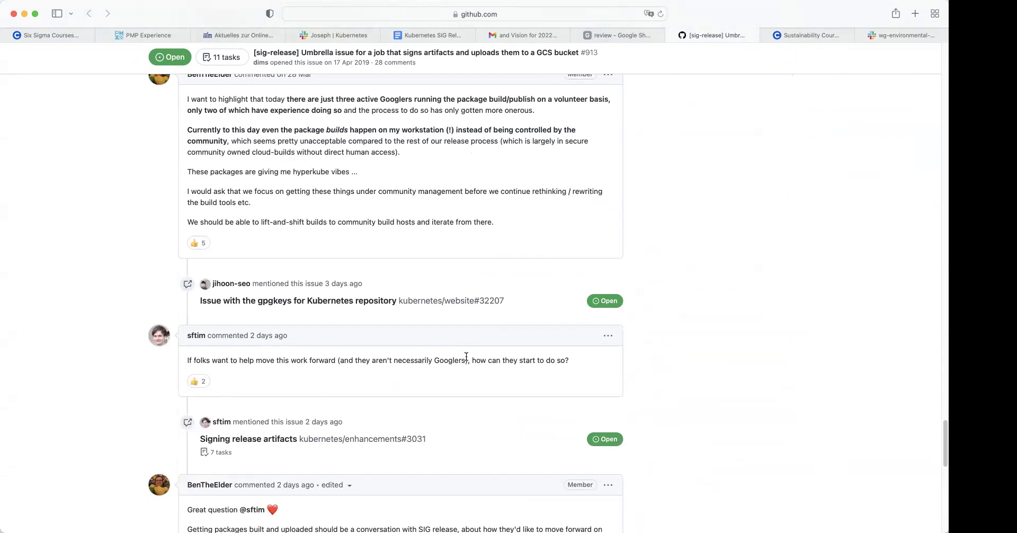
pyautogui.scroll(-6, 466, 357)
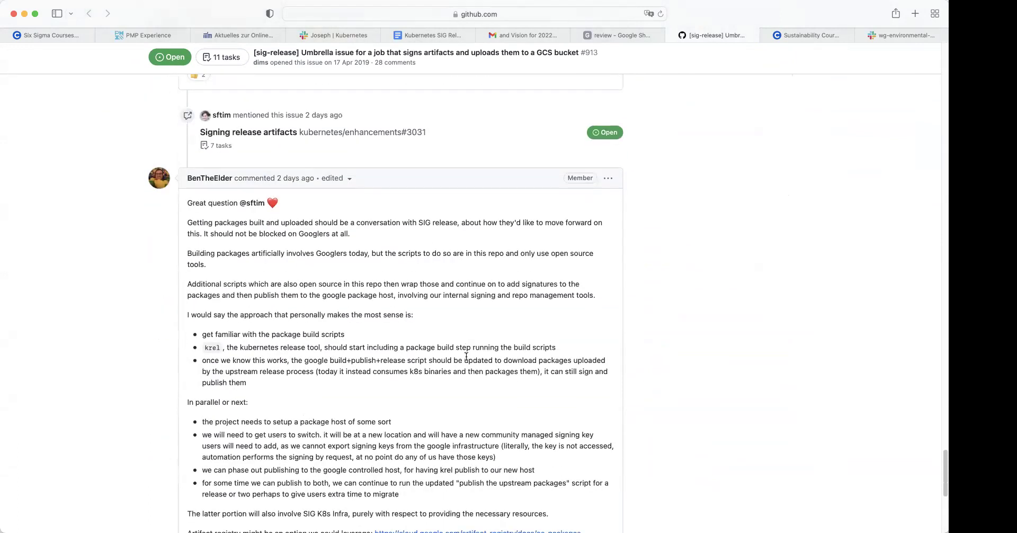
pyautogui.scroll(-1, 466, 355)
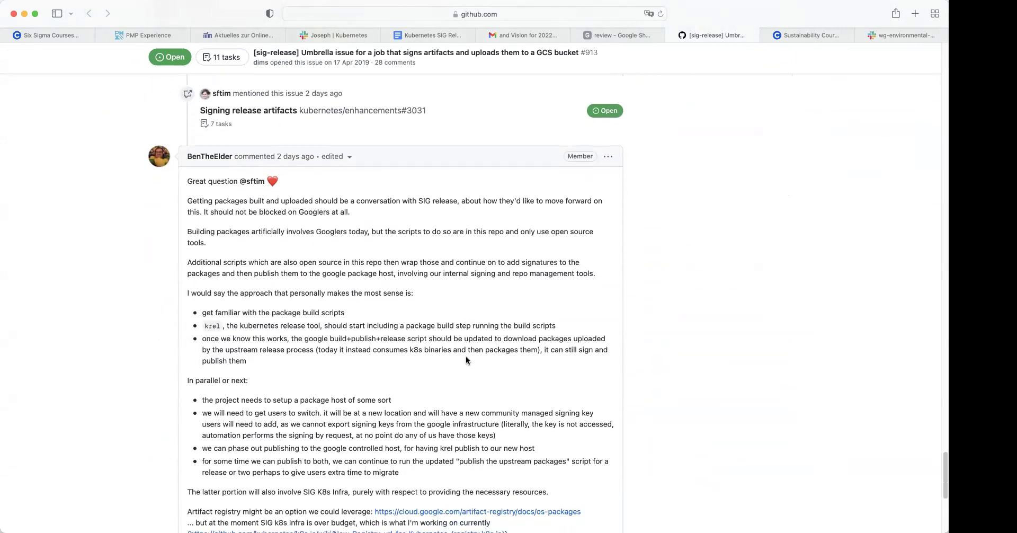
pyautogui.scroll(-2, 466, 356)
pyautogui.scroll(-1, 466, 359)
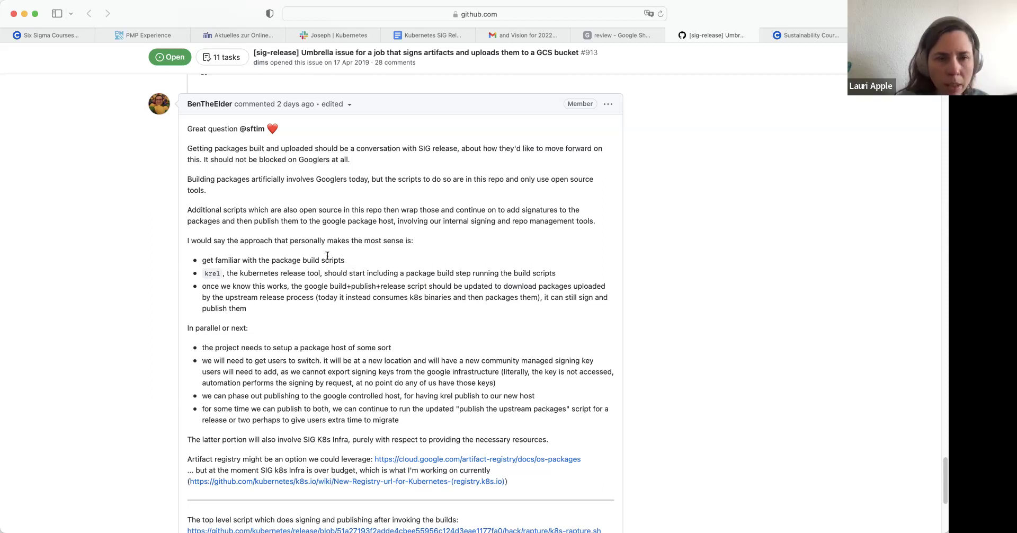
pyautogui.moveTo(403, 420); pyautogui.dragTo(188, 240)
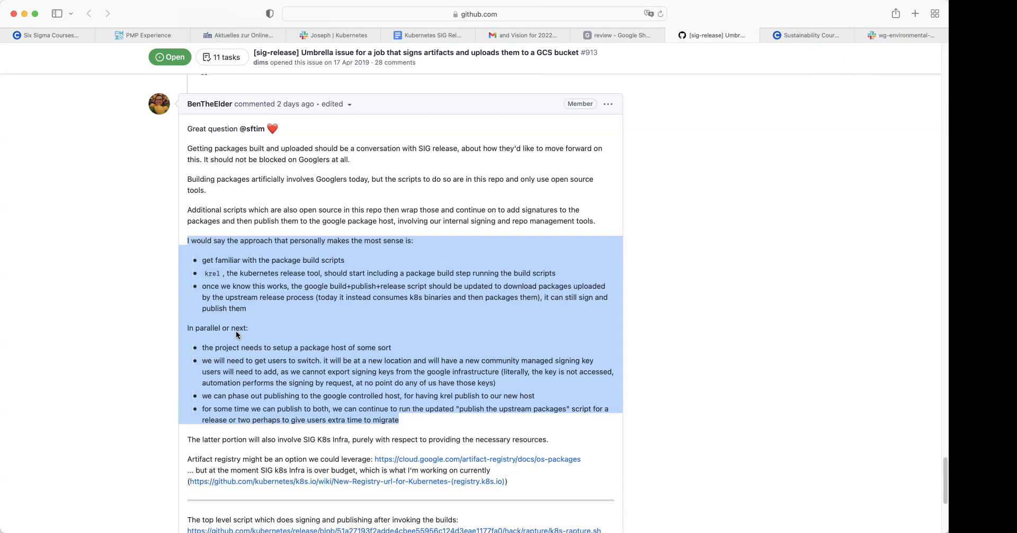
# Step: Return to the roadmap spreadsheet and add two lines to the deb/rpm actions: "1. Who owns the keys" and "2. build tooling"
pyautogui.click(645, 38)
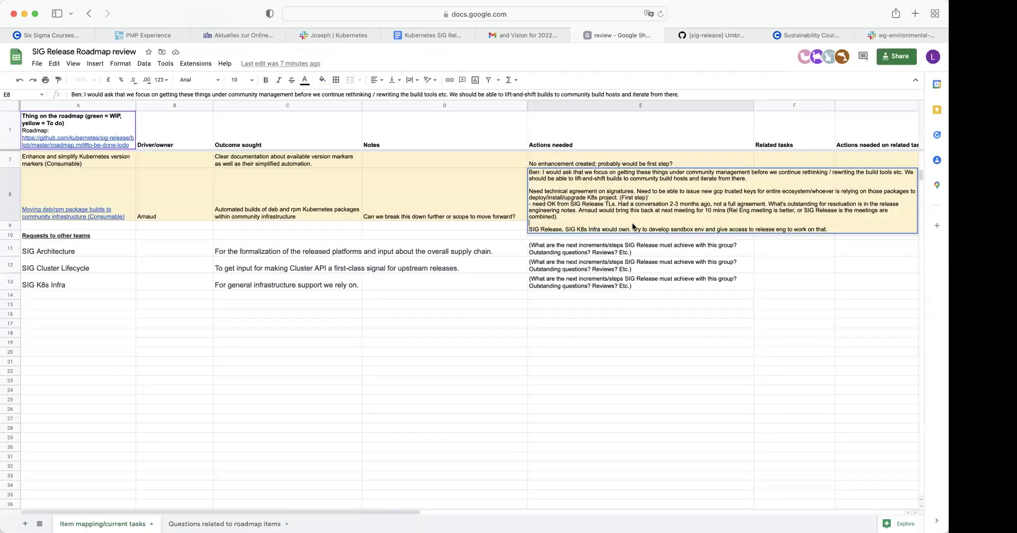
pyautogui.hotkey('alt', 'Return')
pyautogui.press('Return')
pyautogui.write('1')
pyautogui.press('Escape')
pyautogui.click(612, 265)
pyautogui.press('Return')
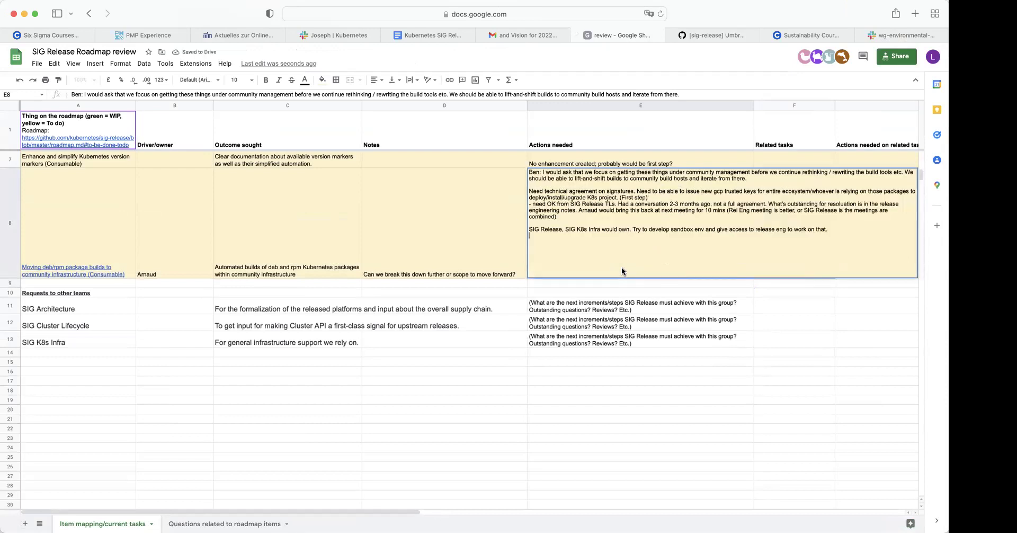
pyautogui.hotkey('alt', 'Return')
pyautogui.write('1. Who owns the keys')
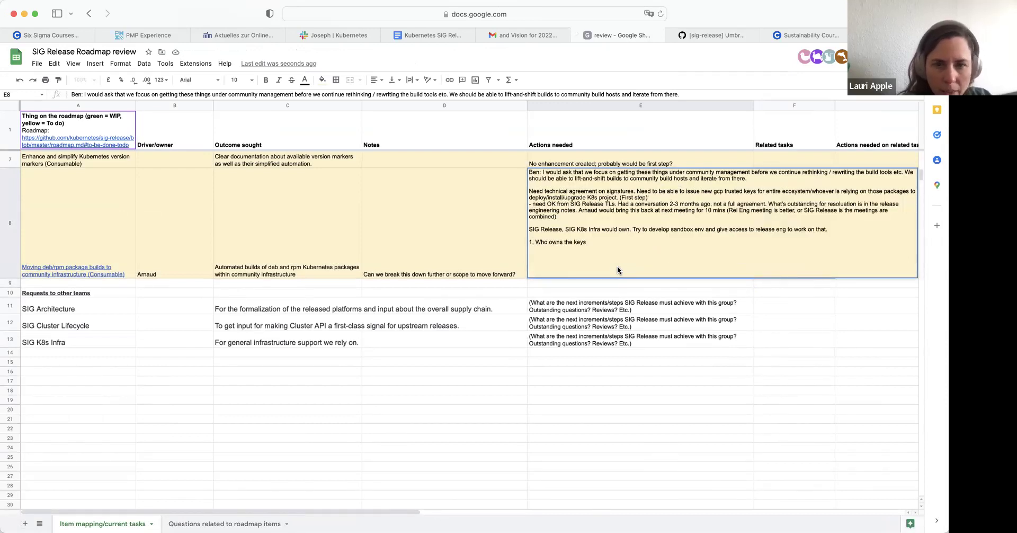
pyautogui.hotkey('alt', 'Return')
pyautogui.write('2. build tooling')
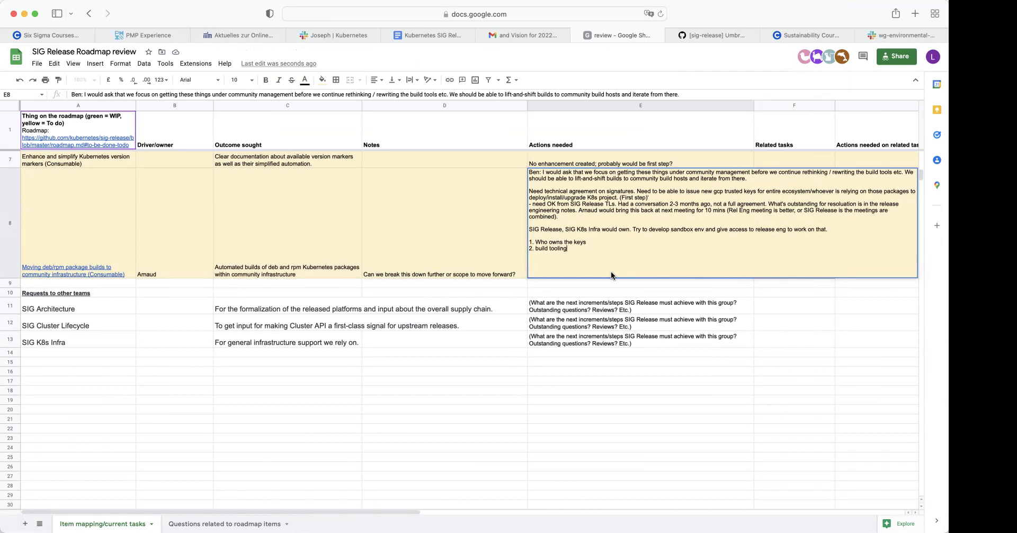
# Step: Insert a sentence saying the named colleague "could help." between the ownership sentence and the sandbox environment sentence in the deb/rpm actions
pyautogui.click(583, 248)
pyautogui.click(632, 229)
pyautogui.write('Nabr')
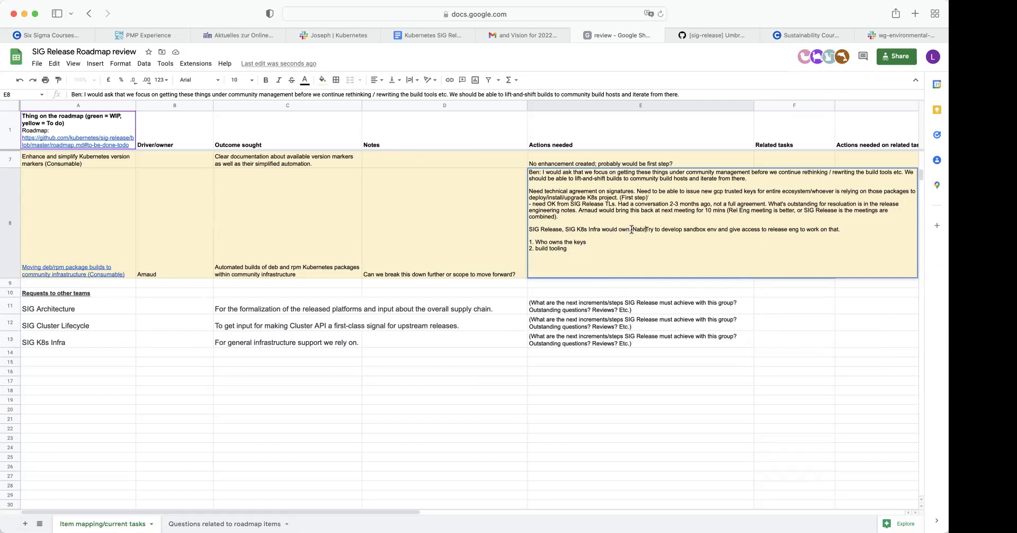
pyautogui.press('BackSpace')
pyautogui.write('arun cou')
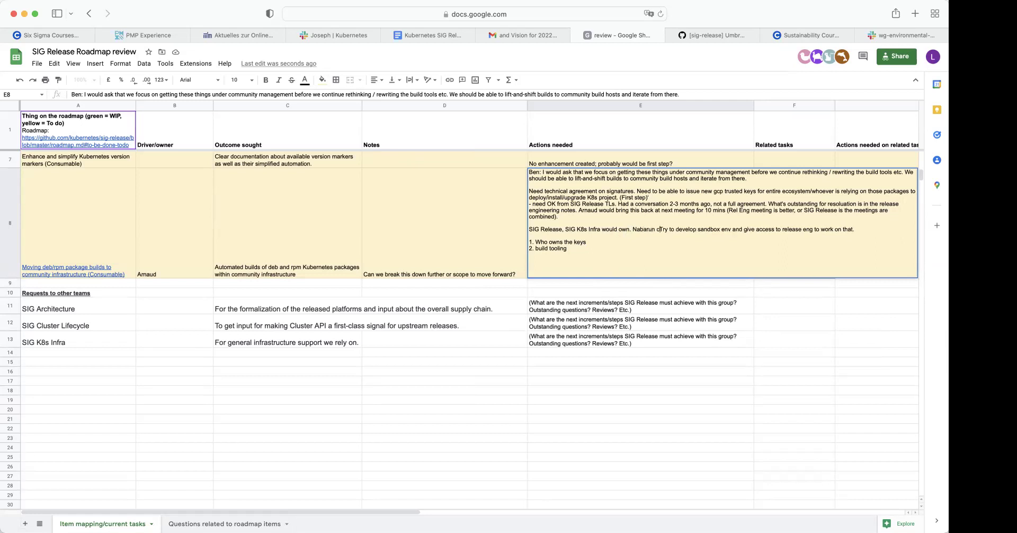
pyautogui.write('ld help.')
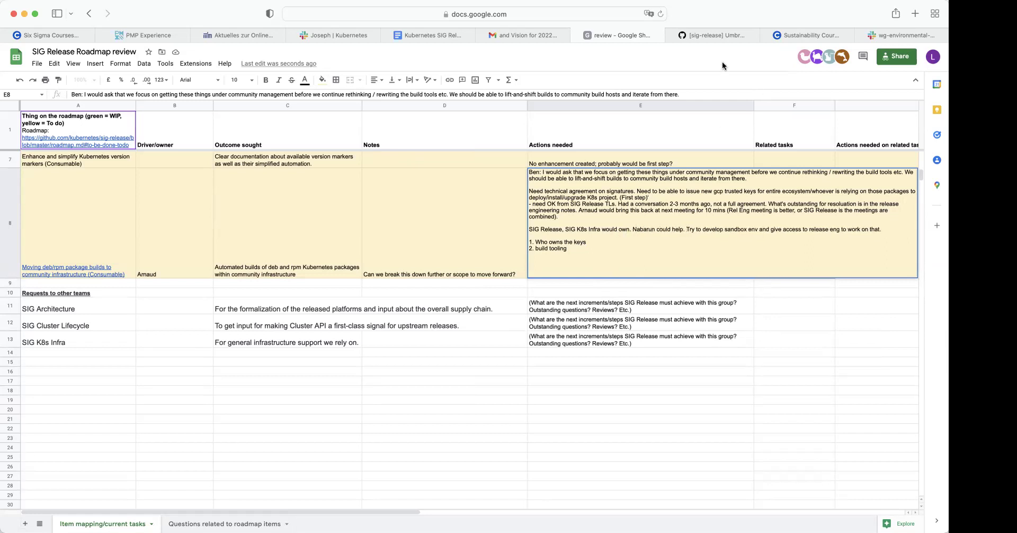
# Step: Reopen the umbrella issue and search the page for "kep", going through the matches
pyautogui.click(714, 34)
pyautogui.scroll(15, 548, 171)
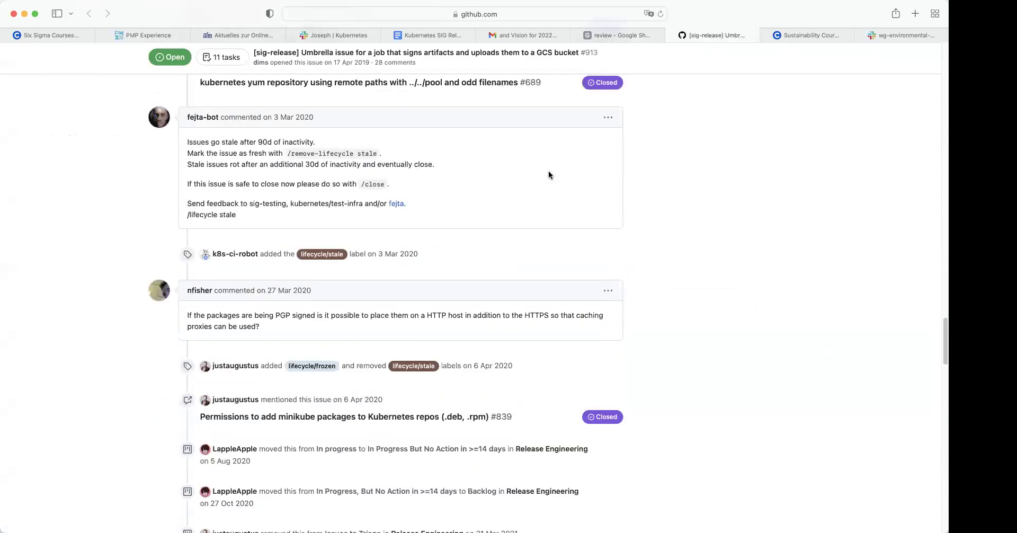
pyautogui.scroll(20, 549, 171)
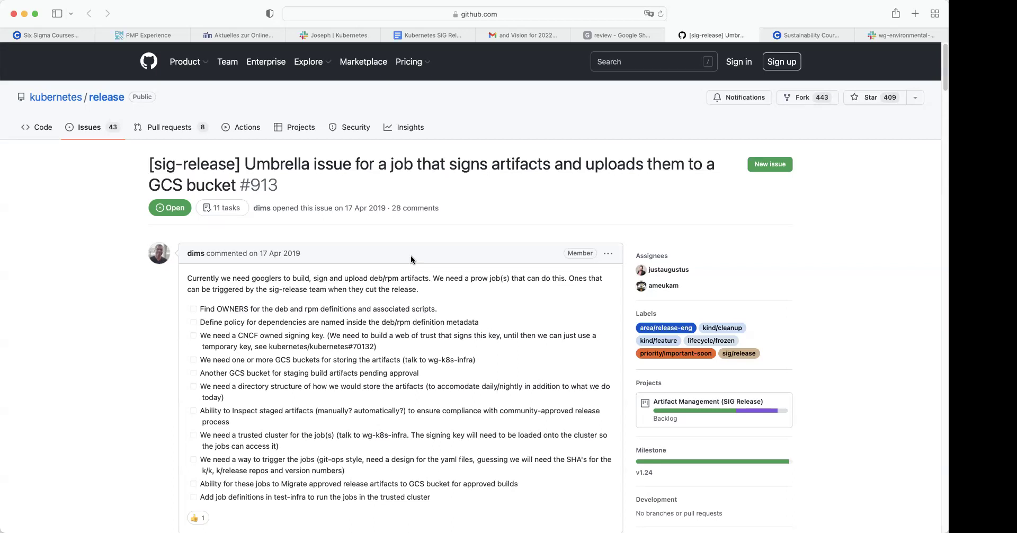
pyautogui.scroll(-10, 413, 265)
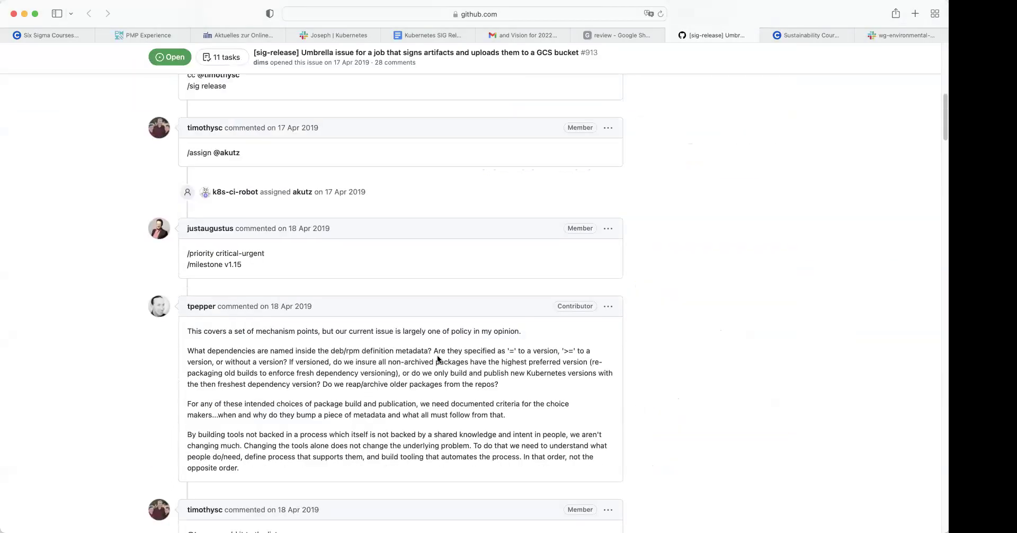
pyautogui.press('super+f')
pyautogui.write('kep')
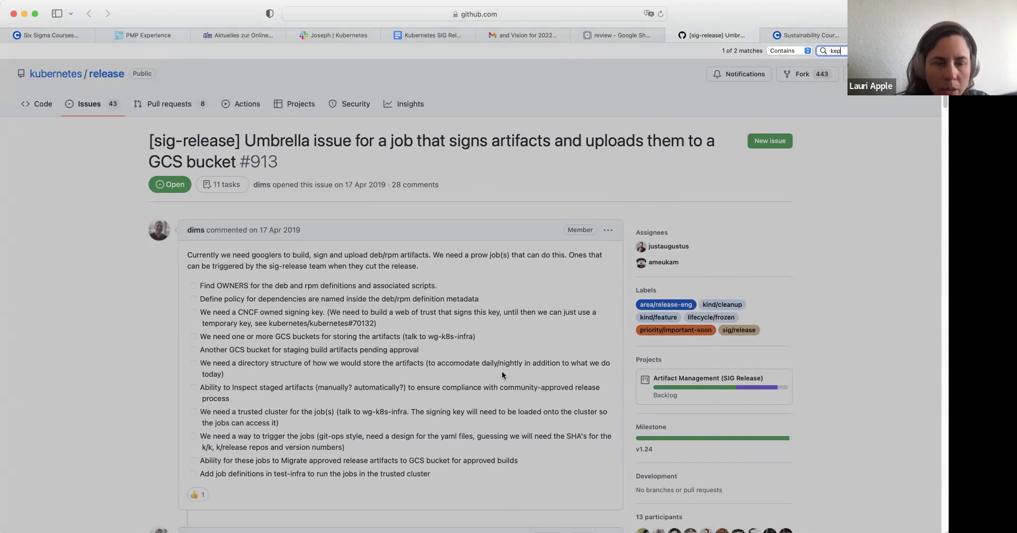
pyautogui.press('Return')
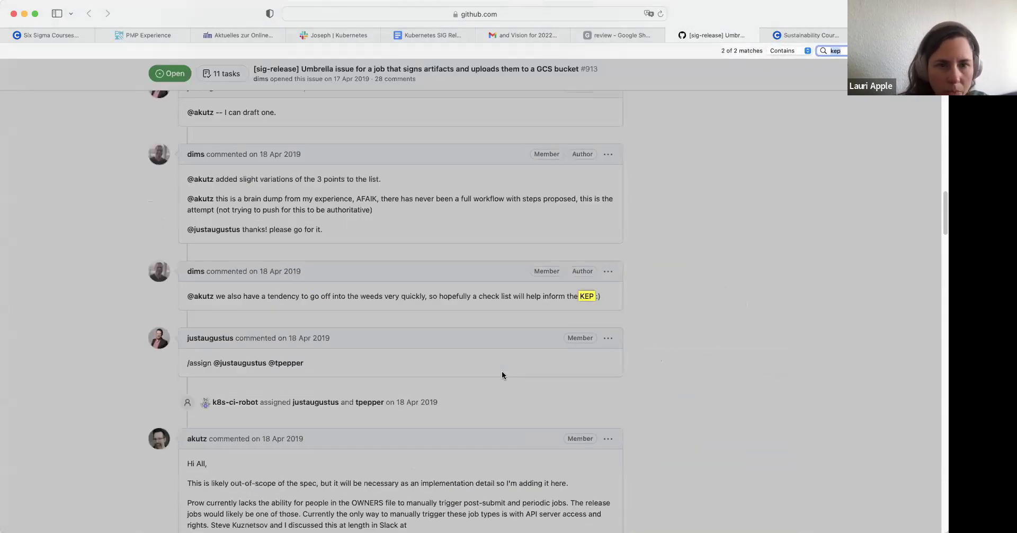
pyautogui.press('Return')
pyautogui.press('Return')
pyautogui.press('Return')
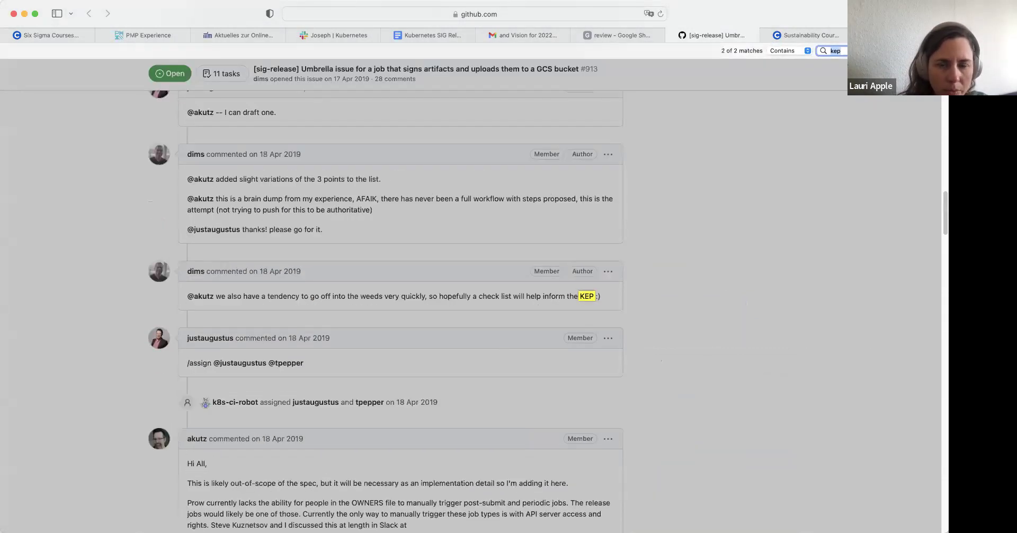
pyautogui.press('Return')
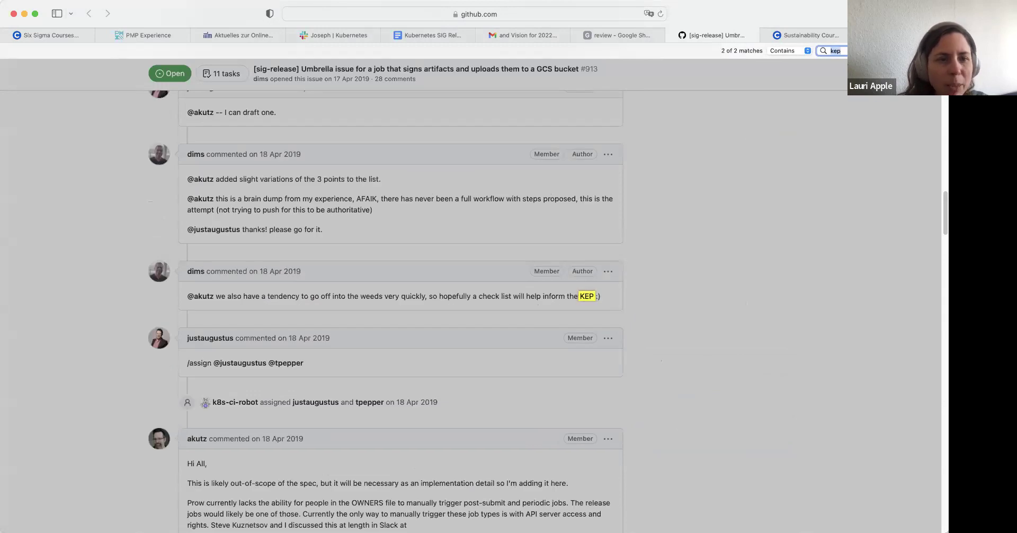
pyautogui.press('Return')
pyautogui.press('Return')
pyautogui.press('Return')
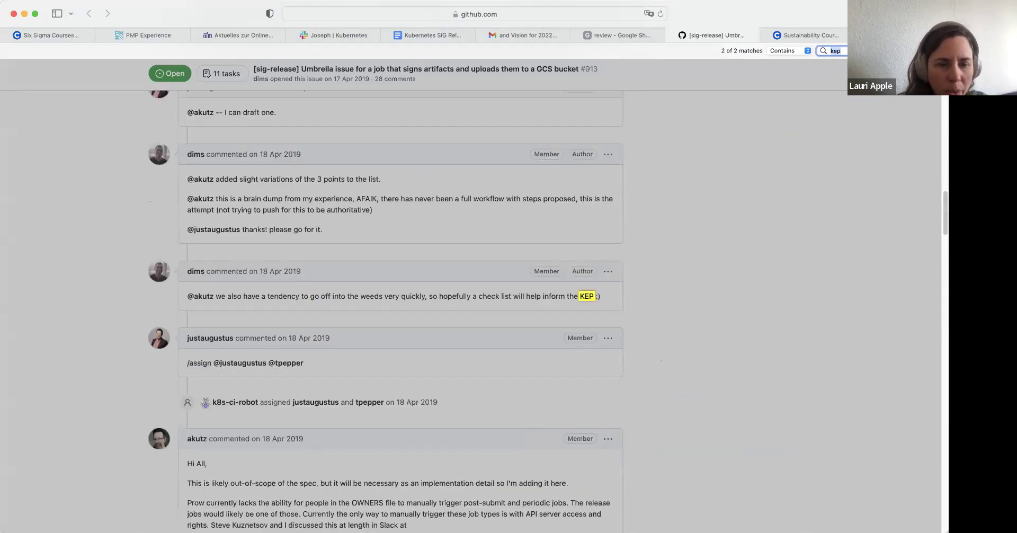
pyautogui.press('Return')
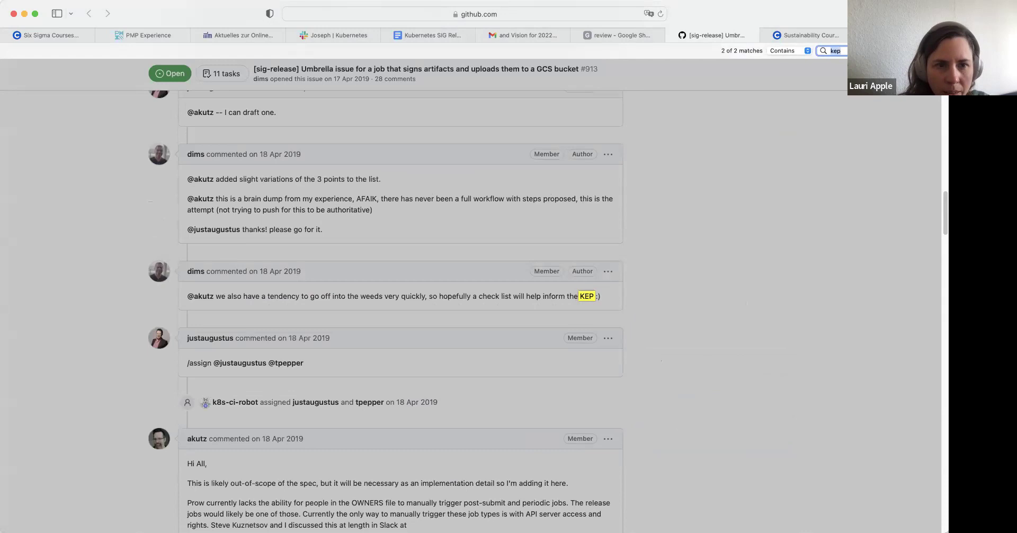
pyautogui.press('Return')
pyautogui.press('Return')
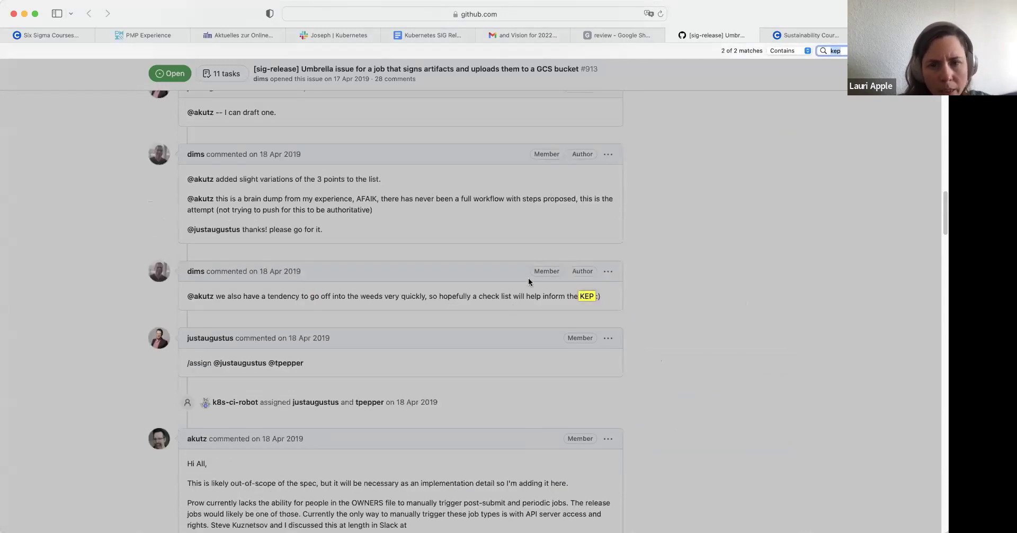
# Step: Look through the umbrella issue's comments and timeline around the "kep" matches, down to the 2021 and January entries
pyautogui.scroll(5, 529, 282)
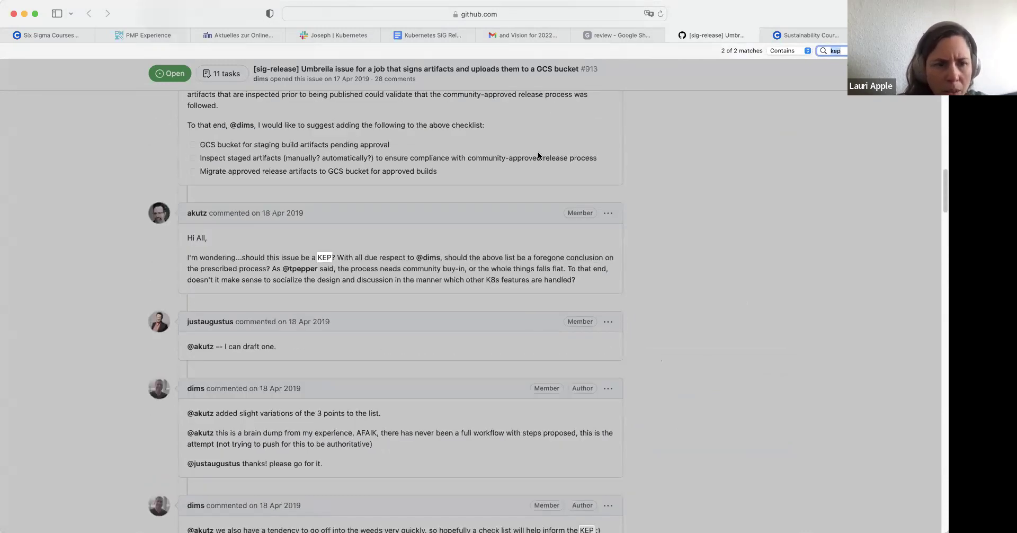
pyautogui.scroll(-15, 538, 155)
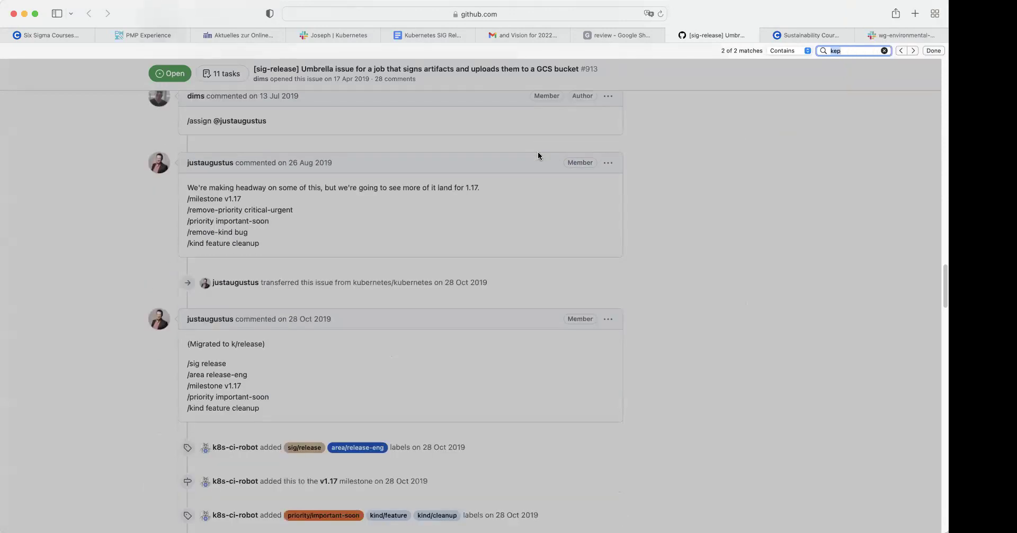
pyautogui.scroll(-6, 539, 155)
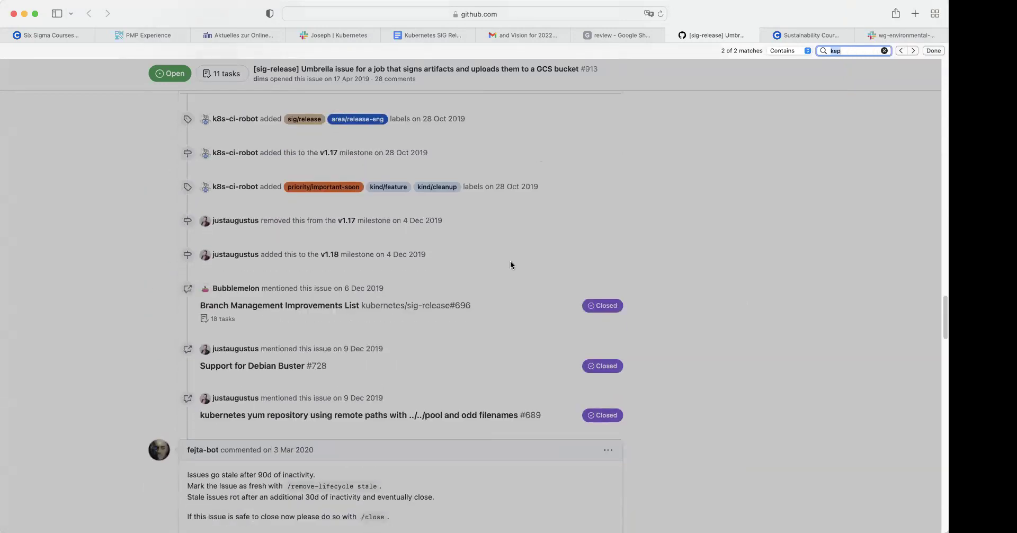
pyautogui.scroll(-1, 510, 260)
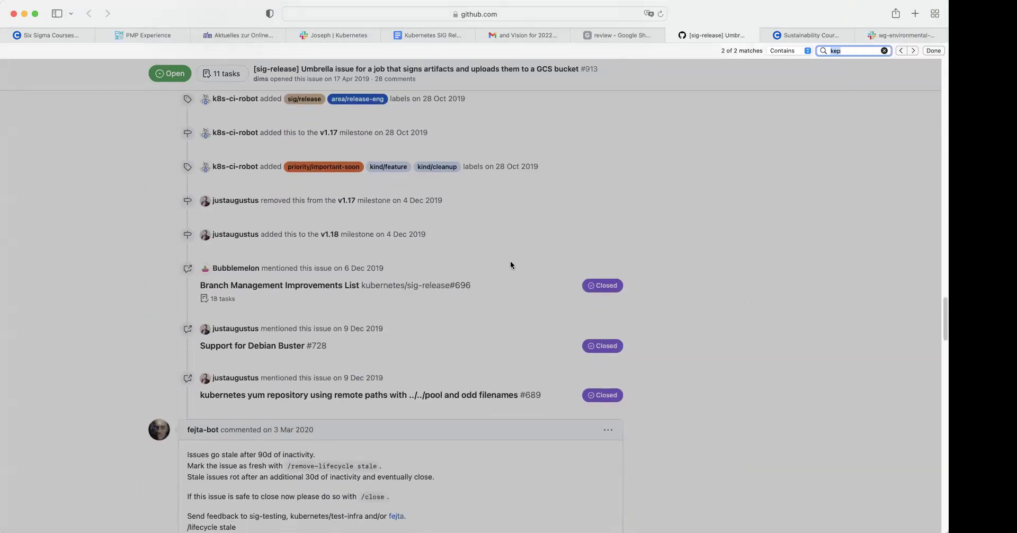
pyautogui.scroll(-7, 511, 263)
pyautogui.scroll(-1, 459, 325)
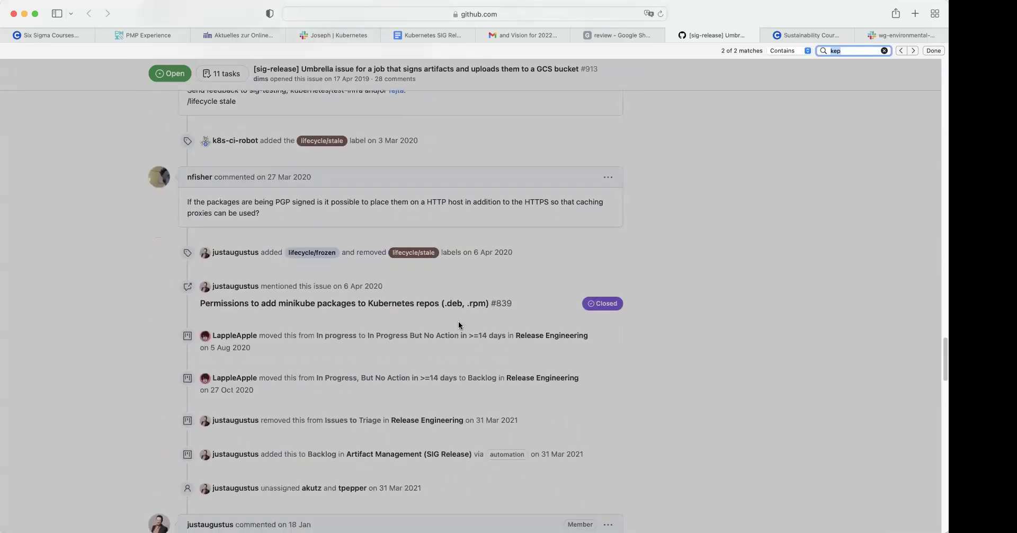
pyautogui.scroll(-1, 459, 325)
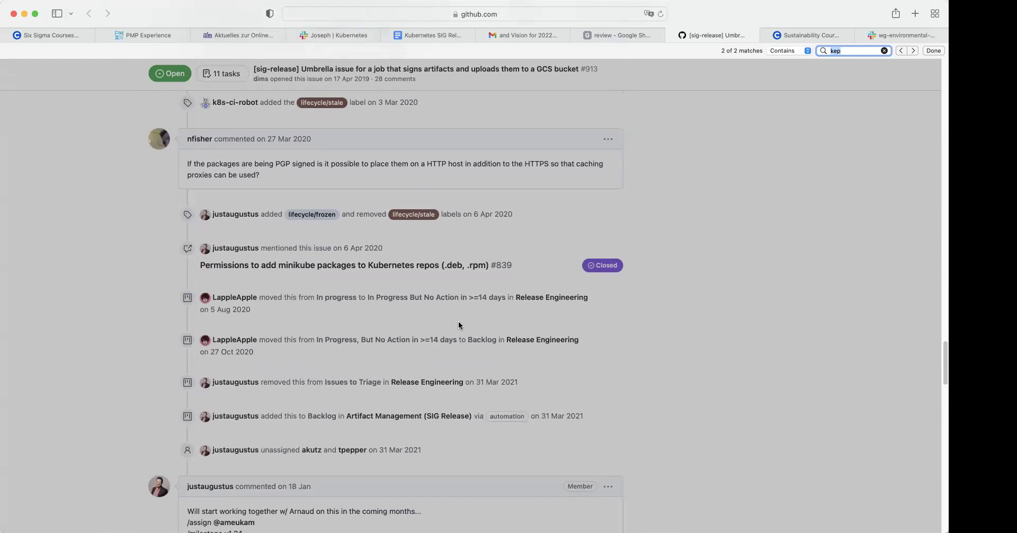
pyautogui.click(462, 326)
pyautogui.scroll(-1, 462, 325)
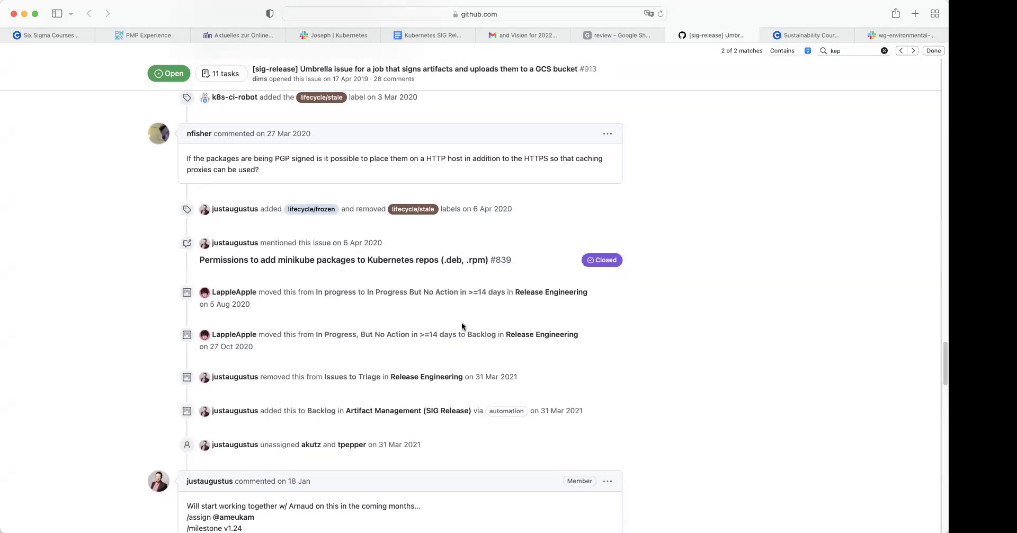
pyautogui.click(622, 36)
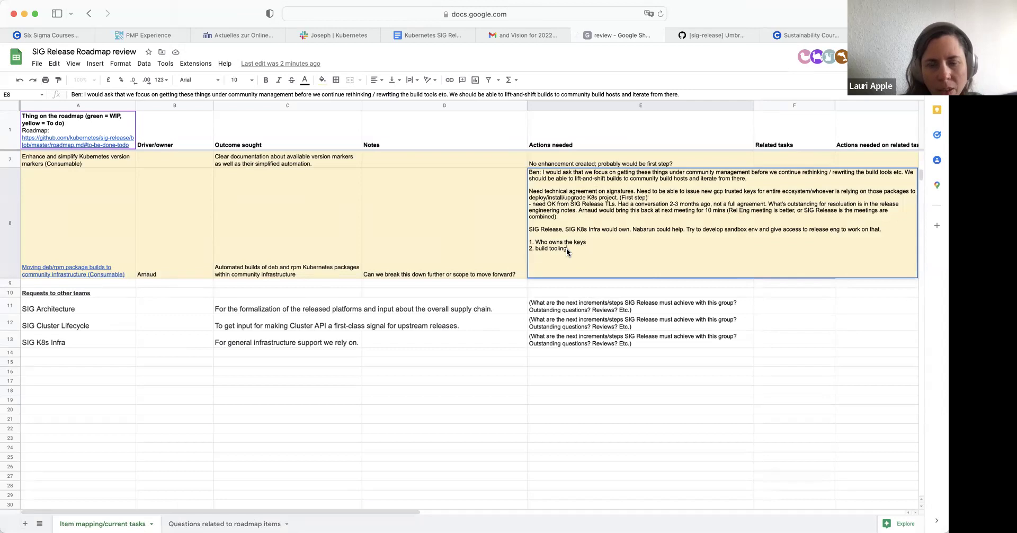
pyautogui.moveTo(567, 249); pyautogui.dragTo(535, 252)
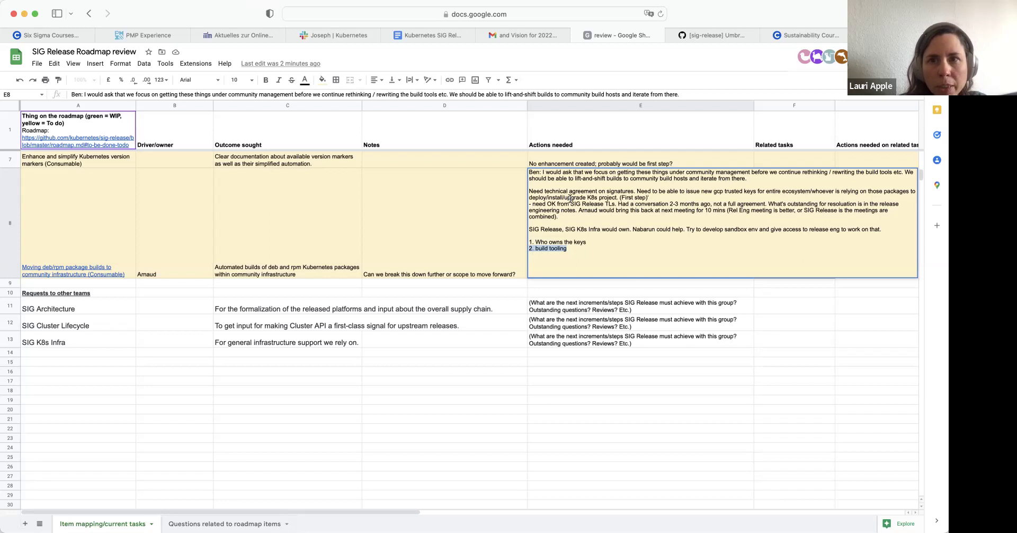
pyautogui.moveTo(711, 38)
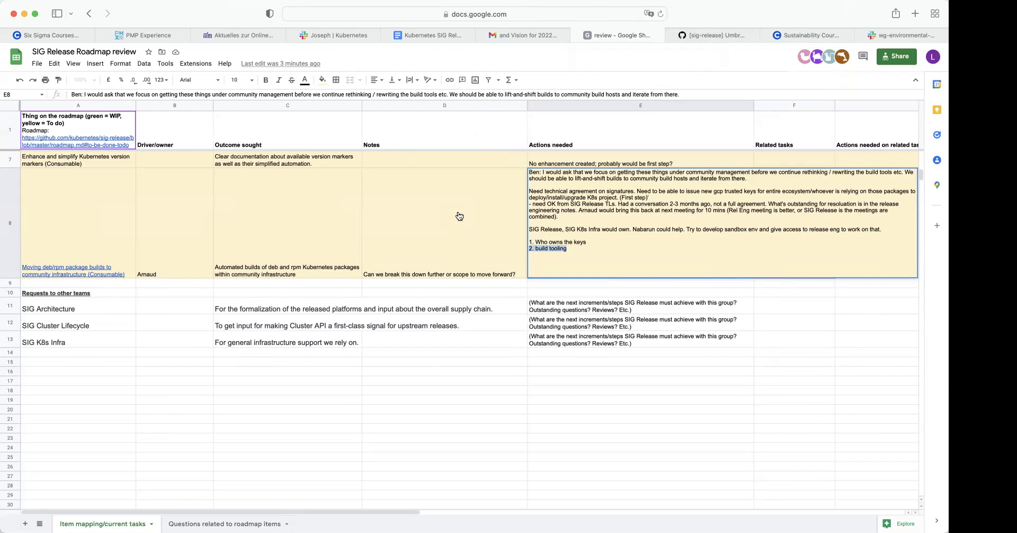
pyautogui.click(584, 192)
pyautogui.click(568, 249)
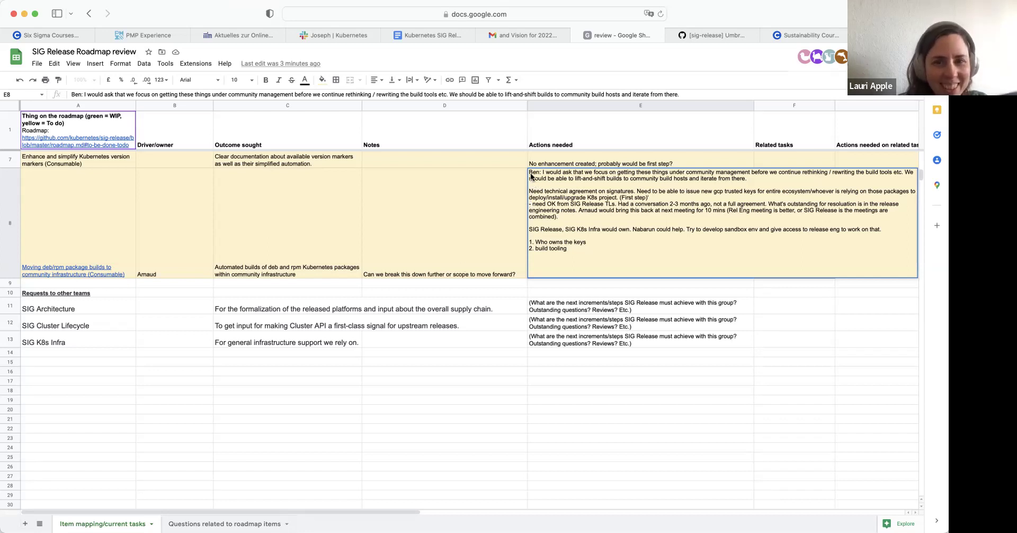
pyautogui.doubleClick(545, 178)
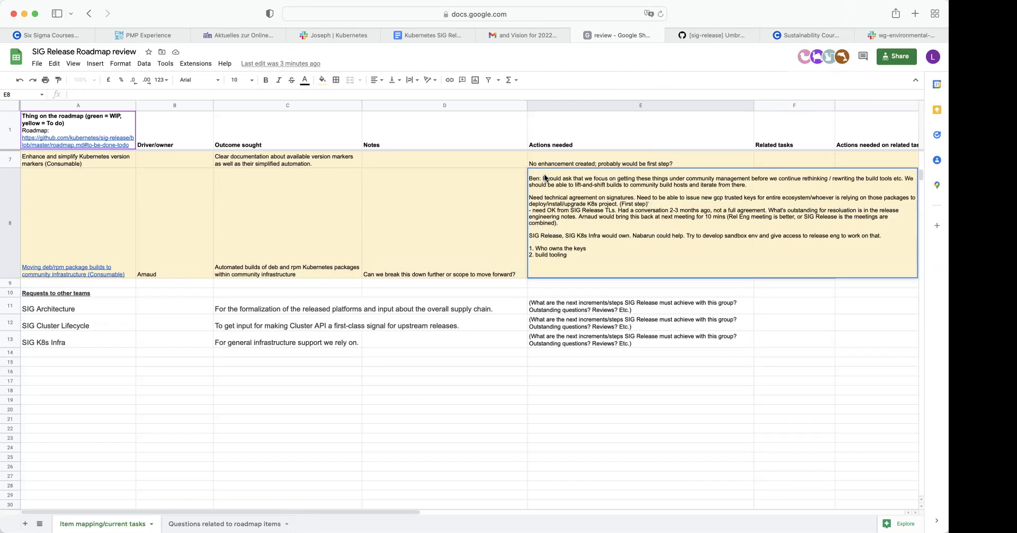
pyautogui.hotkey('alt', 'Return')
pyautogui.write('KEP:')
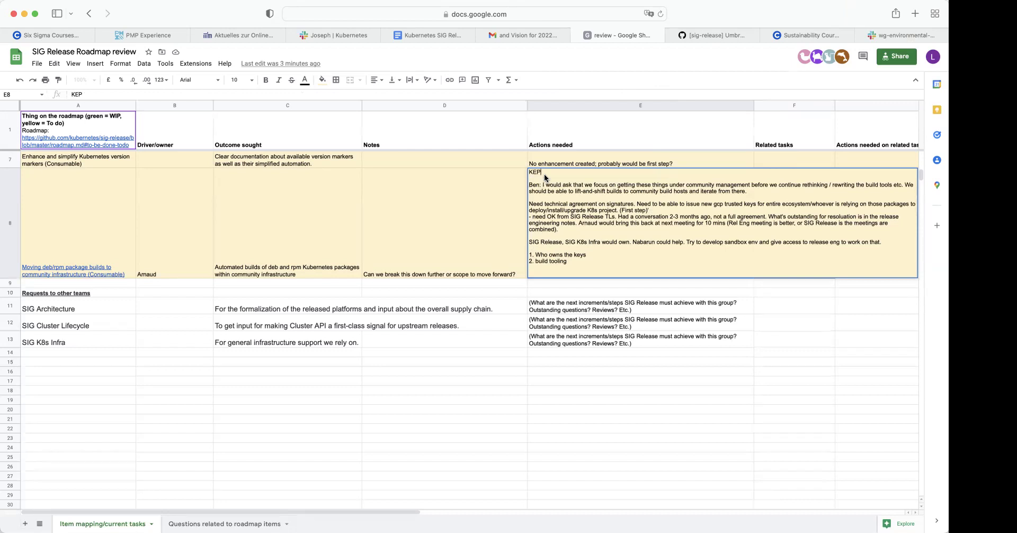
pyautogui.write('https://github.com/kubernetes/enhancements/issues/1732')
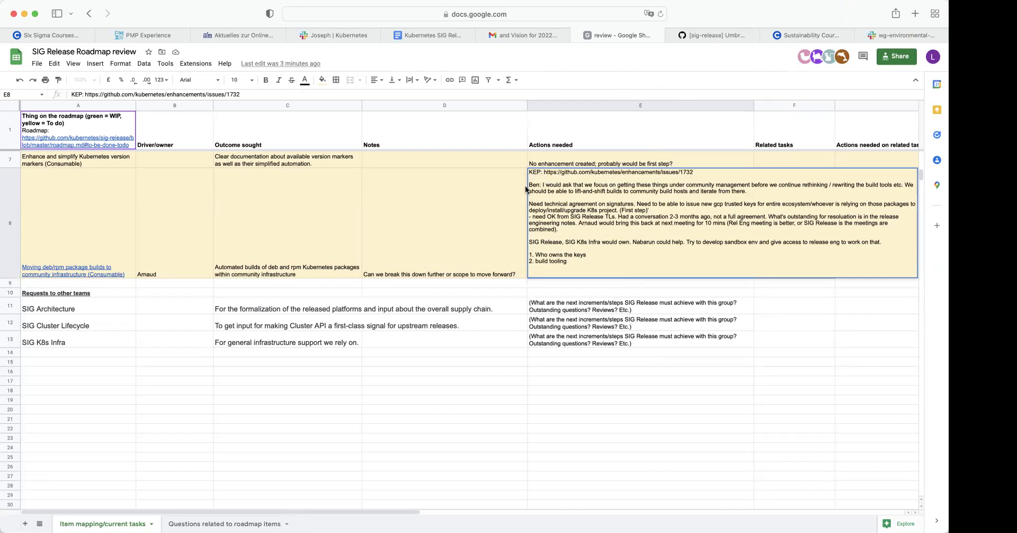
pyautogui.click(525, 185)
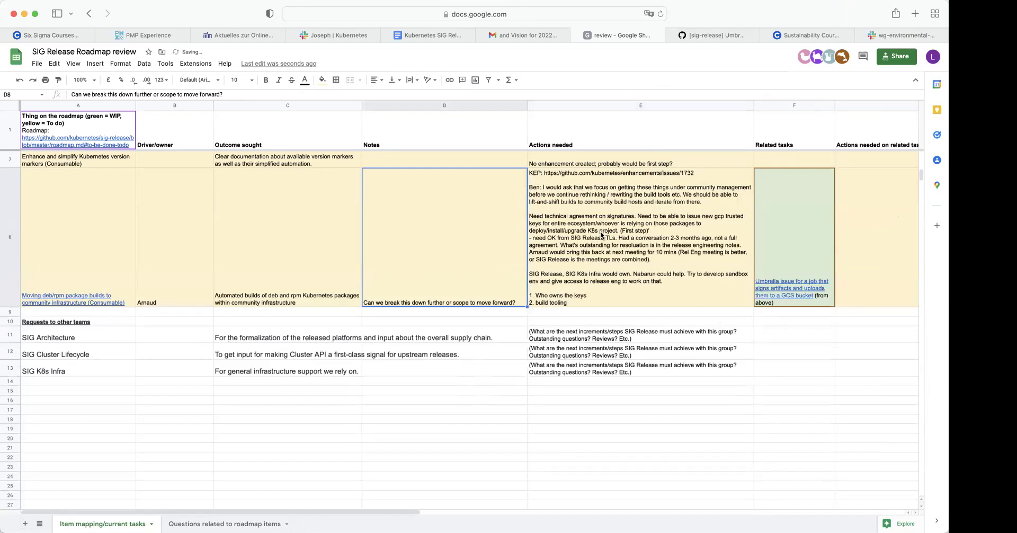
# Step: Check the umbrella issue link in the related tasks of the deb/rpm row and return to its actions cell
pyautogui.hscroll(6, 600, 231)
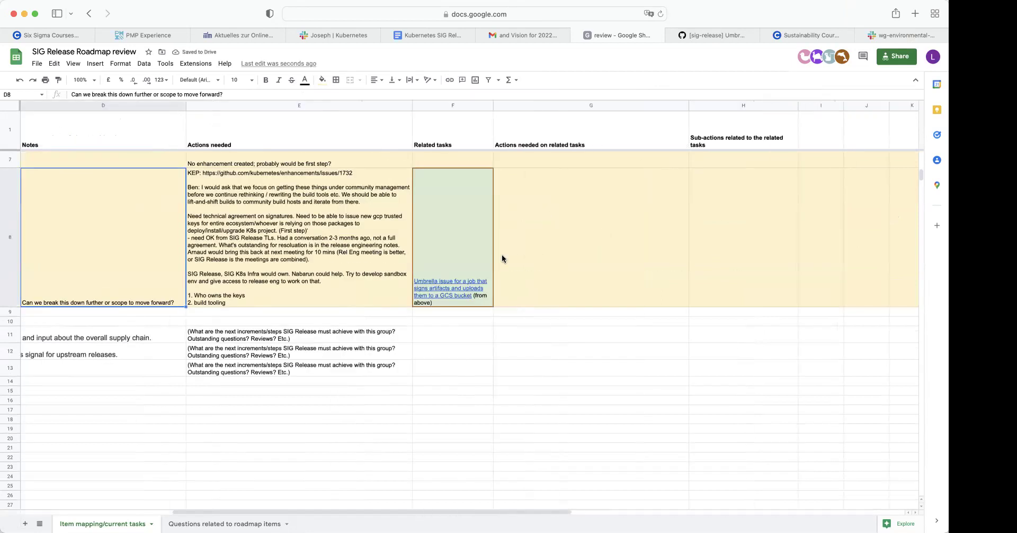
pyautogui.click(457, 285)
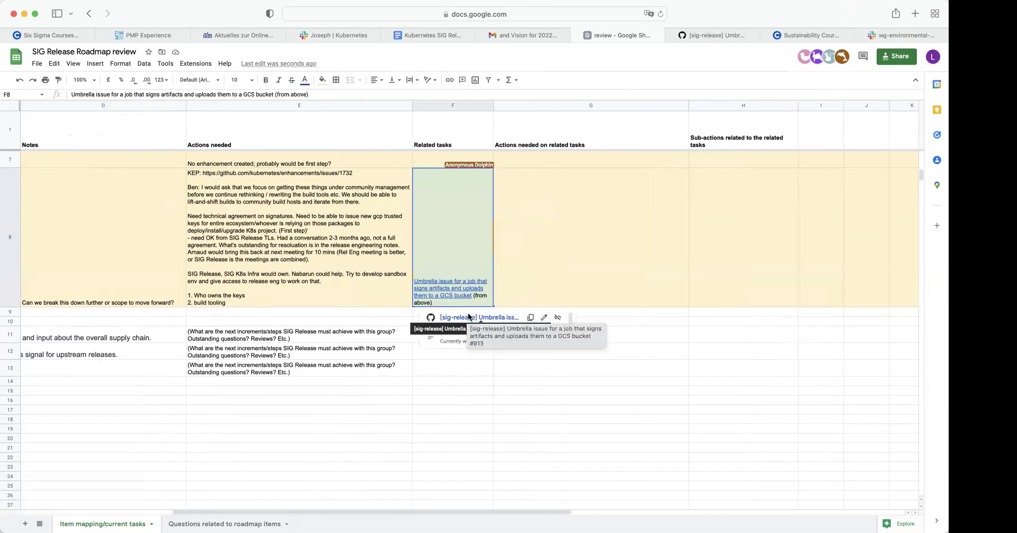
pyautogui.click(404, 239)
pyautogui.hscroll(-3, 405, 238)
pyautogui.hscroll(-2, 405, 238)
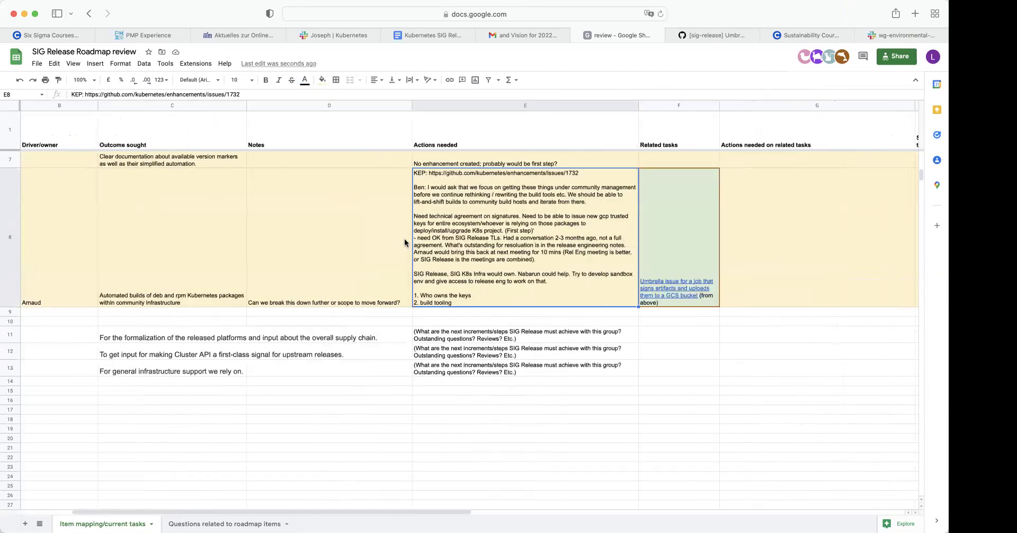
# Step: Extend the build tooling line in the deb/rpm actions with "Technical skills needed: if you know how to build packages for debian, CentOS."
pyautogui.doubleClick(429, 176)
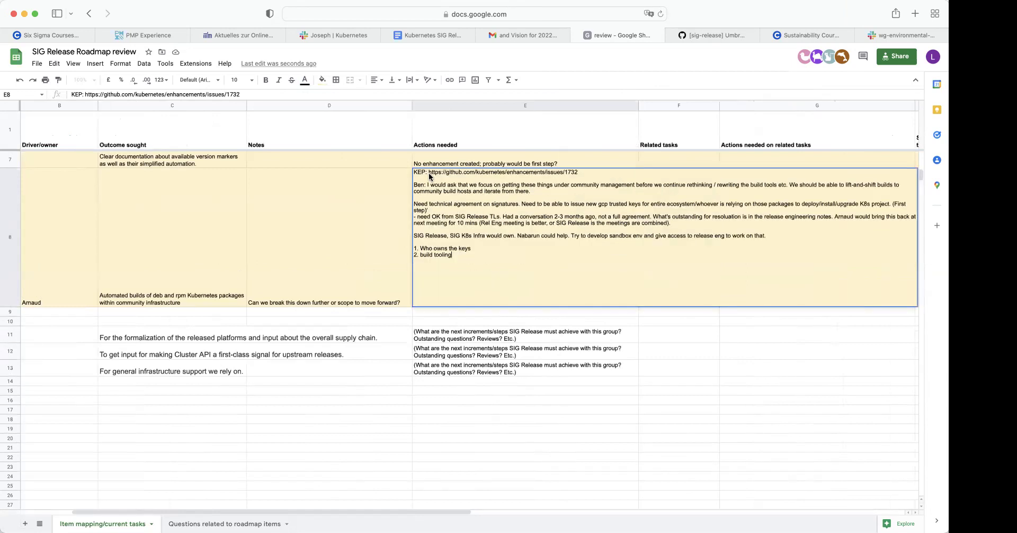
pyautogui.moveTo(428, 172); pyautogui.dragTo(584, 174)
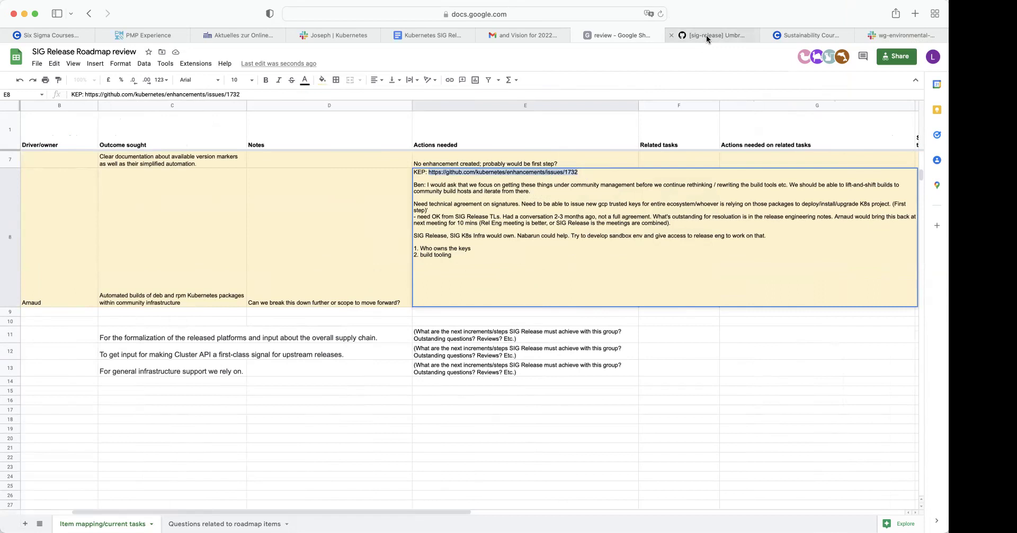
pyautogui.moveTo(704, 34)
pyautogui.click(579, 178)
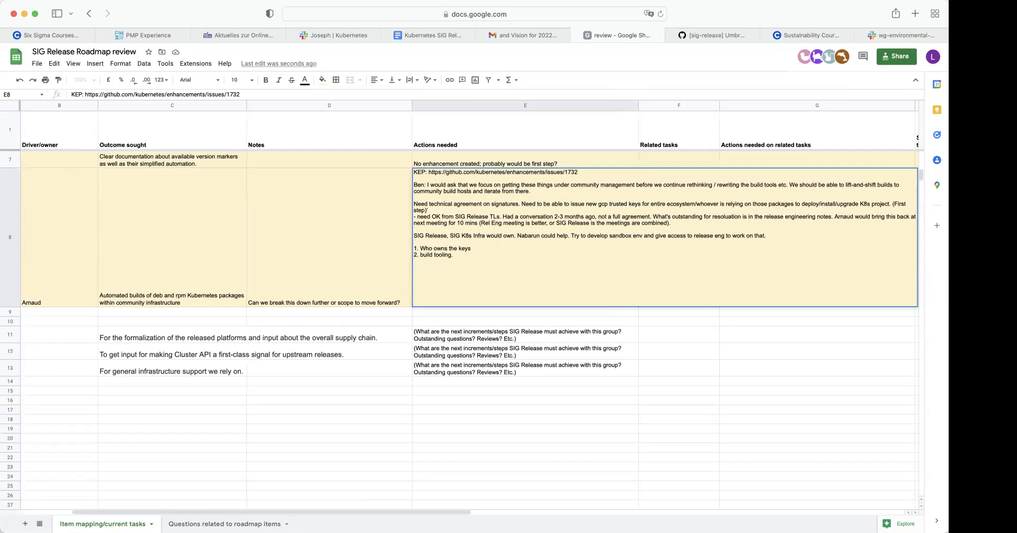
pyautogui.write('Te')
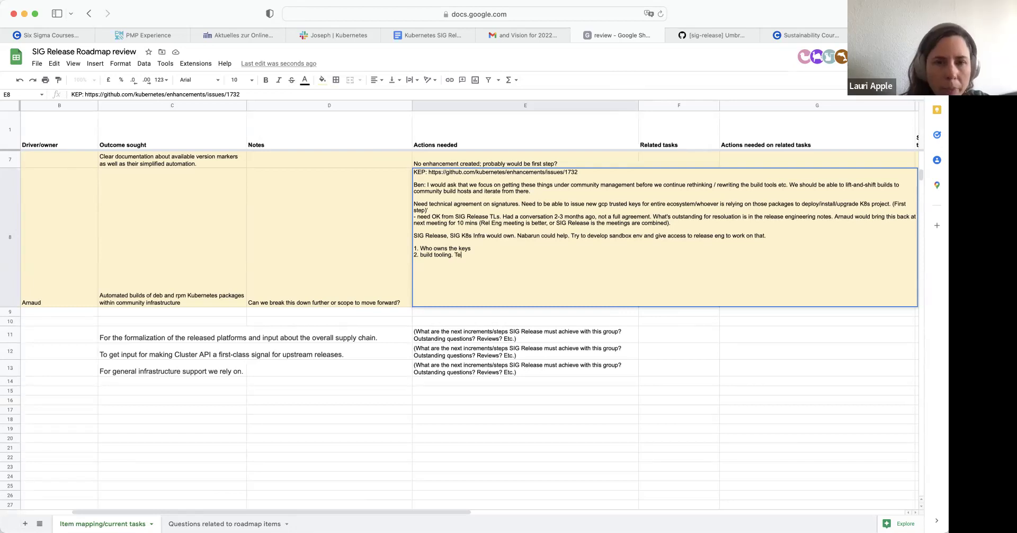
pyautogui.write('chnical skills ')
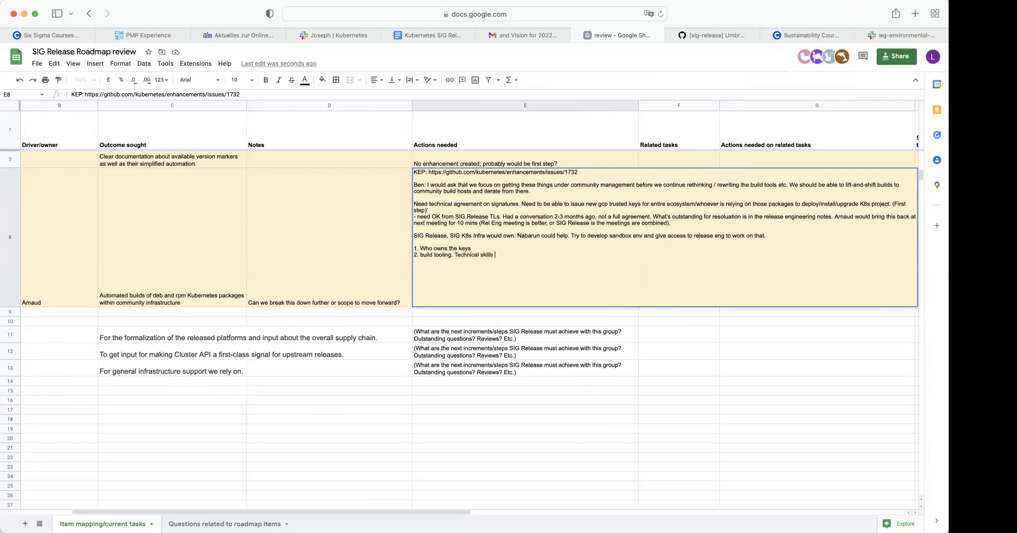
pyautogui.write('needed: if you nknow how to build packages ')
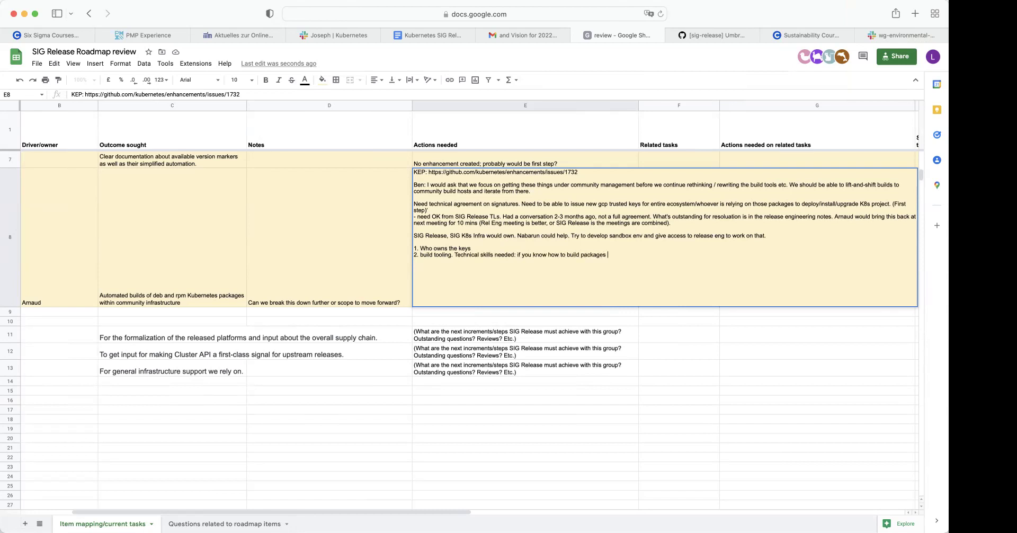
pyautogui.write('for debian, CentOS.')
# Step: Append "Take inspiration from existing script/google admins. Signin keys and build system we don't have." to the build tooling line
pyautogui.write('Take inspiration from ex')
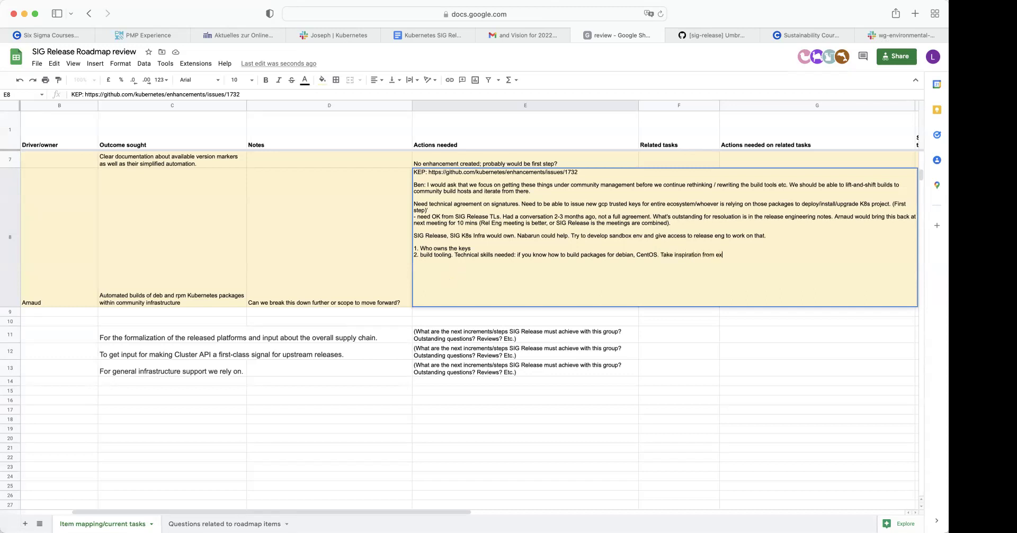
pyautogui.write('isting script/google admins. Signin keys and build sy')
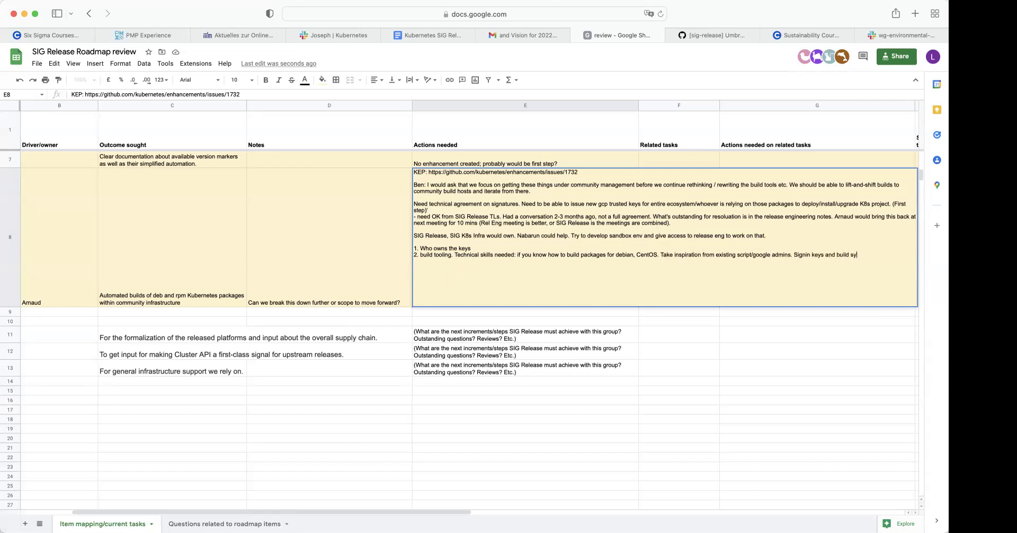
pyautogui.write("stem we don't have.")
pyautogui.write('We have ab')
pyautogui.write('ility t')
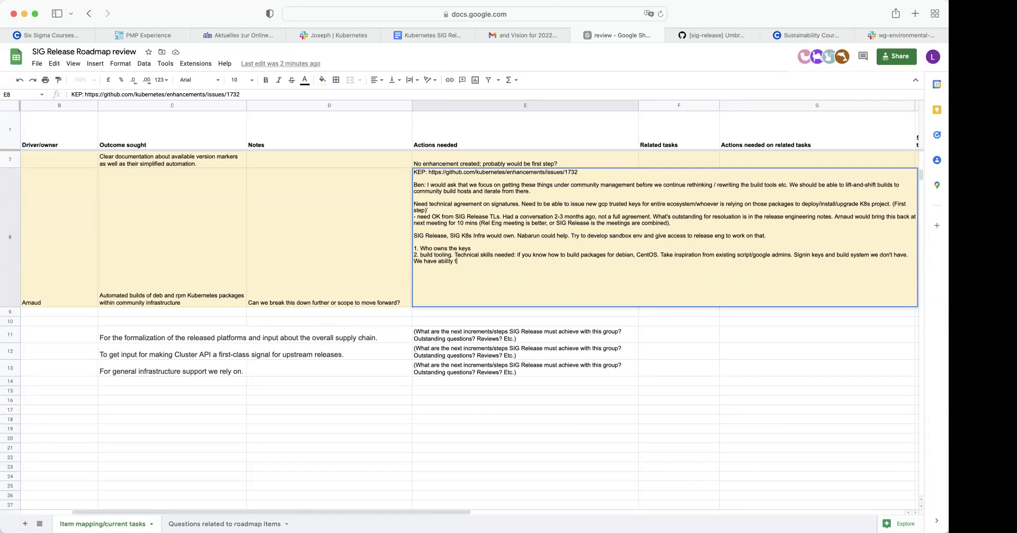
pyautogui.write('o areate')
pyautogui.write(', and we')
pyautogui.press('BackSpace')
pyautogui.press('BackSpace')
pyautogui.press('BackSpace')
pyautogui.press('BackSpace')
pyautogui.press('BackSpace')
pyautogui.press('BackSpace')
pyautogui.press('BackSpace')
pyautogui.press('BackSpace')
pyautogui.press('BackSpace')
pyautogui.press('BackSpace')
pyautogui.press('BackSpace')
pyautogui.press('BackSpace')
pyautogui.press('BackSpace')
pyautogui.press('BackSpace')
pyautogui.press('BackSpace')
pyautogui.press('BackSpace')
pyautogui.press('BackSpace')
pyautogui.press('BackSpace')
pyautogui.press('BackSpace')
pyautogui.press('BackSpace')
pyautogui.press('BackSpace')
pyautogui.press('BackSpace')
pyautogui.press('BackSpace')
pyautogui.press('BackSpace')
pyautogui.press('BackSpace')
pyautogui.press('BackSpace')
pyautogui.press('BackSpace')
pyautogui.press('BackSpace')
pyautogui.press('BackSpace')
# Step: Finish the build tooling note with "We don't have the automated way yet, but there's a script, and we never included this script in the tooling."
pyautogui.write("We don't have the automated way yt")
pyautogui.press('BackSpace')
pyautogui.write('et, and we never included this script')
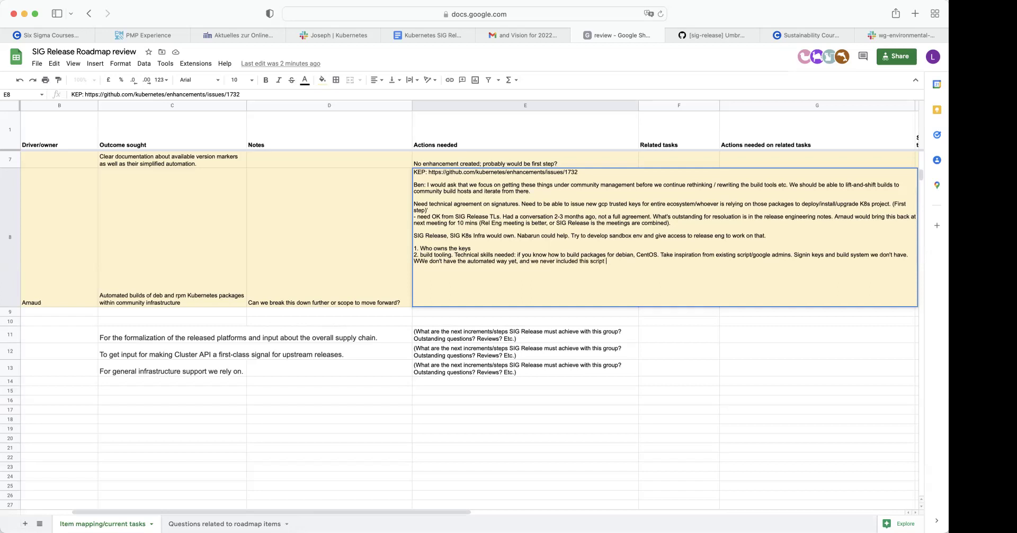
pyautogui.click(522, 261)
pyautogui.write("but there's a script, and we never ")
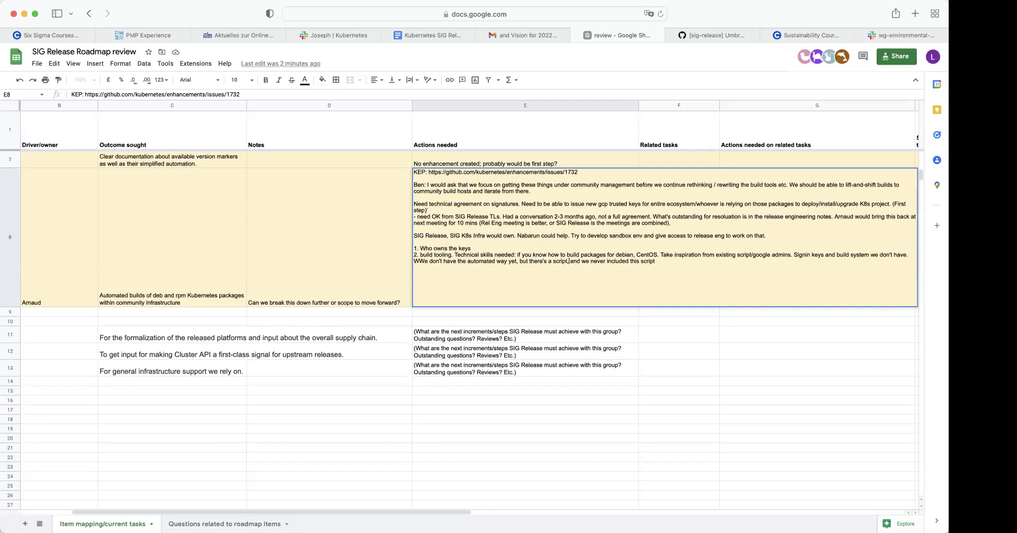
pyautogui.write('included this script in the tooling.')
pyautogui.press('BackSpace')
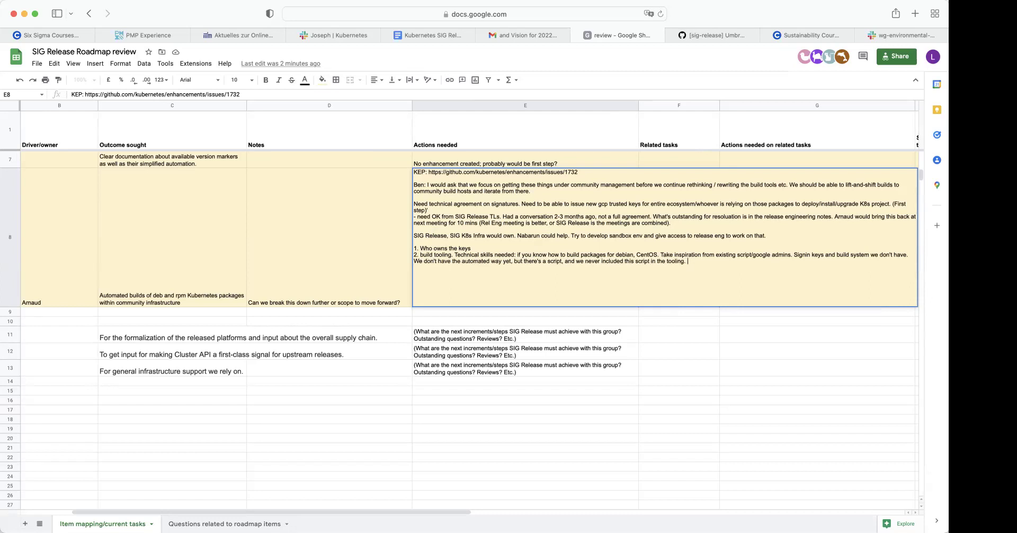
# Step: Reopen the umbrella issue and examine its latest comment about package build scripts, the suggested approach and the parallel or next steps
pyautogui.click(701, 35)
pyautogui.scroll(5, 432, 294)
pyautogui.scroll(5, 431, 295)
pyautogui.scroll(5, 313, 166)
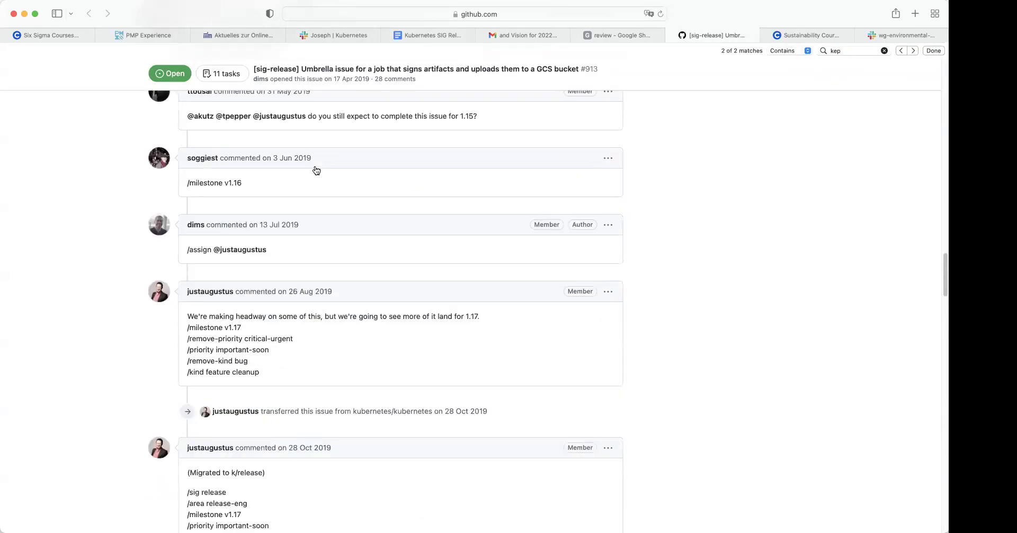
pyautogui.scroll(10, 201, 106)
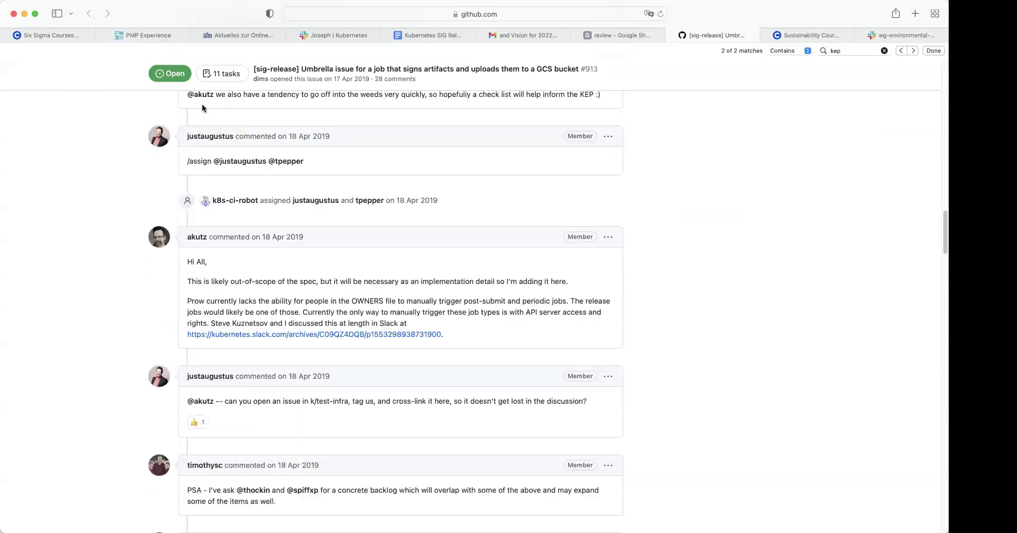
pyautogui.scroll(-20, 202, 104)
pyautogui.scroll(5, 202, 104)
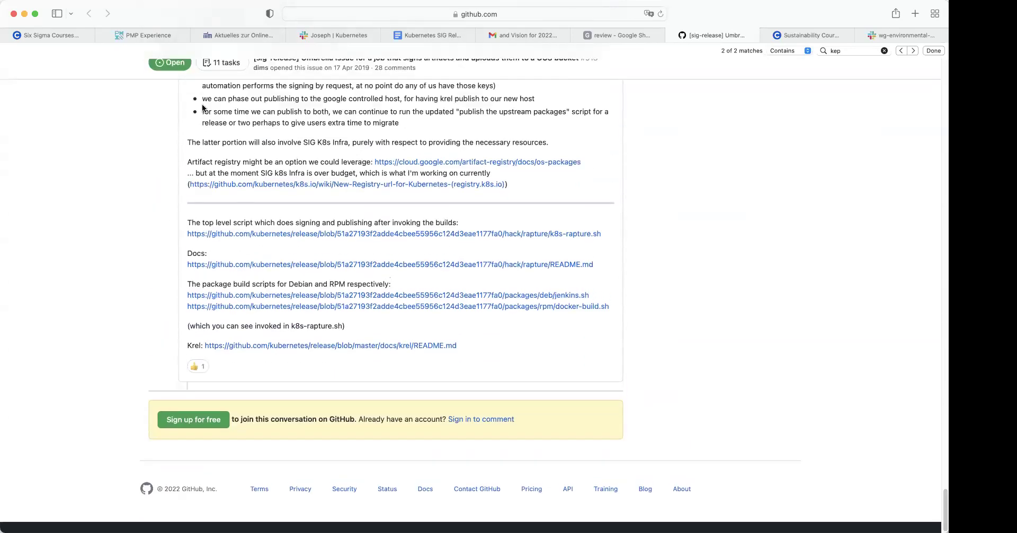
pyautogui.scroll(5, 202, 104)
pyautogui.scroll(-3, 288, 325)
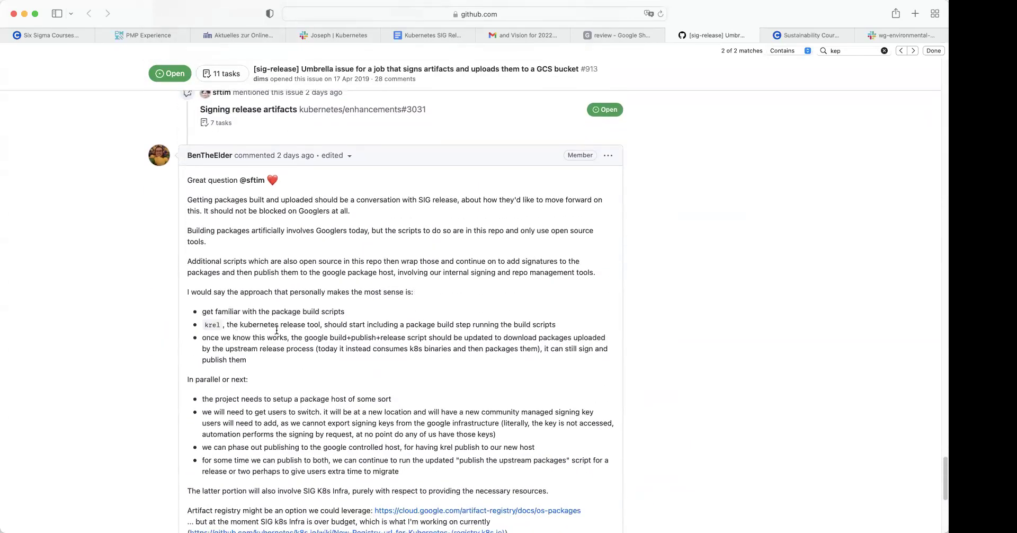
pyautogui.scroll(-2, 288, 325)
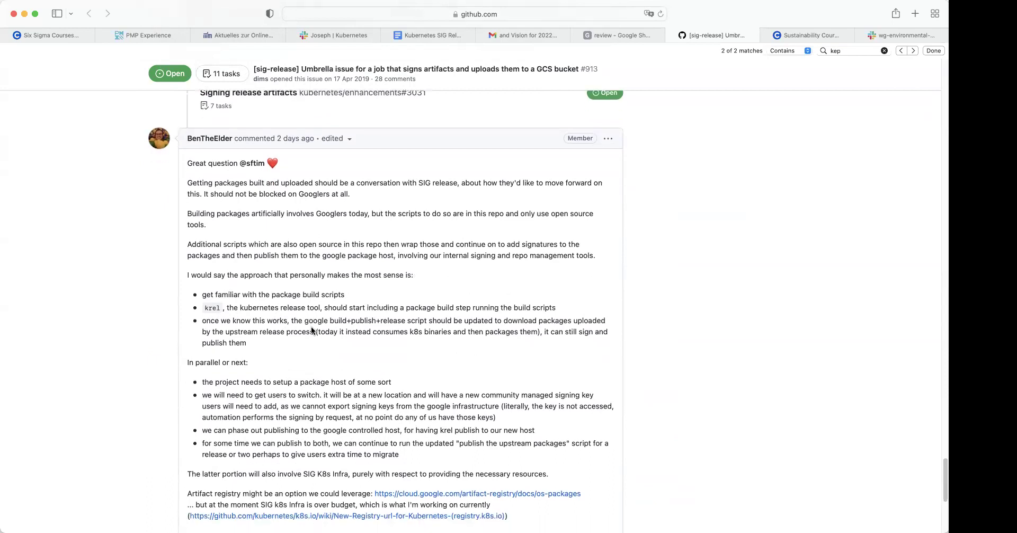
# Step: Examine the latest comment's suggested approach and its parallel or next steps, and highlight both lists
pyautogui.hscroll(1, 312, 330)
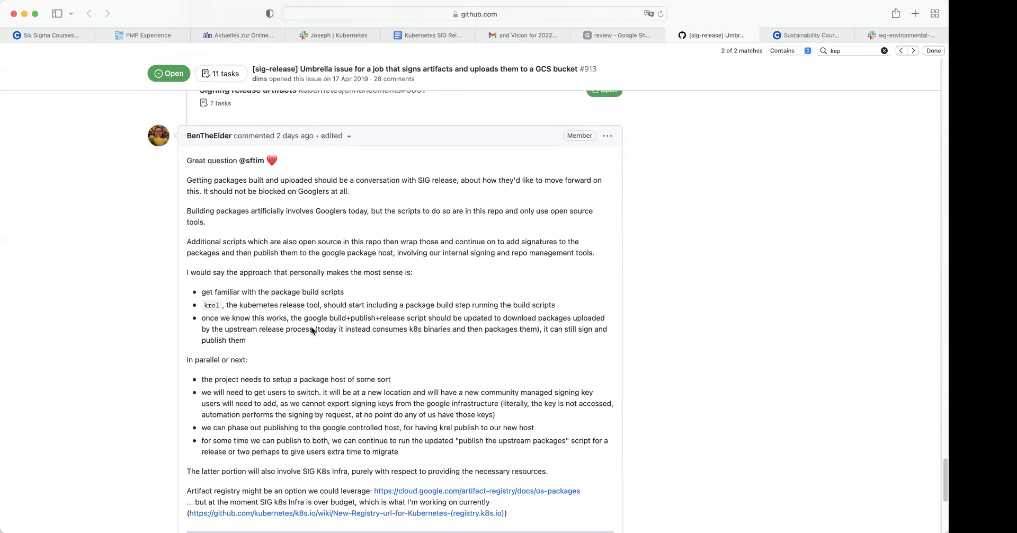
pyautogui.scroll(-2, 312, 329)
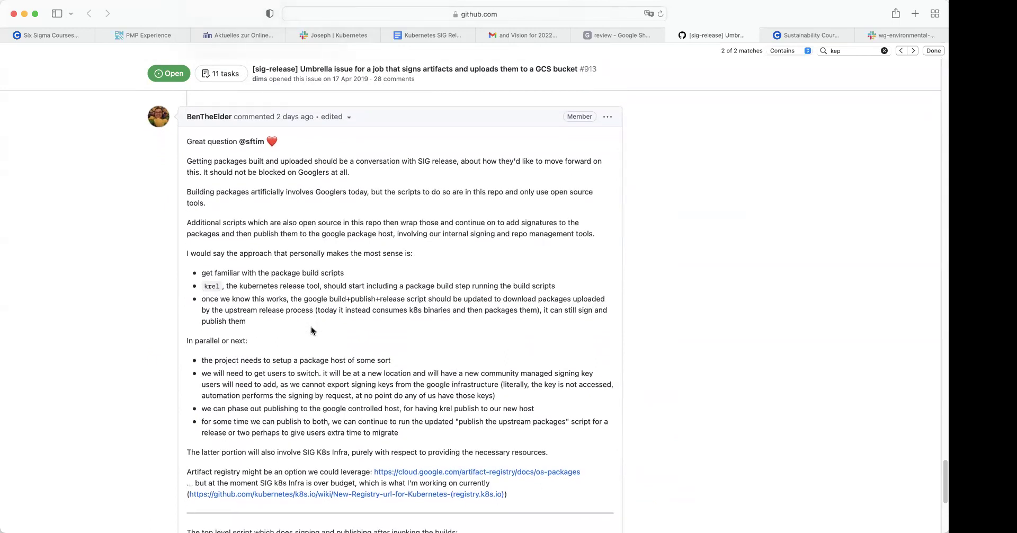
pyautogui.scroll(-1, 312, 330)
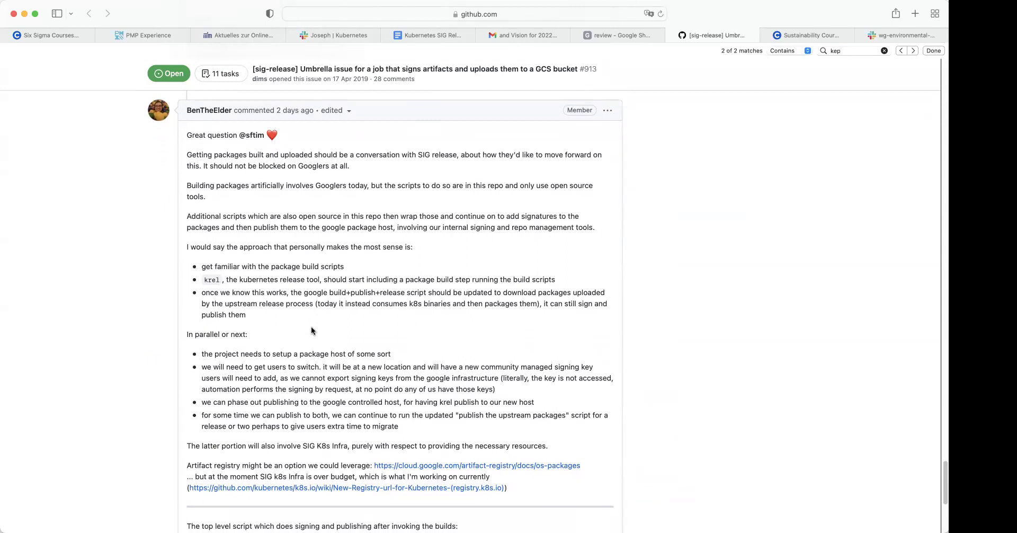
pyautogui.scroll(-1, 311, 328)
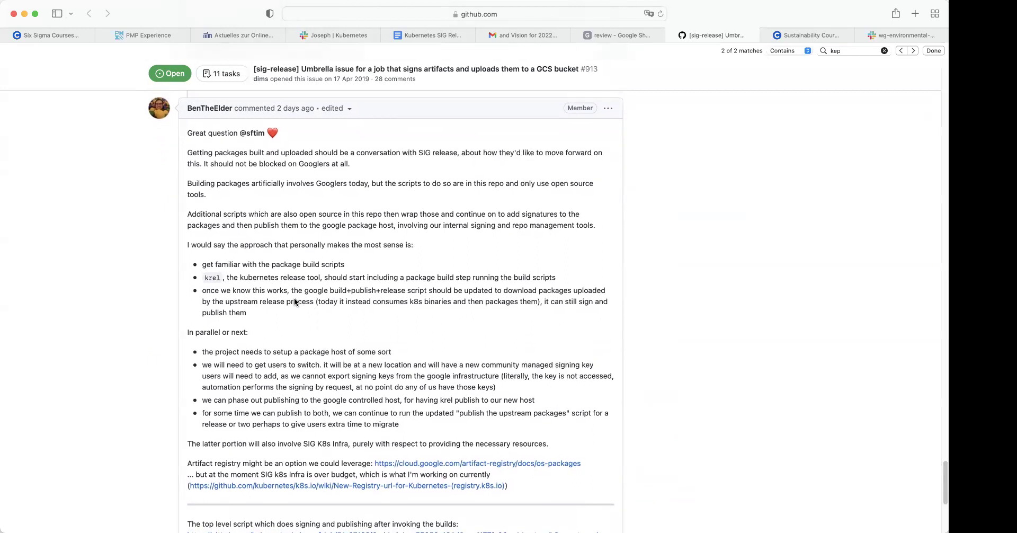
pyautogui.scroll(-1, 296, 318)
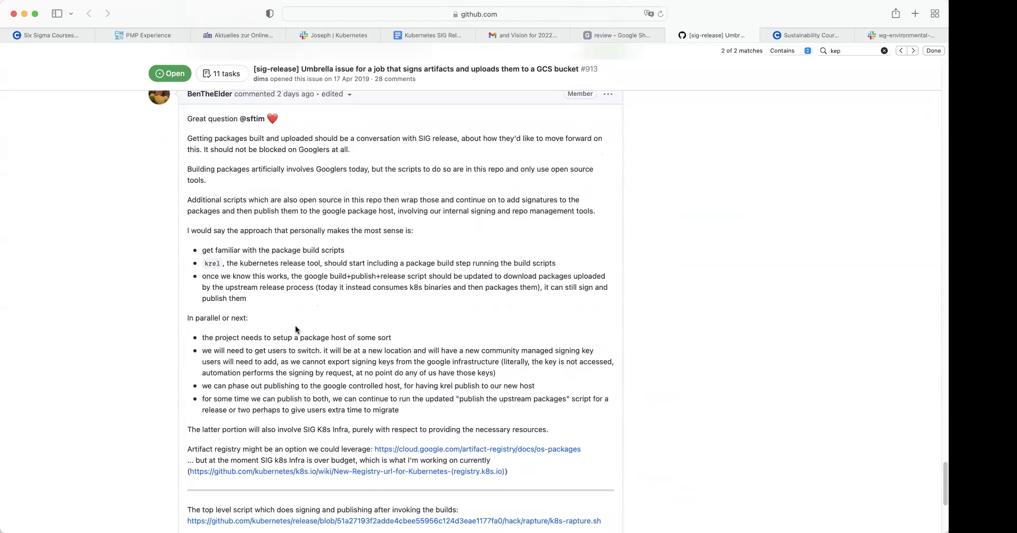
pyautogui.scroll(1, 280, 285)
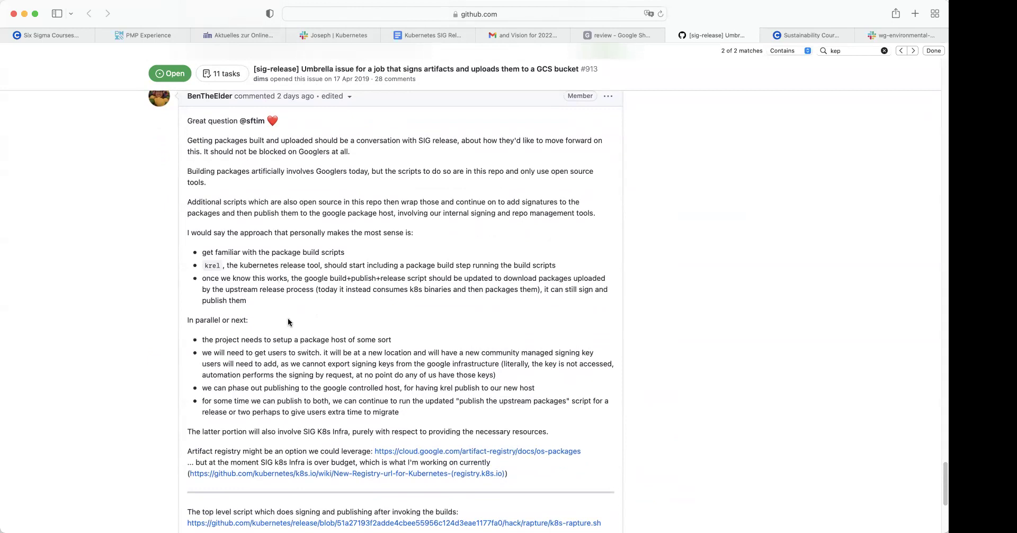
pyautogui.scroll(-1, 288, 318)
pyautogui.scroll(1, 288, 322)
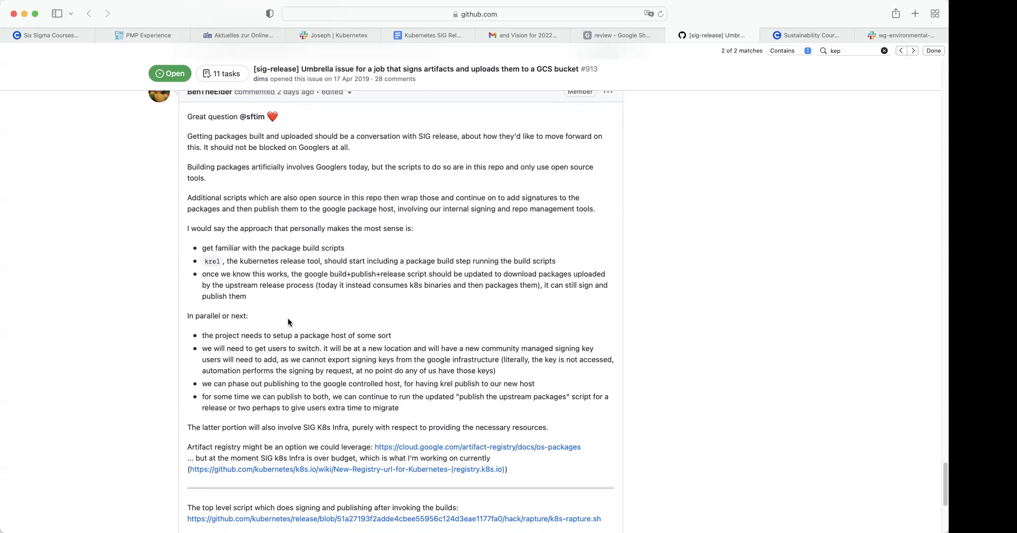
pyautogui.moveTo(400, 408); pyautogui.dragTo(188, 227)
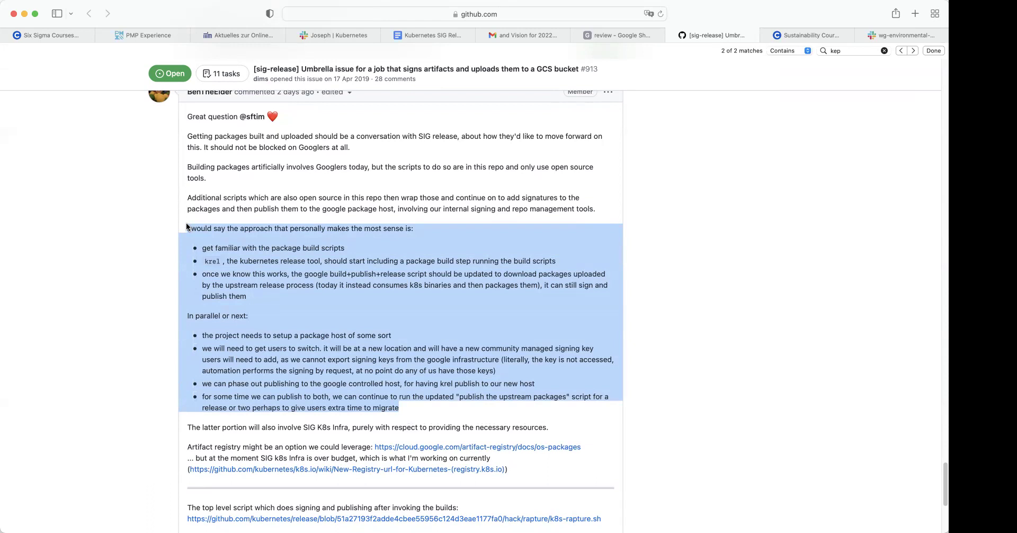
# Step: Examine the rest of the comment, covering the artifact registry option and the links to the signing script, docs and package build scripts
pyautogui.scroll(-2, 216, 276)
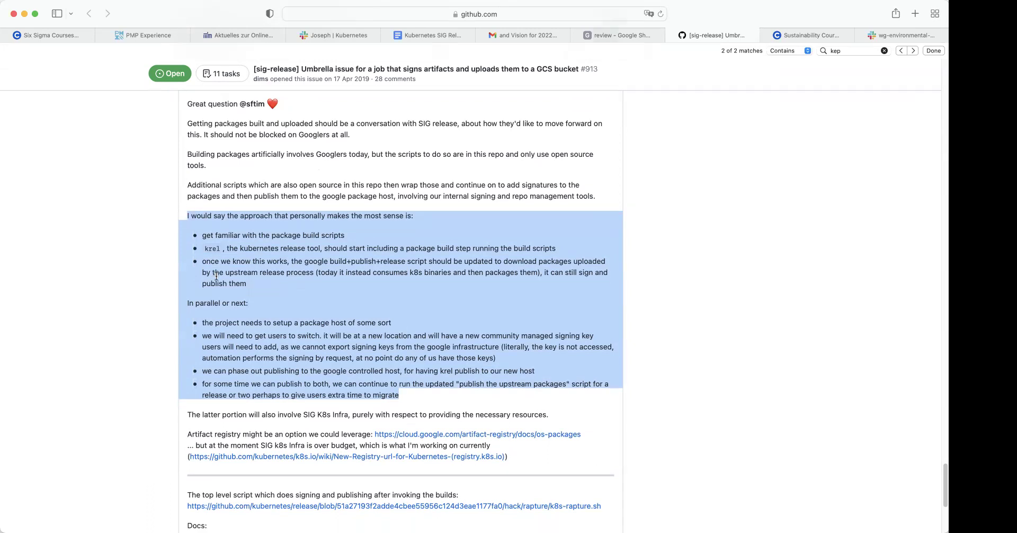
pyautogui.scroll(-3, 216, 276)
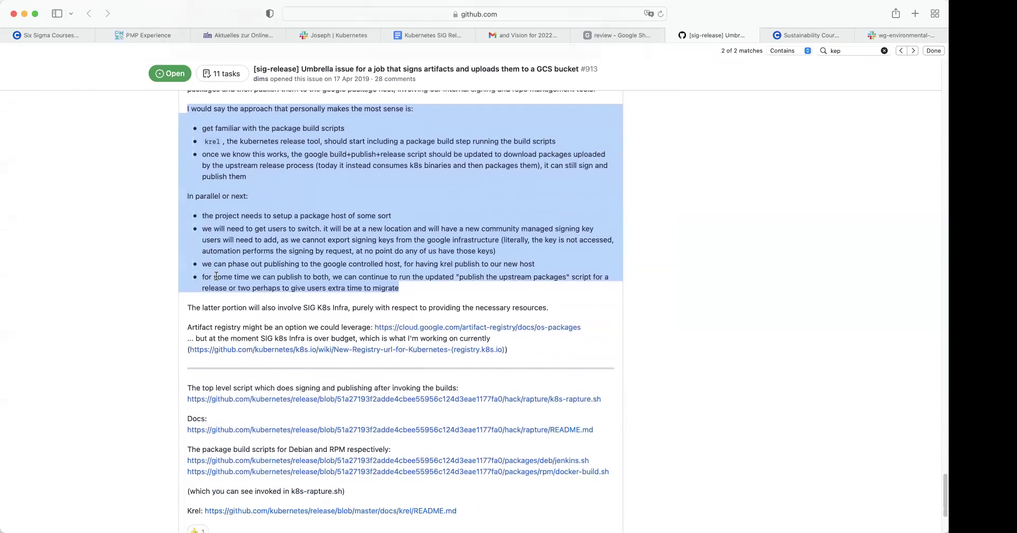
pyautogui.scroll(-1, 216, 276)
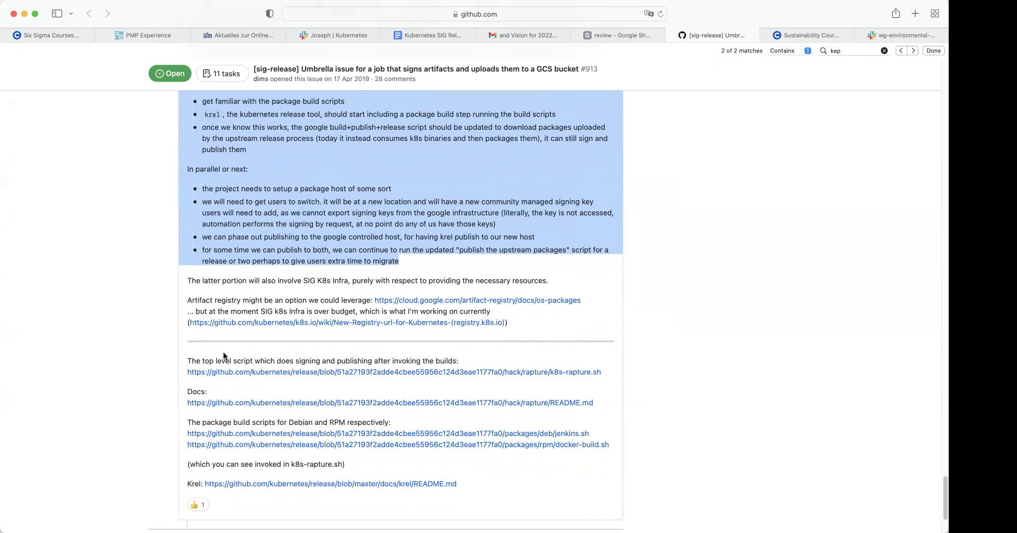
pyautogui.scroll(2, 220, 351)
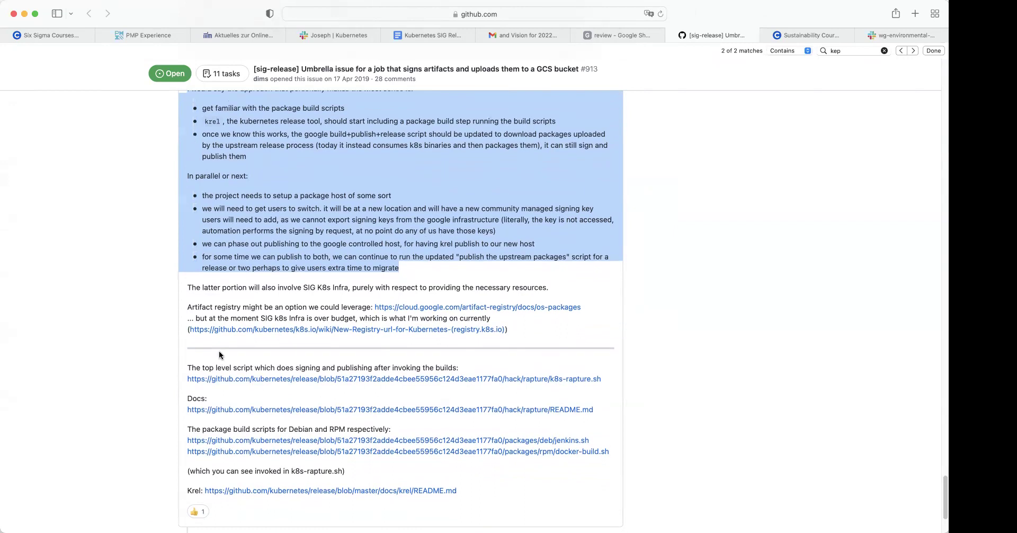
pyautogui.scroll(1, 218, 352)
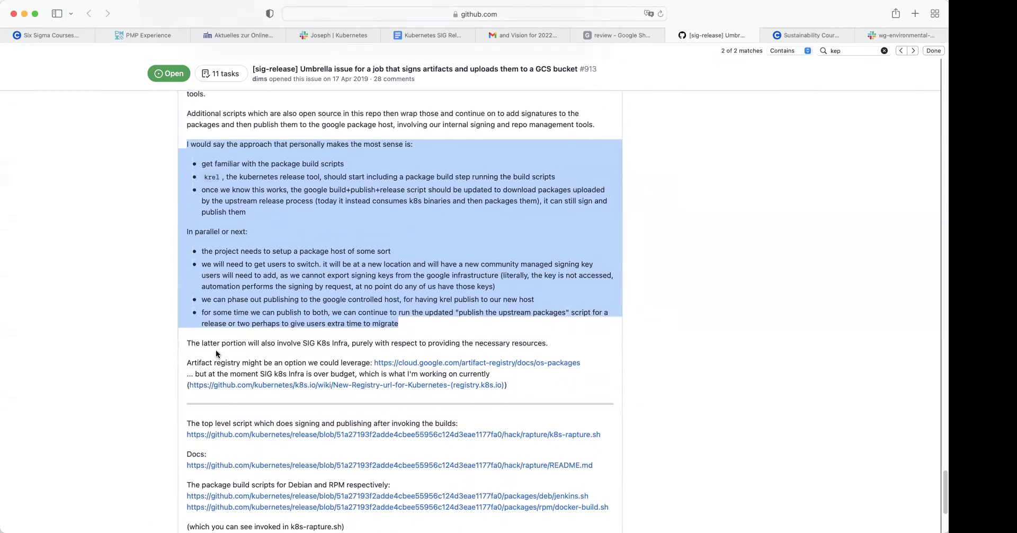
pyautogui.scroll(-2, 499, 268)
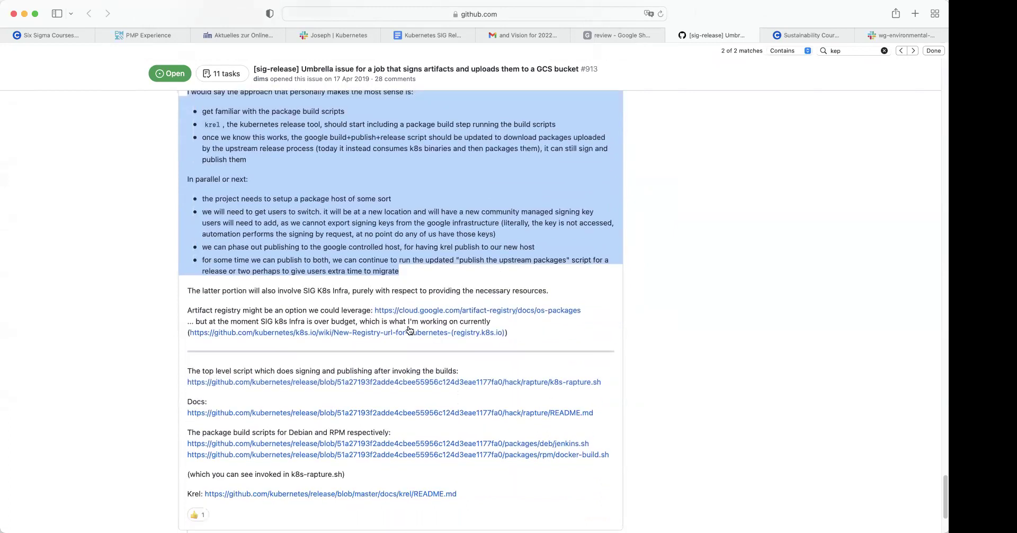
pyautogui.scroll(-1, 367, 390)
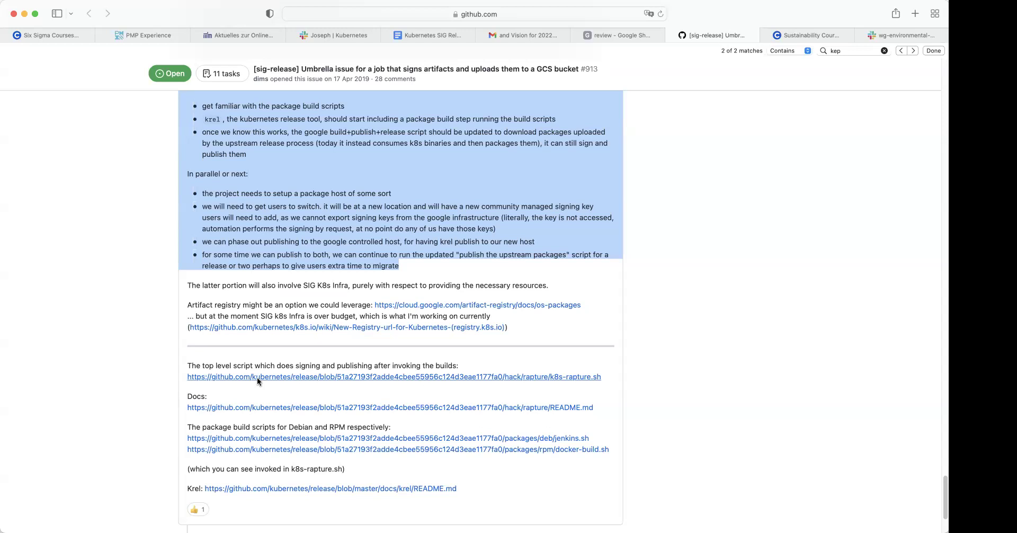
# Step: In the roadmap sheet's deb/rpm actions, add "Get an understanding of the top-level script.", name two volunteers and note "they have extensive experience signing Debian packages,"
pyautogui.click(624, 36)
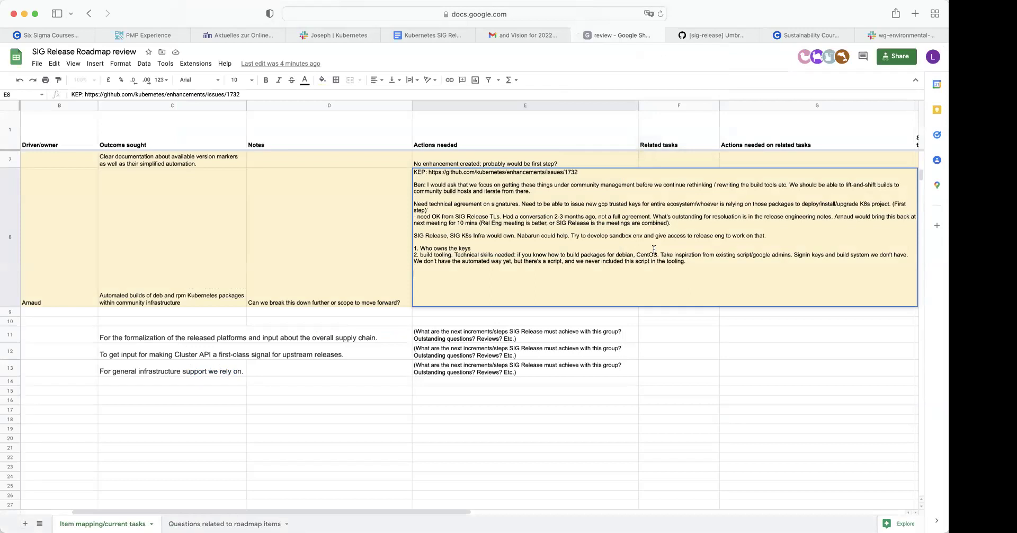
pyautogui.write('Get an understsanding of the top-level script.')
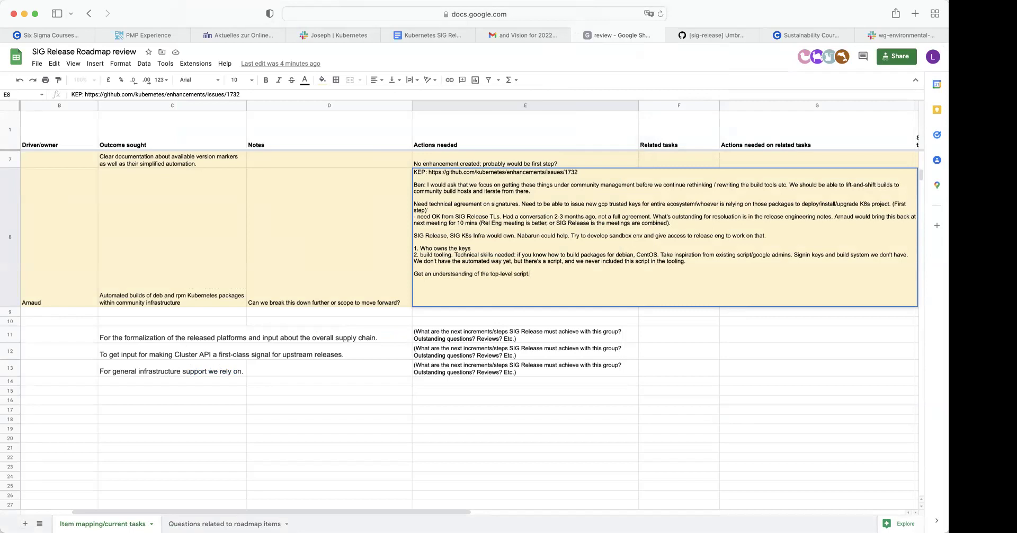
pyautogui.click(456, 274)
pyautogui.press('BackSpace')
pyautogui.write('Veronica volu')
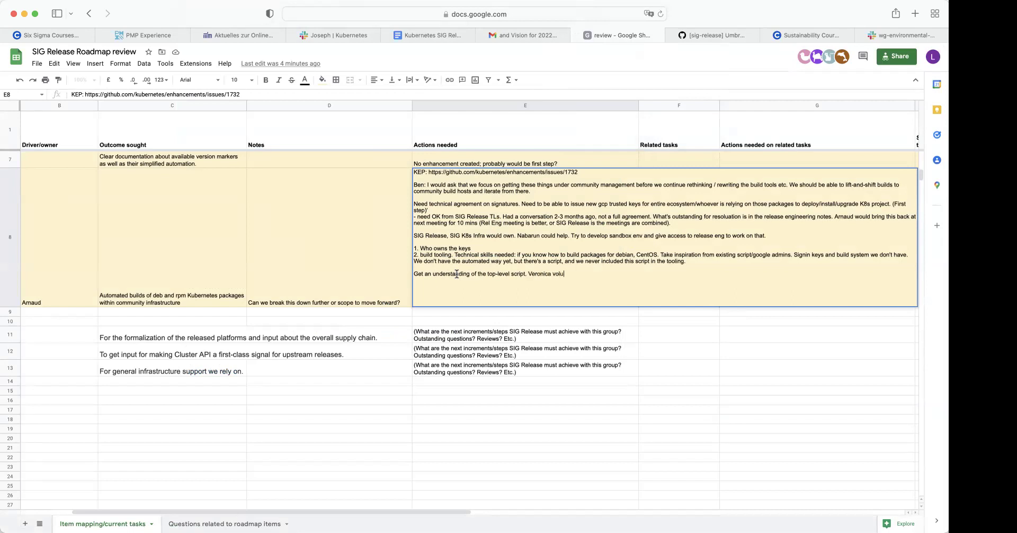
pyautogui.write('nteered and Jason, they have extensive experience')
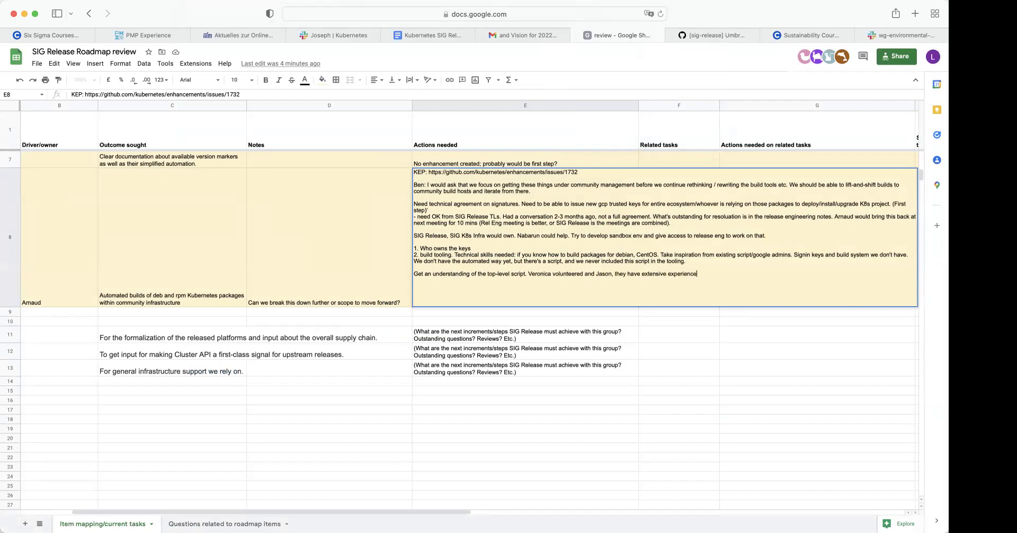
pyautogui.write(' signing Debian packages, ')
# Step: Continue the volunteers sentence with "but they first need in place understanding of how our infra works, what we can we do."
pyautogui.write('but thy ')
pyautogui.write('y first ne')
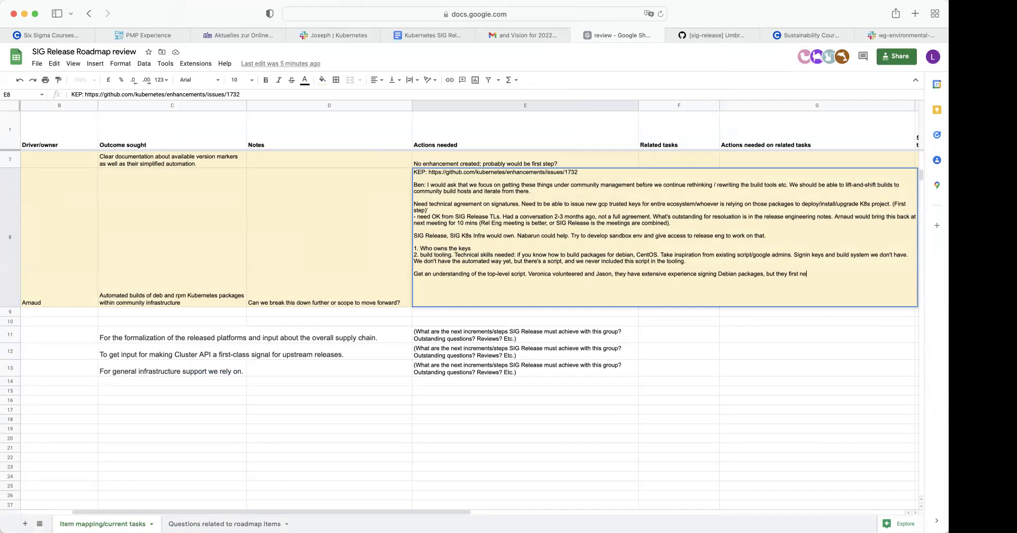
pyautogui.write('ed in place understanding of how ')
pyautogui.write('our infr')
pyautogui.write('a wi')
pyautogui.write('orks, wh')
pyautogui.write('at we can we do.')
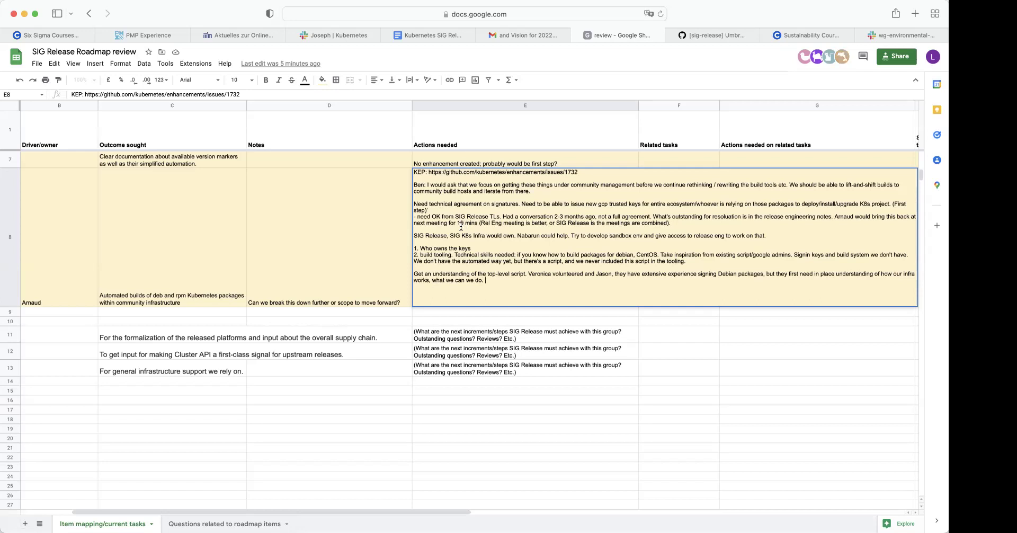
# Step: Append "Knowledge needs to be written down. Writing things down about access and auth is a bit tricky." to the top-level script note
pyautogui.write('Knowledge nees')
pyautogui.press('BackSpace')
pyautogui.press('BackSpace')
pyautogui.write('ds to be written down.')
pyautogui.write('Writ')
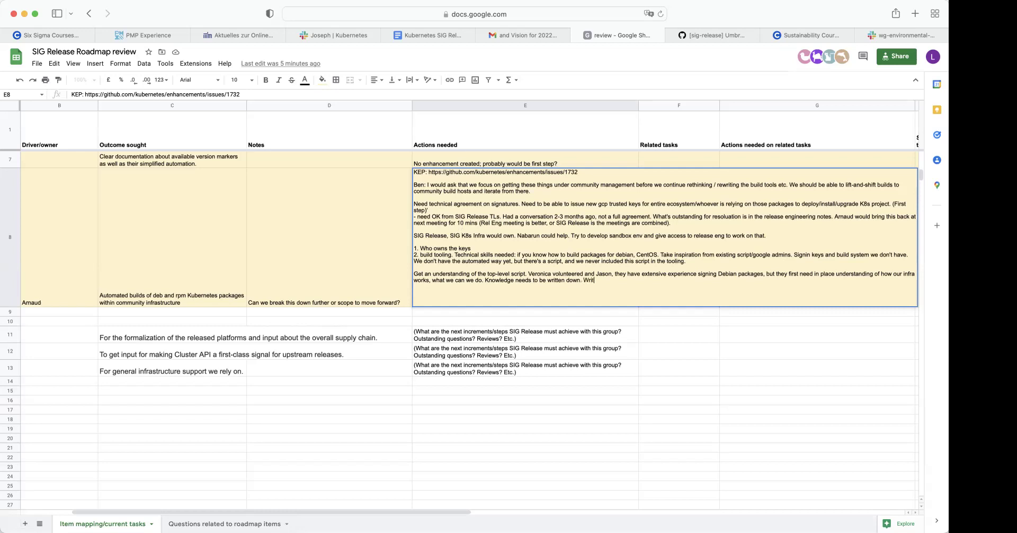
pyautogui.write('ing things down about access and auth does')
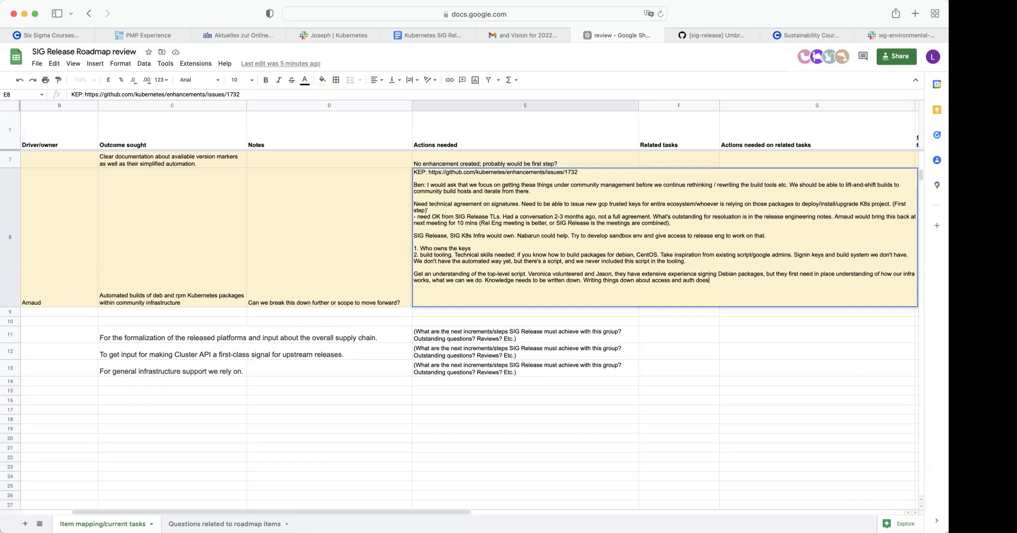
pyautogui.press('BackSpace')
pyautogui.write('is a bit ')
pyautogui.write('tricky')
# Step: Insert a third volunteer's name with "too (willing to do detective work)." after the first two, and start the following sentence with "They"
pyautogui.write('Rob K too')
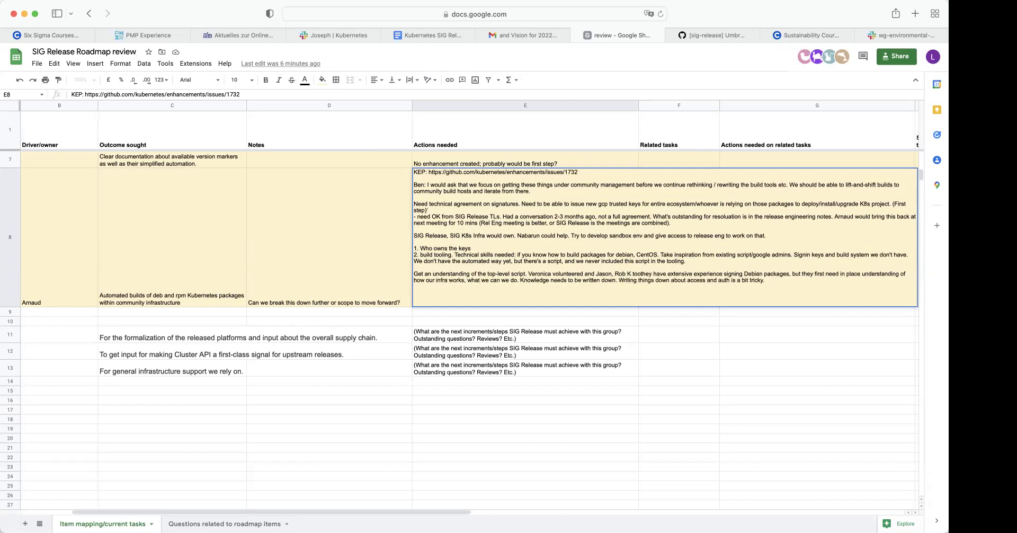
pyautogui.write(' (willing to do ')
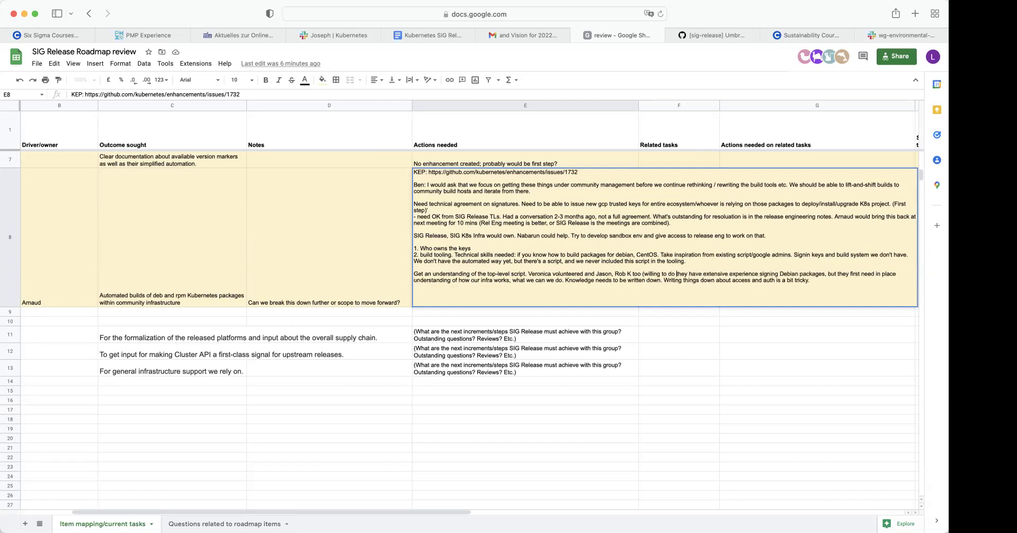
pyautogui.write('detective work')
pyautogui.press('BackSpace')
pyautogui.write(').')
pyautogui.press('Delete')
pyautogui.write('T')
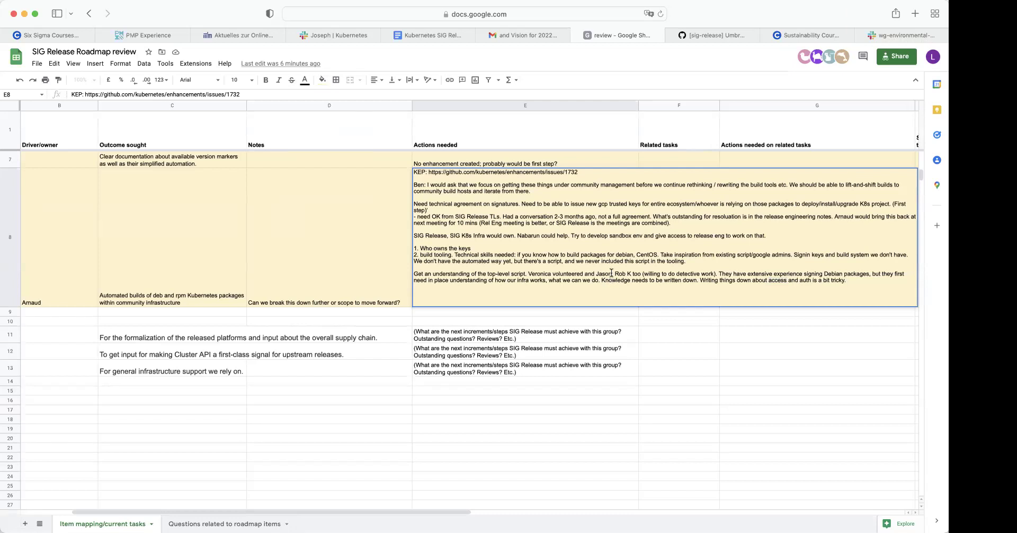
pyautogui.write('Anyone from K8s infra w')
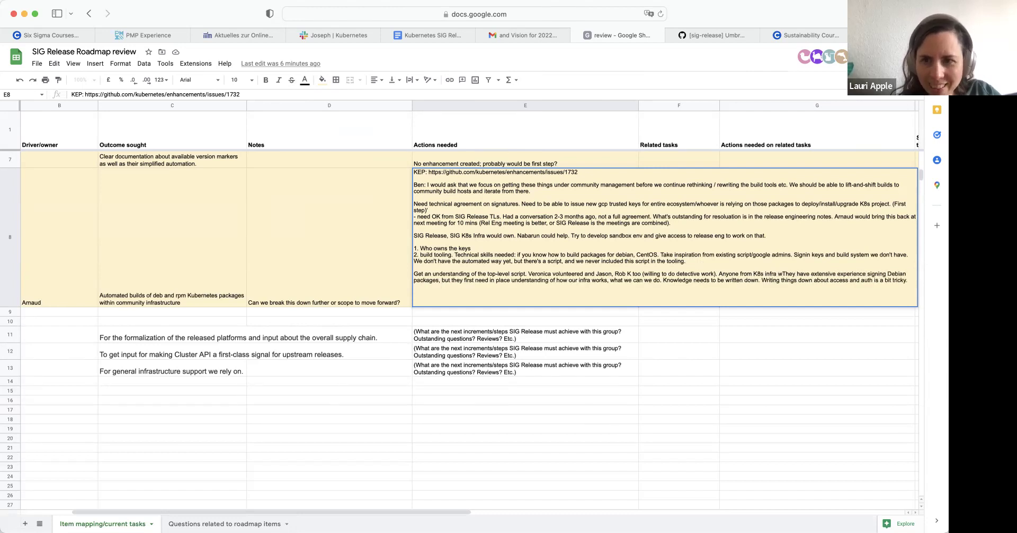
pyautogui.press('BackSpace')
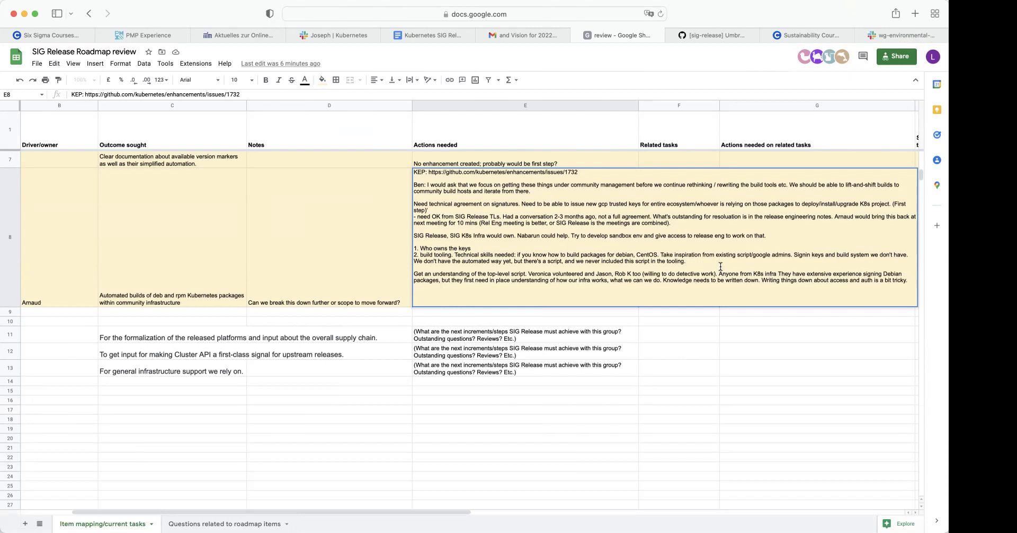
pyautogui.moveTo(718, 274); pyautogui.dragTo(777, 271)
# Step: After the volunteers, insert "They can read the logic of the script" and that two named colleagues "needs to be involved."
pyautogui.write('They can read the ')
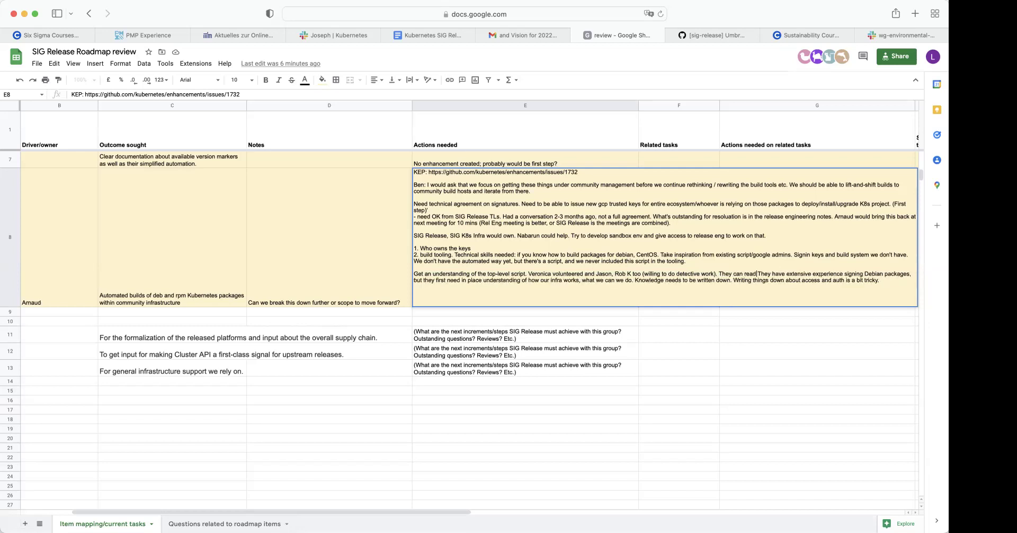
pyautogui.write('logic of the script')
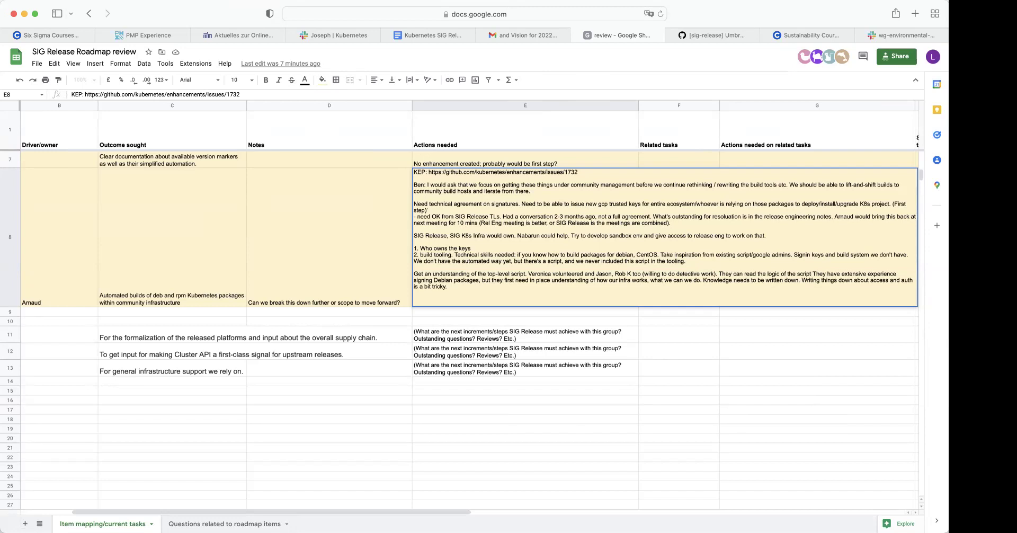
pyautogui.write(', but Sascha and ')
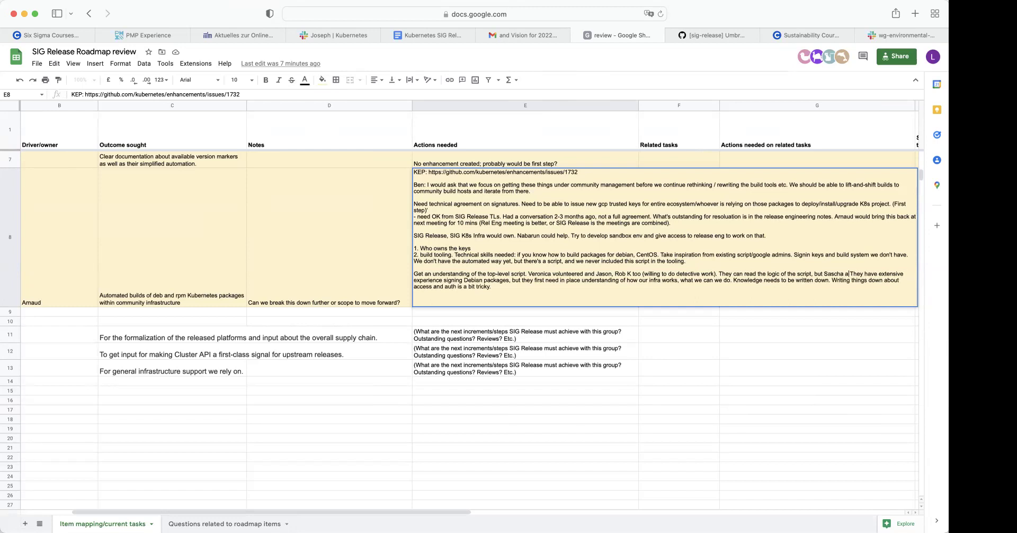
pyautogui.write('Stephen ')
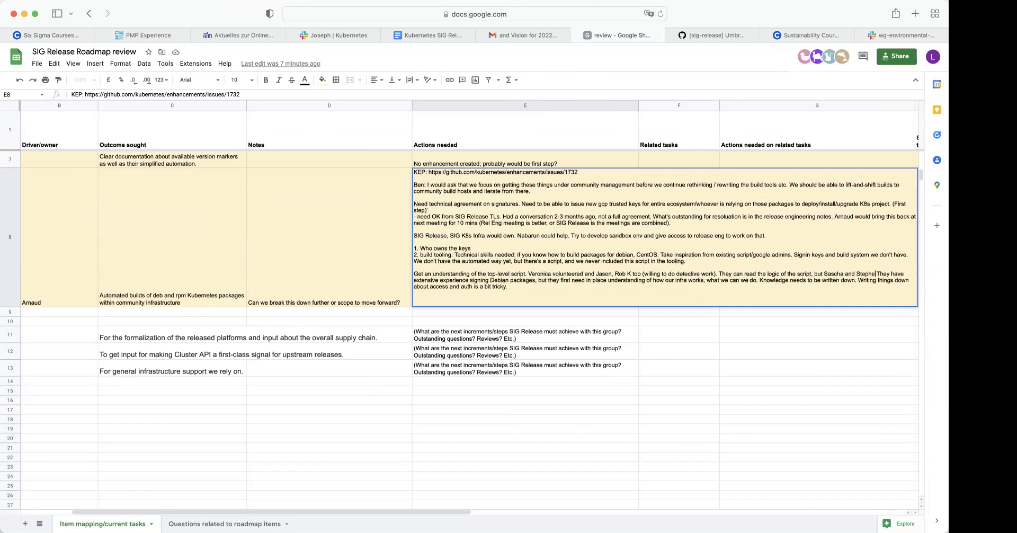
pyautogui.write('needs to be involved. ')
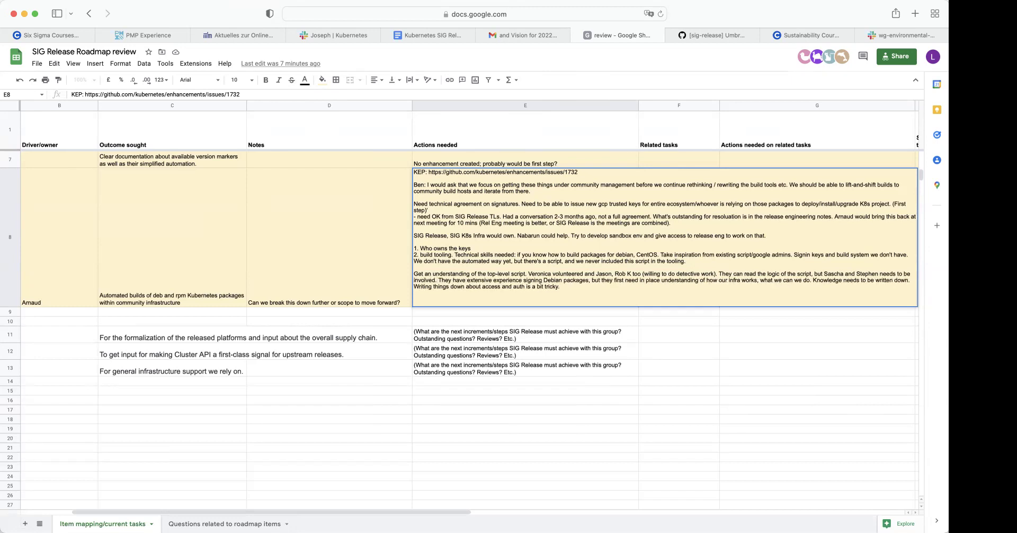
# Step: Before the Debian packages sentence, insert that one volunteer personally needs "what type of infra we're going to run, who pays for this, who can access to this."
pyautogui.write('But what Veronica personally needs is "what type of ')
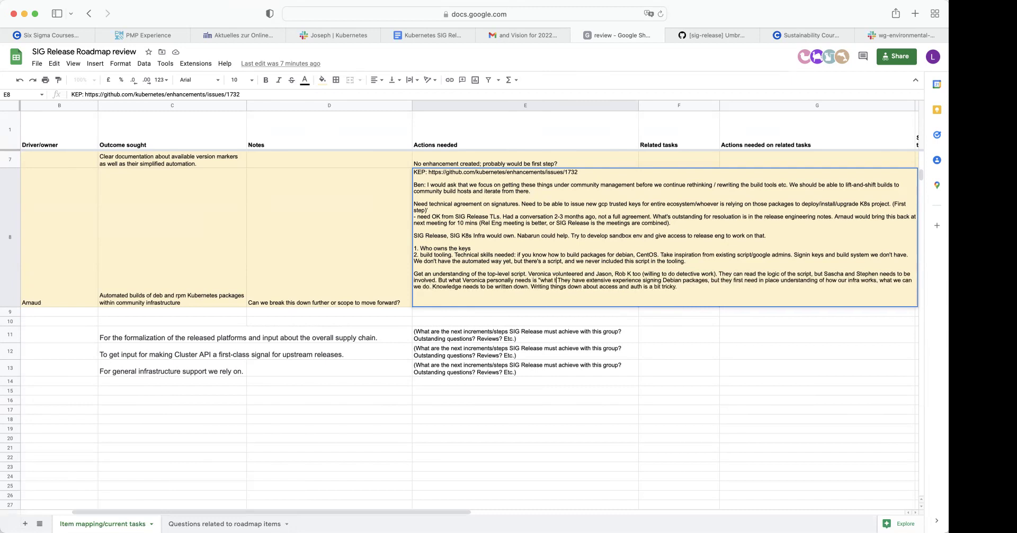
pyautogui.write("infra we're going to w")
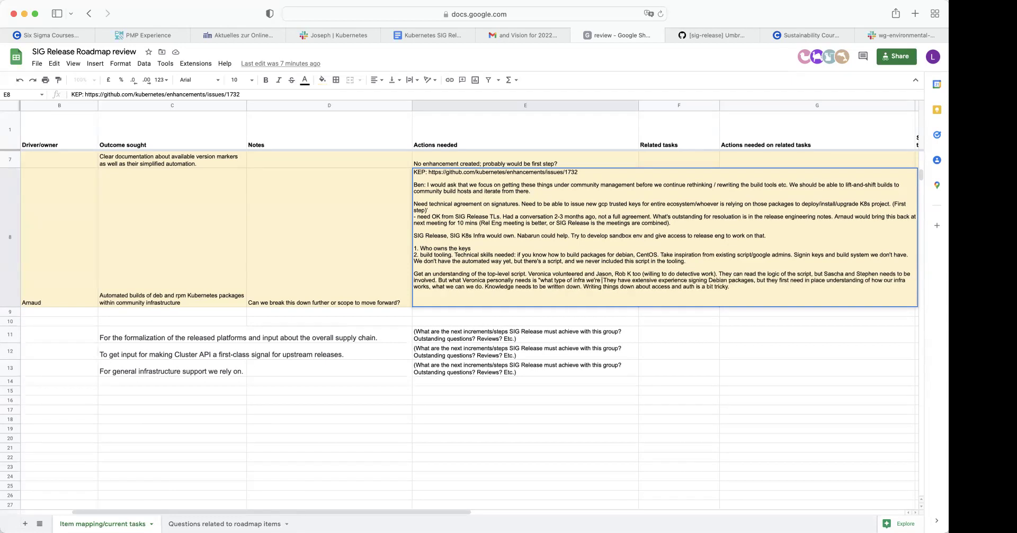
pyautogui.press('BackSpace')
pyautogui.write('run, who pays for this, ')
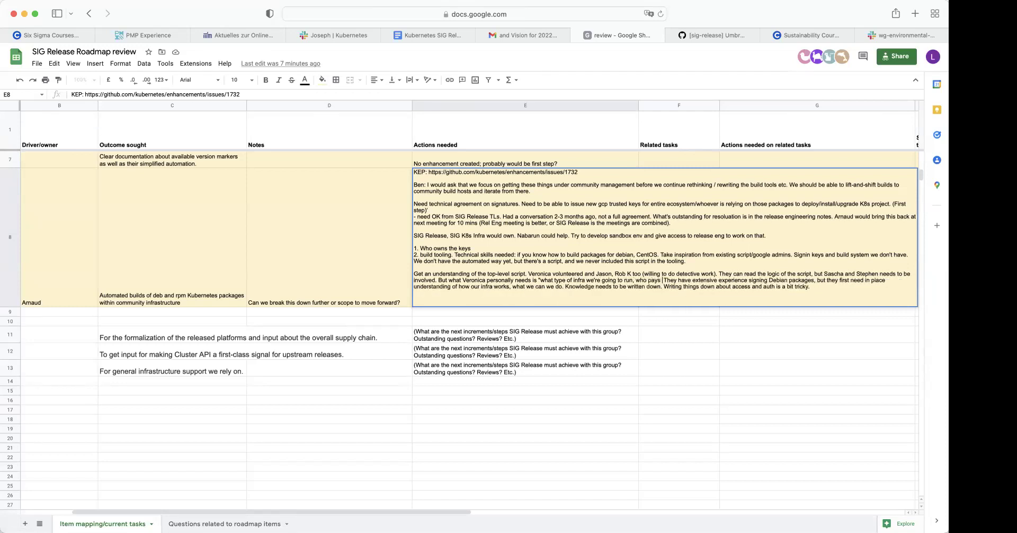
pyautogui.write('who can access to t')
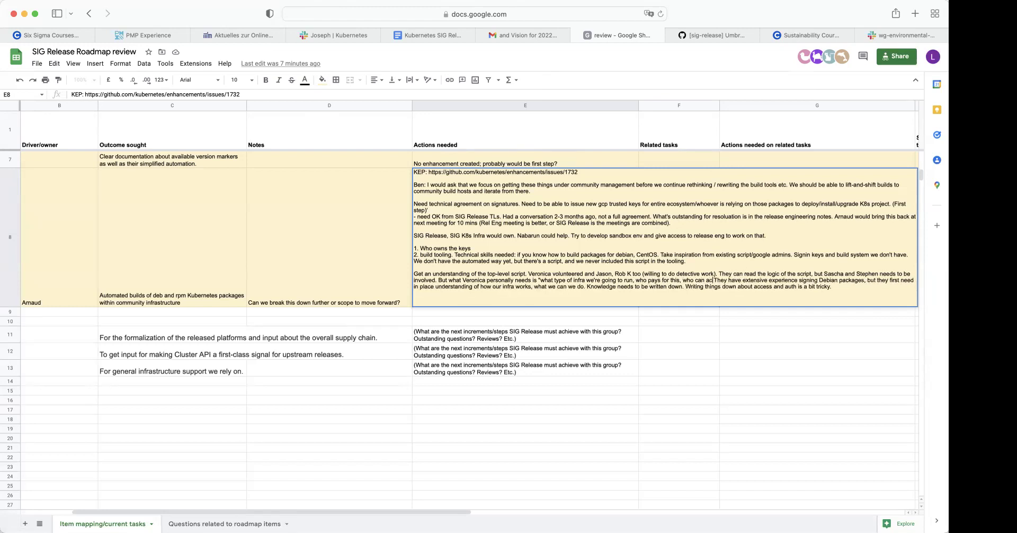
pyautogui.write('his."')
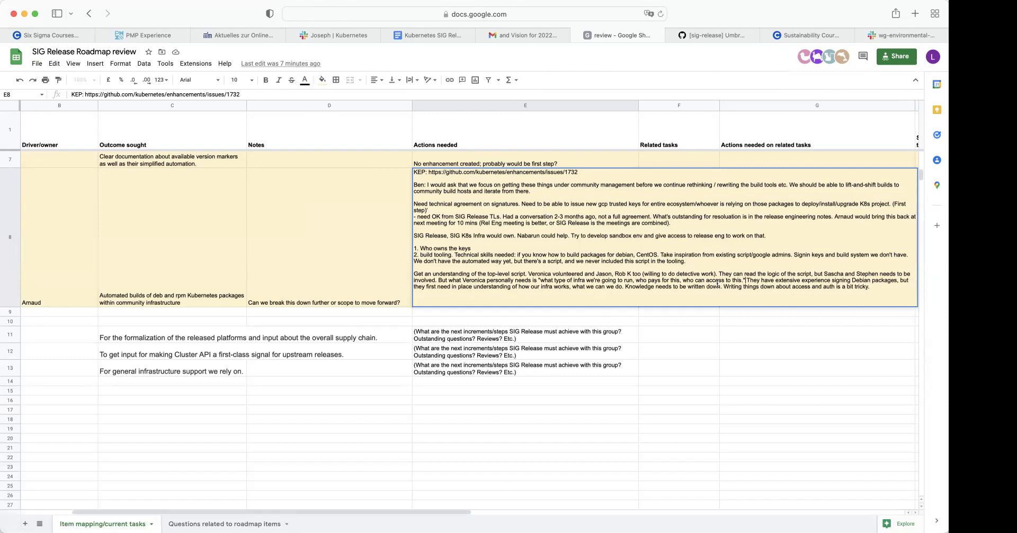
# Step: Extend the quoted list of the volunteer's needs with ", what type of account we have, tools available."
pyautogui.click(743, 280)
pyautogui.press('BackSpace')
pyautogui.write(', what type of a')
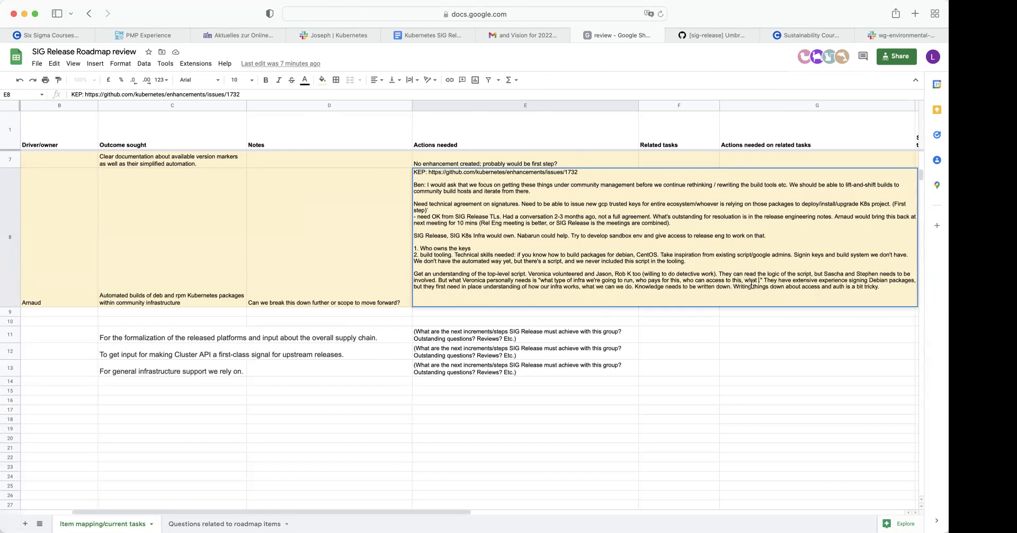
pyautogui.write('ccount we have')
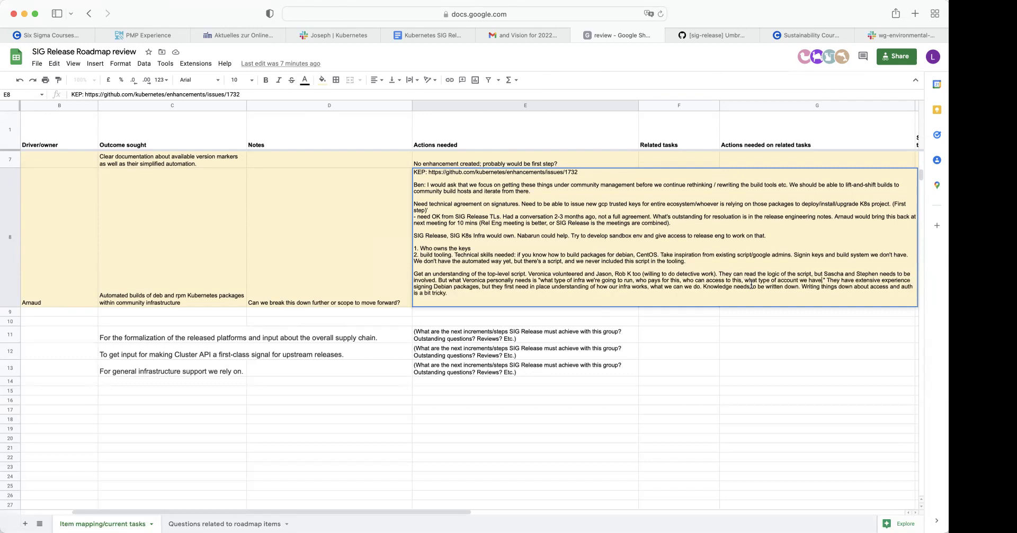
pyautogui.write(', tools available.')
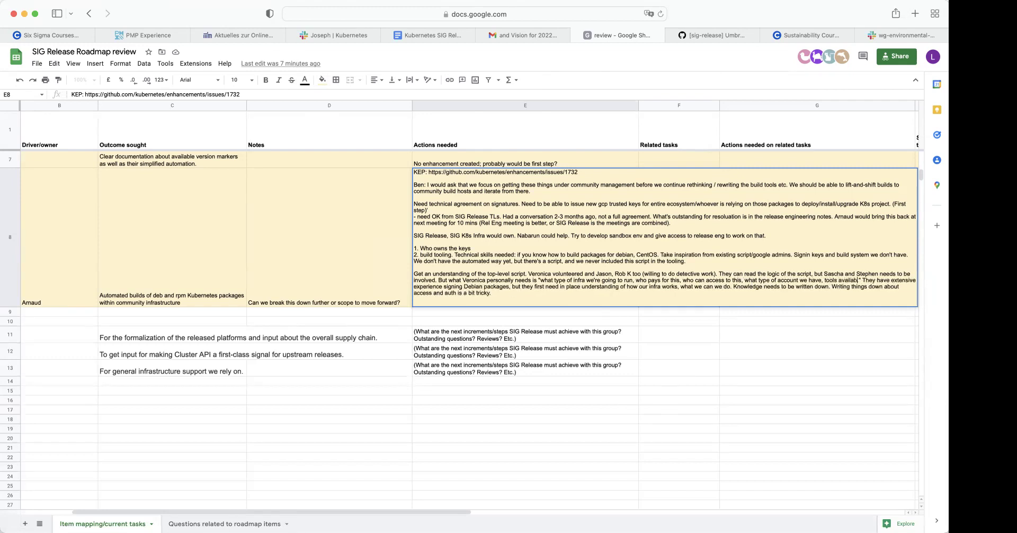
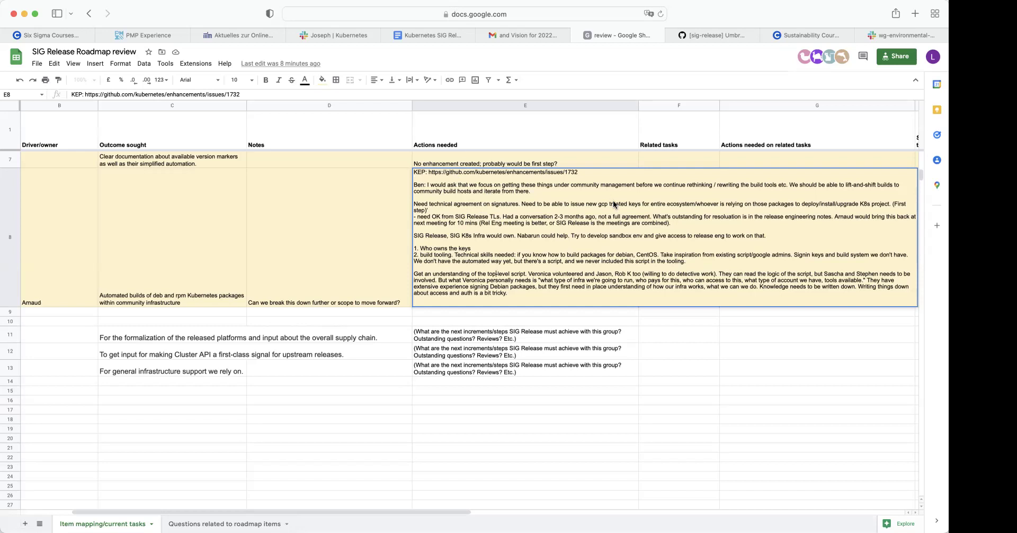
pyautogui.doubleClick(619, 235)
pyautogui.click(451, 237)
pyautogui.hotkey('alt', 'Return')
pyautogui.write('Lin')
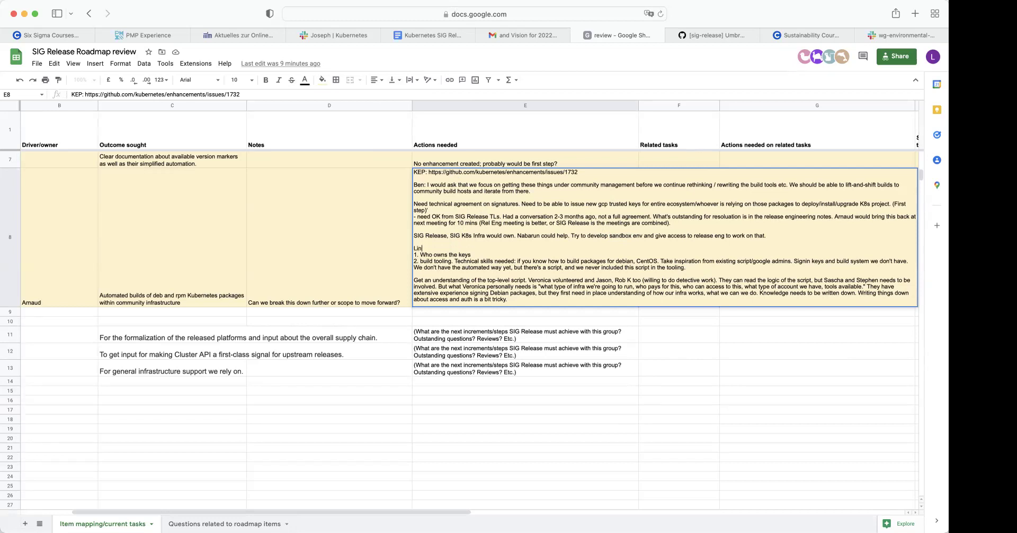
pyautogui.write('k SIG Release')
pyautogui.click(431, 248)
pyautogui.write('to infra')
pyautogui.click(479, 248)
pyautogui.write('Release uses:')
pyautogui.write('GCP Release infrastructure: https://github.com/kubernetes/sig-release/blob/master/release-engineering/gcp.md')
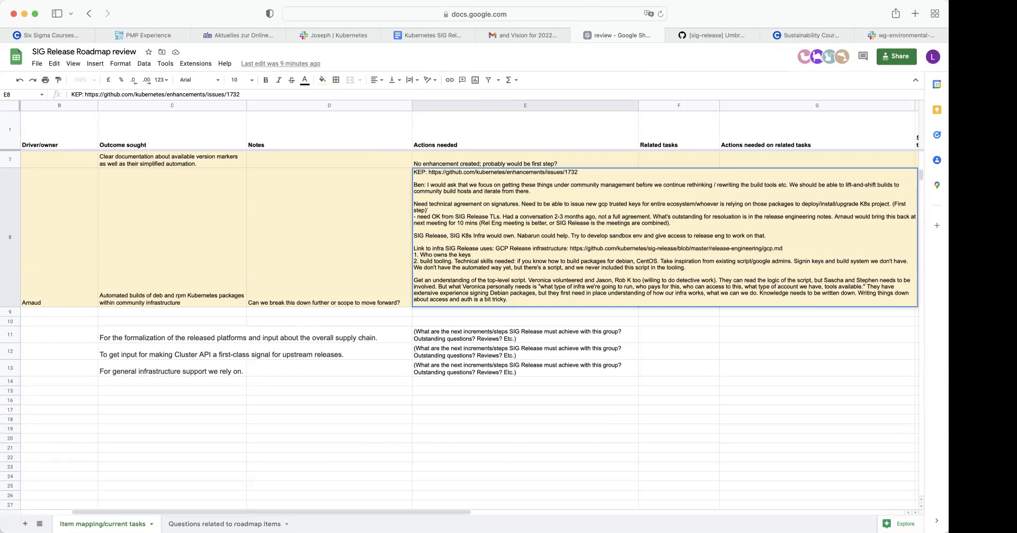
# Step: Replace the colon after "uses" with "==>" and add blank lines below the link line and at the end of the notes
pyautogui.press('BackSpace')
pyautogui.write('==>')
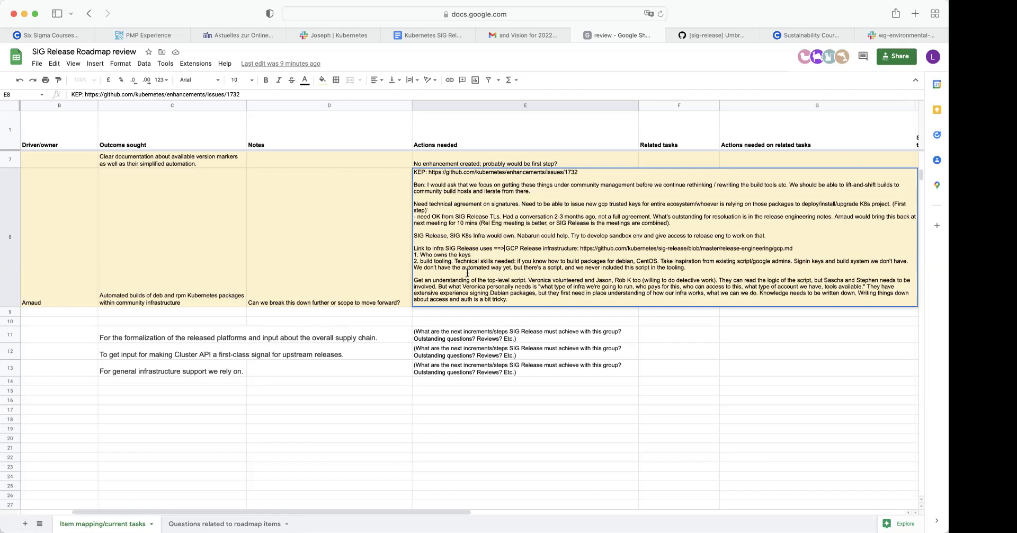
pyautogui.click(798, 246)
pyautogui.hotkey('alt', 'Return')
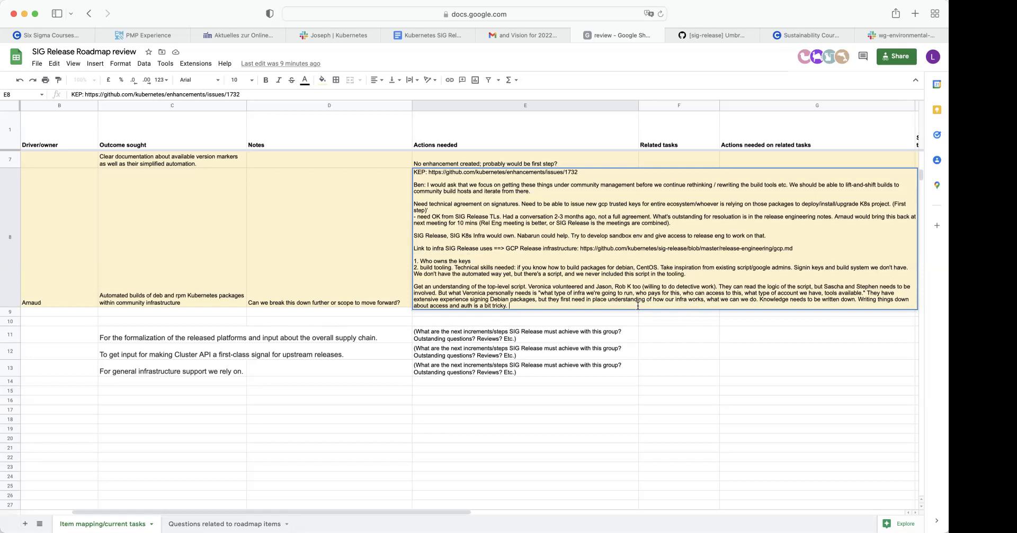
pyautogui.click(638, 306)
pyautogui.hotkey('alt', 'Return')
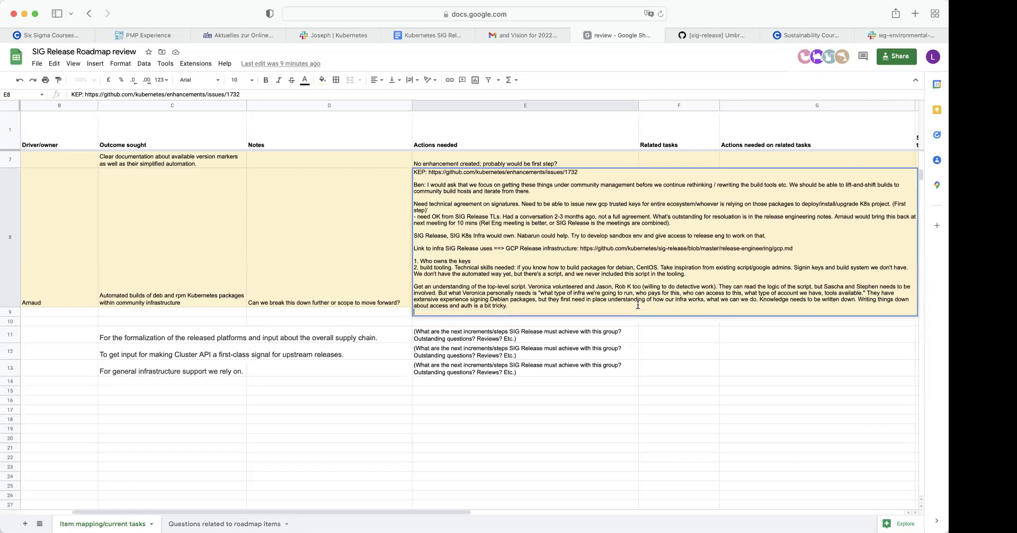
pyautogui.hotkey('alt', 'Return')
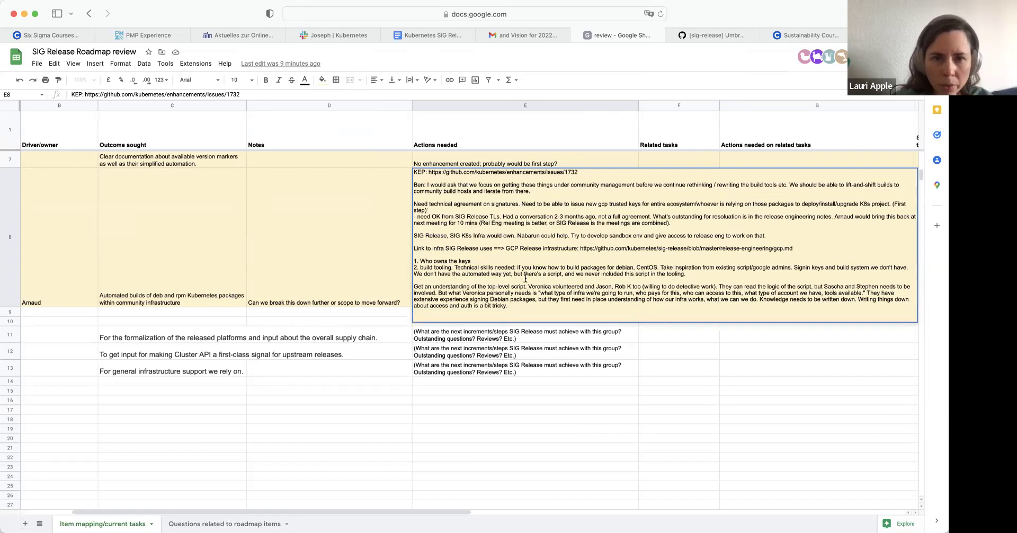
pyautogui.moveTo(793, 248); pyautogui.dragTo(412, 249)
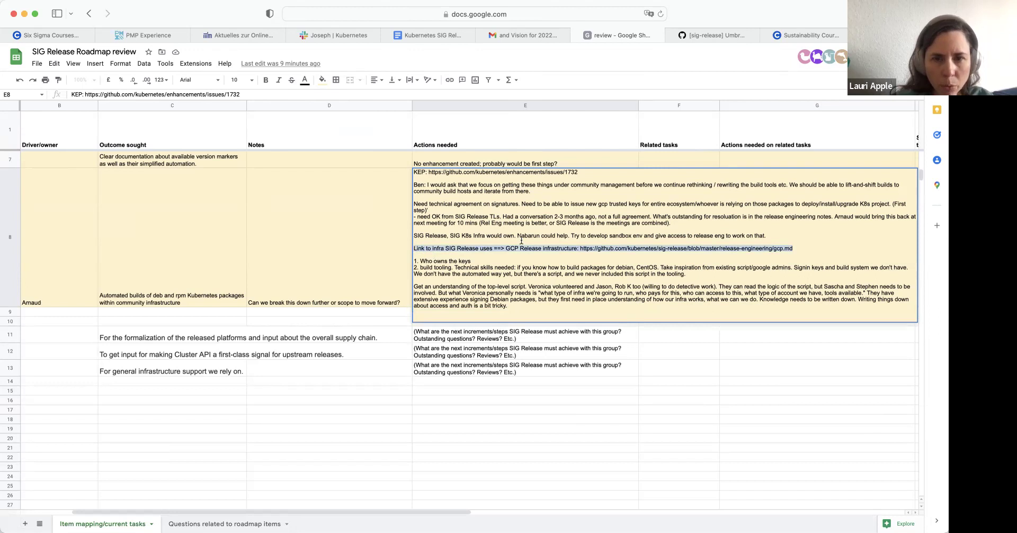
pyautogui.click(506, 279)
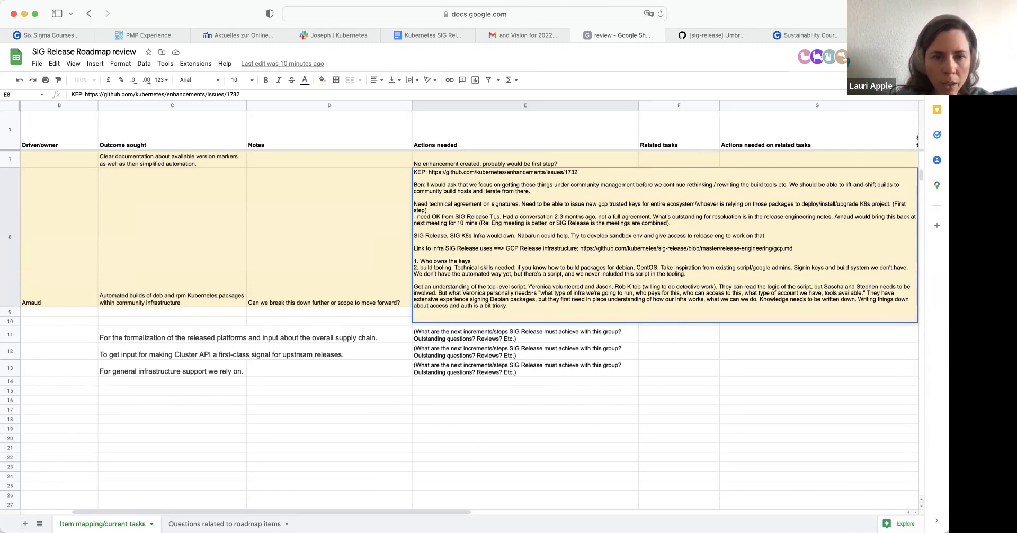
# Step: In the sig-release umbrella issue on GitHub, find and copy the phrase "The package build scripts for Debian and RPM"
pyautogui.click(437, 293)
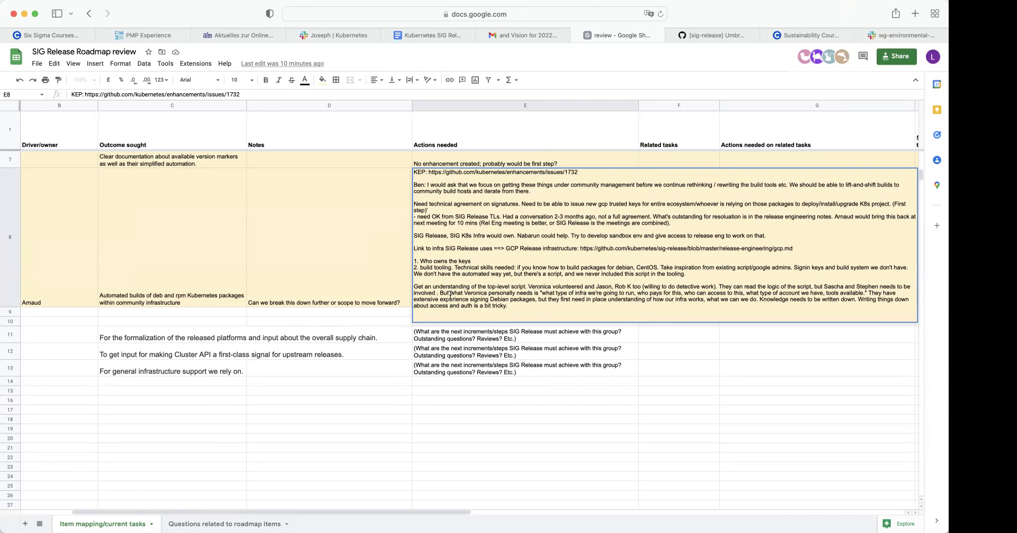
pyautogui.click(702, 37)
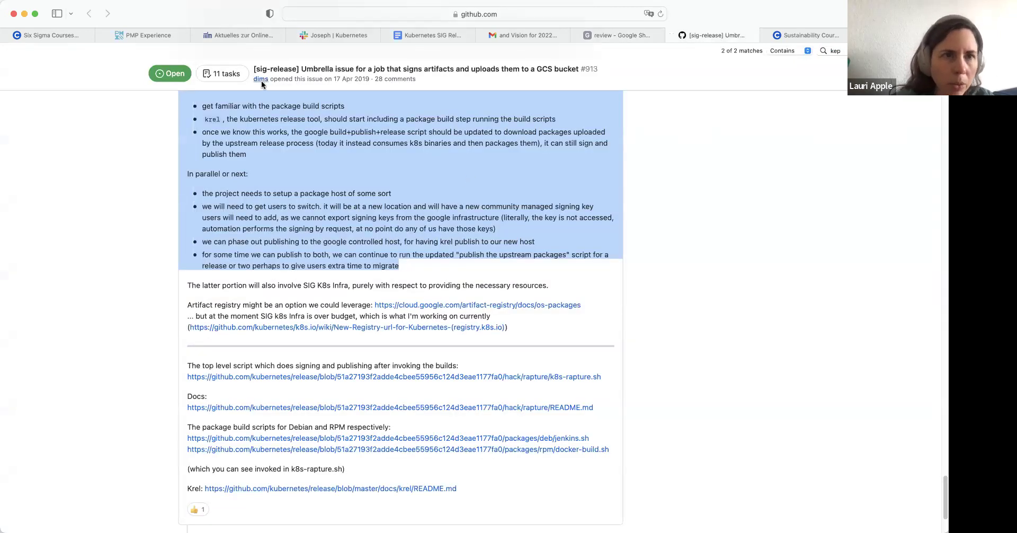
pyautogui.scroll(2, 225, 188)
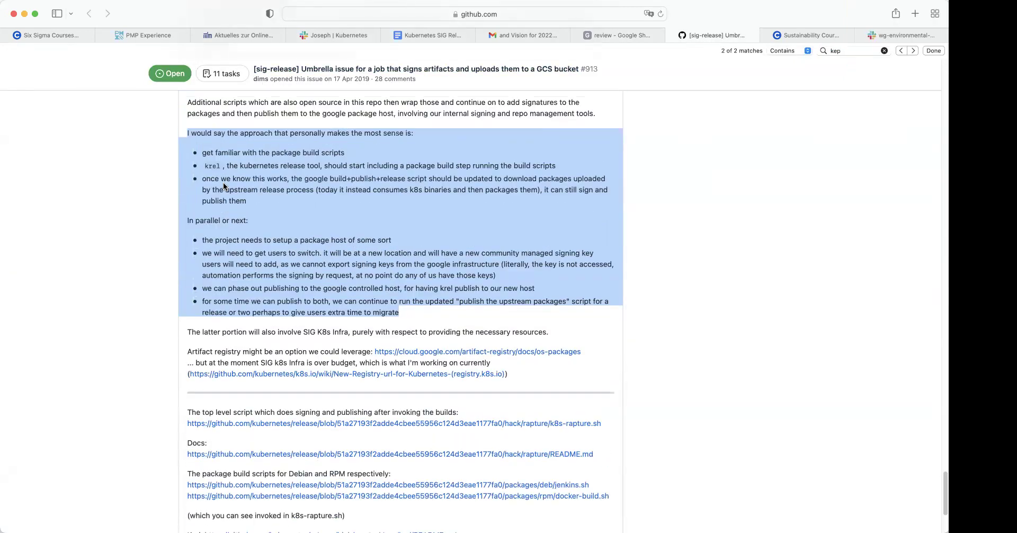
pyautogui.scroll(-1, 228, 226)
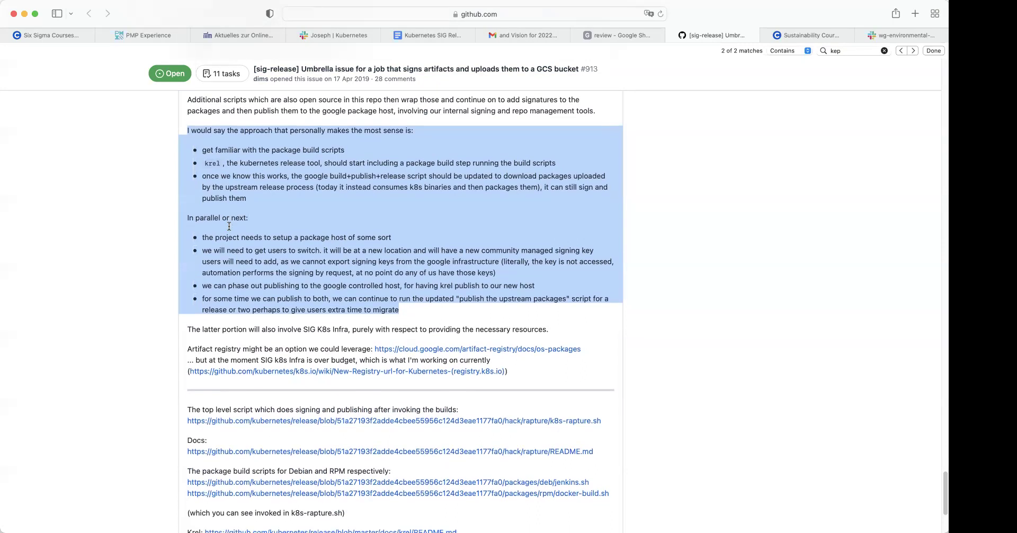
pyautogui.scroll(-3, 229, 226)
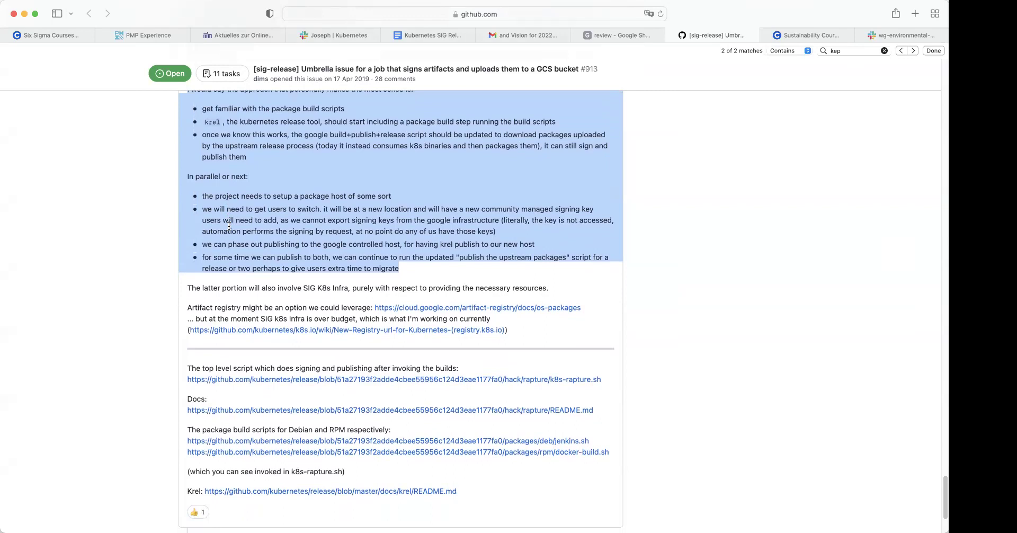
pyautogui.scroll(-4, 229, 227)
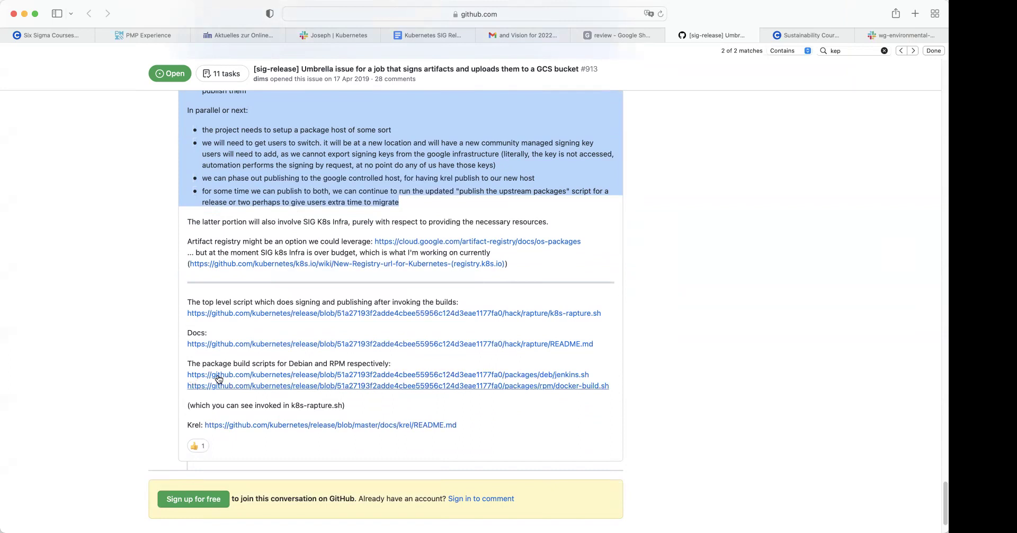
pyautogui.moveTo(346, 364); pyautogui.dragTo(188, 366)
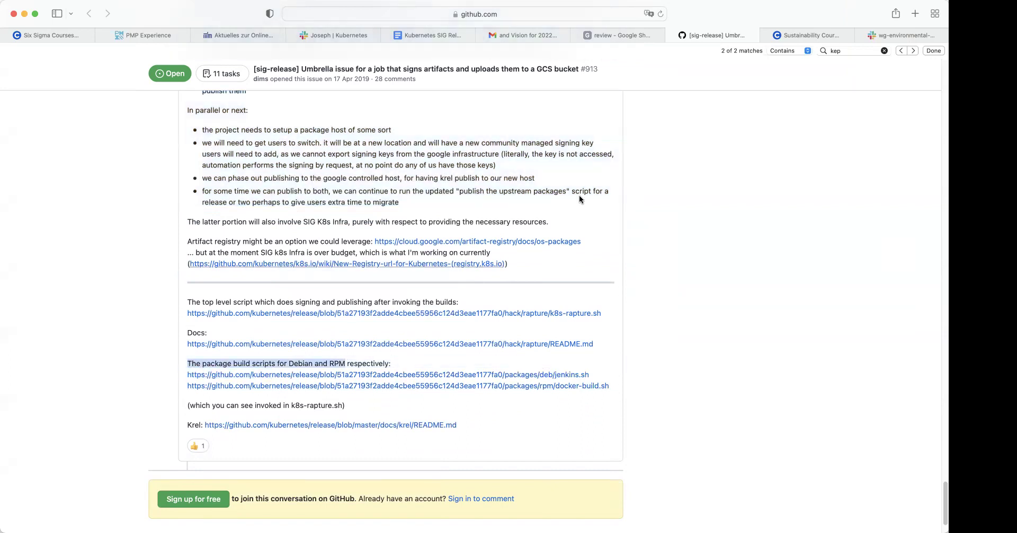
# Step: In the roadmap sheet, continue the "needs to be involved" sentence with "because they have context and knowledge about the package build scripts for Debian and RPM."
pyautogui.moveTo(617, 41)
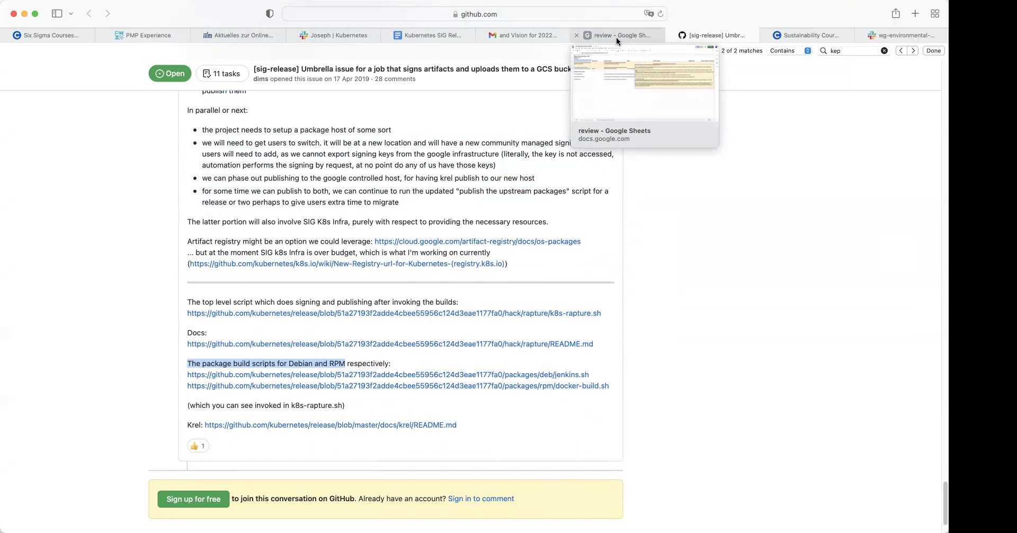
pyautogui.click(616, 37)
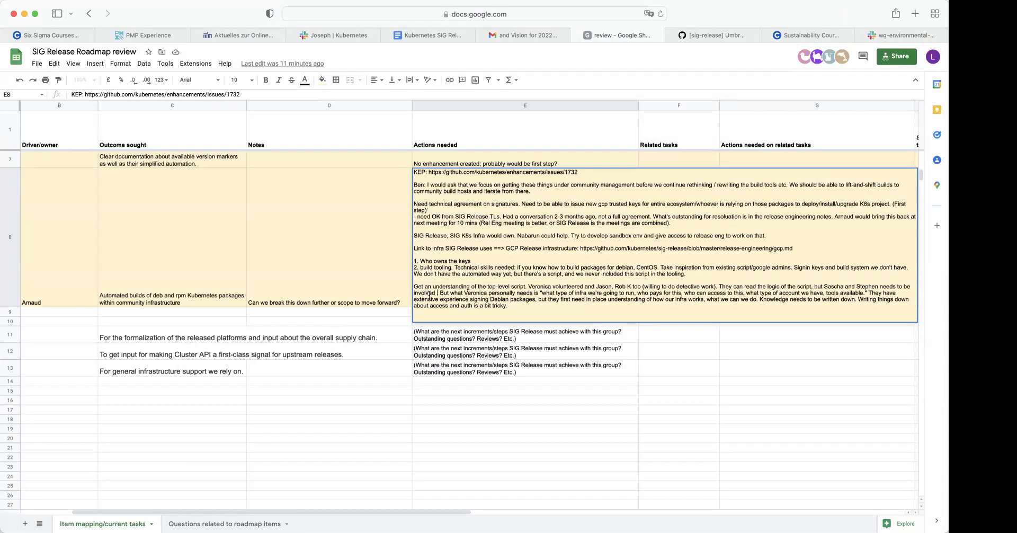
pyautogui.write('because they hav')
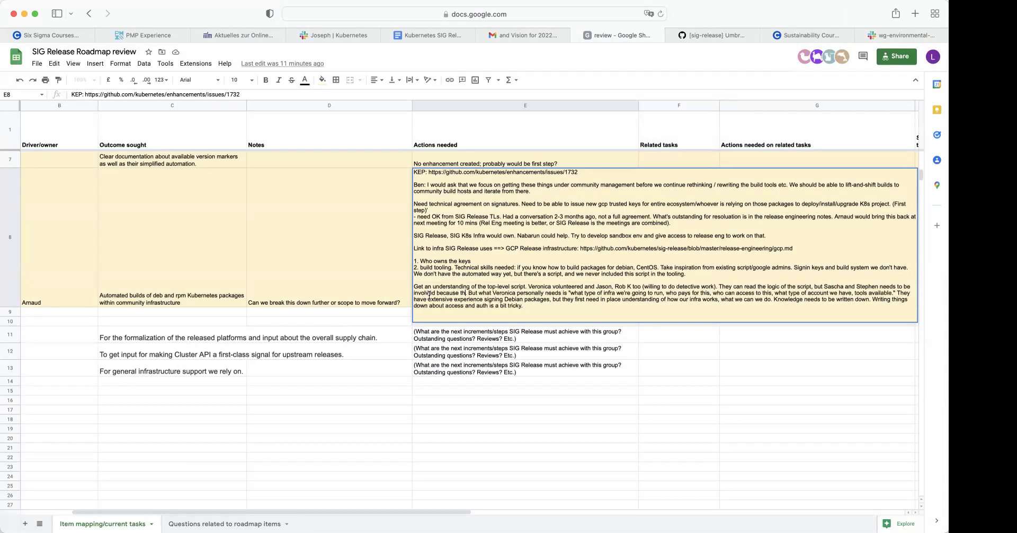
pyautogui.write('e context and kn')
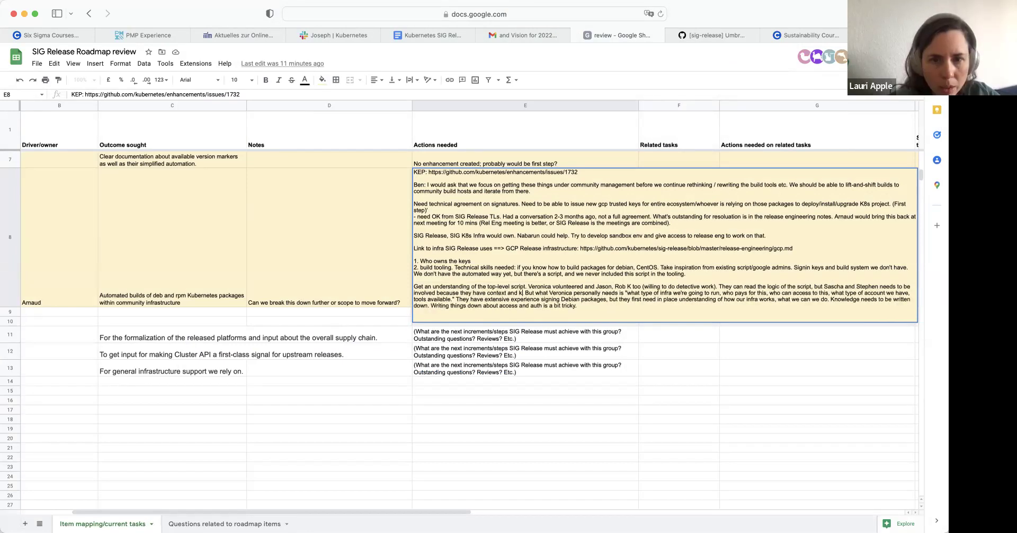
pyautogui.write('owledge about')
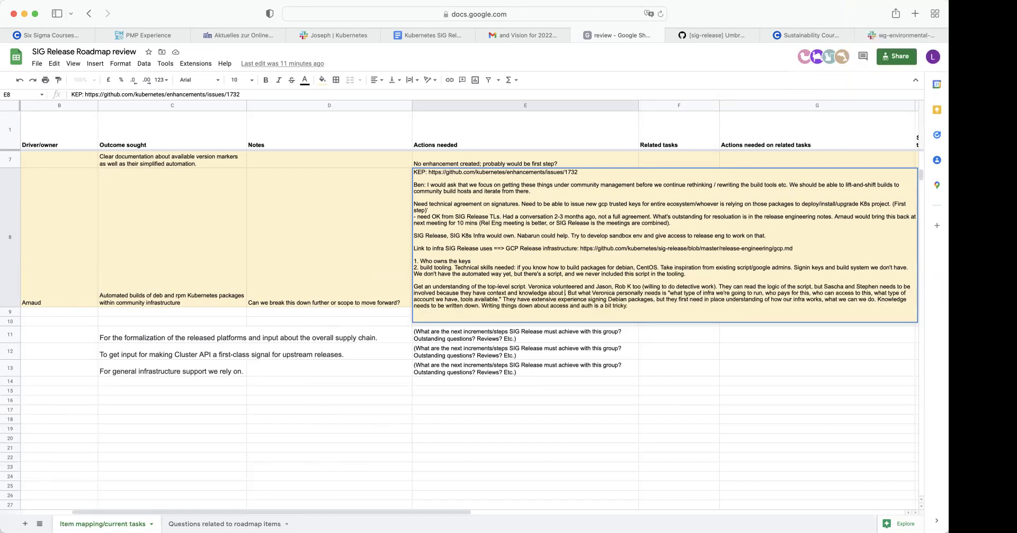
pyautogui.write('the The package build scripts for Debian and RPM.')
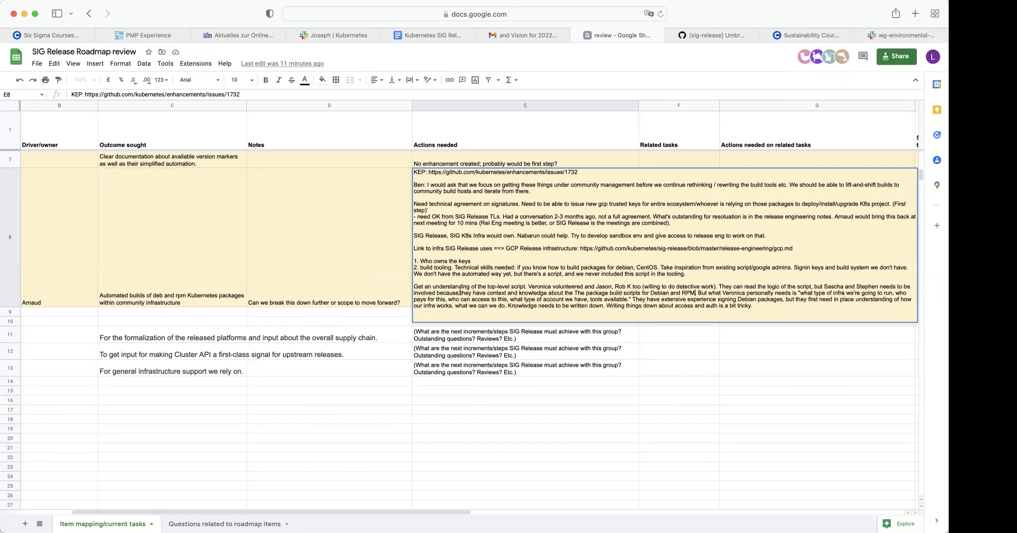
pyautogui.doubleClick(579, 293)
pyautogui.press('BackSpace')
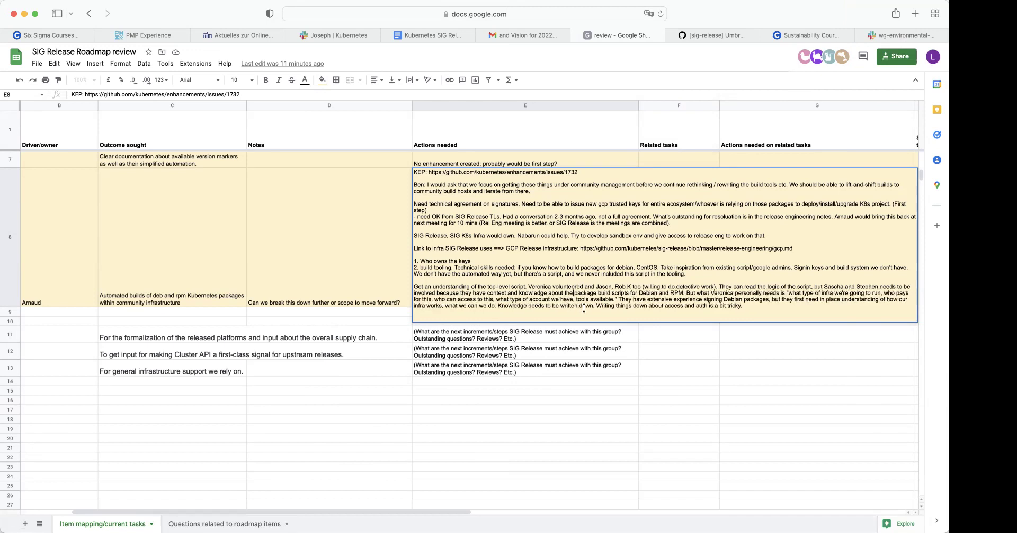
pyautogui.click(572, 332)
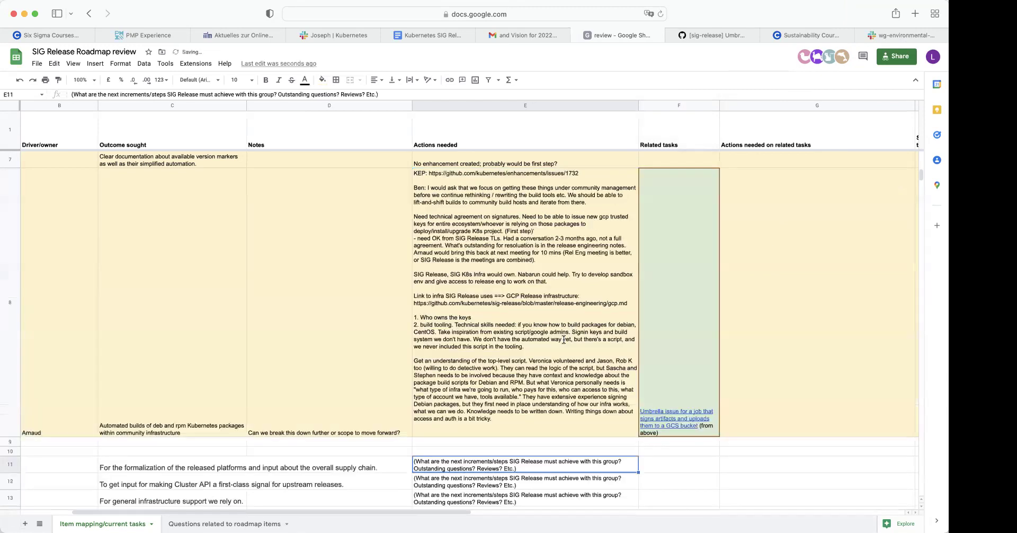
# Step: Remove the trailing blank lines from the notes in cell E8
pyautogui.click(563, 339)
pyautogui.doubleClick(500, 423)
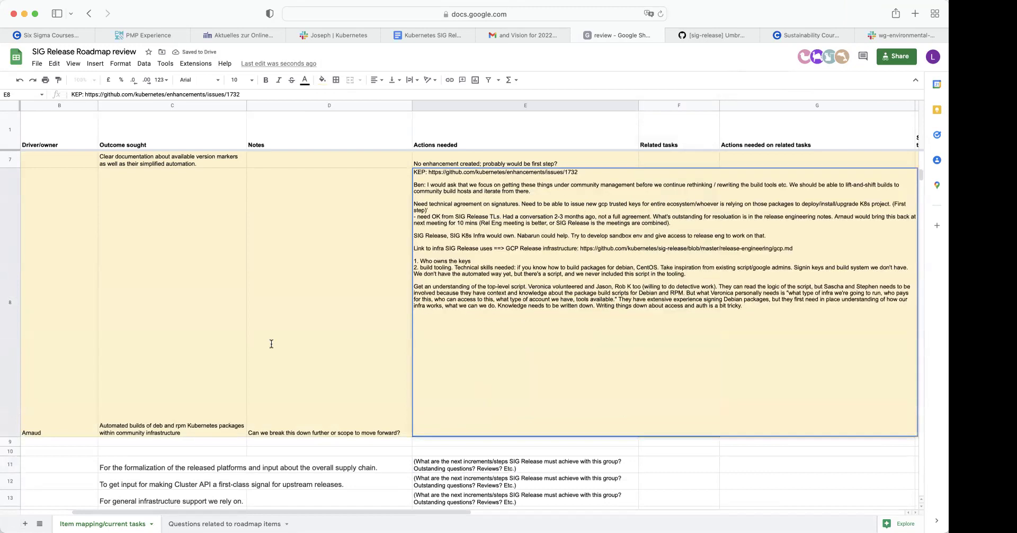
pyautogui.click(272, 344)
# Step: In the cell E8 notes, insert before "But what" a sentence that the two named volunteers "will flesh out documentation about this."
pyautogui.doubleClick(484, 397)
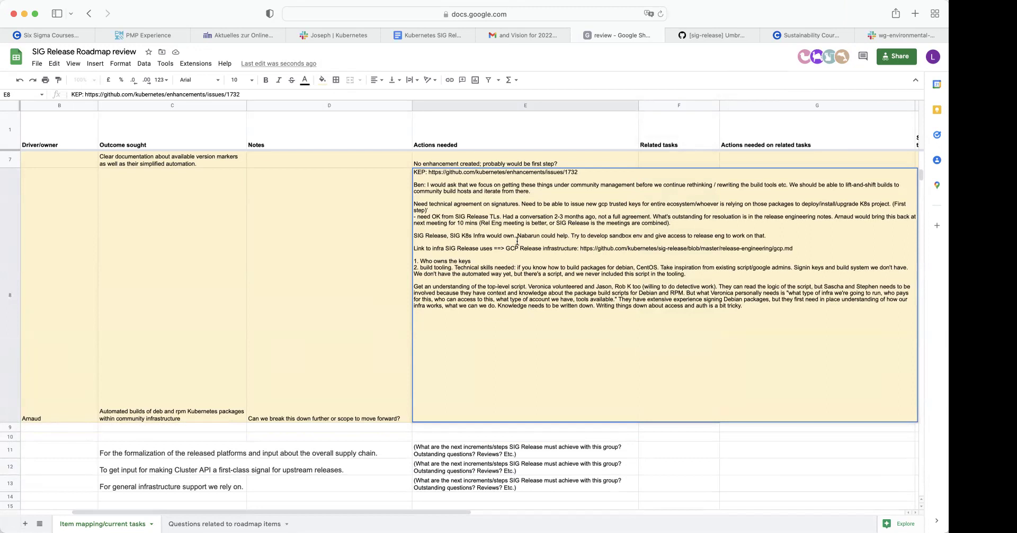
pyautogui.click(721, 35)
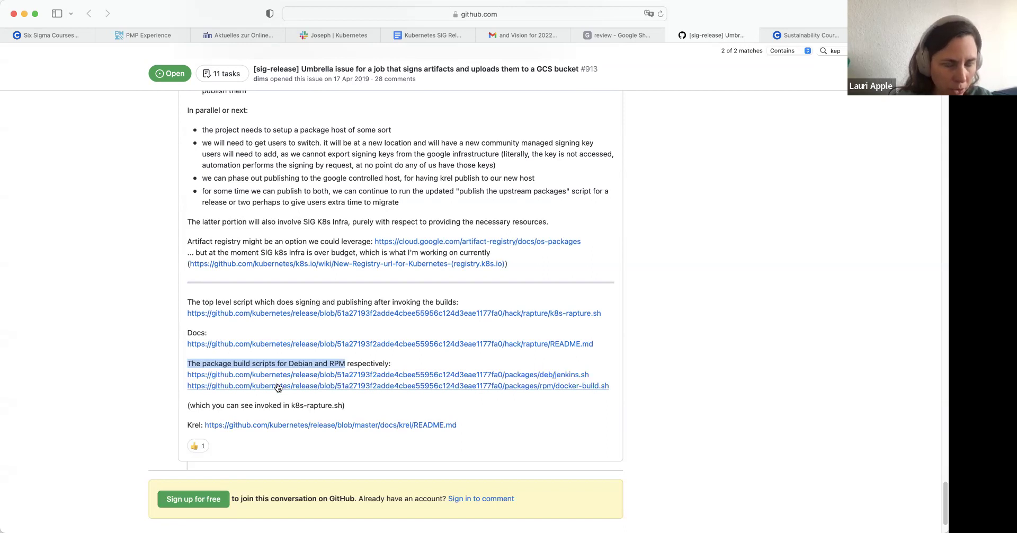
pyautogui.click(626, 35)
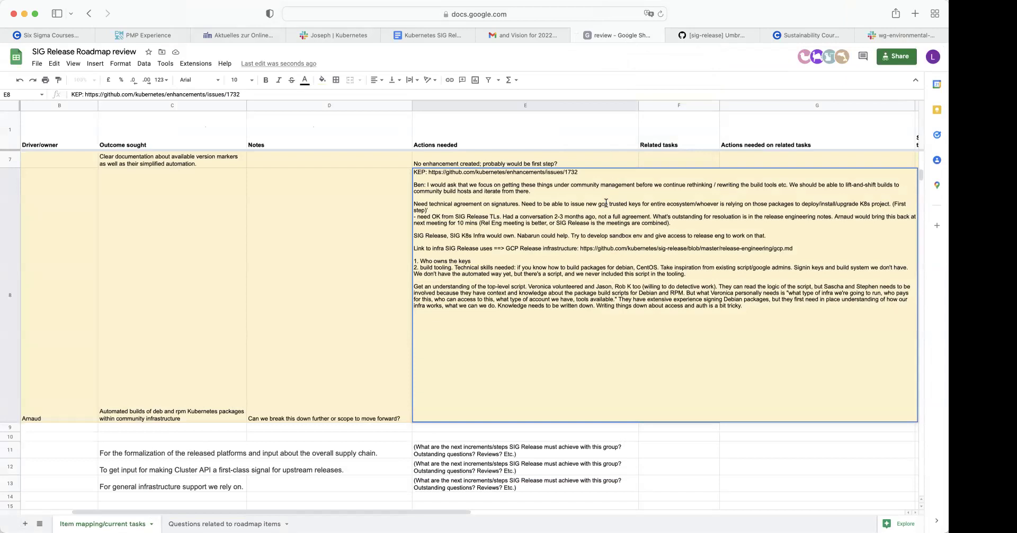
pyautogui.click(686, 293)
pyautogui.write('Then Rob an d Veronica w')
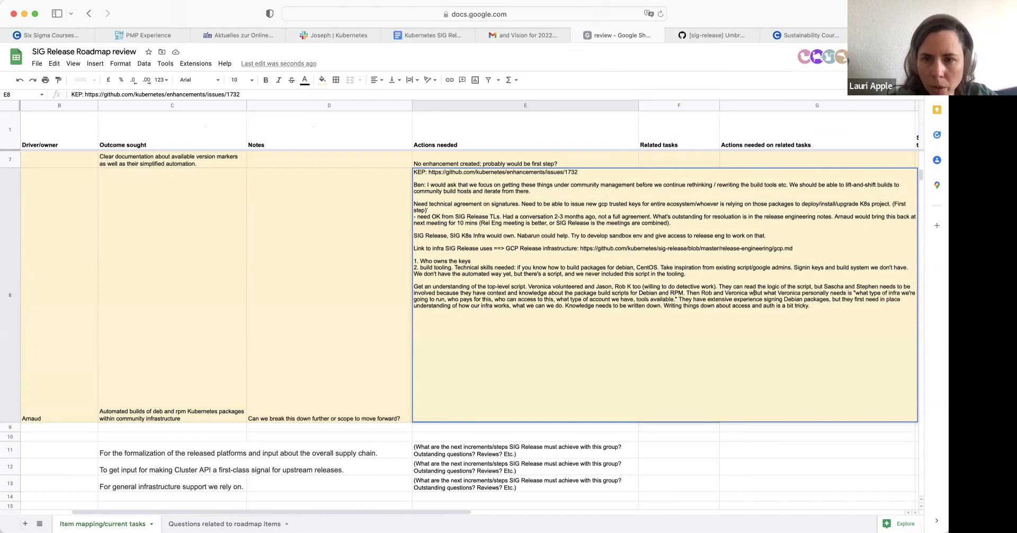
pyautogui.write('ill flesh out documentation about this.')
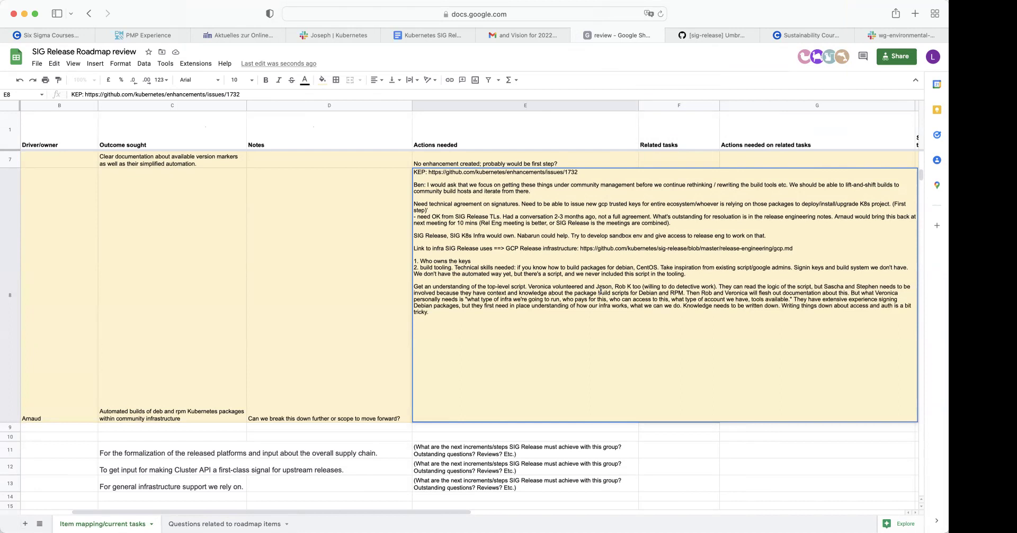
# Step: Extend the new documentation sentence with "in terms of what needs to be written up and what needs to be done."
pyautogui.press('BackSpace')
pyautogui.press('BackSpace')
pyautogui.write('in terms of what needs to be wr')
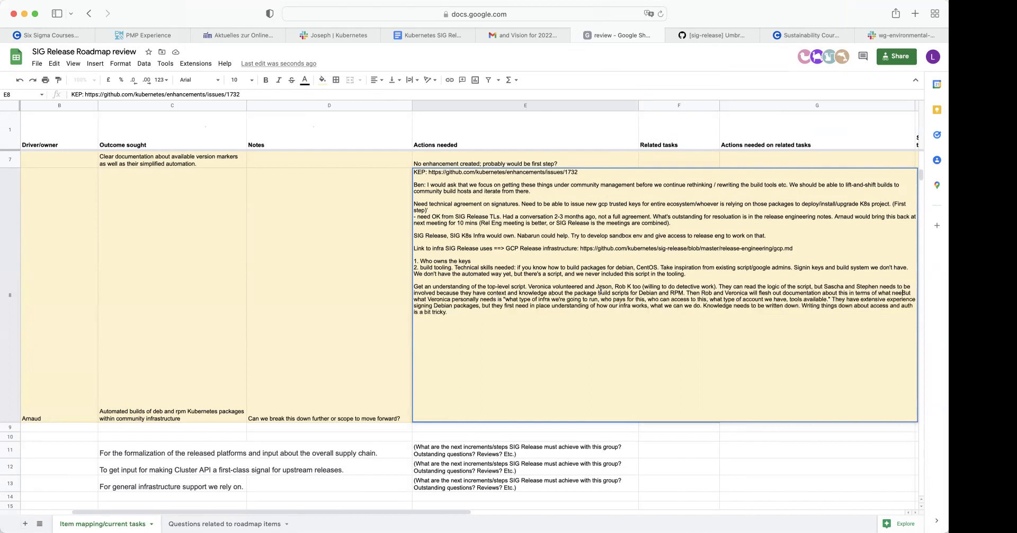
pyautogui.write('itten up and what ')
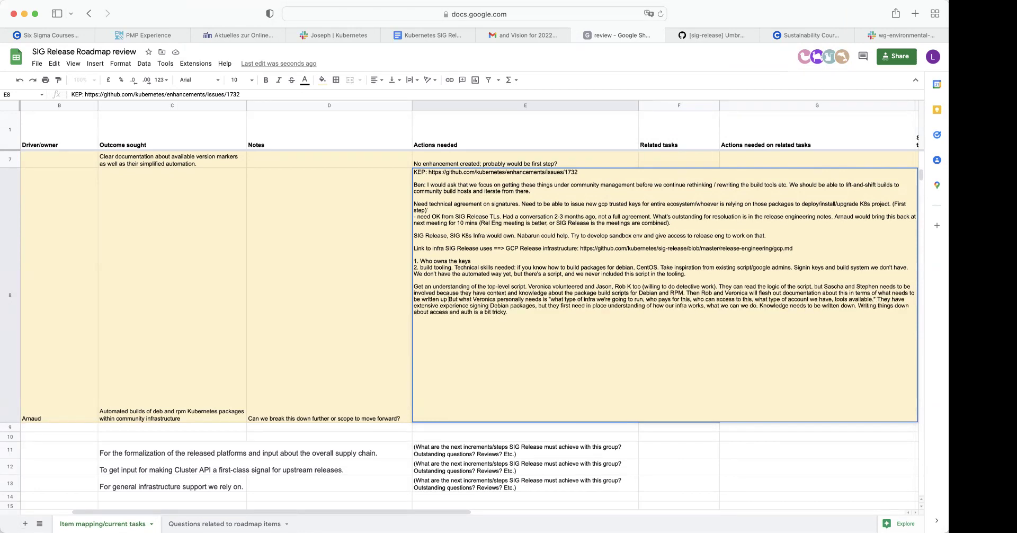
pyautogui.write('needs to be done.')
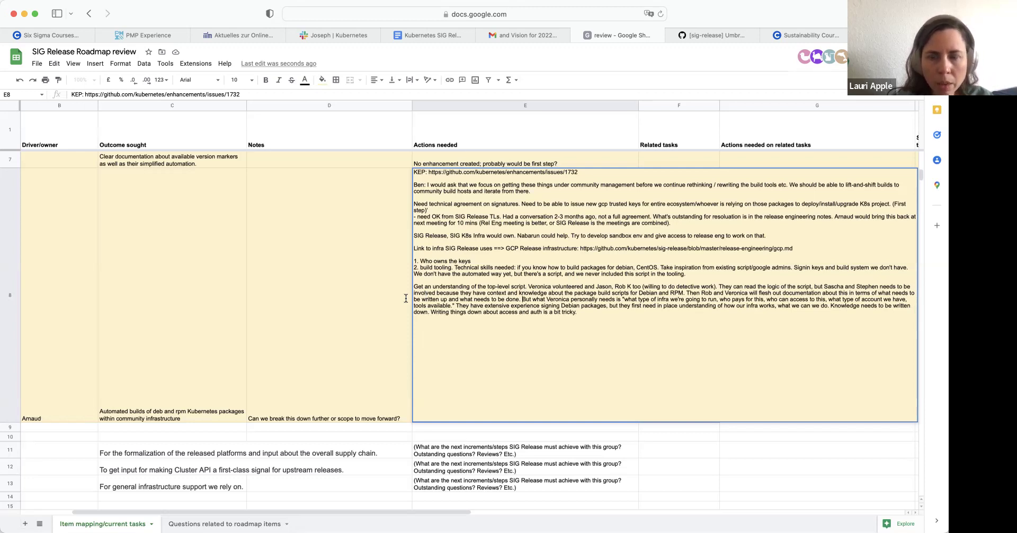
# Step: Review the cell E8 notes on the infrastructure link, key ownership, sandbox environment and build tooling
pyautogui.click(456, 249)
pyautogui.hotkey('shift', 'Home')
pyautogui.hotkey('shift', 'End')
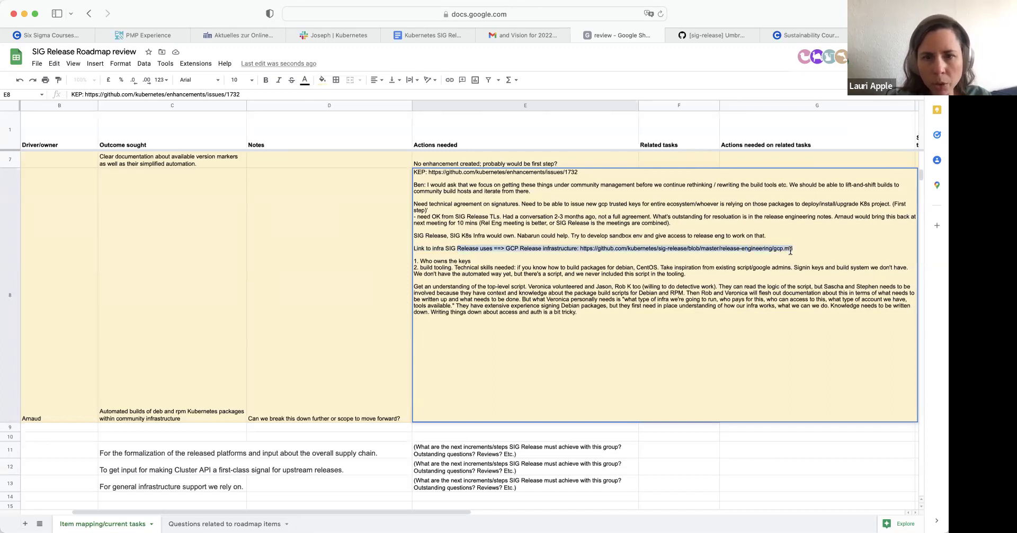
pyautogui.click(493, 273)
pyautogui.moveTo(471, 260); pyautogui.dragTo(425, 261)
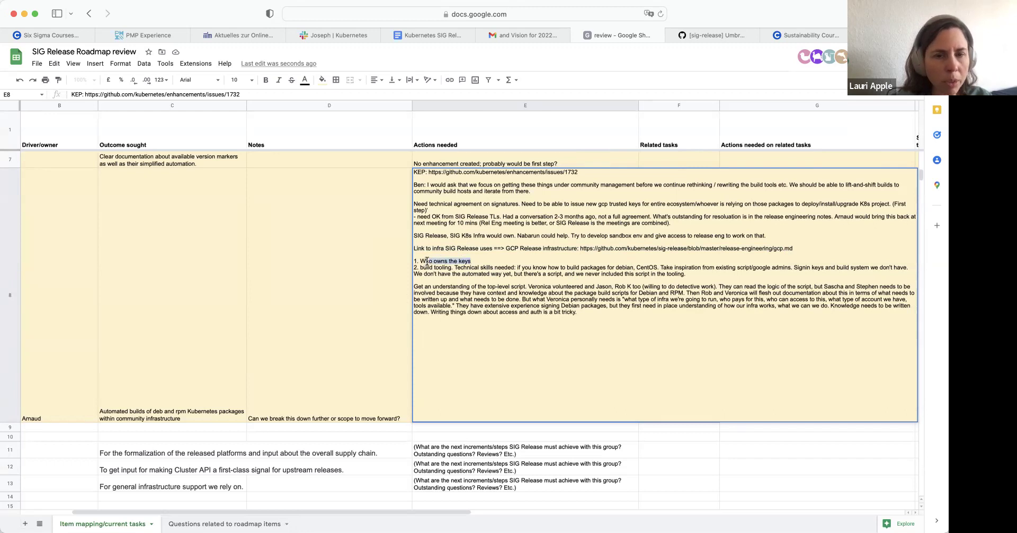
pyautogui.click(427, 262)
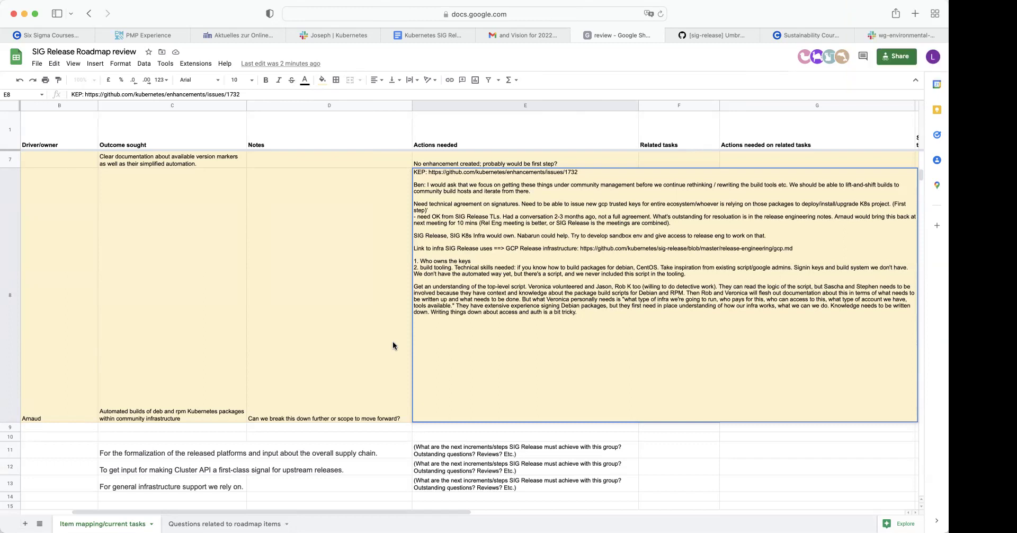
pyautogui.moveTo(571, 236); pyautogui.dragTo(803, 234)
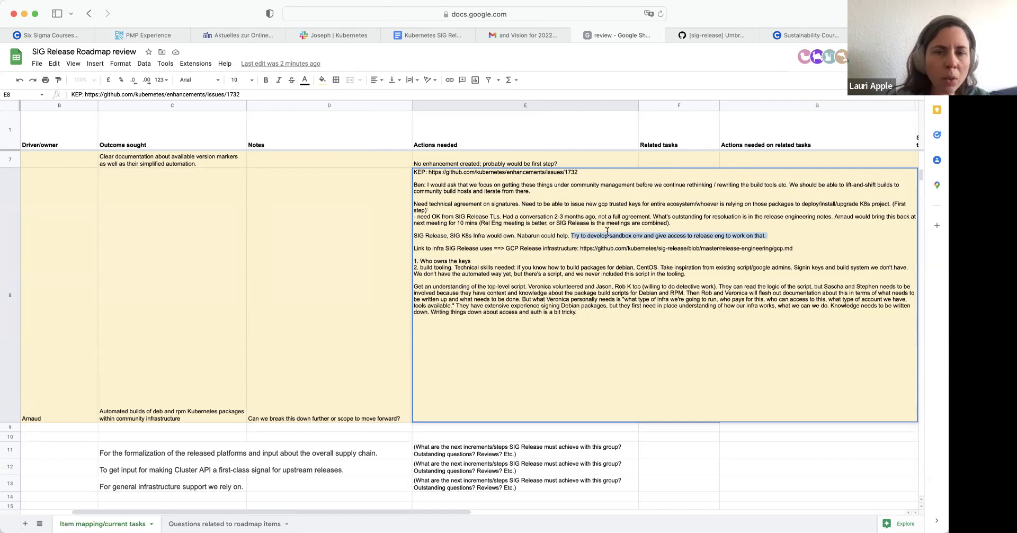
pyautogui.click(589, 317)
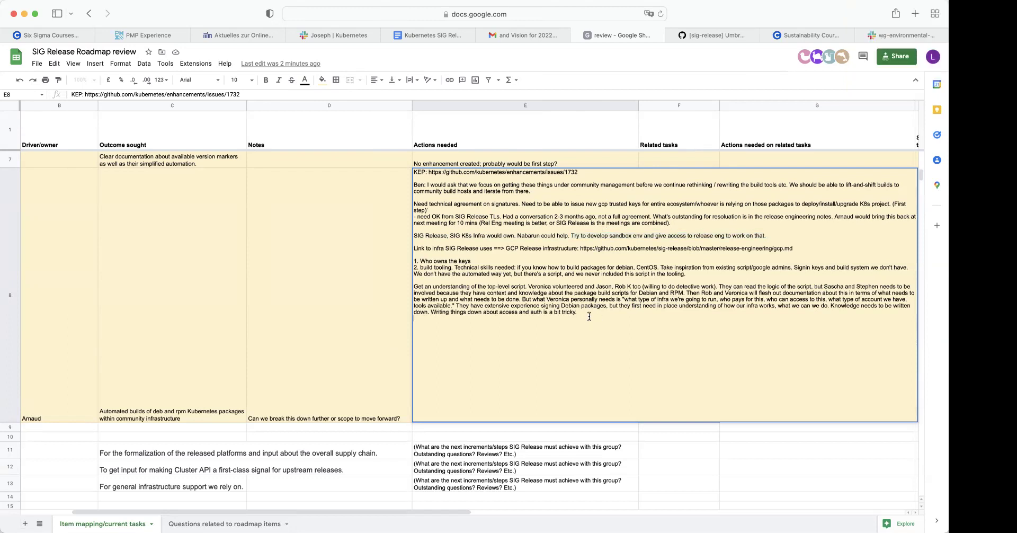
pyautogui.moveTo(577, 313); pyautogui.dragTo(415, 260)
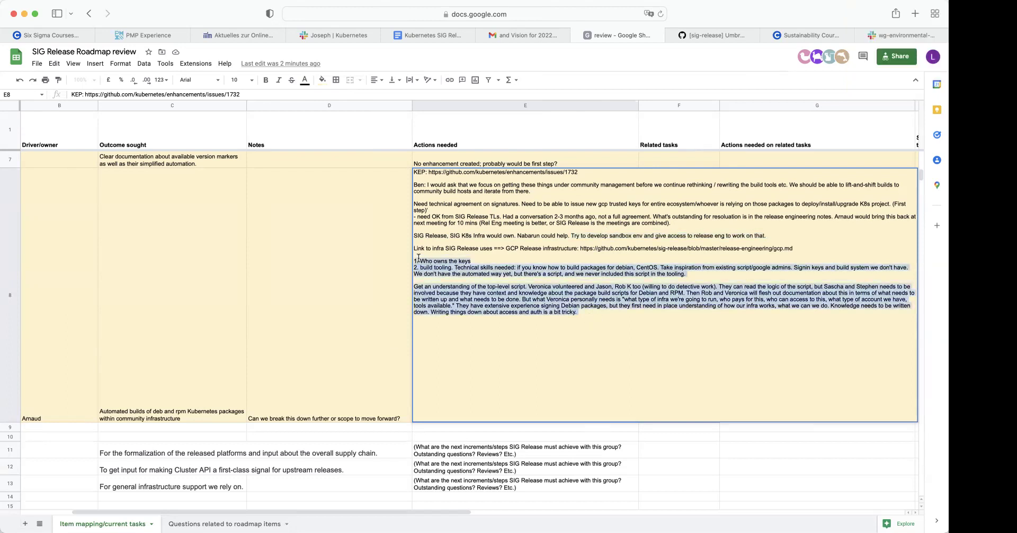
pyautogui.click(574, 235)
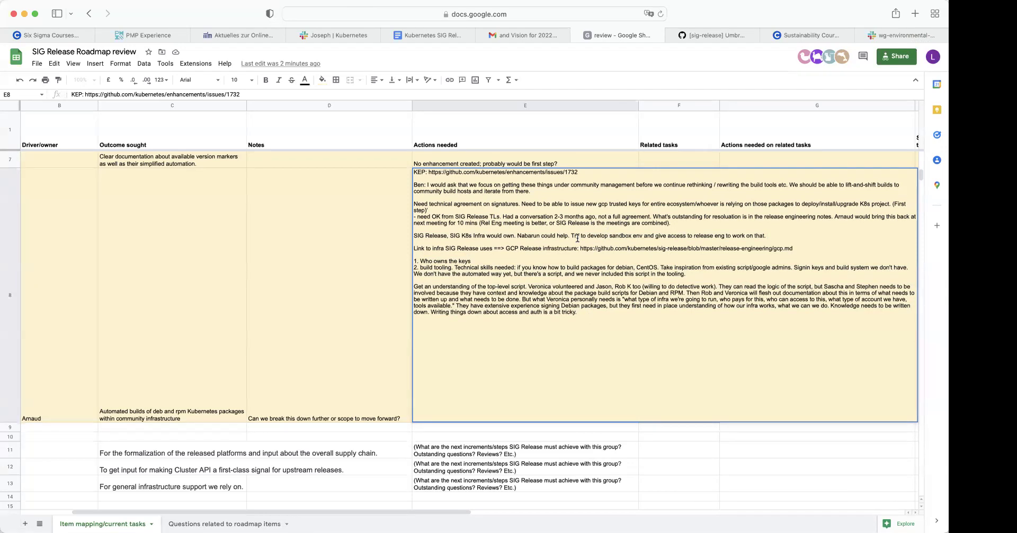
# Step: Append a parenthesised question after the sandbox environment sentence asking whether two named contributors "would work on this?"
pyautogui.click(770, 235)
pyautogui.write('(Rob')
pyautogui.write(' and Cal')
pyautogui.write('eb would word')
pyautogui.write(' on this?')
# Step: Insert "(GCP project)" after "sandbox env" and delete the parenthesised question about who would work on this
pyautogui.write('(GCP projec')
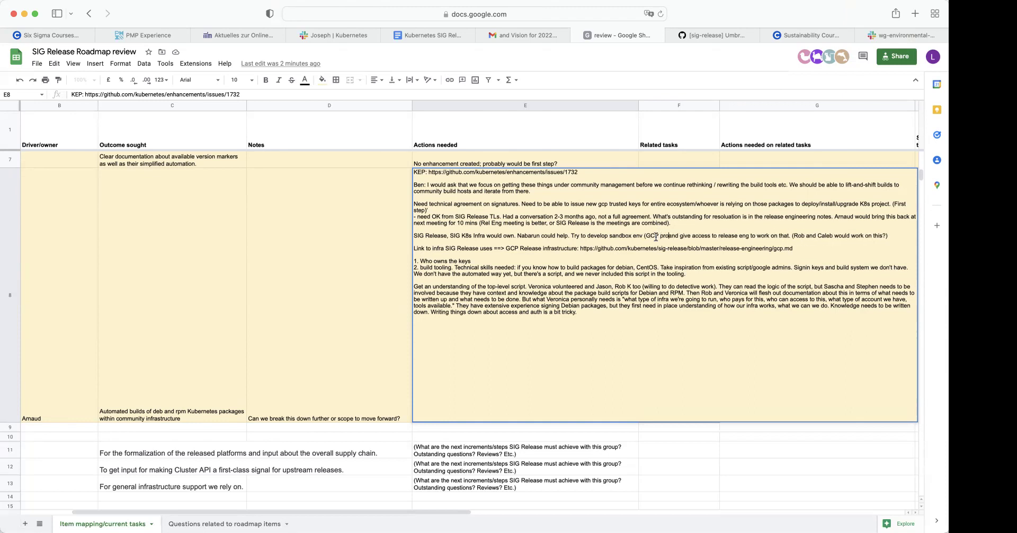
pyautogui.write('t)')
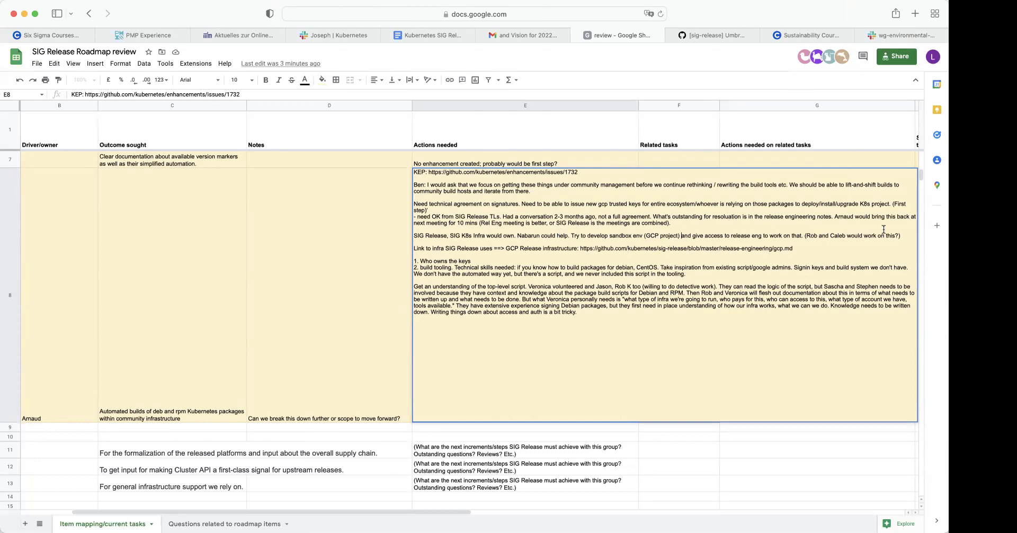
pyautogui.keyDown('shift'); pyautogui.click(803, 236); pyautogui.keyUp('shift')
pyautogui.press('BackSpace')
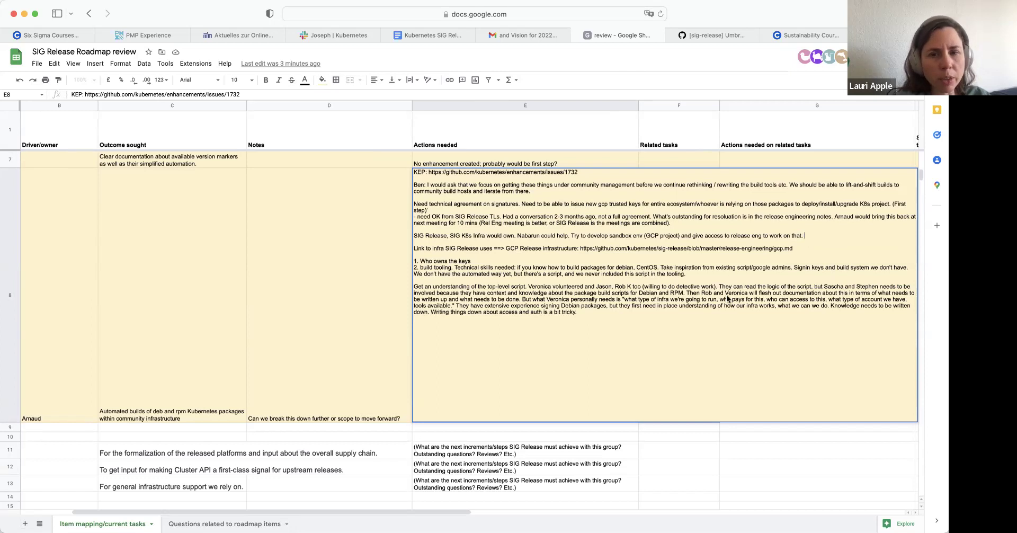
# Step: Reread the key ownership and build tooling notes and the sandbox environment sentence in cell E8
pyautogui.moveTo(603, 309); pyautogui.dragTo(415, 259)
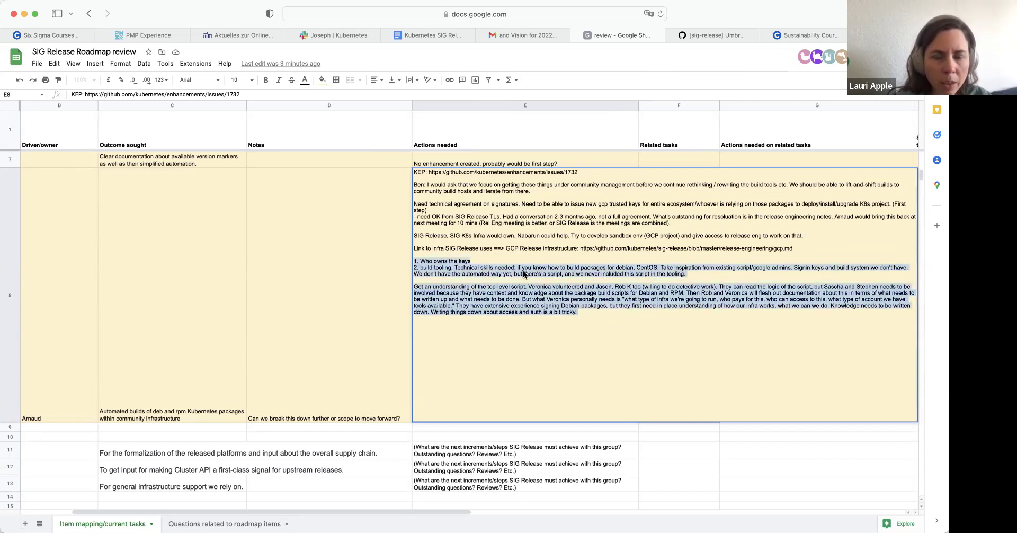
pyautogui.click(640, 237)
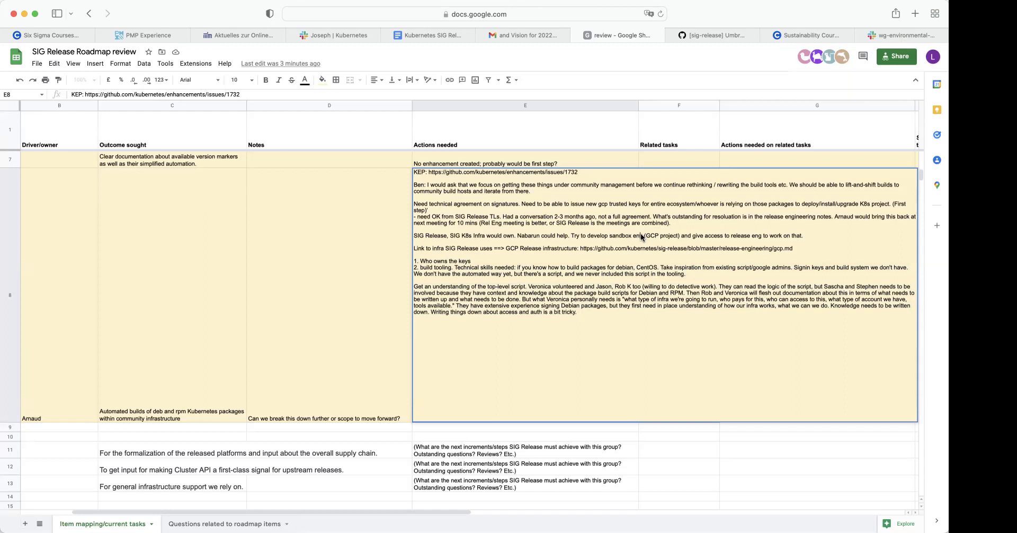
pyautogui.moveTo(571, 237); pyautogui.dragTo(806, 241)
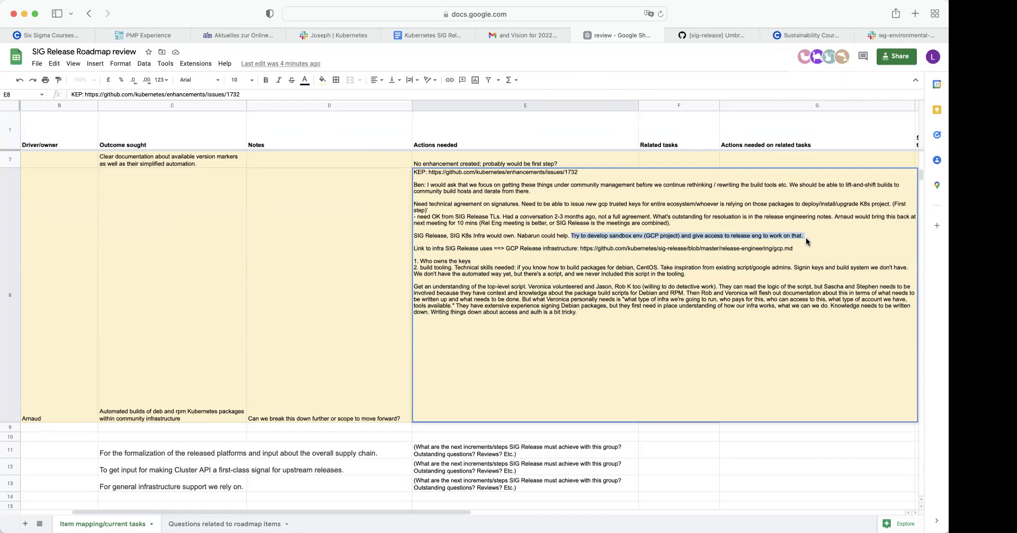
pyautogui.click(807, 239)
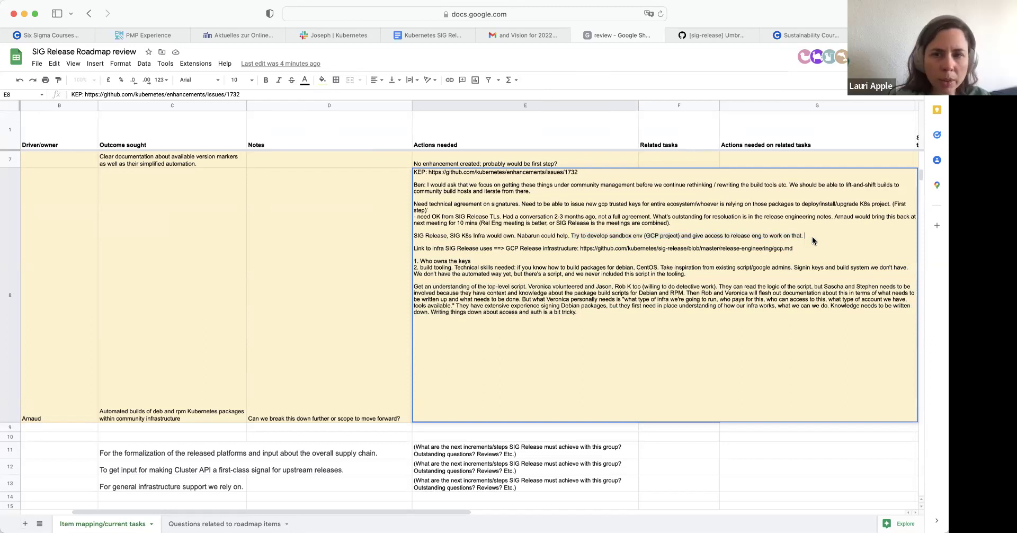
pyautogui.moveTo(806, 236); pyautogui.dragTo(571, 239)
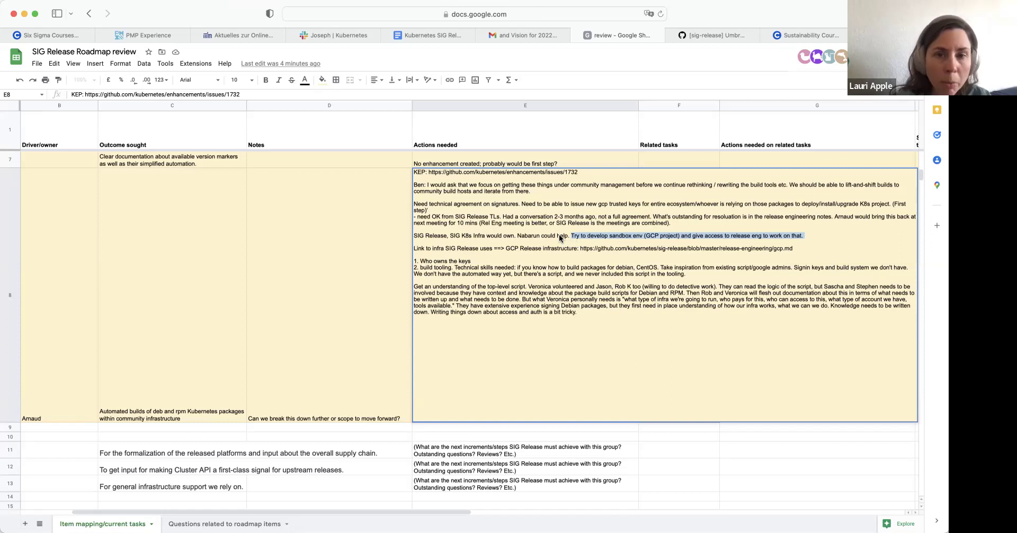
pyautogui.click(519, 236)
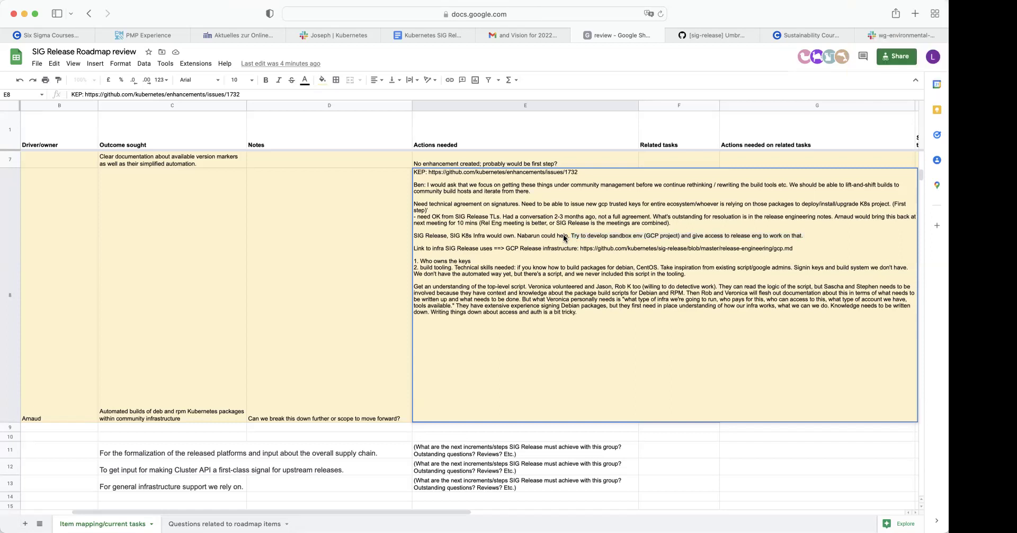
pyautogui.moveTo(571, 235); pyautogui.dragTo(806, 236)
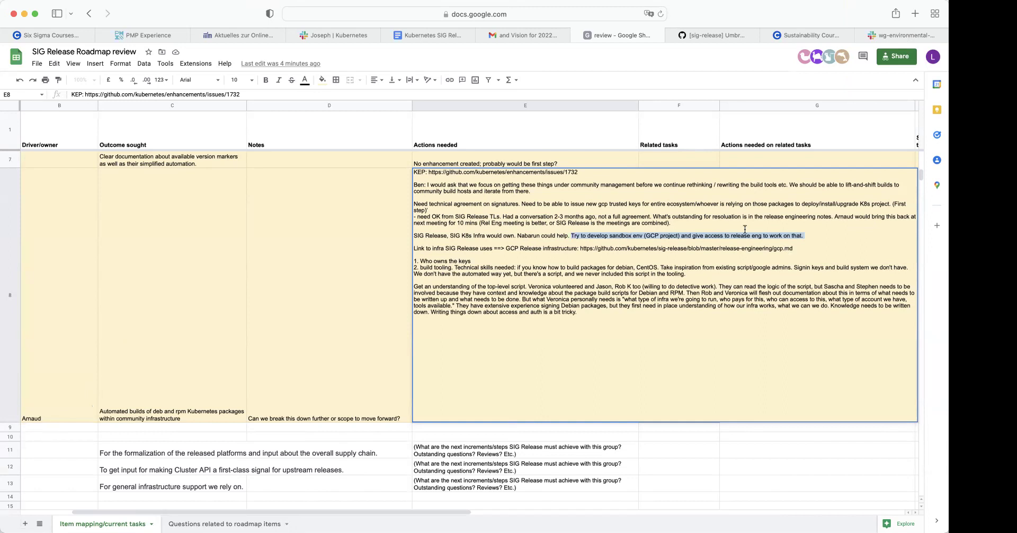
# Step: Put the sandbox sentence in its own paragraph starting "K8s Infra domain:" and add that the item's owner "will take this up next week."
pyautogui.click(575, 236)
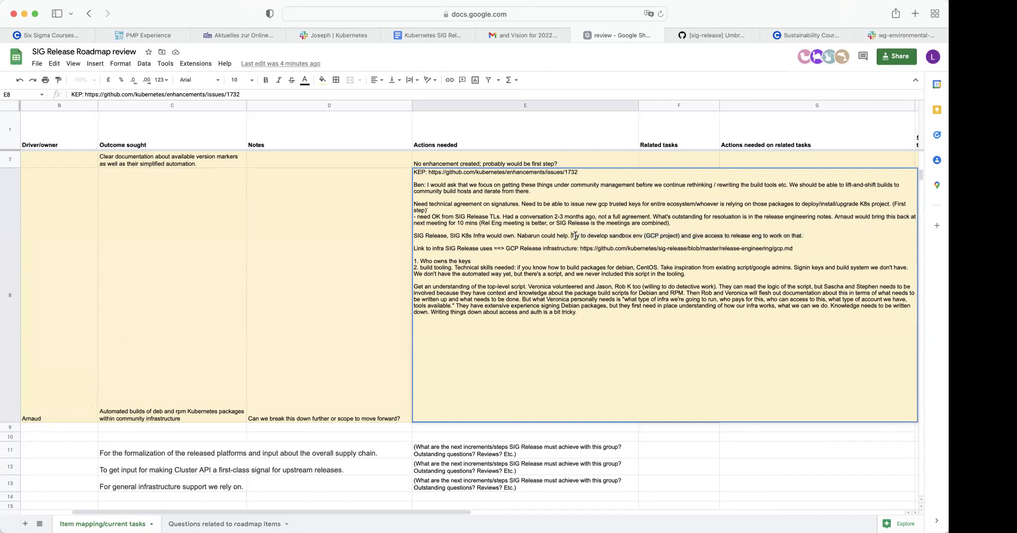
pyautogui.hotkey('alt', 'Return')
pyautogui.hotkey('alt', 'Return')
pyautogui.write('K8s Infr')
pyautogui.write('a domain: ')
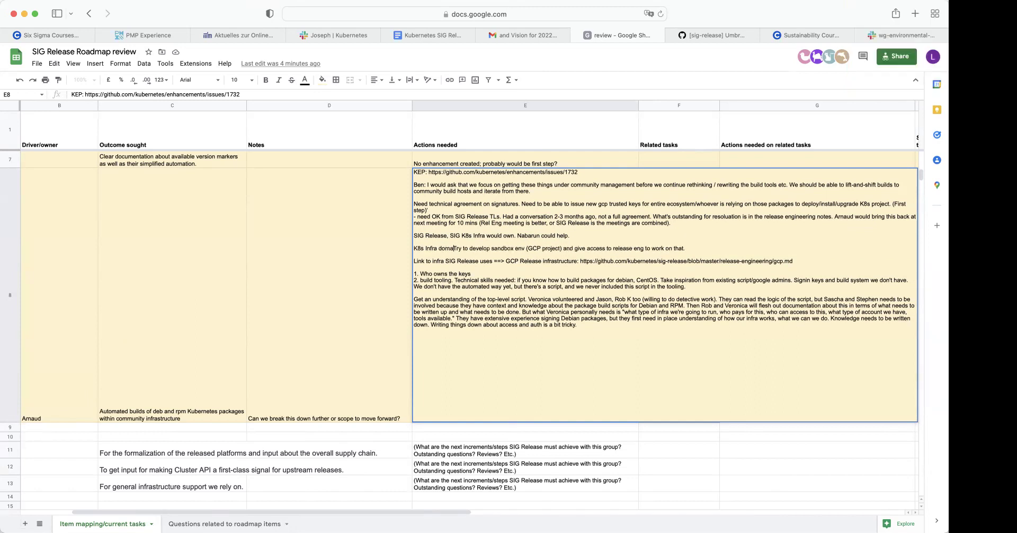
pyautogui.write('rnaud will take this up next week.')
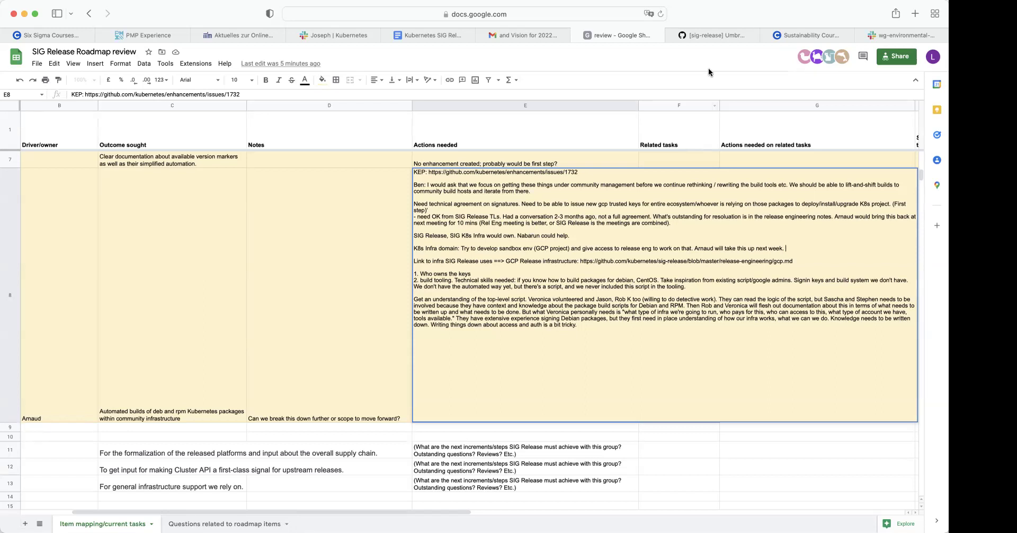
# Step: In the sig-release umbrella issue on GitHub, examine the suggested approach in the package build comment and the opening task list
pyautogui.moveTo(710, 35)
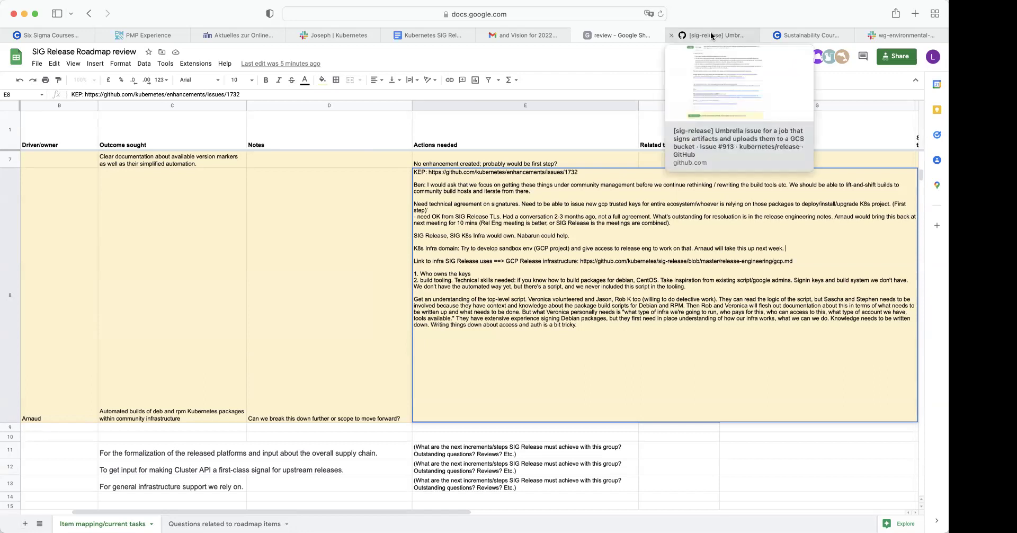
pyautogui.click(711, 34)
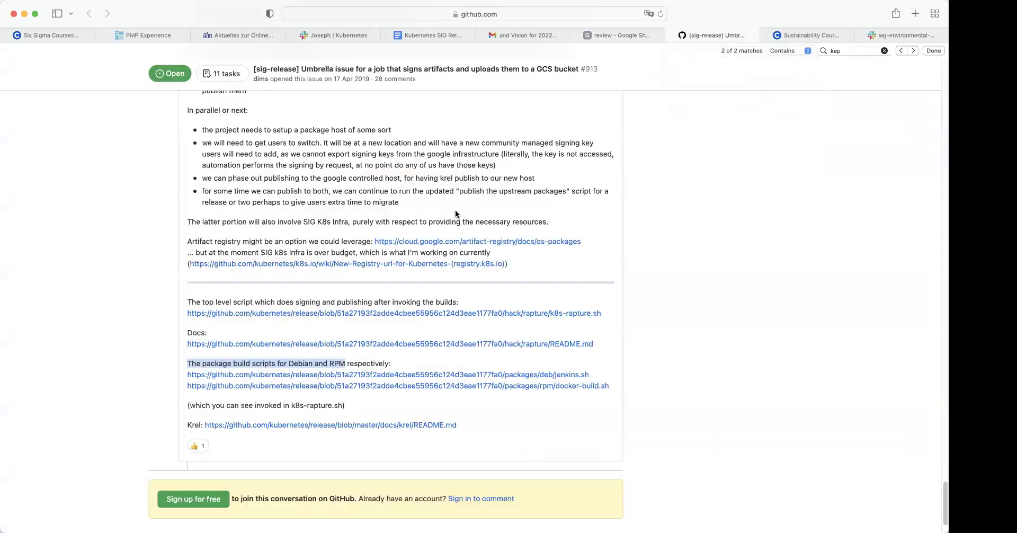
pyautogui.scroll(5, 455, 214)
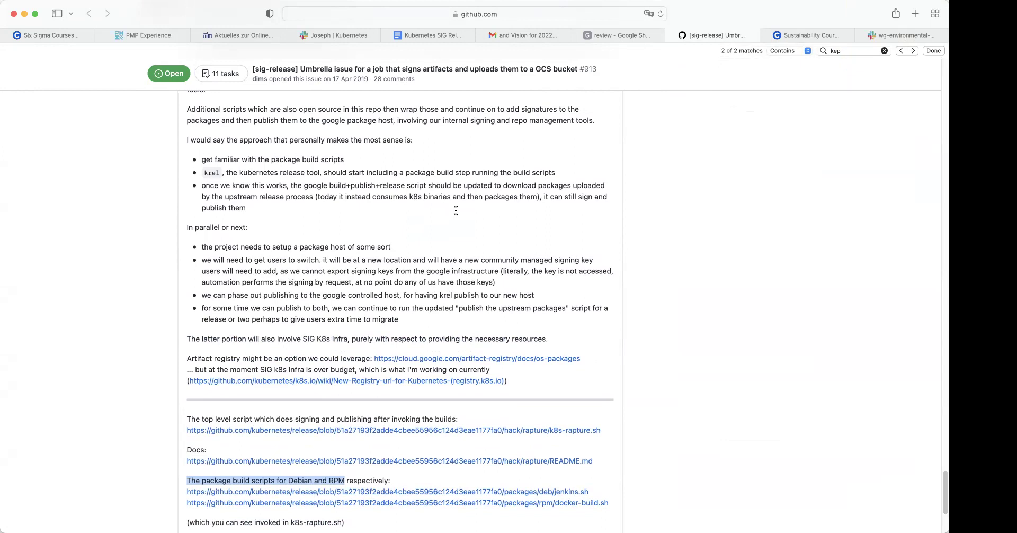
pyautogui.scroll(4, 455, 211)
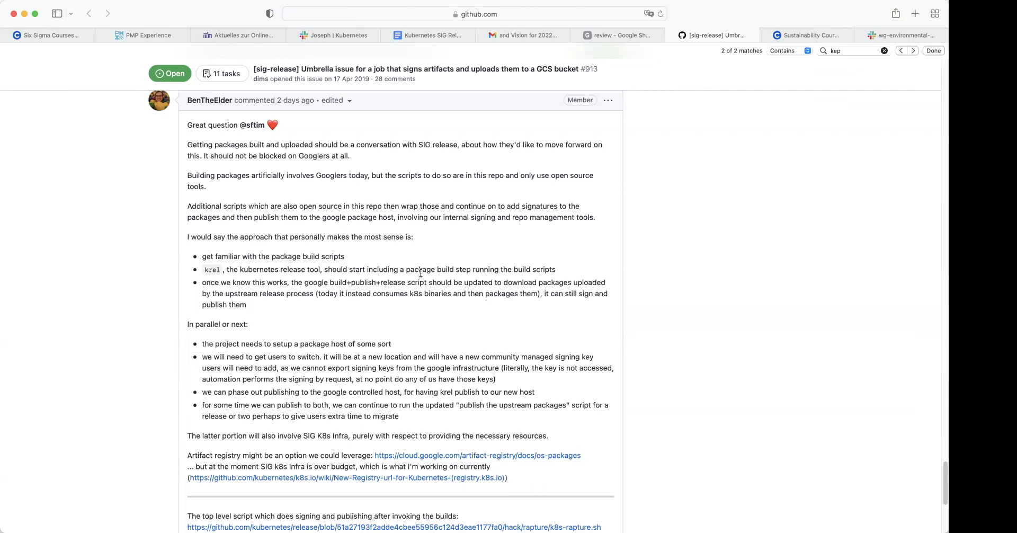
pyautogui.scroll(1, 421, 273)
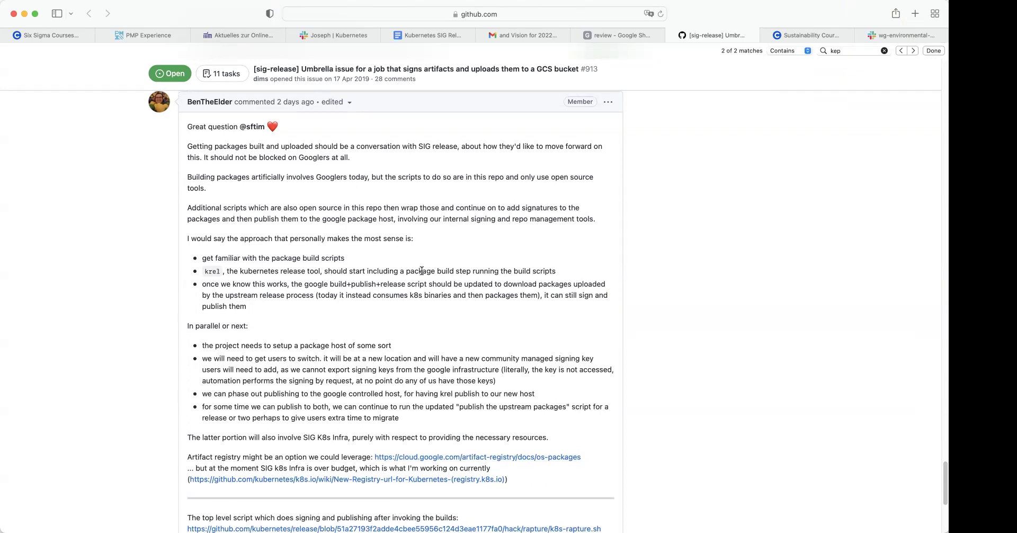
pyautogui.scroll(20, 421, 271)
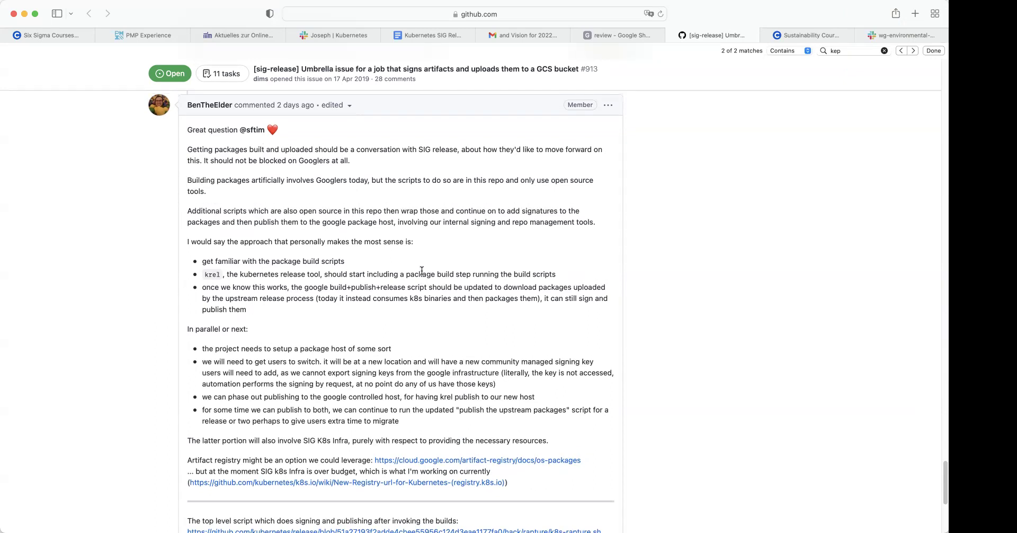
pyautogui.scroll(20, 421, 271)
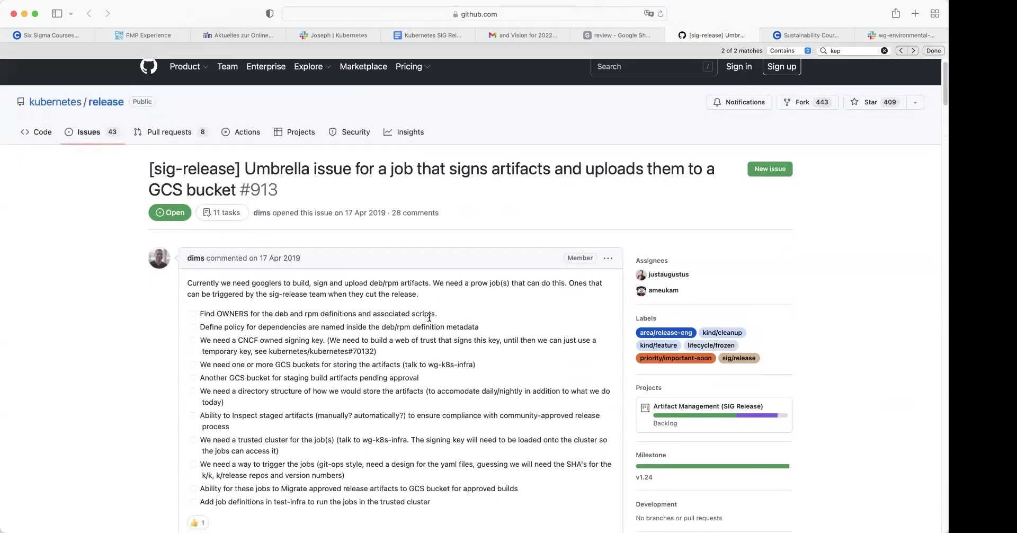
# Step: Review the umbrella issue's opening task list and discussion, and read the package build comment through to its SIG K8s Infra and Artifact Registry remarks
pyautogui.scroll(-1, 430, 321)
pyautogui.scroll(-2, 430, 325)
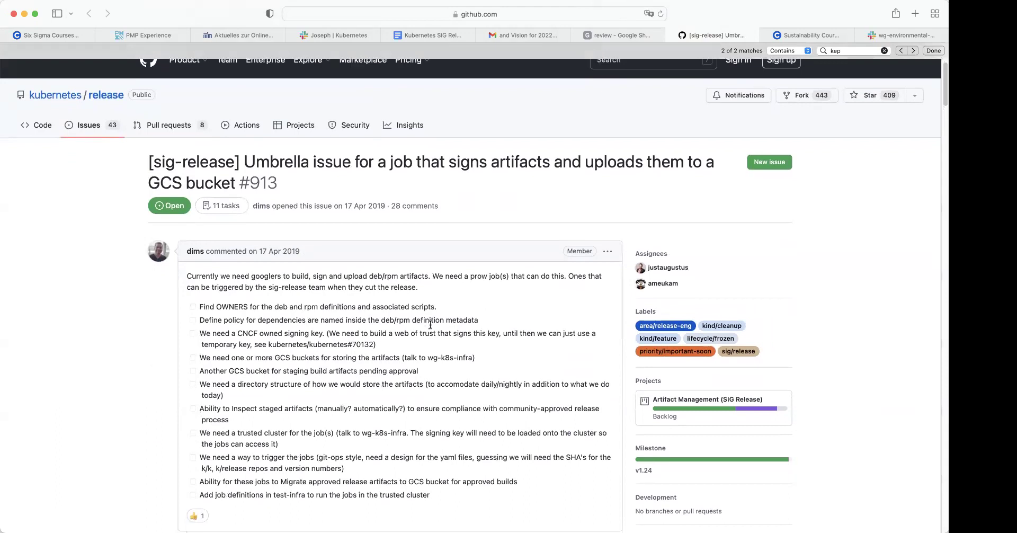
pyautogui.scroll(-10, 429, 327)
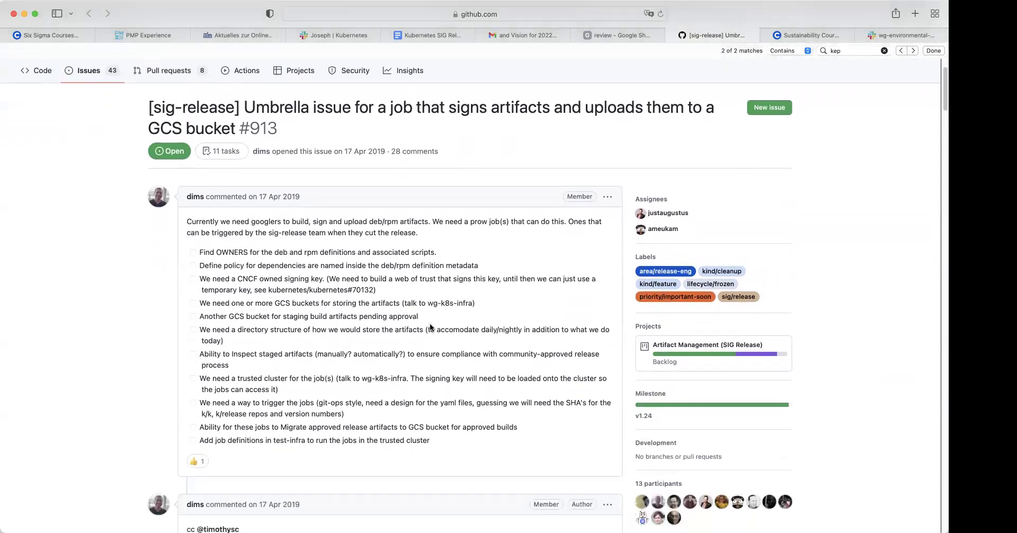
pyautogui.scroll(-20, 429, 369)
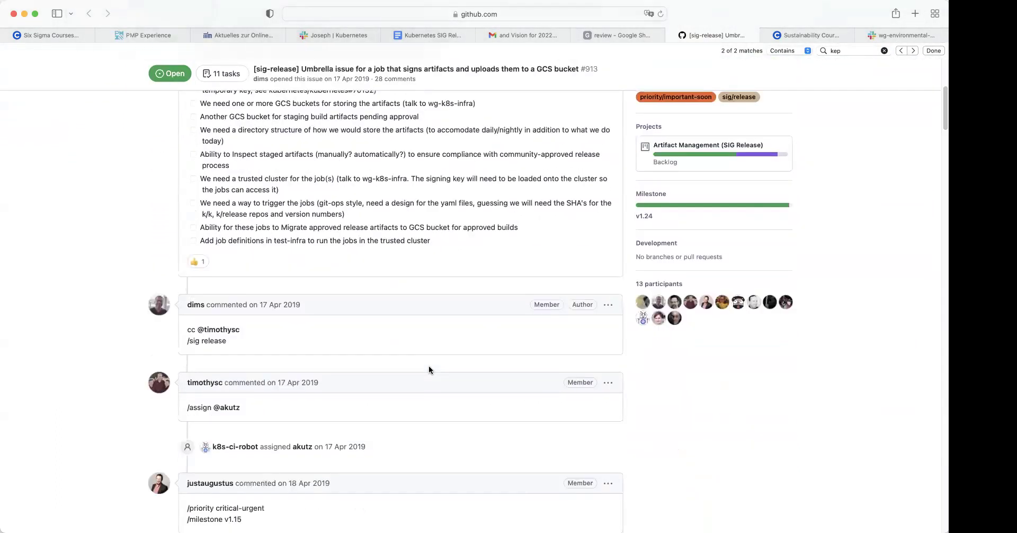
pyautogui.scroll(-20, 429, 369)
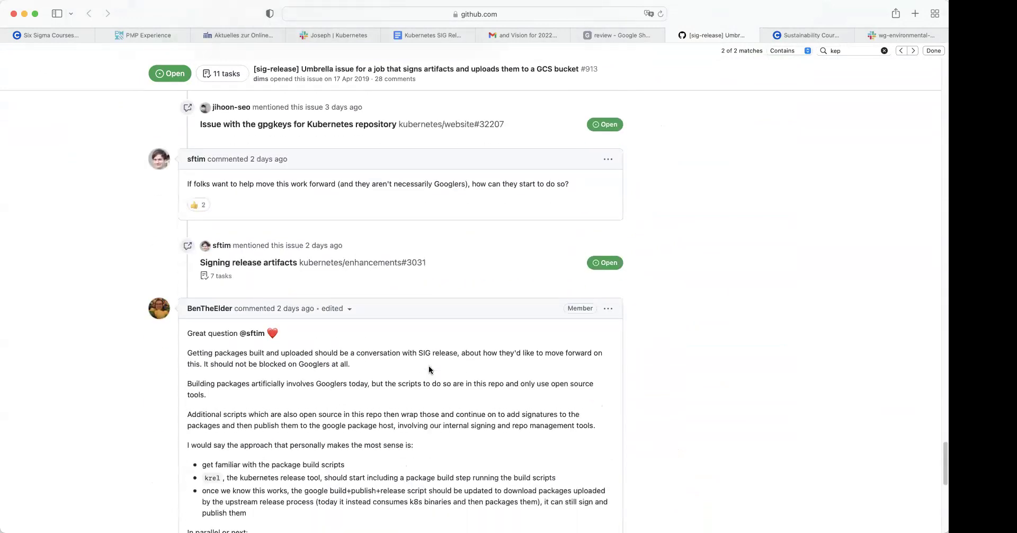
pyautogui.scroll(16, 429, 369)
pyautogui.scroll(8, 429, 369)
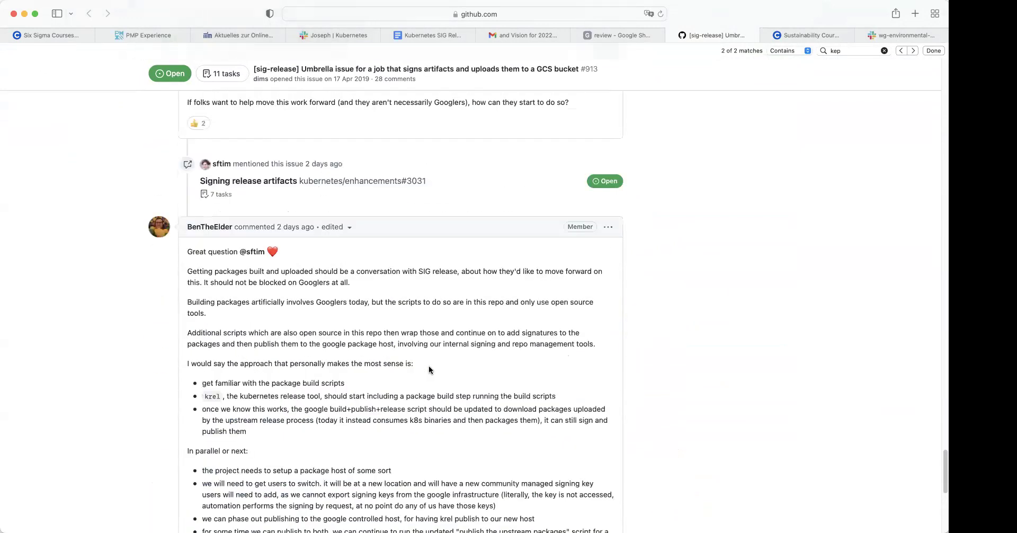
pyautogui.scroll(-3, 429, 370)
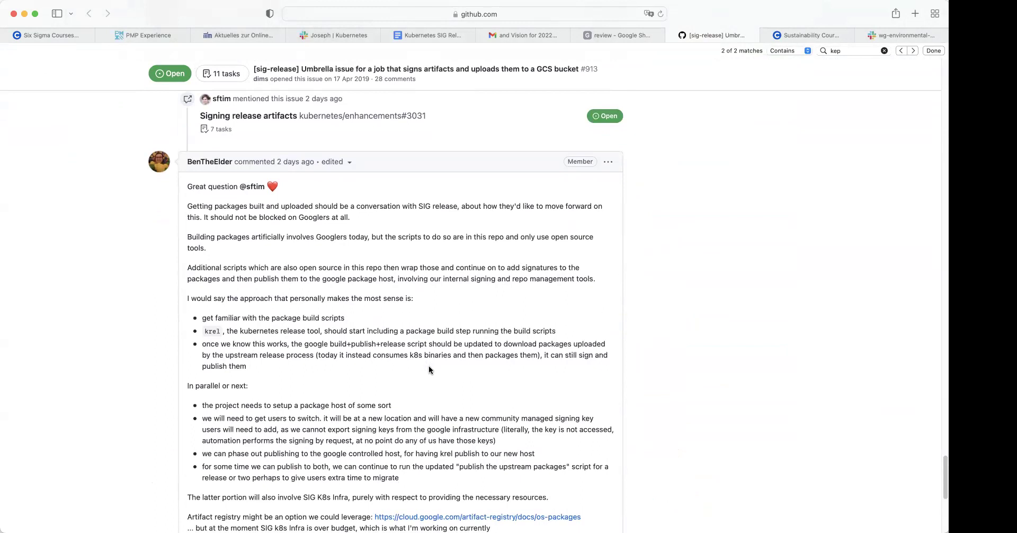
pyautogui.scroll(-1, 429, 369)
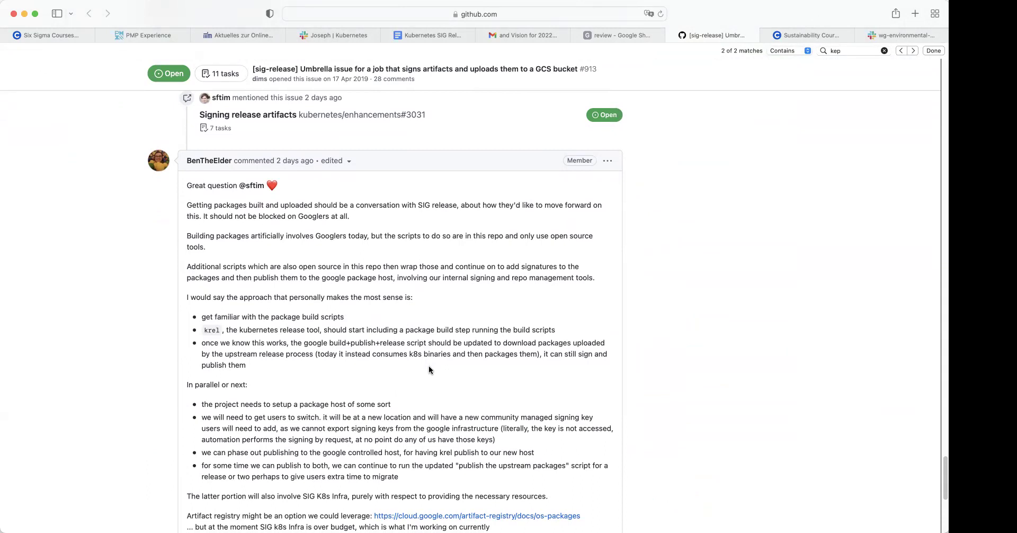
pyautogui.scroll(-1, 429, 369)
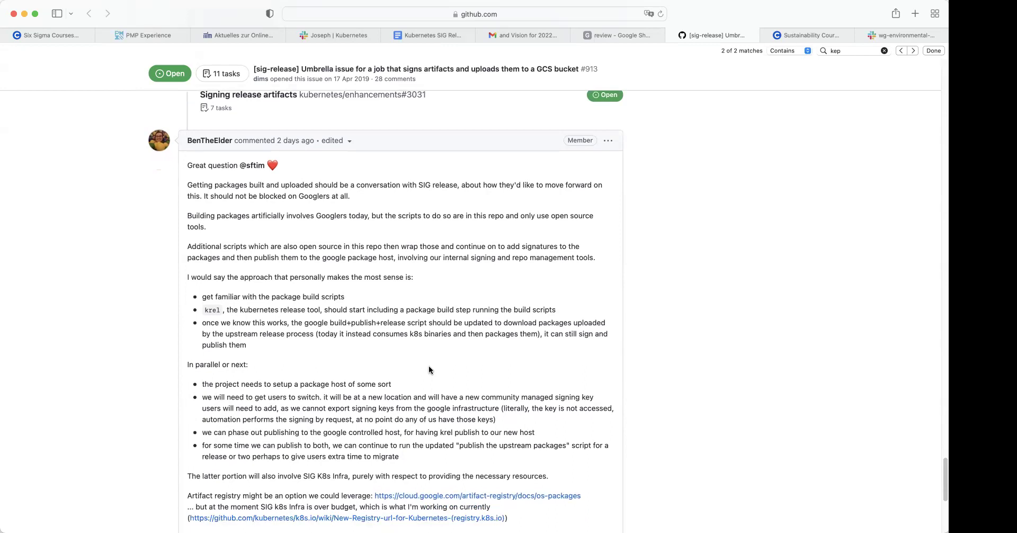
pyautogui.scroll(-1, 429, 369)
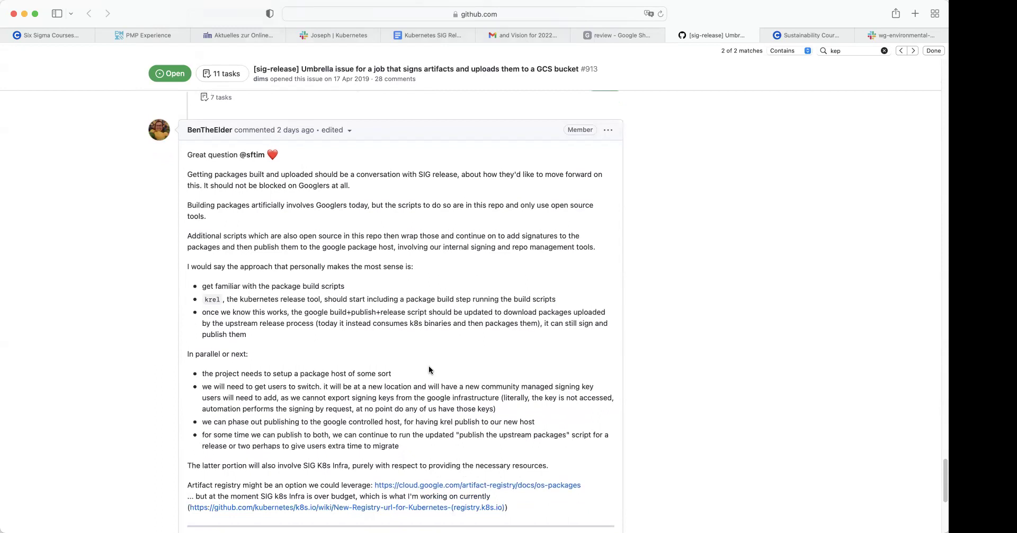
pyautogui.scroll(-1, 429, 369)
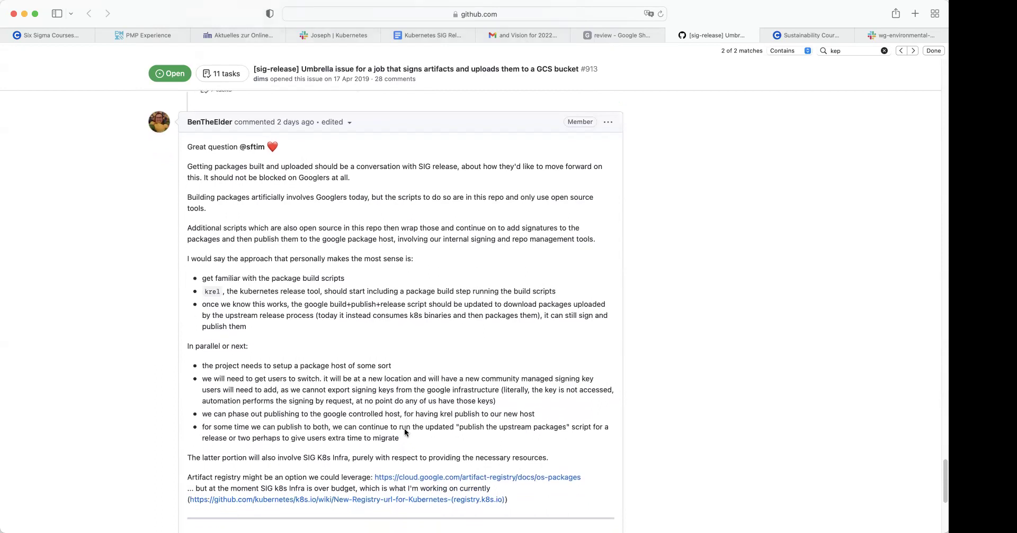
# Step: Highlight the comment's suggested approach from "I would say the approach" through "extra time to migrate", clear the selection, and return to the SIG Release roadmap spreadsheet
pyautogui.moveTo(399, 438); pyautogui.dragTo(189, 259)
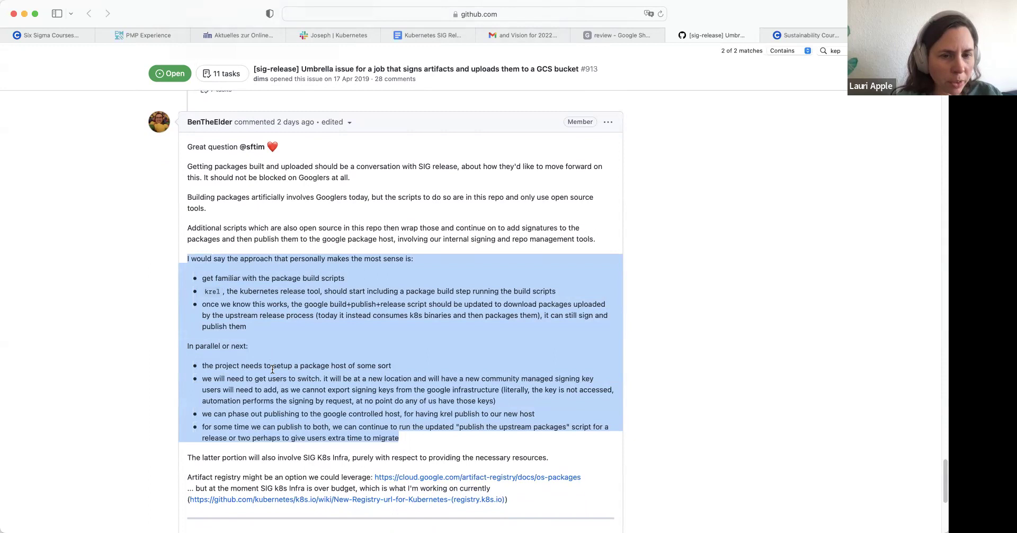
pyautogui.click(253, 278)
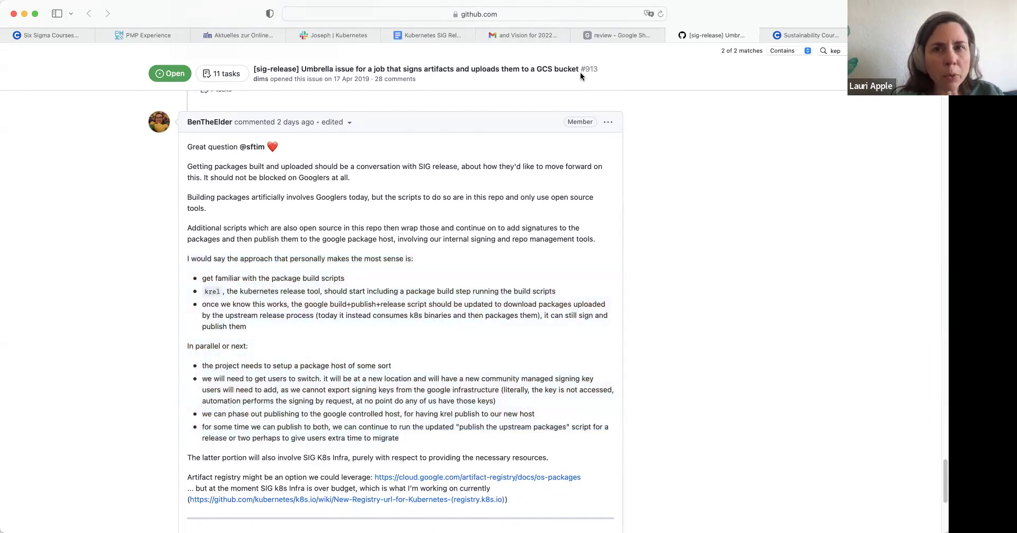
pyautogui.click(619, 35)
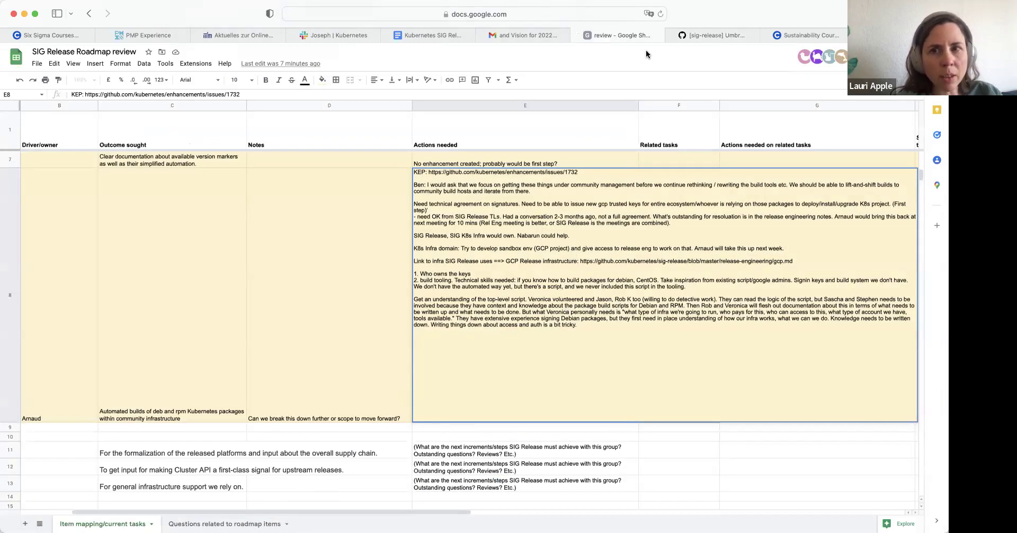
# Step: Review the comment on package build and publishing steps in the GitHub umbrella issue #913, including its list of script links
pyautogui.click(702, 35)
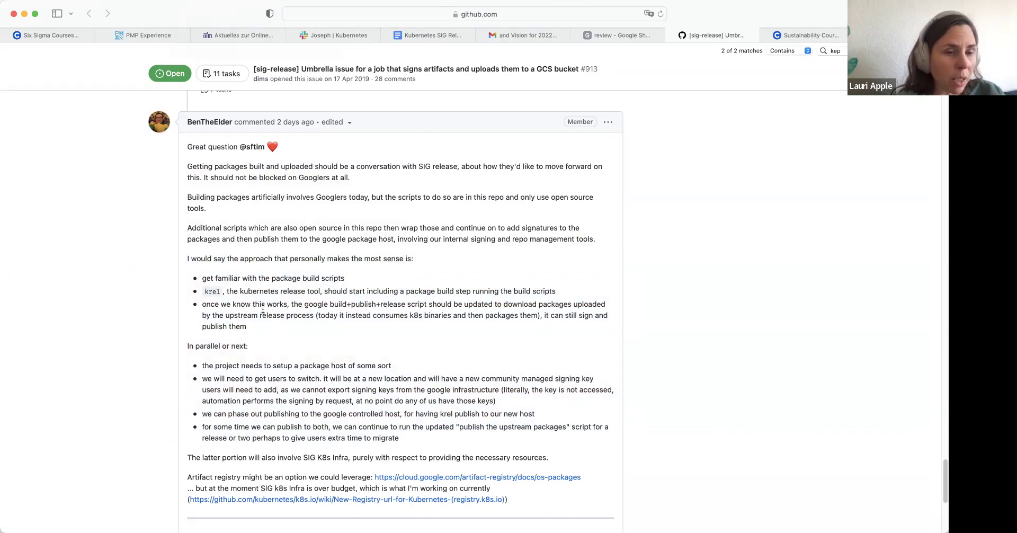
pyautogui.scroll(1, 263, 308)
pyautogui.scroll(-2, 262, 308)
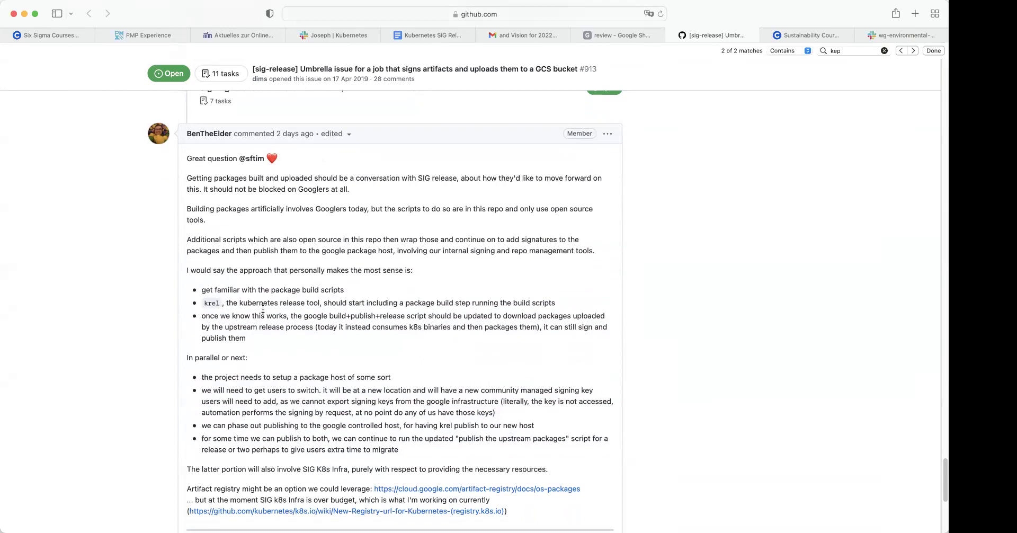
pyautogui.moveTo(615, 39)
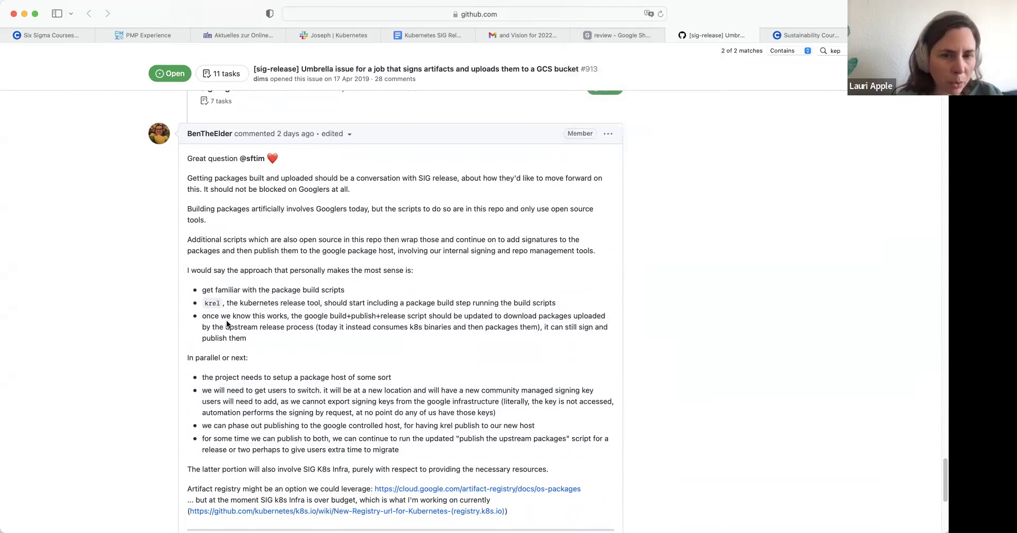
pyautogui.scroll(-1, 225, 431)
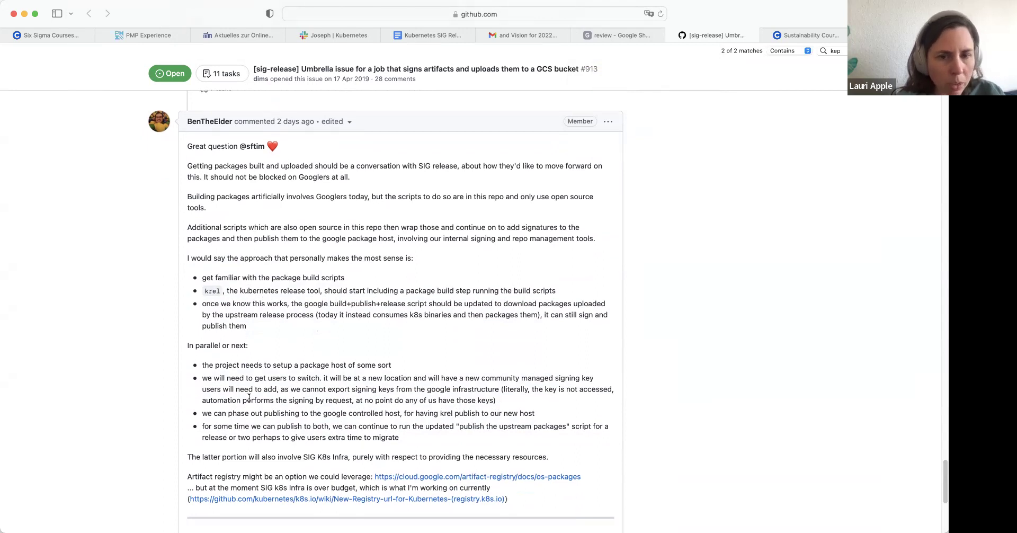
pyautogui.scroll(-2, 248, 413)
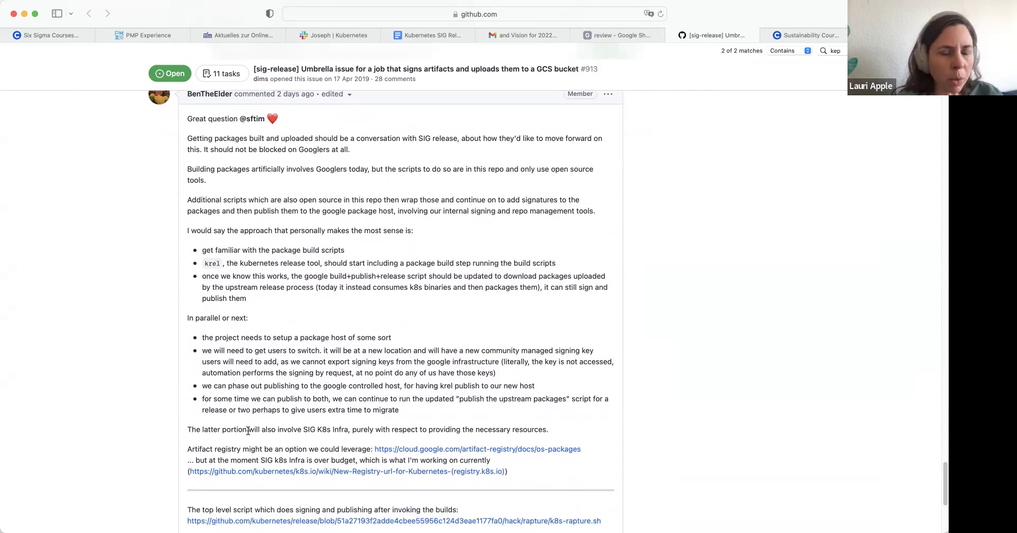
pyautogui.moveTo(408, 411); pyautogui.dragTo(189, 237)
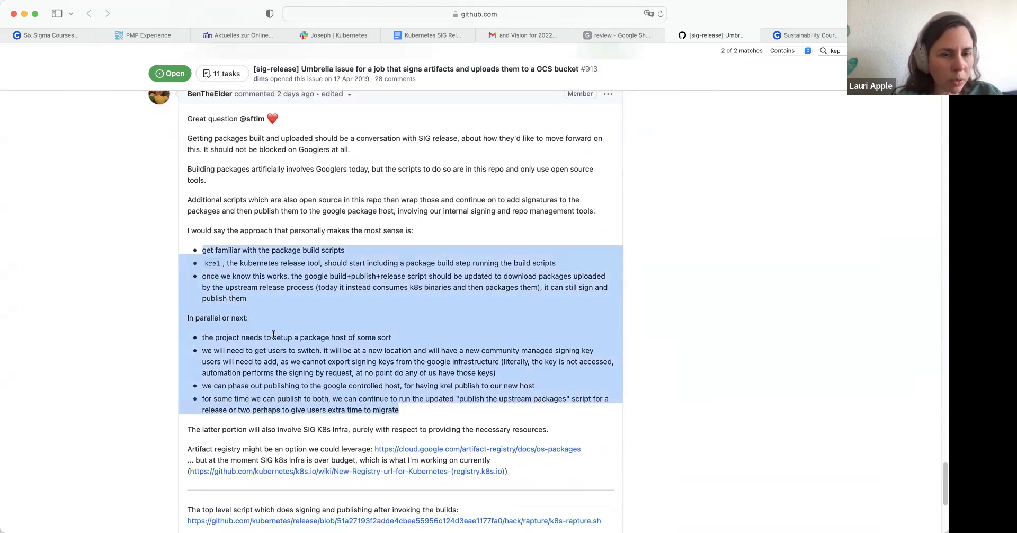
pyautogui.click(315, 267)
pyautogui.scroll(1, 314, 267)
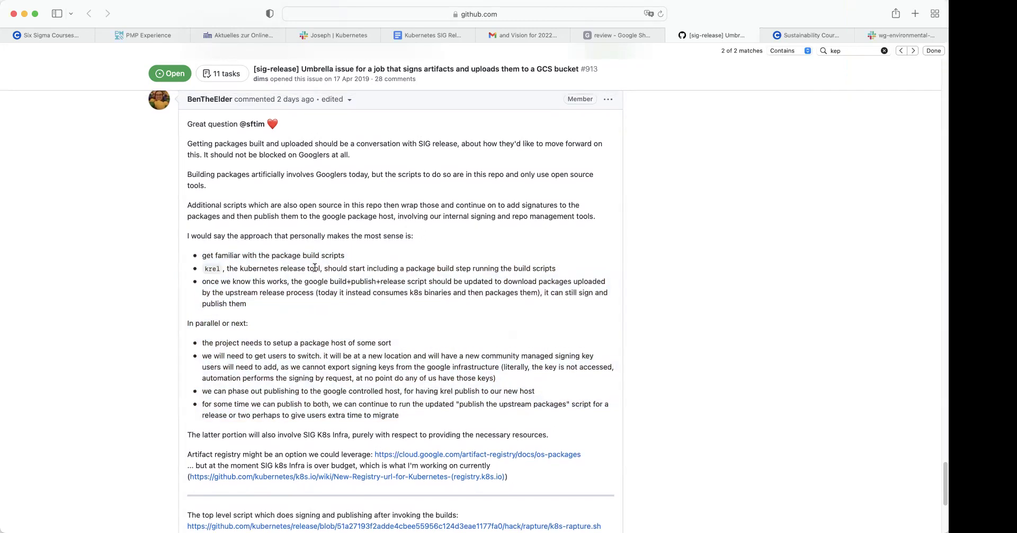
pyautogui.scroll(-3, 314, 267)
pyautogui.scroll(-3, 315, 268)
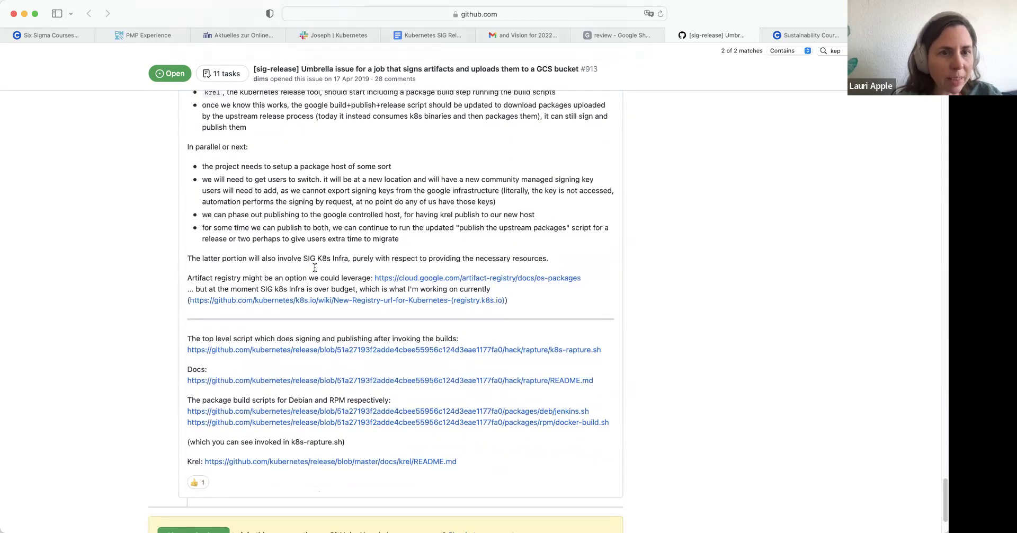
pyautogui.scroll(4, 314, 267)
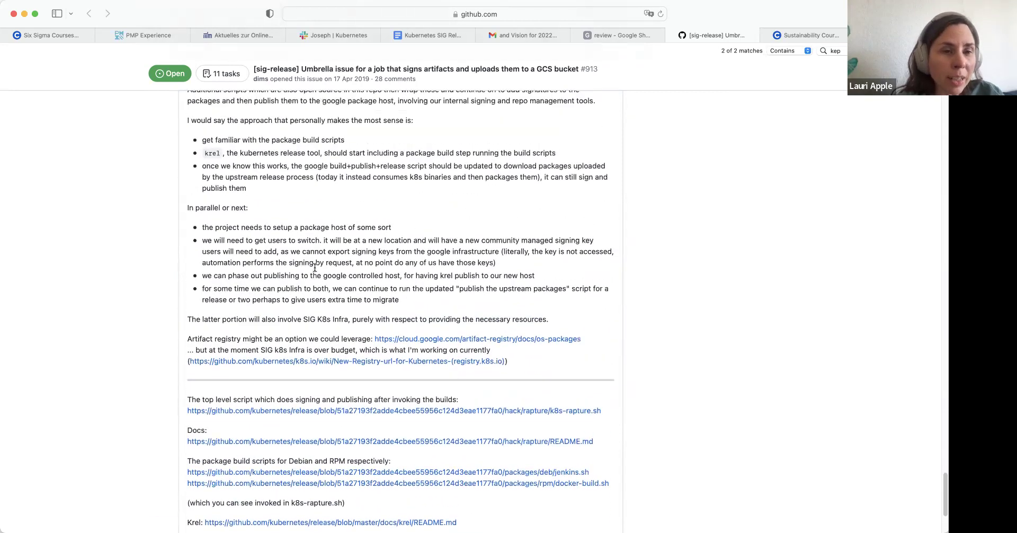
pyautogui.scroll(4, 315, 267)
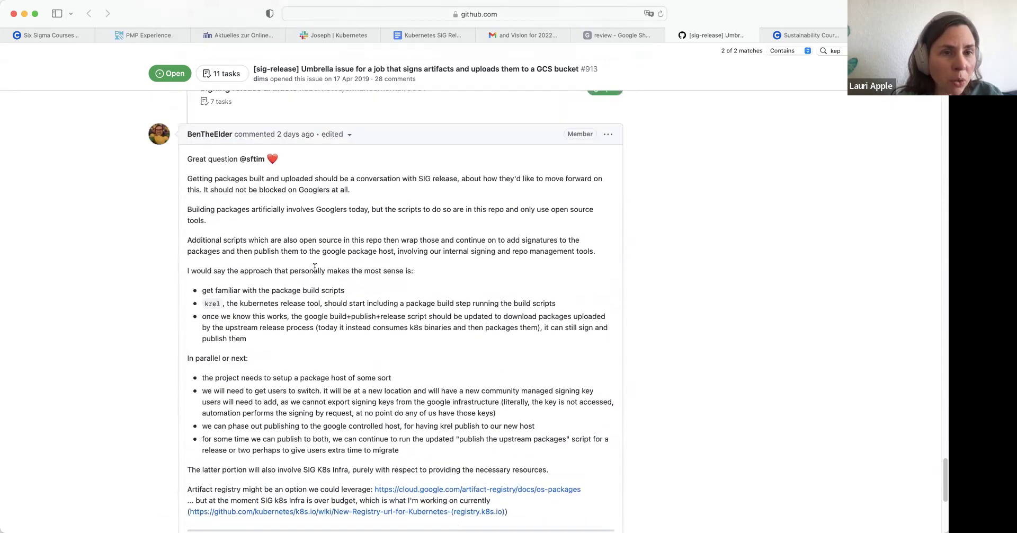
# Step: In the roadmap sheet's C8, append a contributor's note: "for my team, the process is very painful. When we need to collaborate on this, it has become inefficient."
pyautogui.click(618, 36)
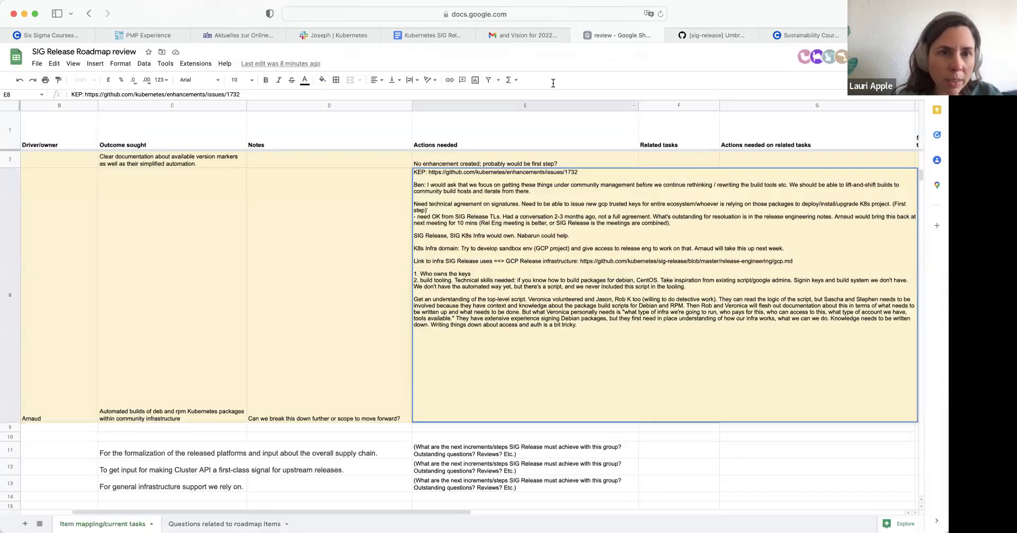
pyautogui.click(367, 237)
pyautogui.click(293, 384)
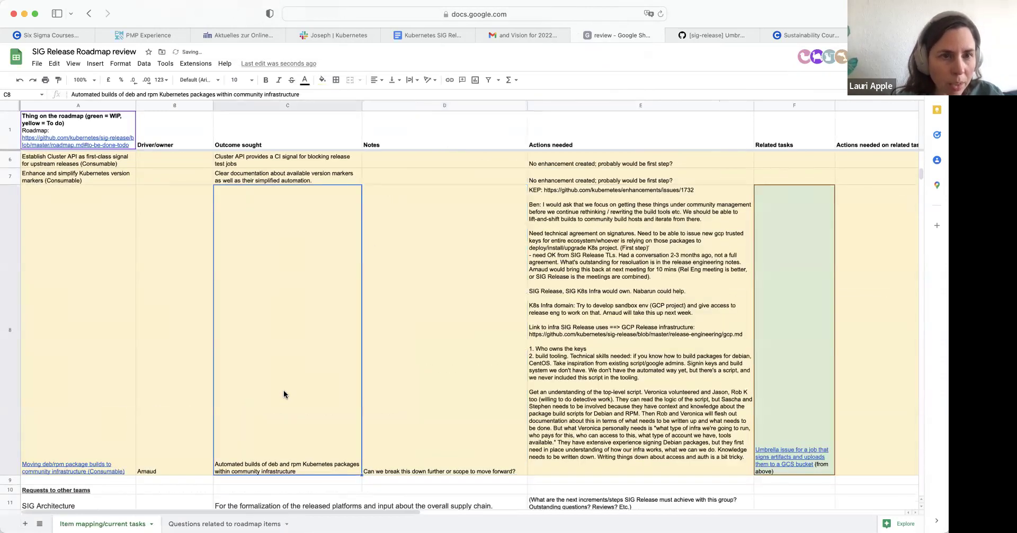
pyautogui.doubleClick(275, 440)
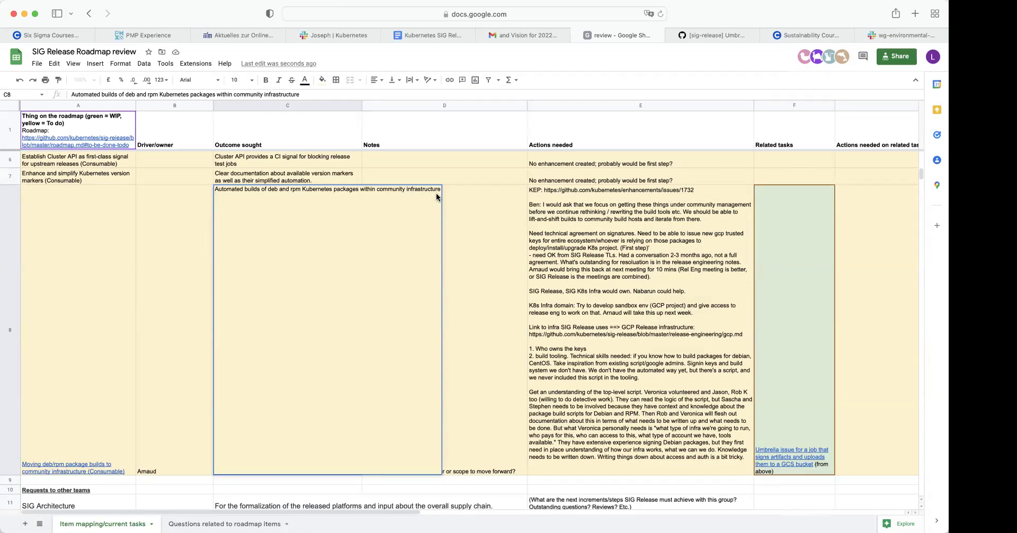
pyautogui.write('Veronica: for my team, the process is very painful.')
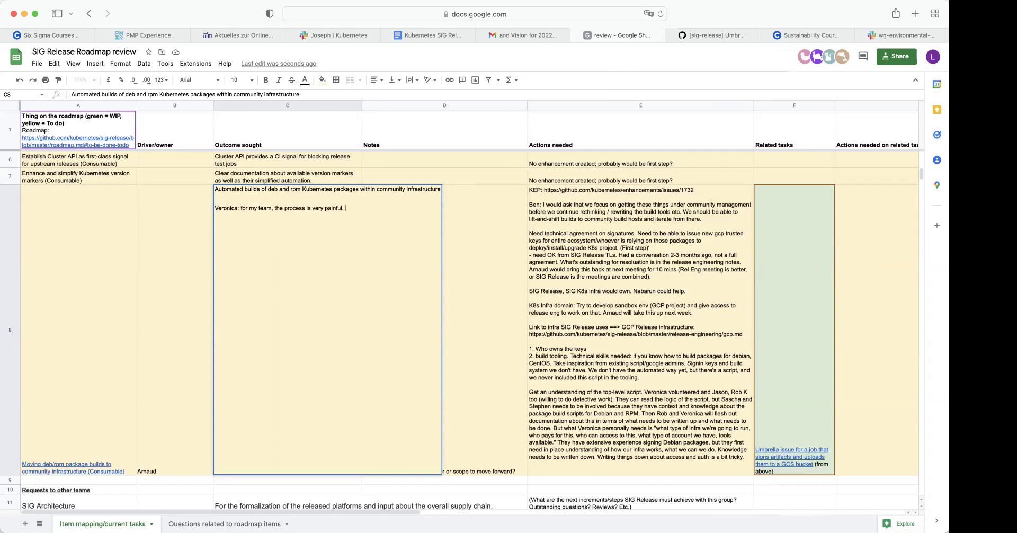
pyautogui.write(' When we need to coa')
pyautogui.press('BackSpace')
pyautogui.write('llaborate on this, it has become in')
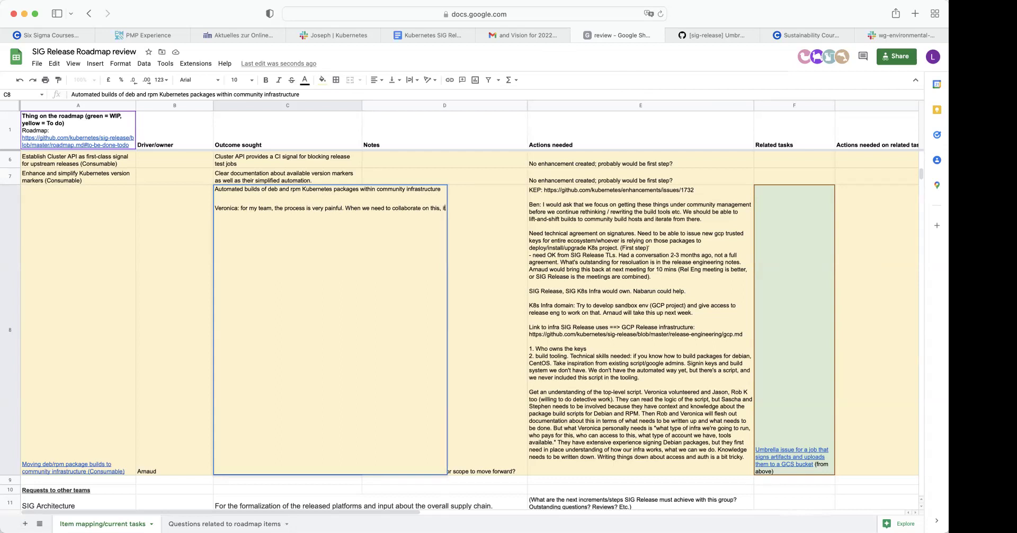
pyautogui.write('effec')
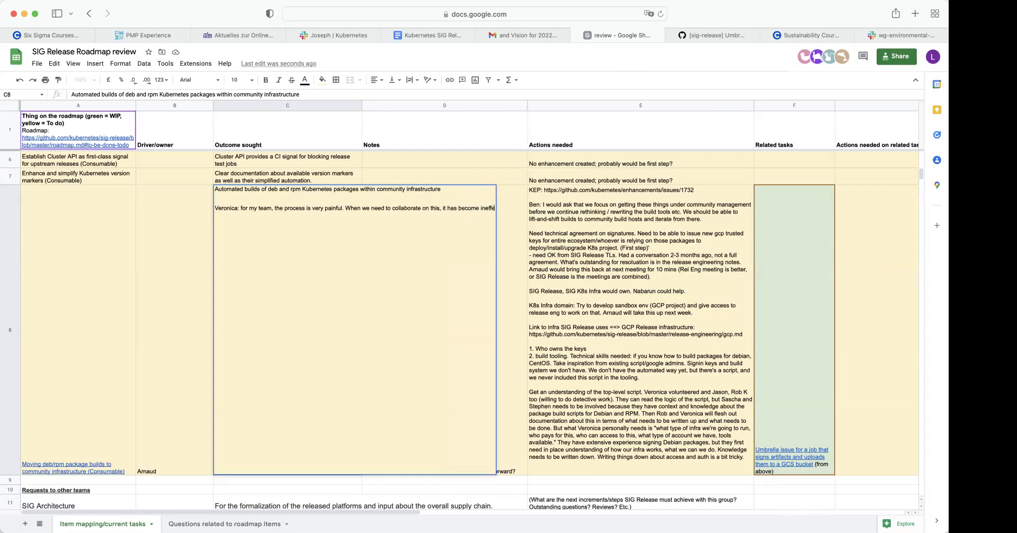
pyautogui.press('BackSpace')
pyautogui.press('BackSpace')
pyautogui.write('ineffic')
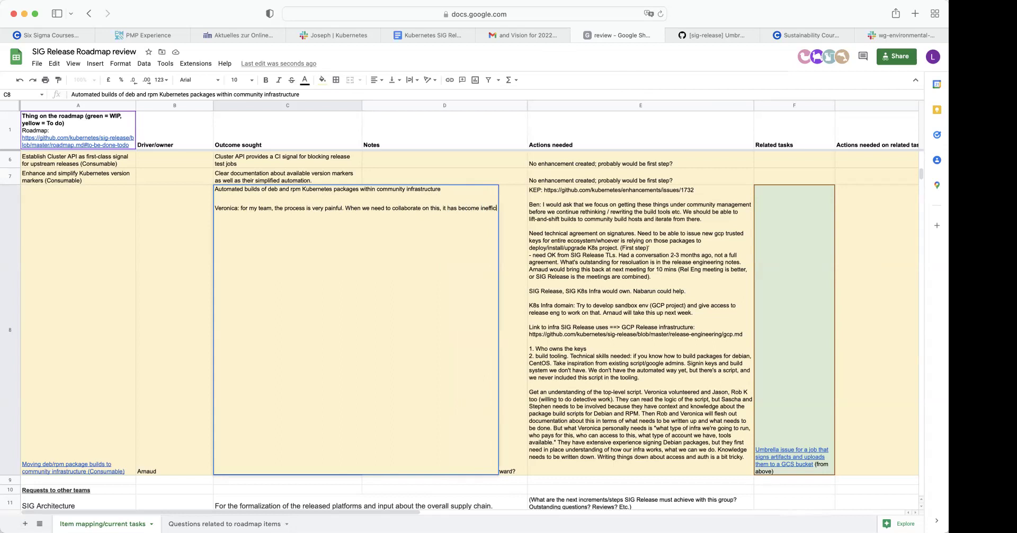
pyautogui.write('ient.')
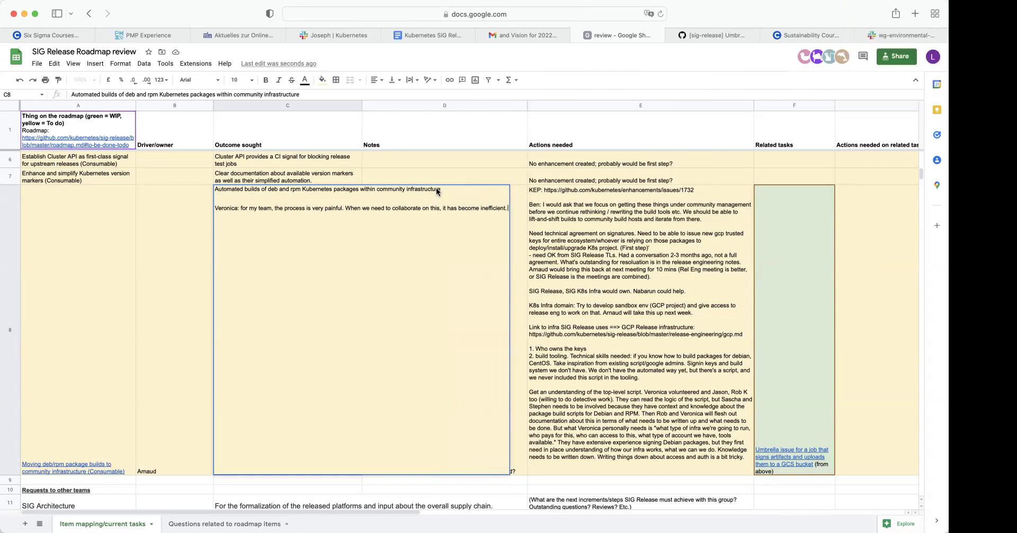
# Step: Continue the C8 note with "Success would be that we can be independent and that we can publish releases by ourselves without having to reply on Google people."
pyautogui.write('S')
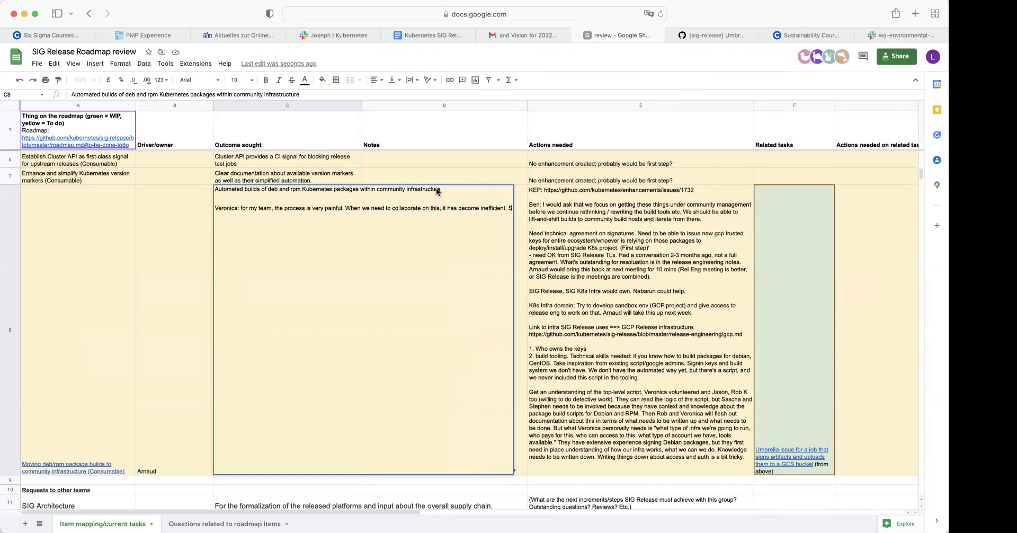
pyautogui.write('uccess would be tha')
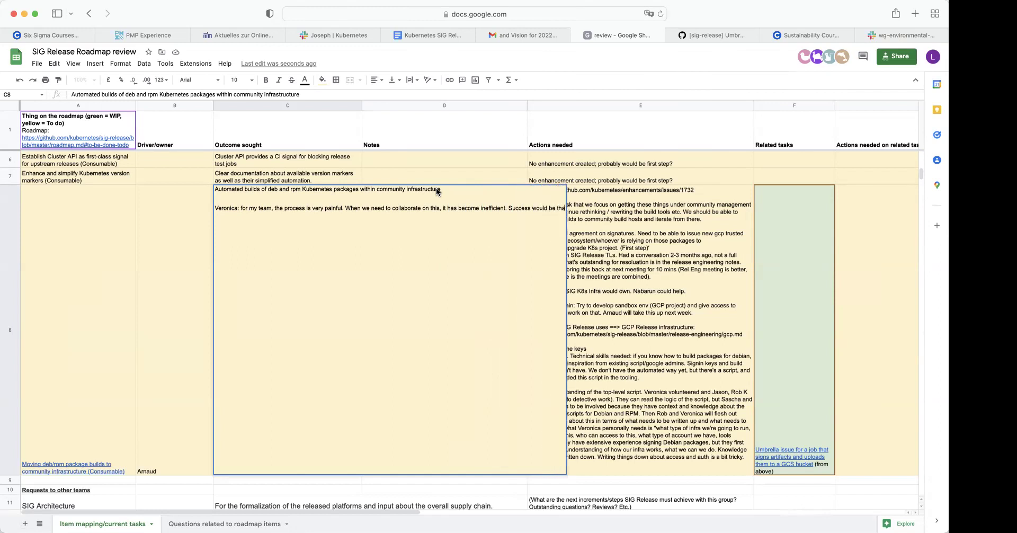
pyautogui.write('t we can be independent and that we can publis')
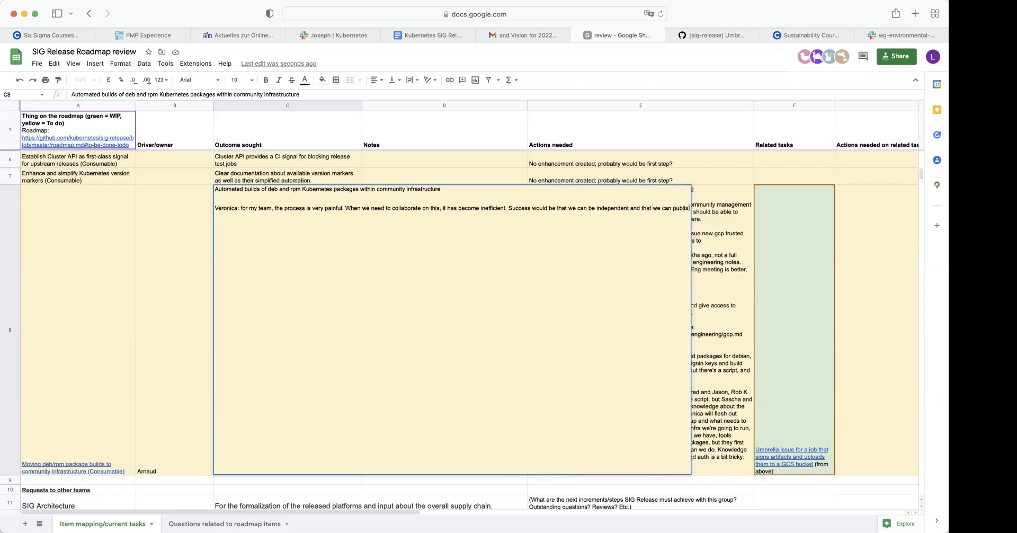
pyautogui.write('by')
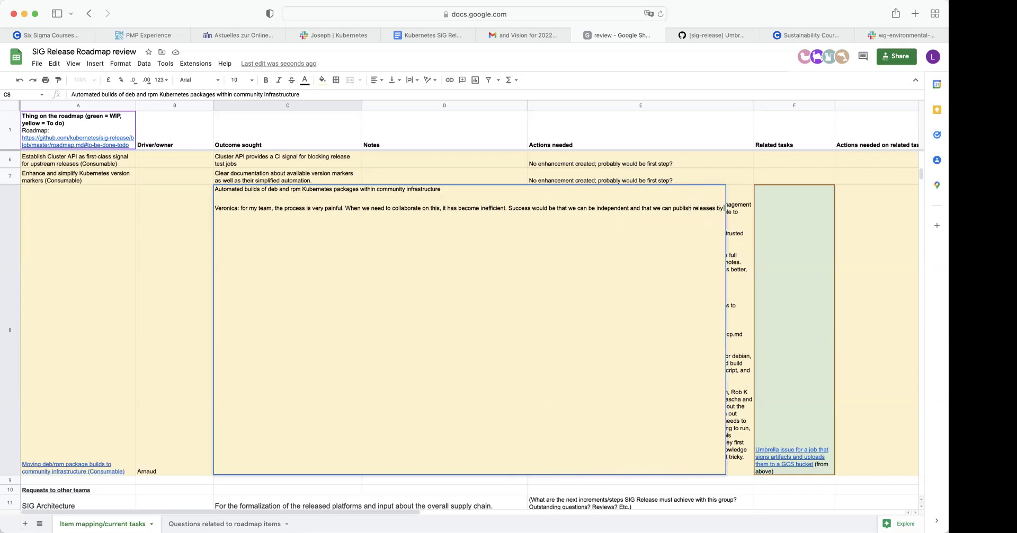
pyautogui.write(' ourselves without hav')
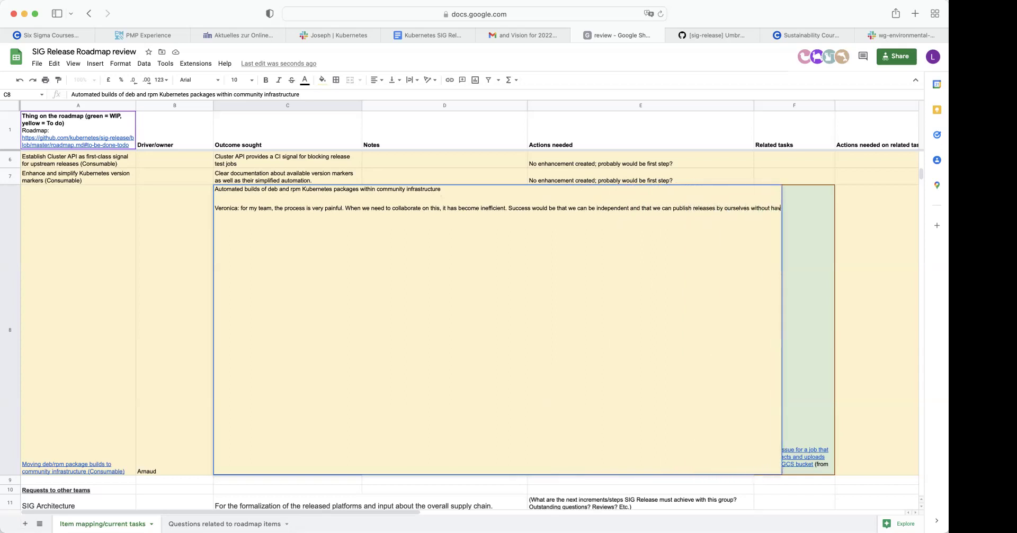
pyautogui.write('ing to reply')
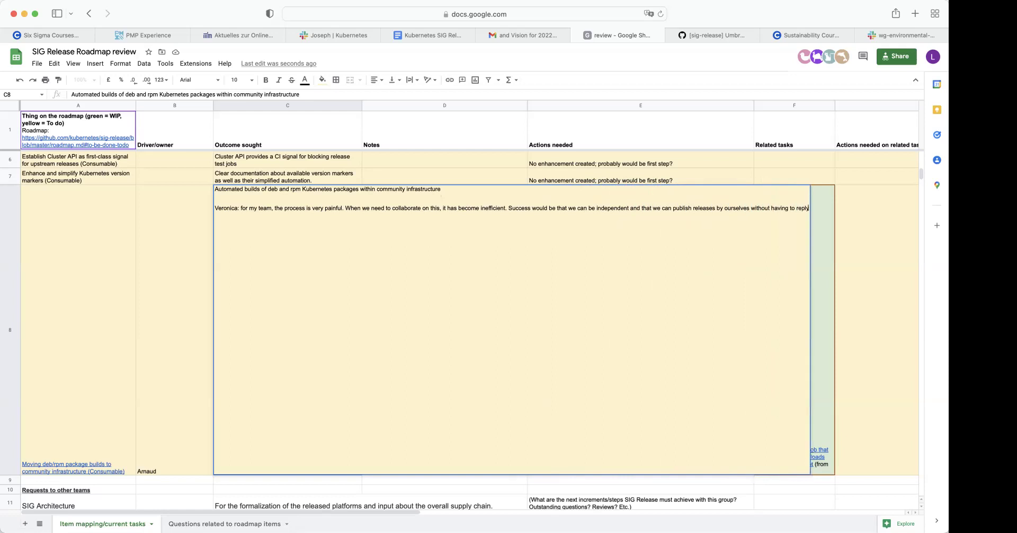
pyautogui.write(' on Google')
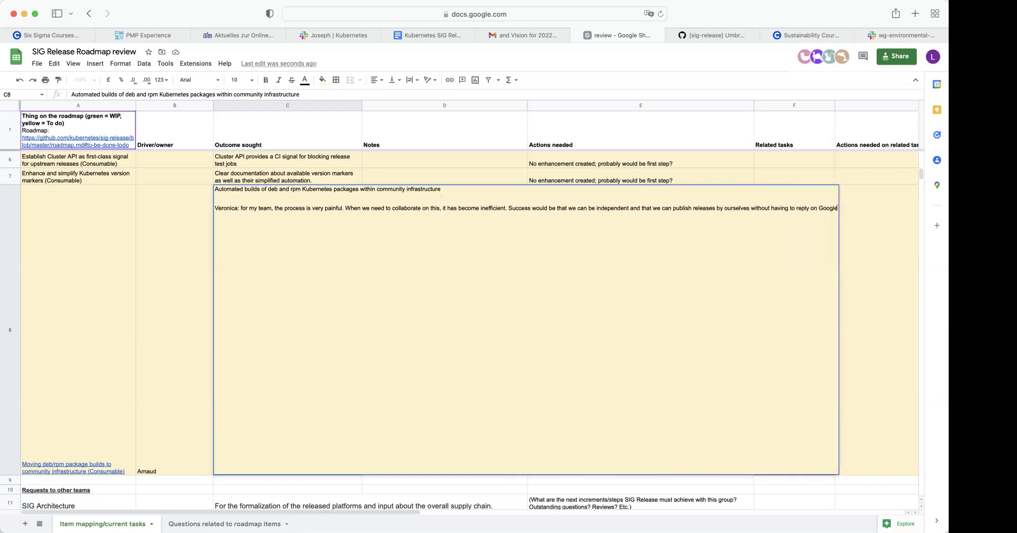
pyautogui.write(' people.')
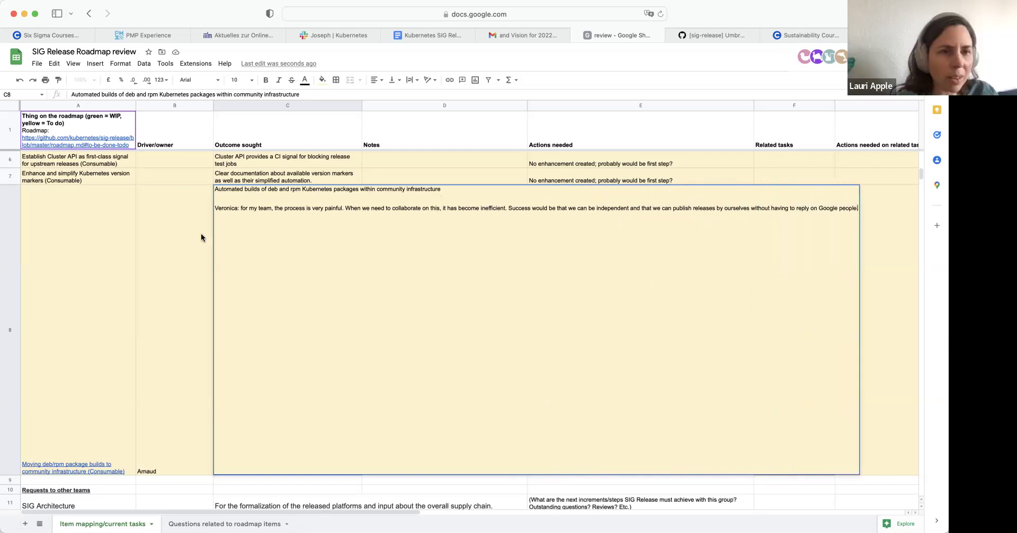
pyautogui.click(201, 233)
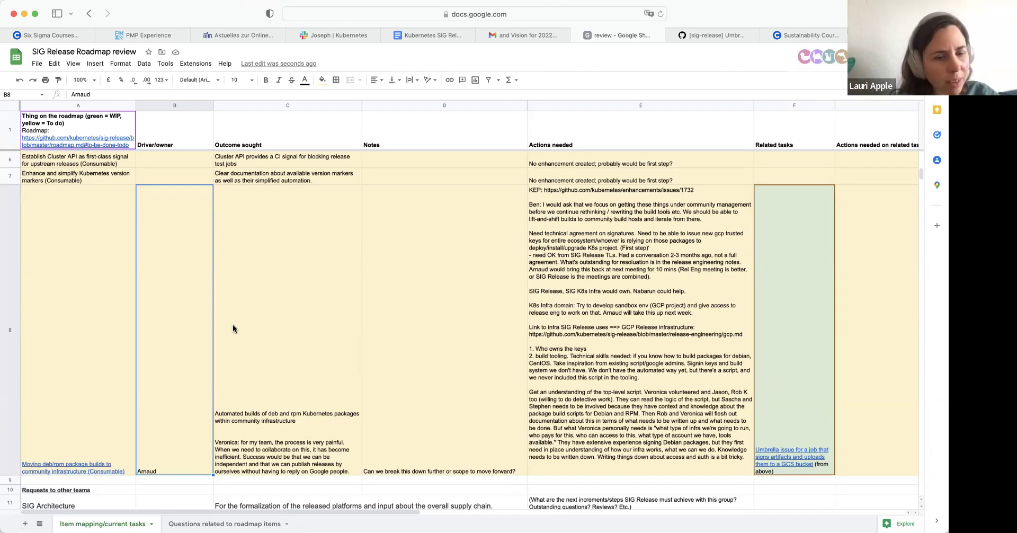
# Step: Remove the trailing blank lines from the Actions needed cell E8 of the deb/rpm package builds row
pyautogui.doubleClick(637, 400)
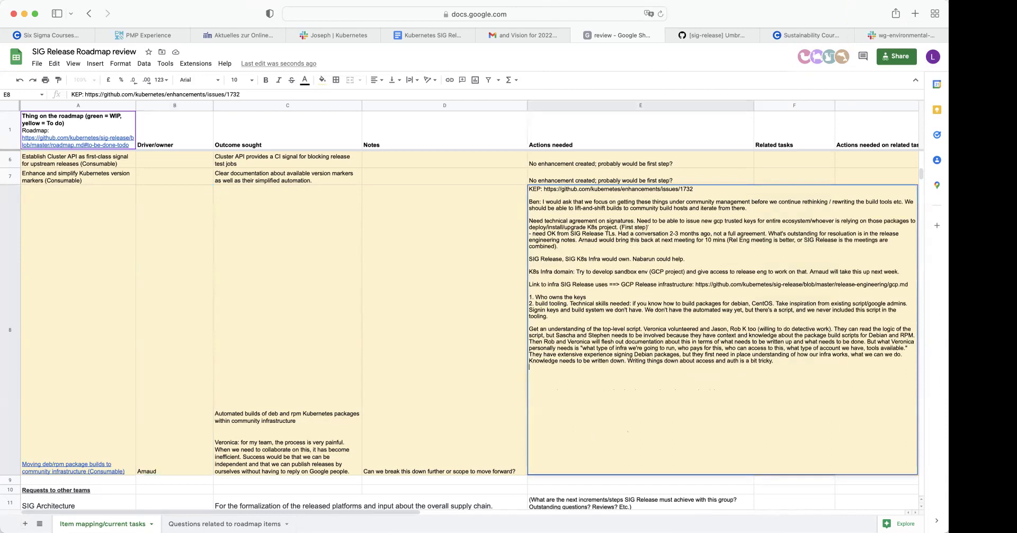
pyautogui.click(440, 372)
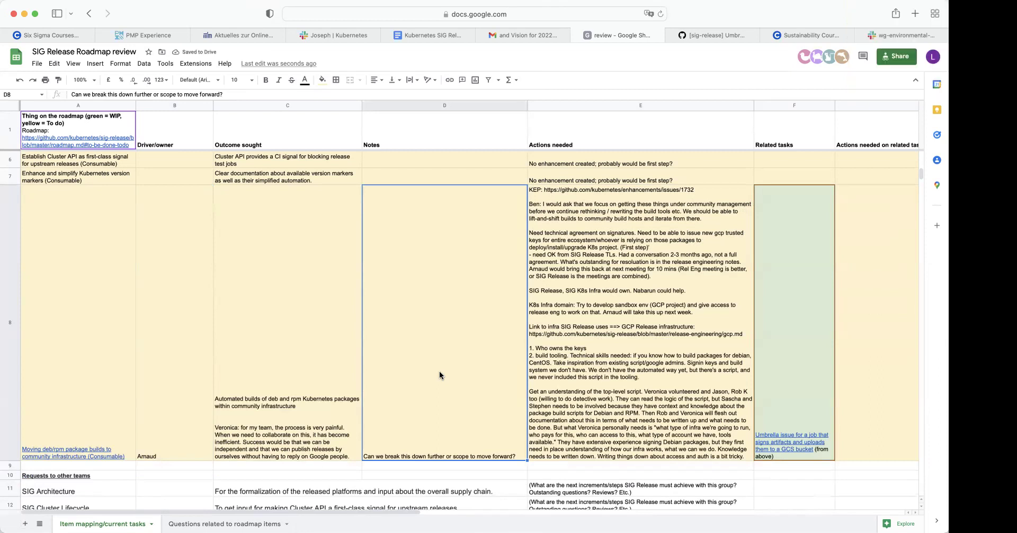
pyautogui.scroll(3, 440, 374)
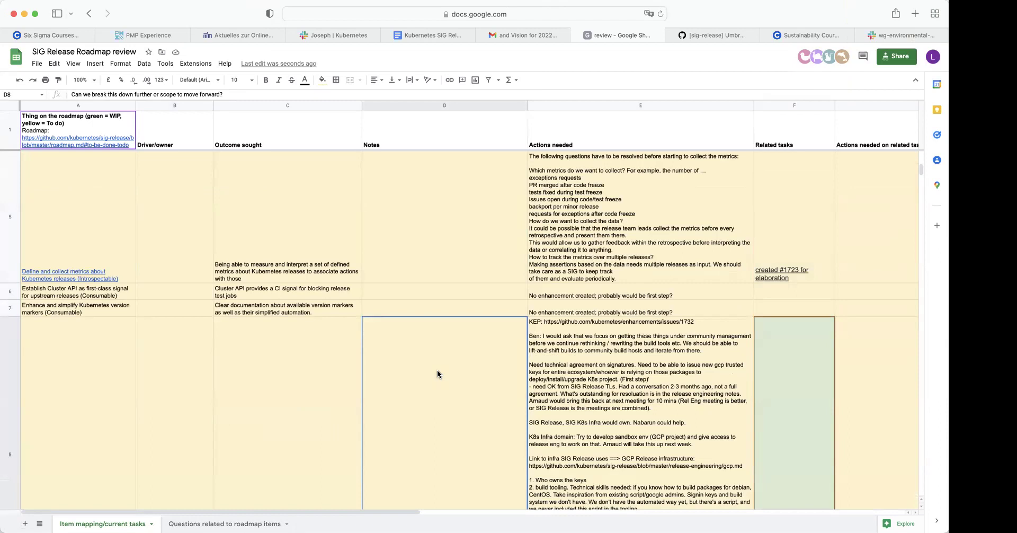
pyautogui.scroll(-3, 437, 373)
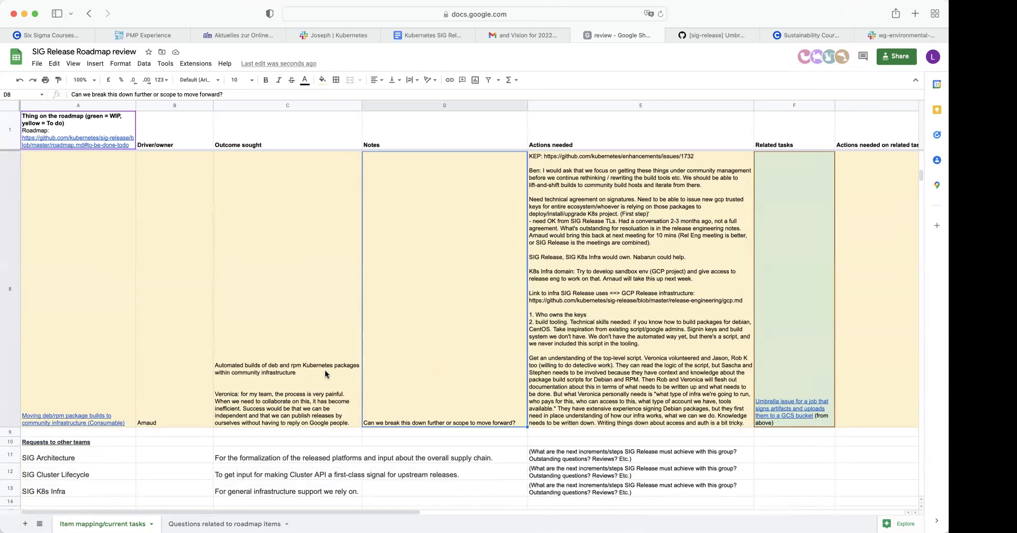
# Step: Append to the Outcome sought cell C8 the quote "I'm cutting a release using tooling/Alpha release using community infra."
pyautogui.click(325, 395)
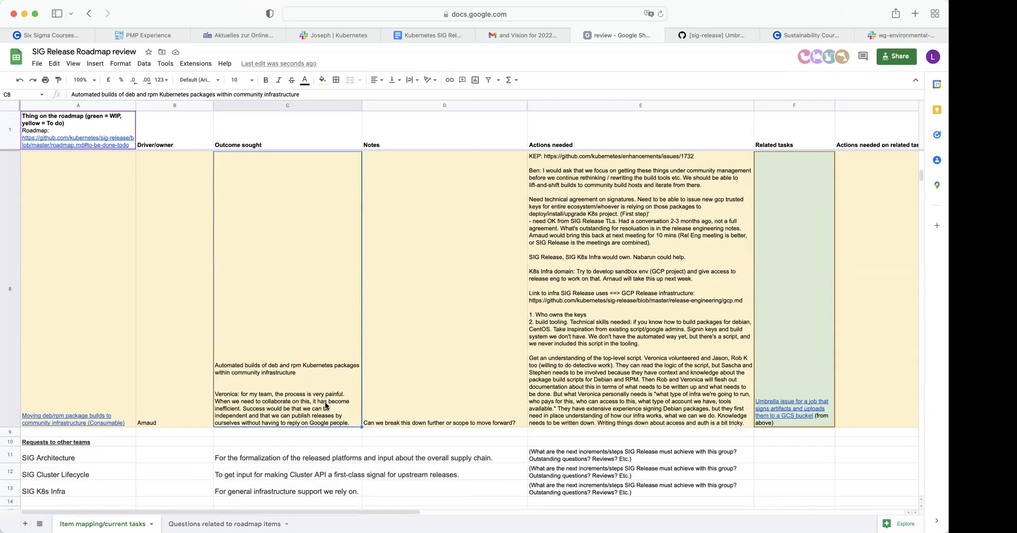
pyautogui.doubleClick(325, 401)
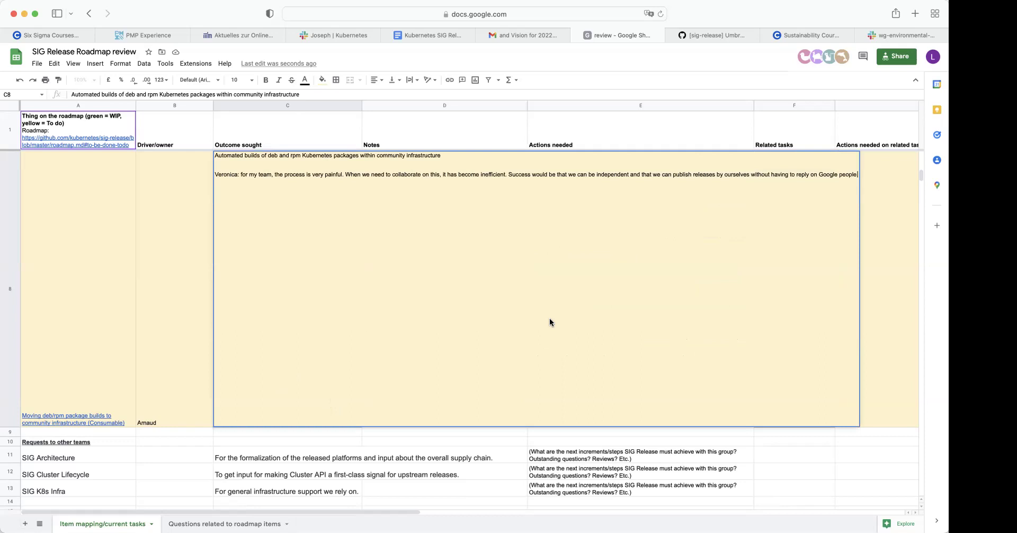
pyautogui.write('"I\'m cu')
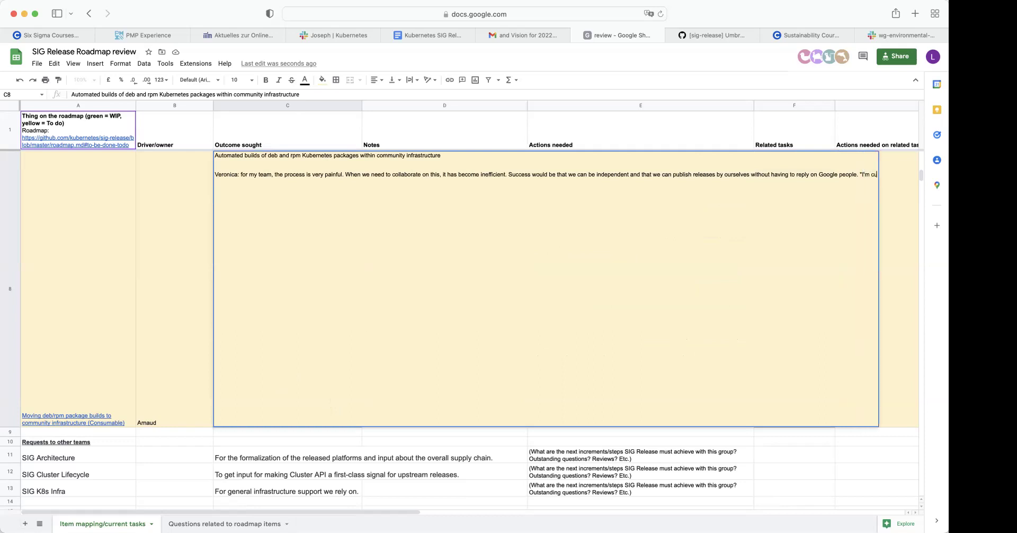
pyautogui.write('tting a release us')
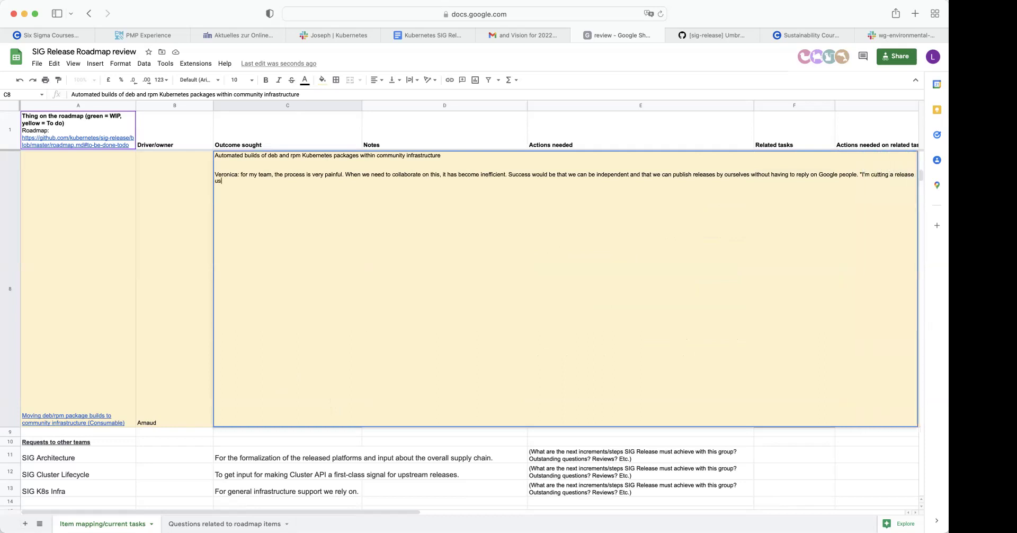
pyautogui.write('ing tooling/Alpha release using community infra."')
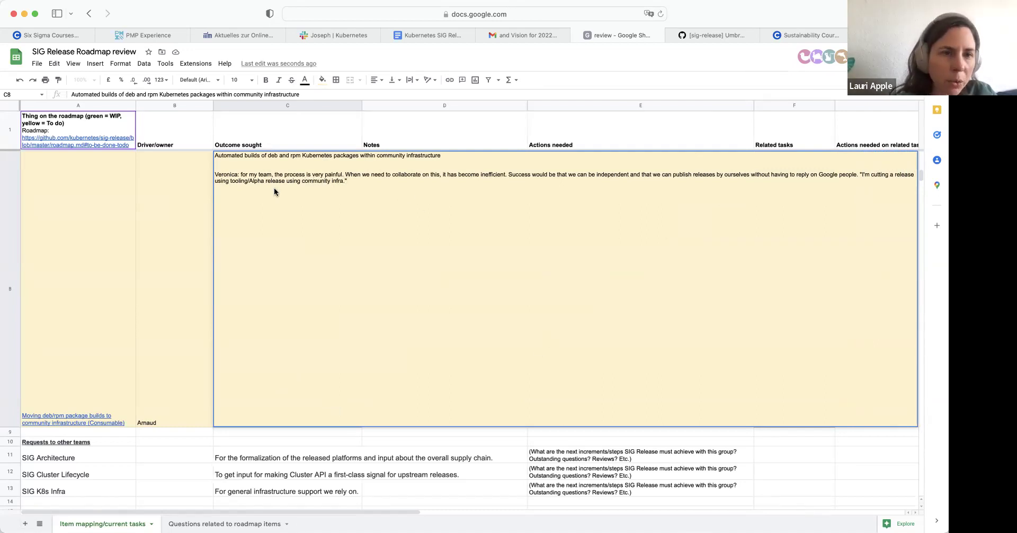
# Step: Reword the quote at the end of C8 to "I'm cutting a Alpha release using community infra tooling."
pyautogui.click(894, 175)
pyautogui.write('Alpha')
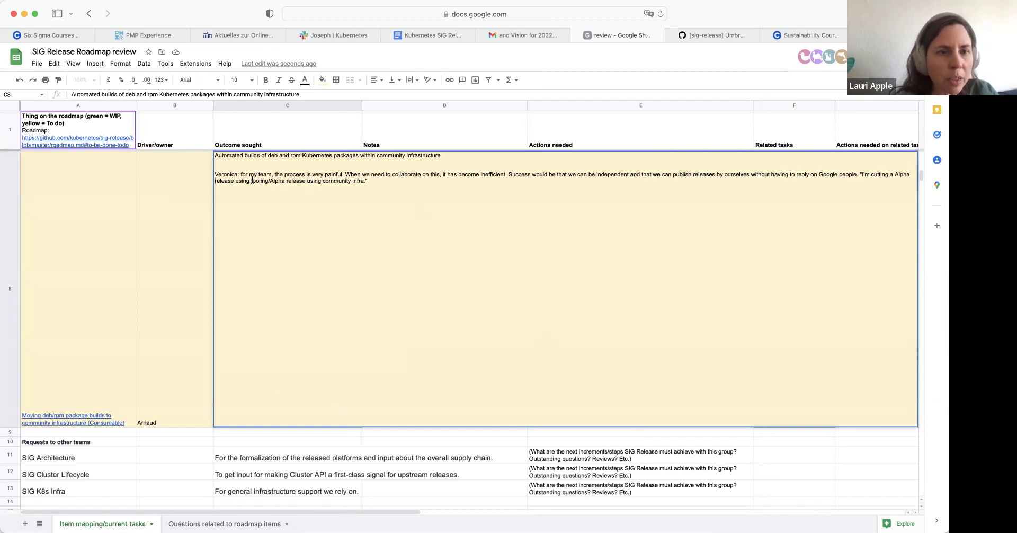
pyautogui.moveTo(251, 180); pyautogui.dragTo(322, 180)
pyautogui.press('BackSpace')
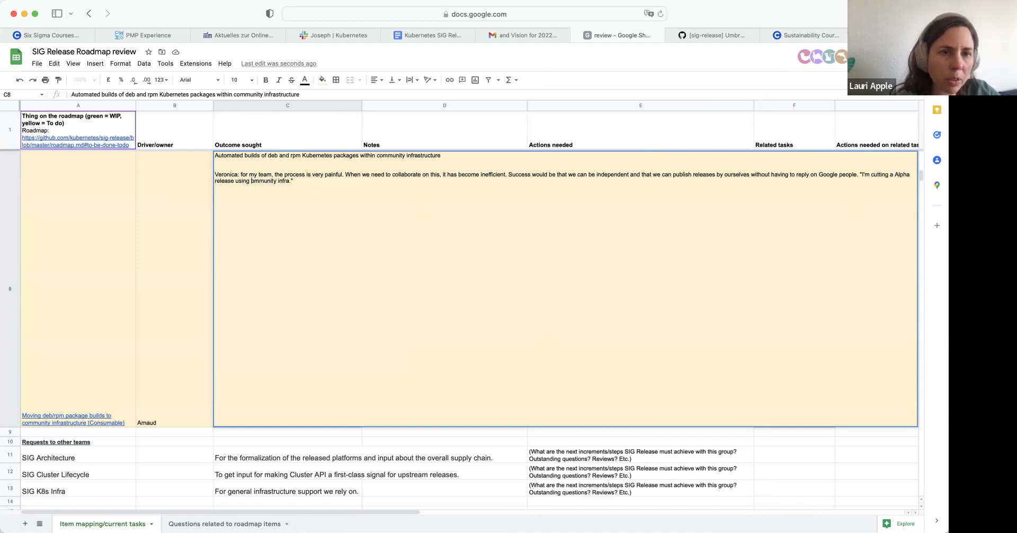
pyautogui.write('tooling')
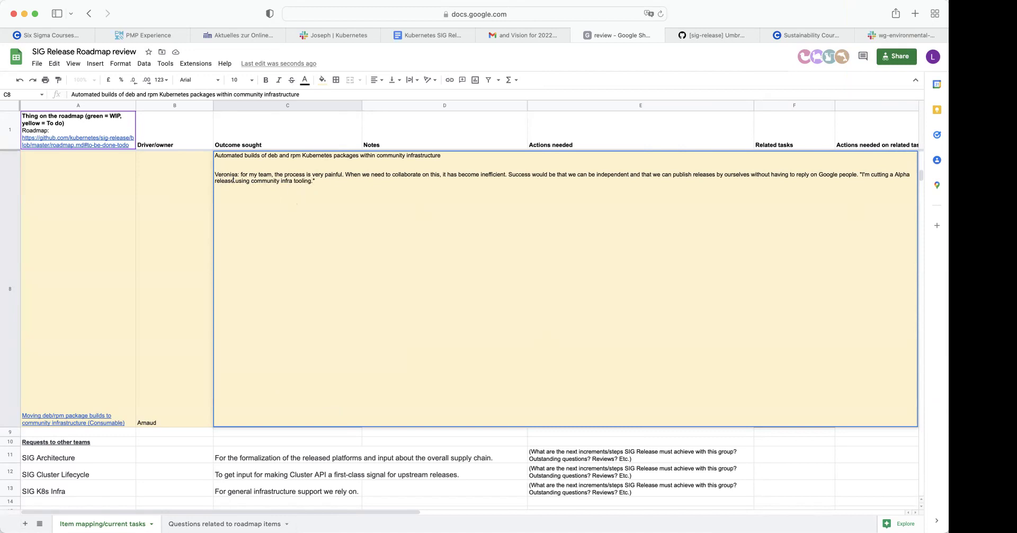
# Step: Put the C8 quote on its own line, prefixed with the driver's first name and "success ="
pyautogui.click(860, 175)
pyautogui.hotkey('alt', 'Return')
pyautogui.write('Arnaud: ')
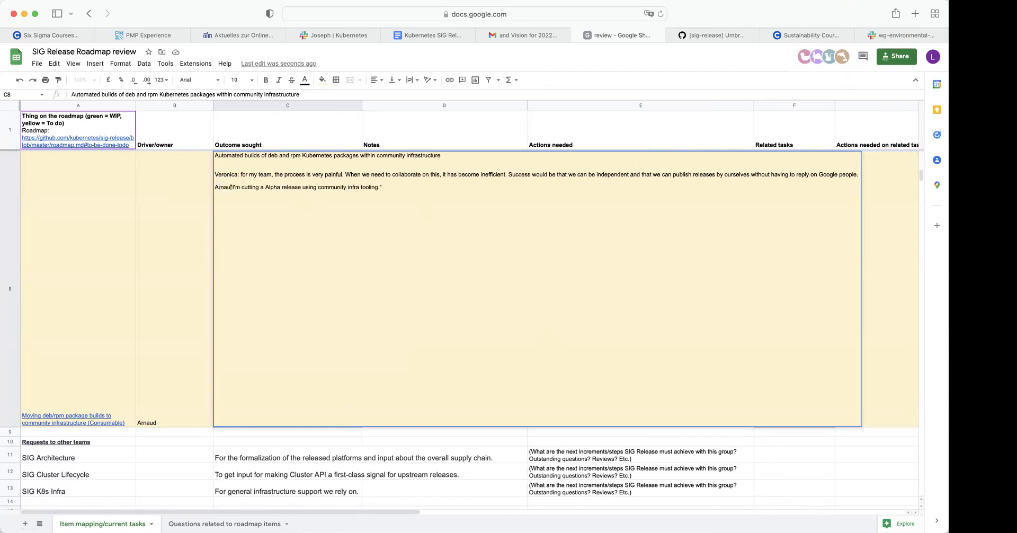
pyautogui.write('success =')
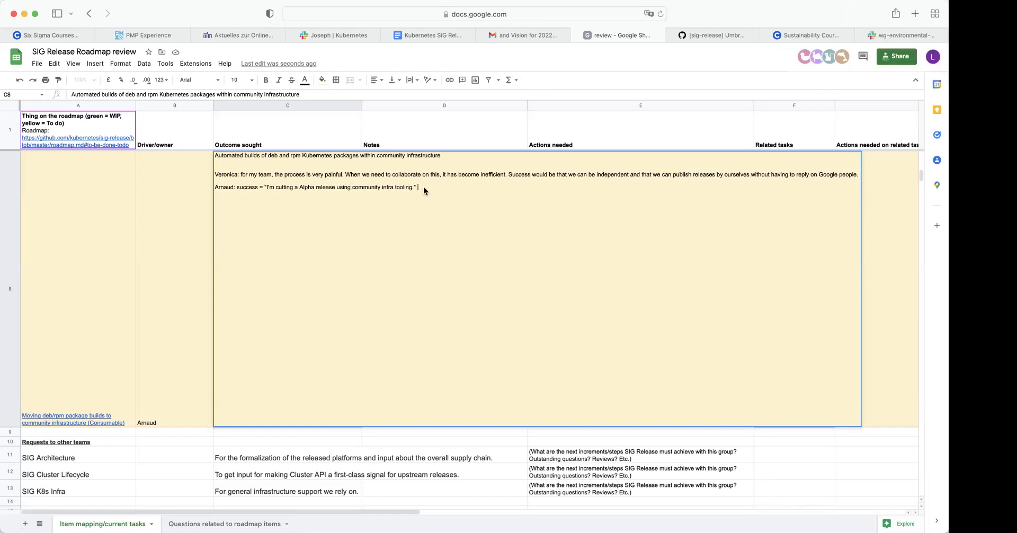
# Step: Continue the C8 note with "We can push system package in community infra. Then next step would be to inform the community"
pyautogui.write('e can push system package in community infra. Then sn')
pyautogui.press('BackSpace')
pyautogui.press('BackSpace')
pyautogui.write('next ')
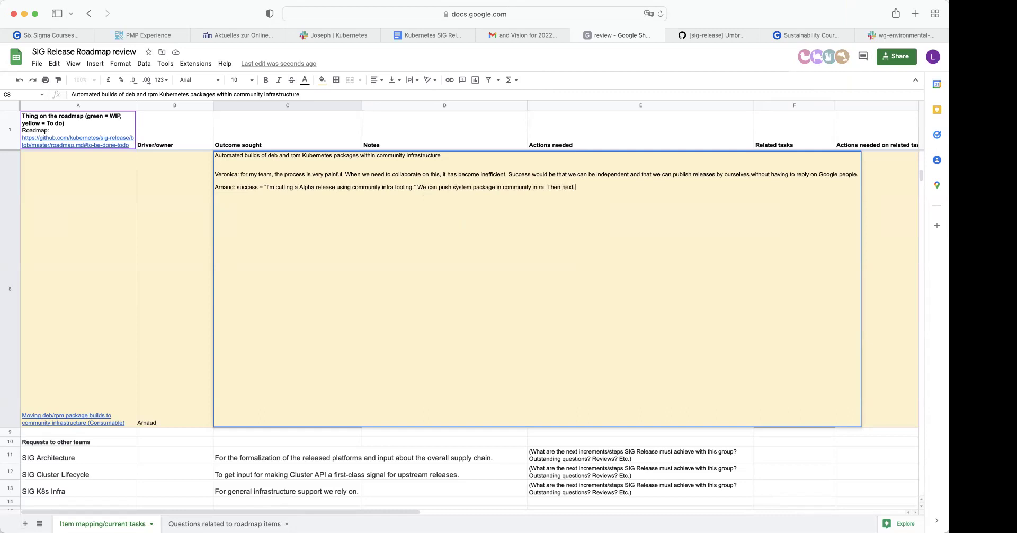
pyautogui.write('step would be to inform the community')
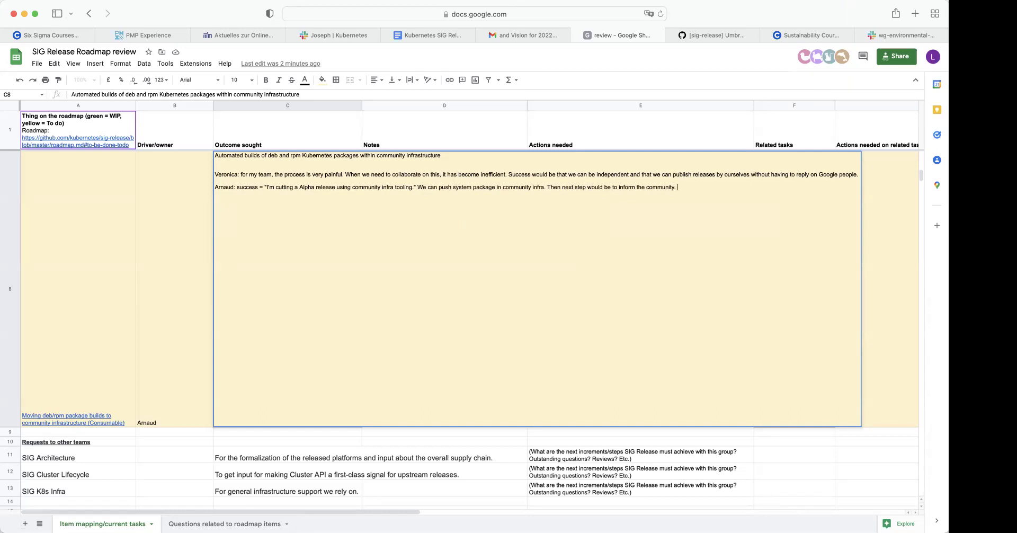
# Step: Finish the C8 note with "so we don't break people over just one milestone. People will need to migrate from the Google registry to the community registry."
pyautogui.write("so we don't break people over just one milesto")
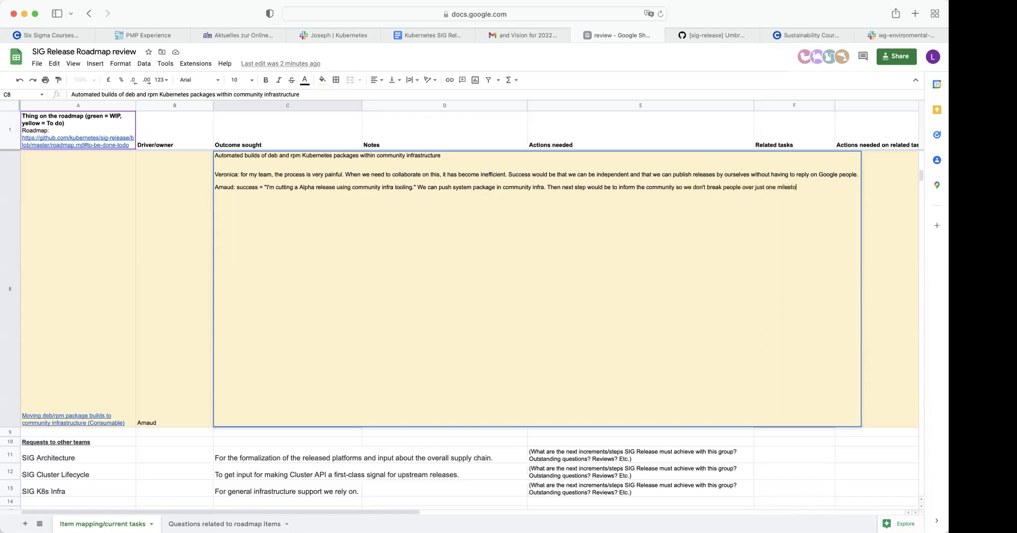
pyautogui.write('ne. People will need to m')
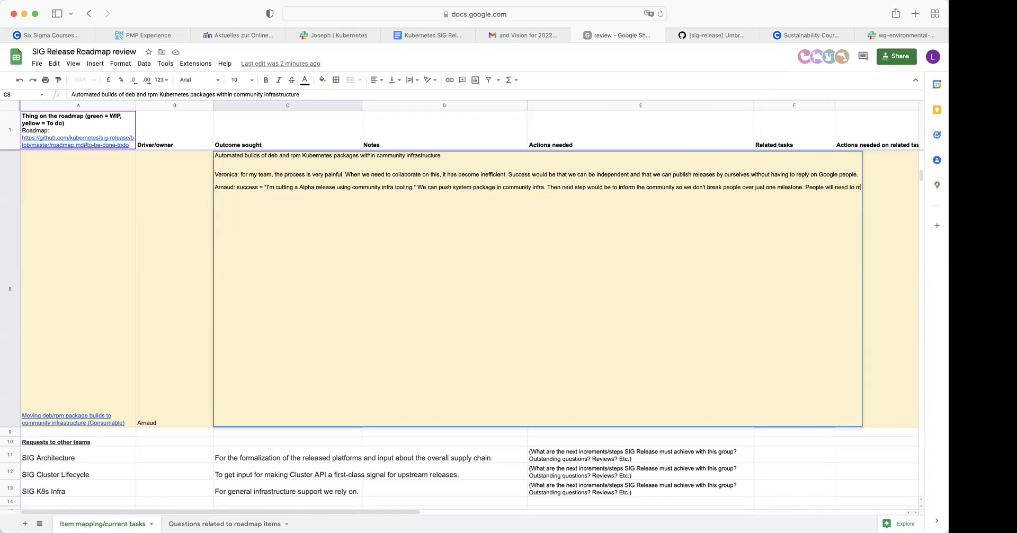
pyautogui.write('igrate from the')
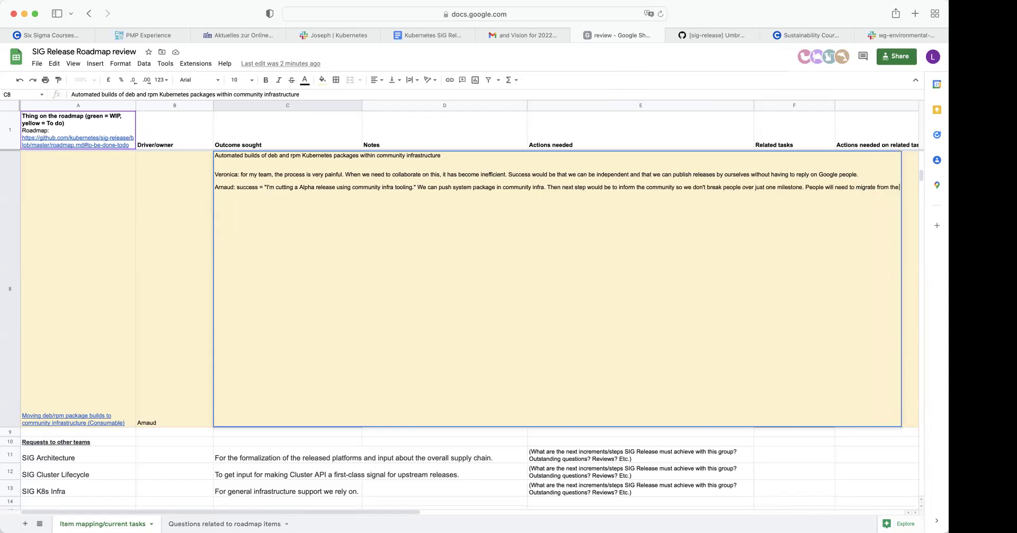
pyautogui.write(' Google regist')
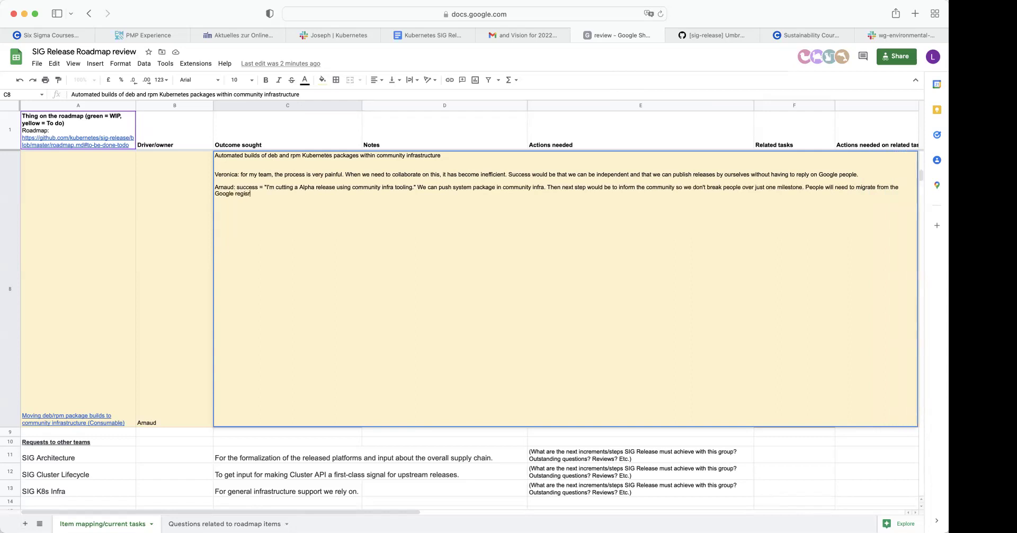
pyautogui.write('ry to the community registry.')
pyautogui.press('Return')
pyautogui.click(260, 283)
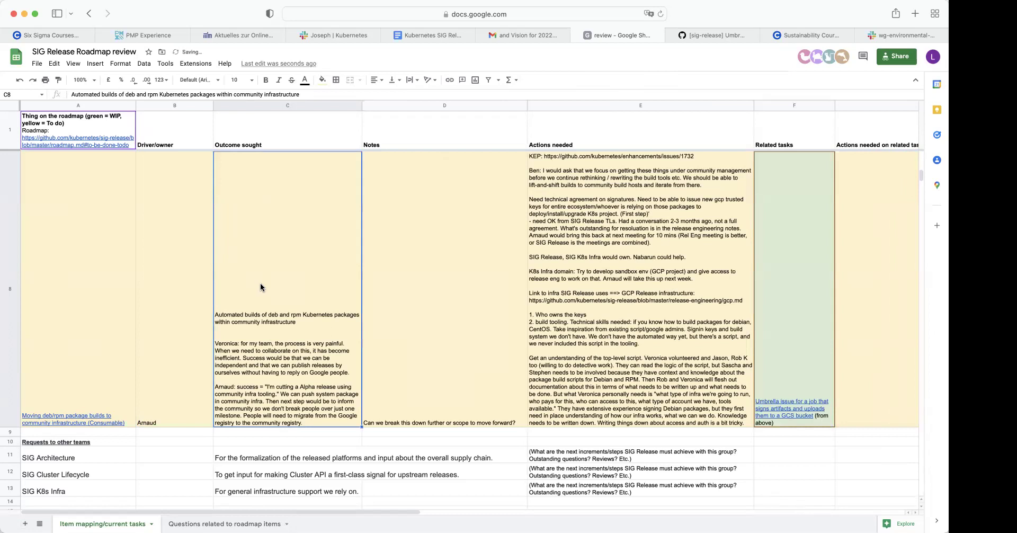
# Step: Look over the roadmap items from the SLSA compliance row down to the deb/rpm package builds row
pyautogui.scroll(1, 259, 286)
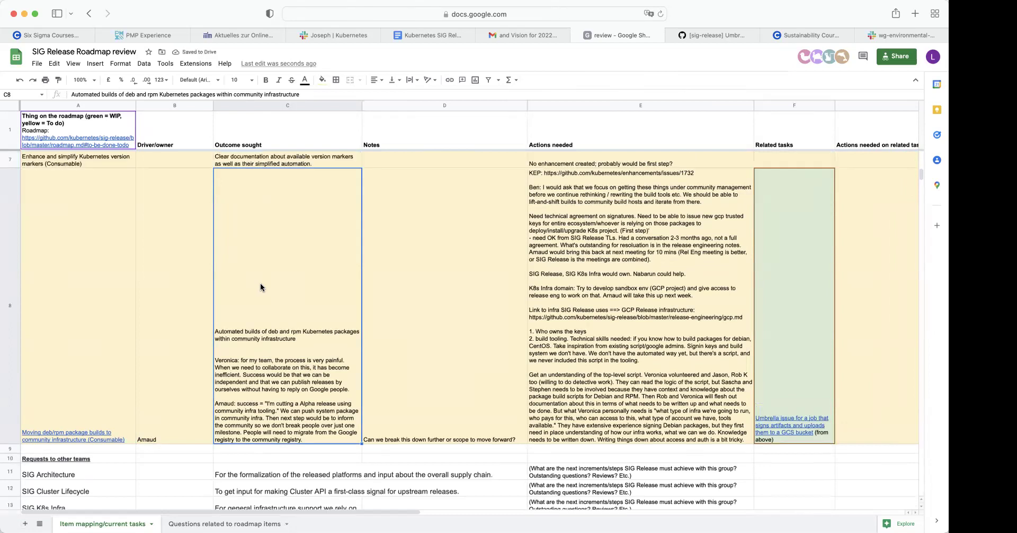
pyautogui.moveTo(56, 116)
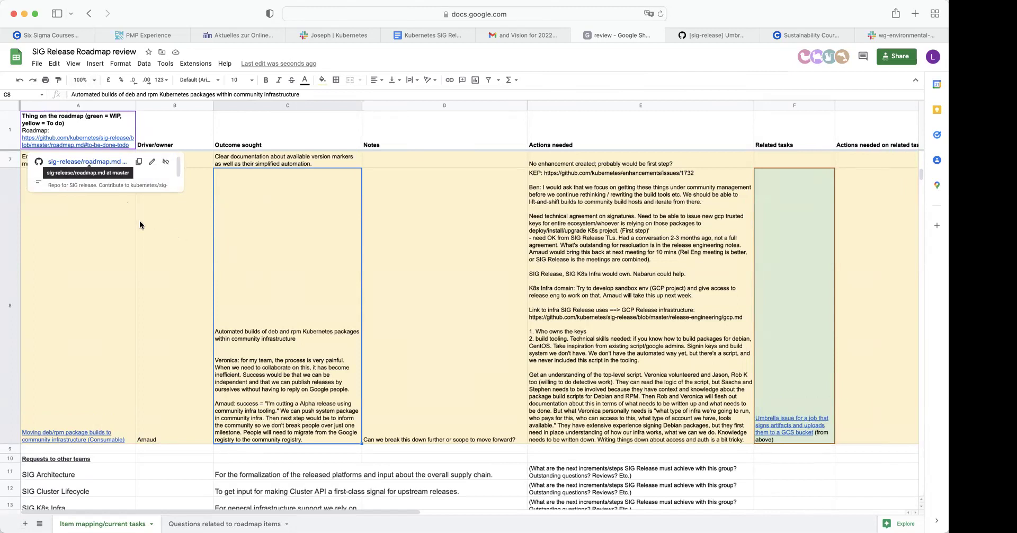
pyautogui.scroll(1, 141, 225)
pyautogui.scroll(3, 139, 225)
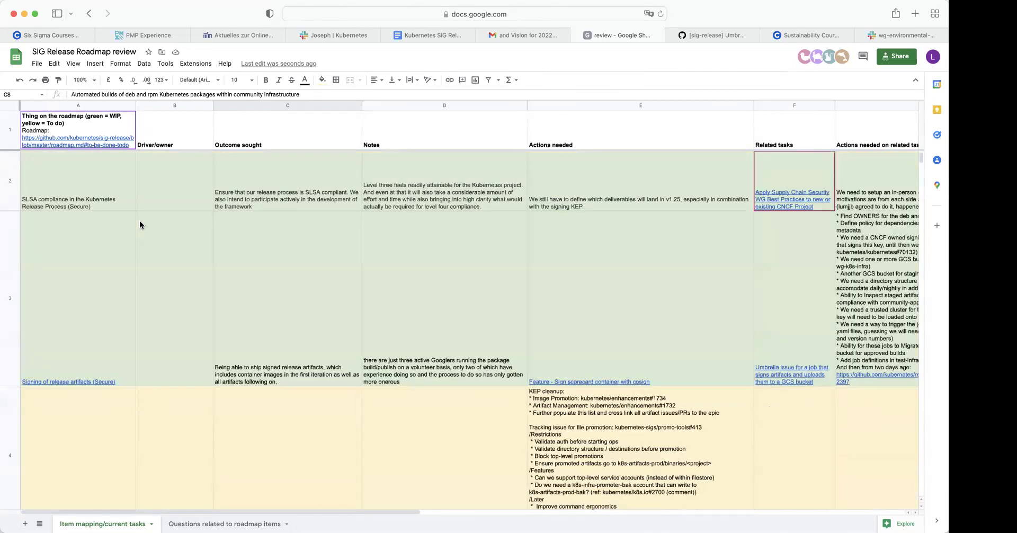
pyautogui.scroll(-1, 154, 257)
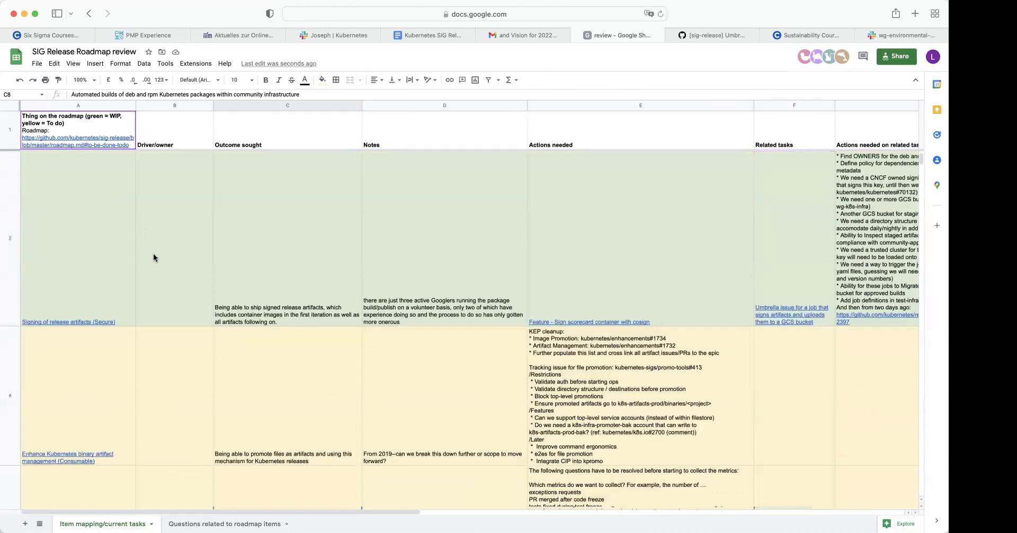
pyautogui.scroll(-1, 153, 256)
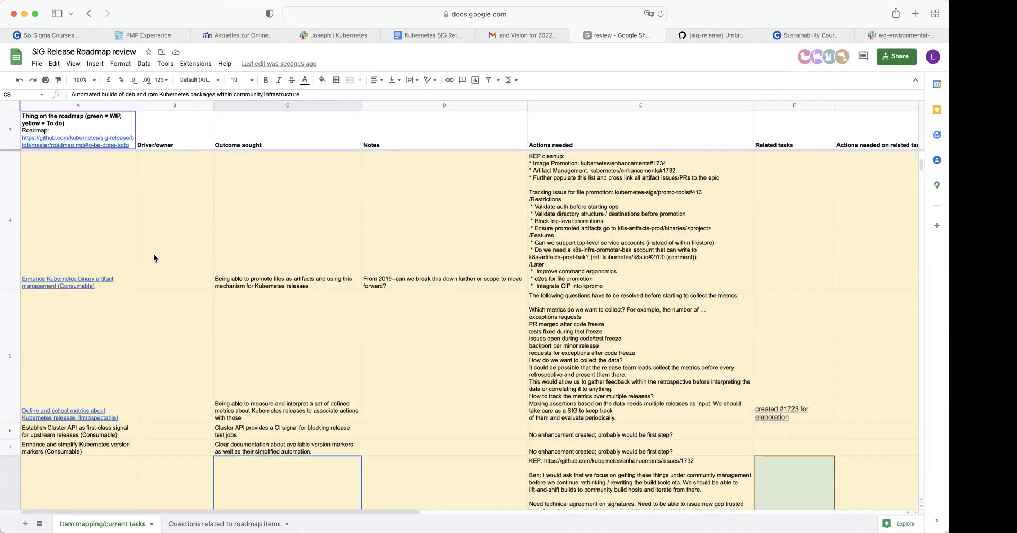
pyautogui.scroll(-2, 154, 257)
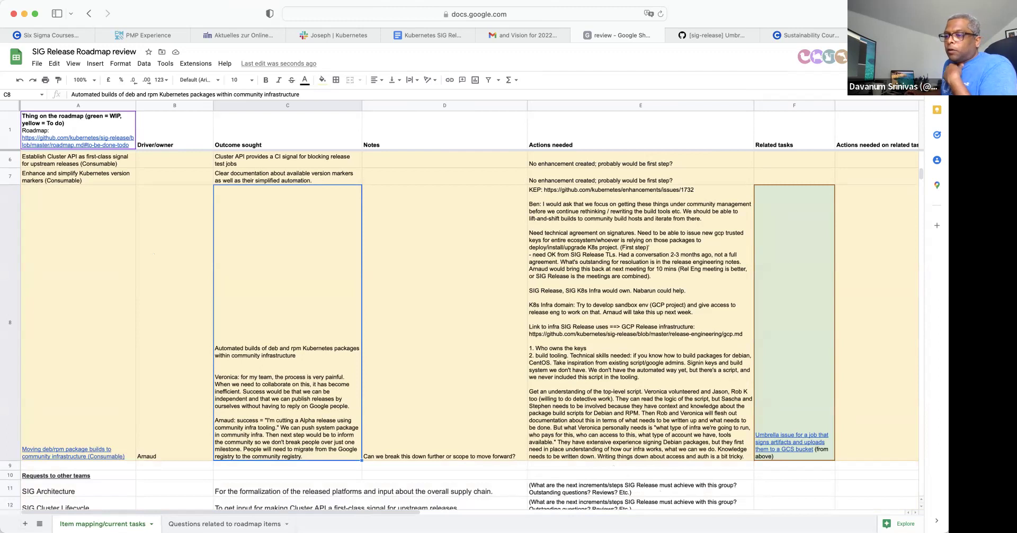
# Step: Add "We'll need to generate new keys." as a new paragraph at the end of the Actions needed cell E8
pyautogui.doubleClick(334, 453)
pyautogui.click(199, 426)
pyautogui.click(676, 413)
pyautogui.doubleClick(737, 437)
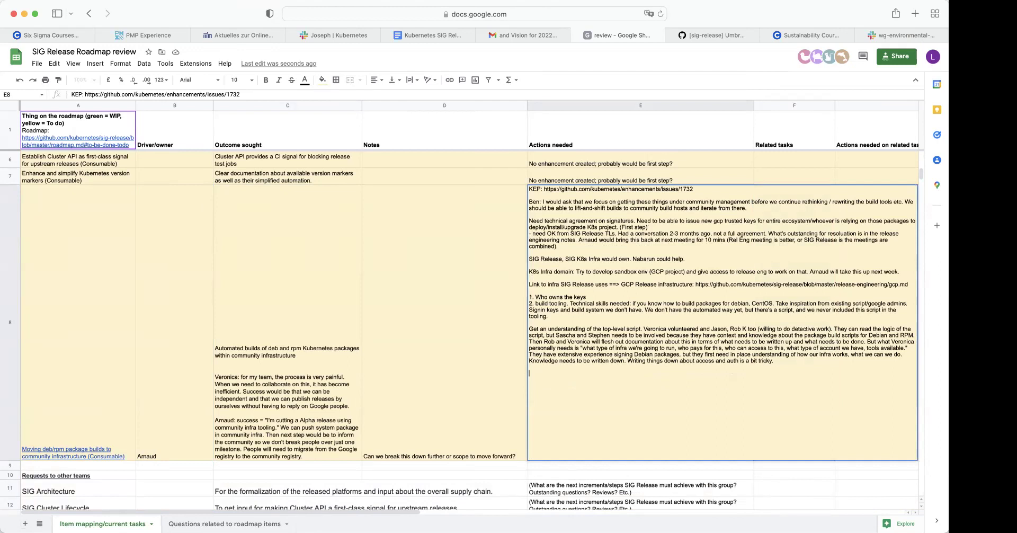
pyautogui.write("We'll need to generate new keys.")
pyautogui.click(492, 389)
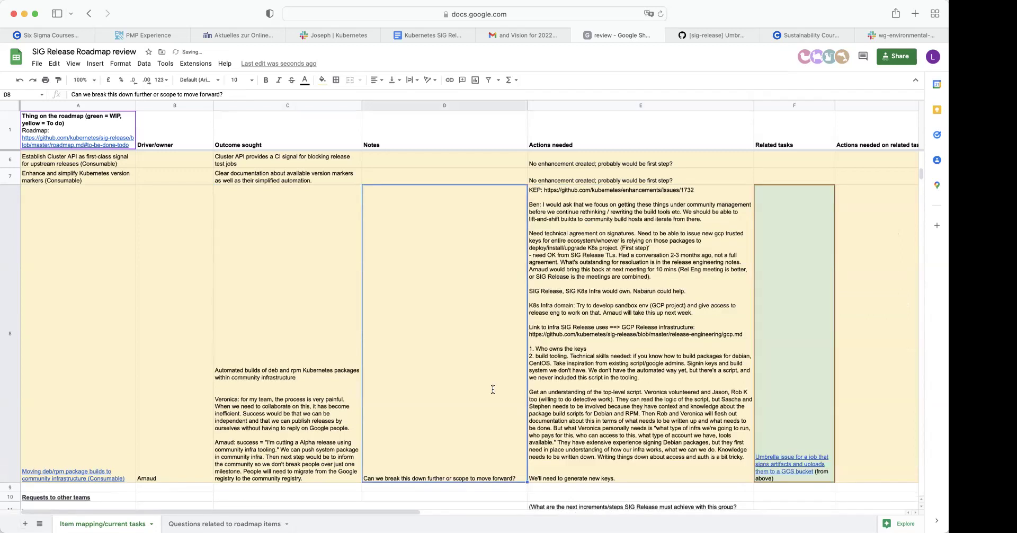
# Step: Continue the E8 note with "Changing from google to community keys there will be a cutoff in K8s version -- real work is here, migrating jobs across."
pyautogui.doubleClick(588, 468)
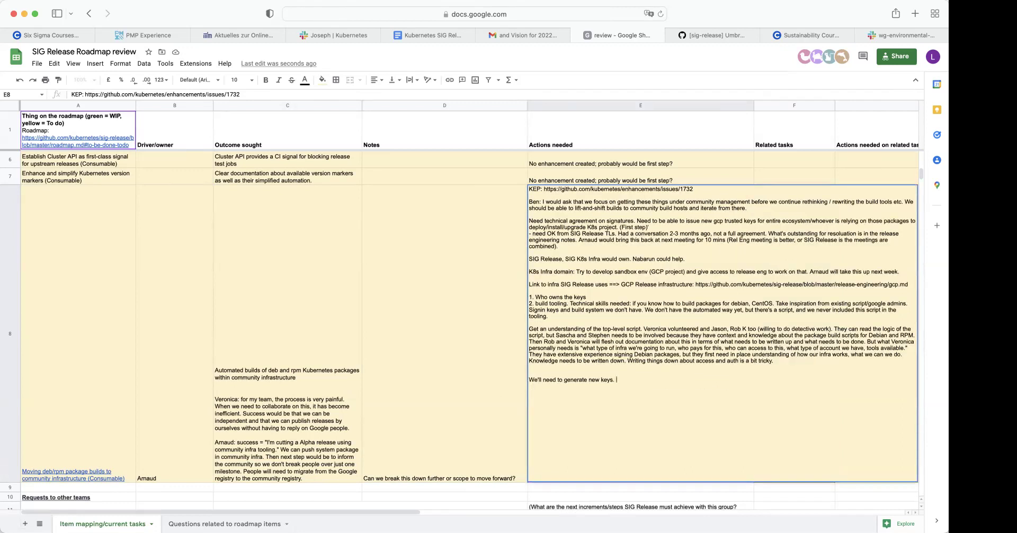
pyautogui.press('BackSpace')
pyautogui.write('Changing from google to community keys there wi')
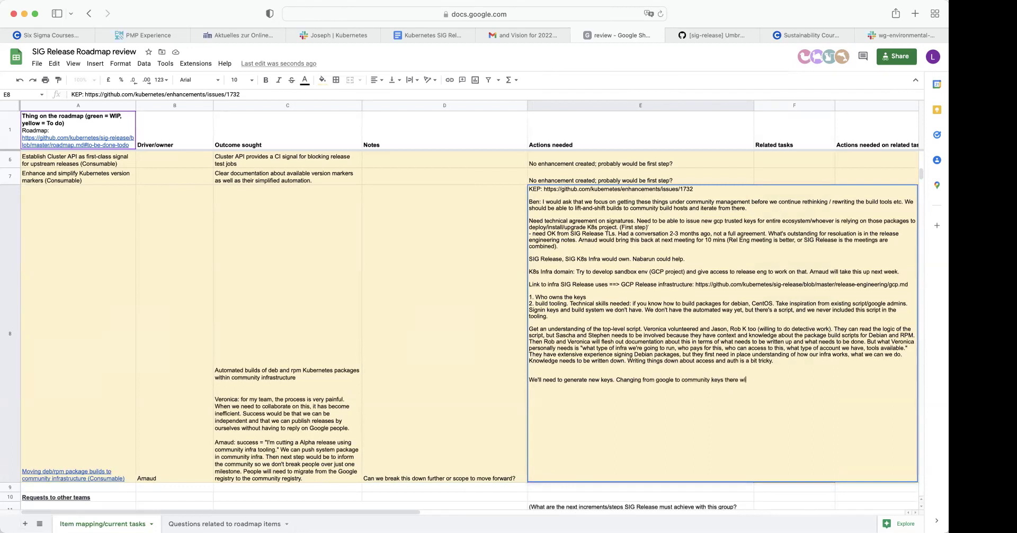
pyautogui.write('ll be a cutoff in K8s version -- real')
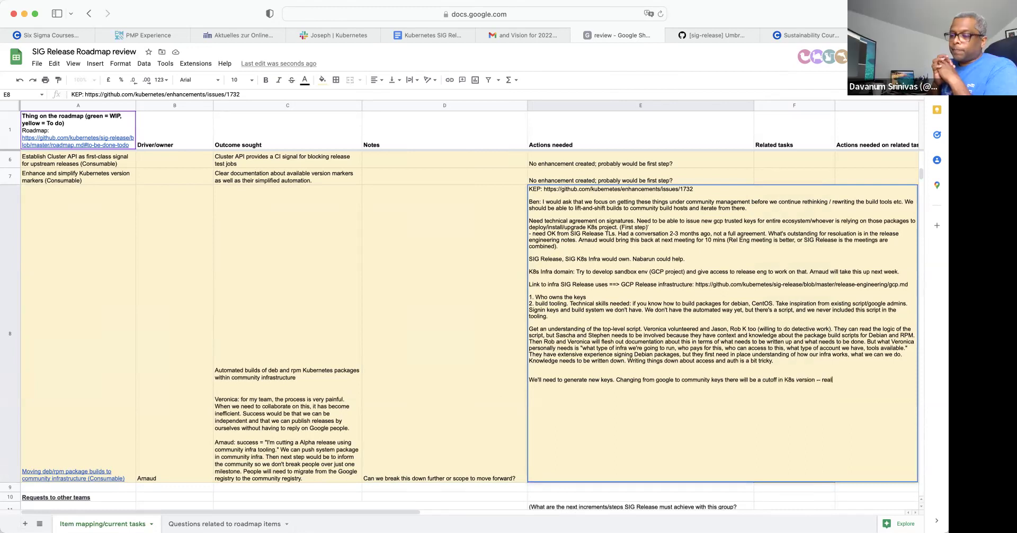
pyautogui.write(' work is her')
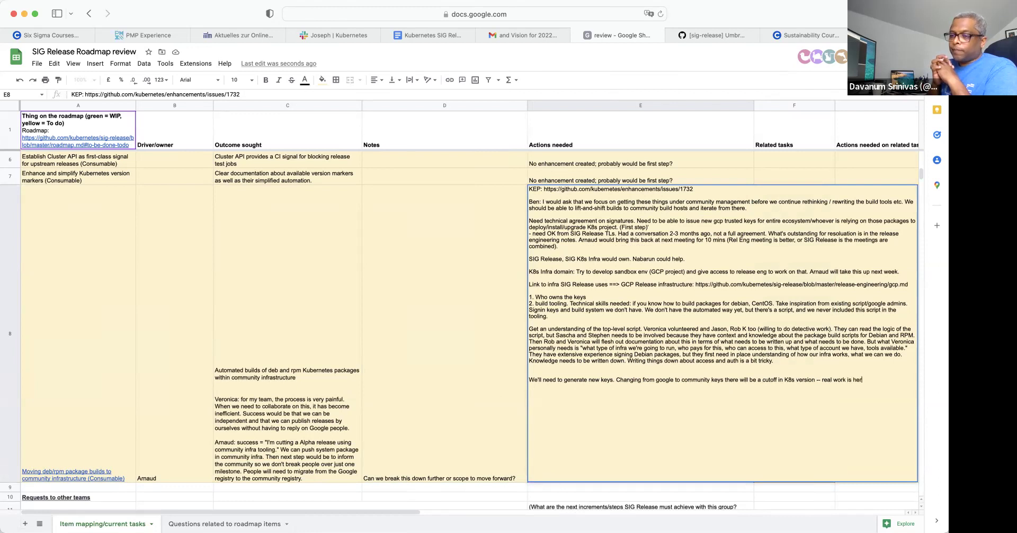
pyautogui.write('e, migrating jobs across.')
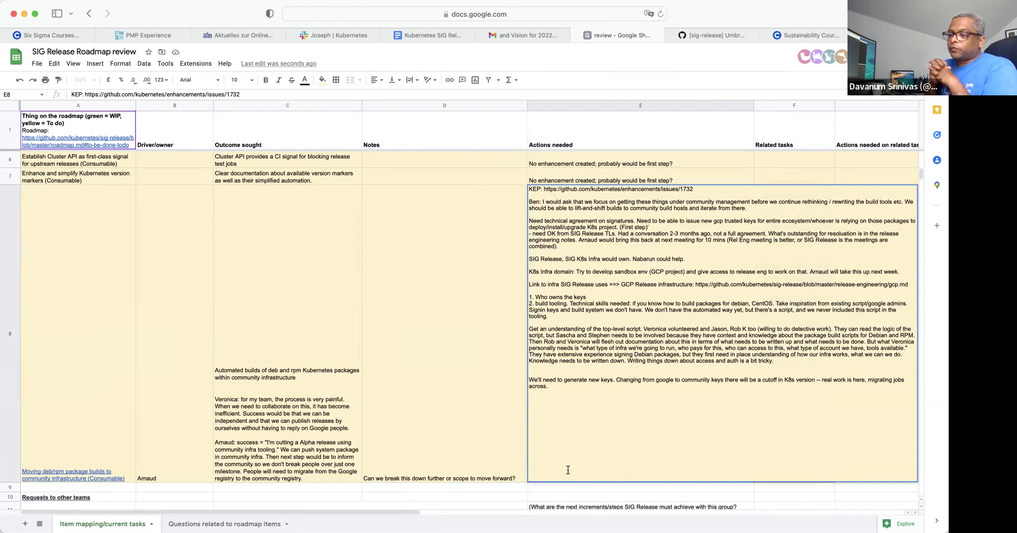
# Step: Continue the E8 note with "At the beginning of keys we should say so, these are the keys we'll use to release say 1.26."
pyautogui.write('At tbe')
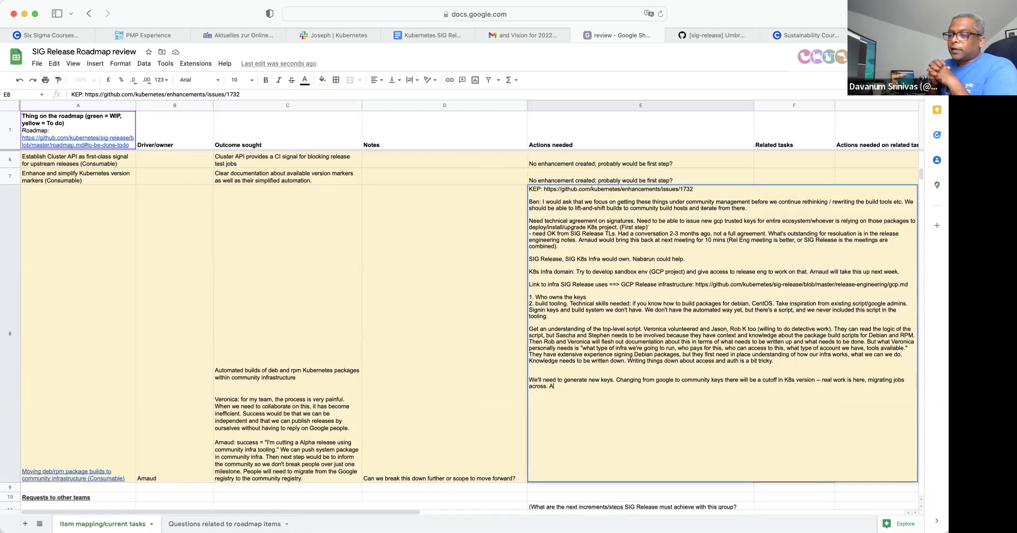
pyautogui.press('BackSpace')
pyautogui.press('BackSpace')
pyautogui.write('he beginning of keys we should')
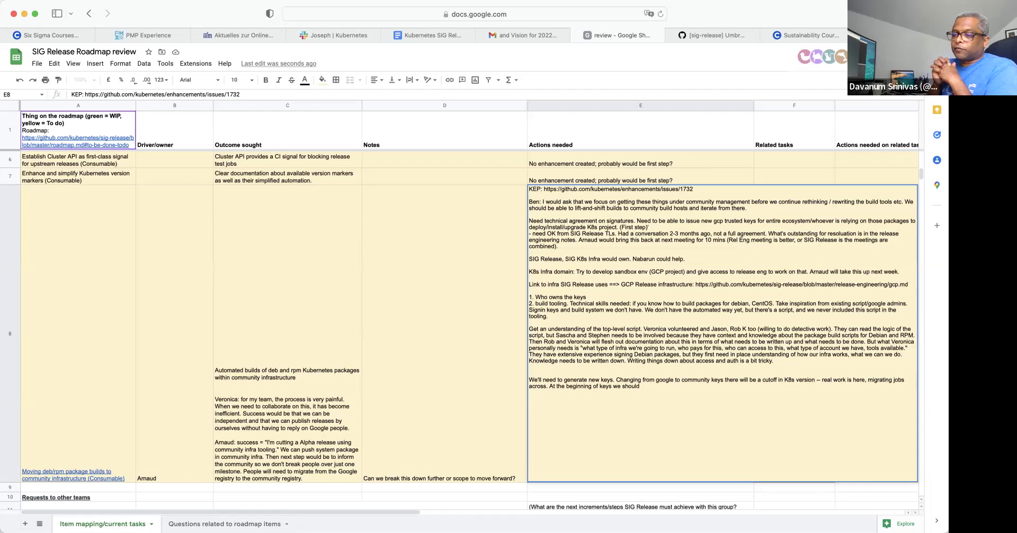
pyautogui.write(' say so, th')
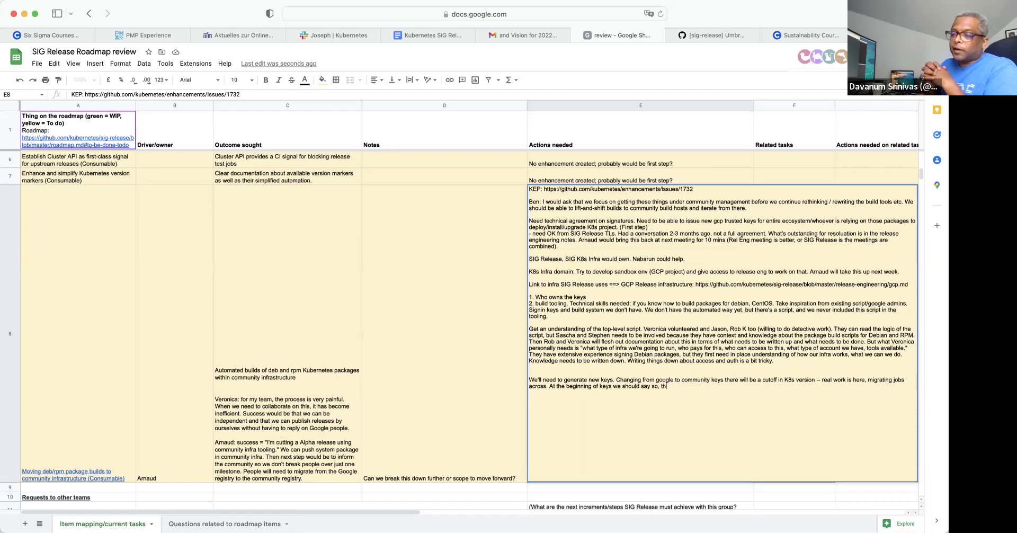
pyautogui.write('ese are the keys we')
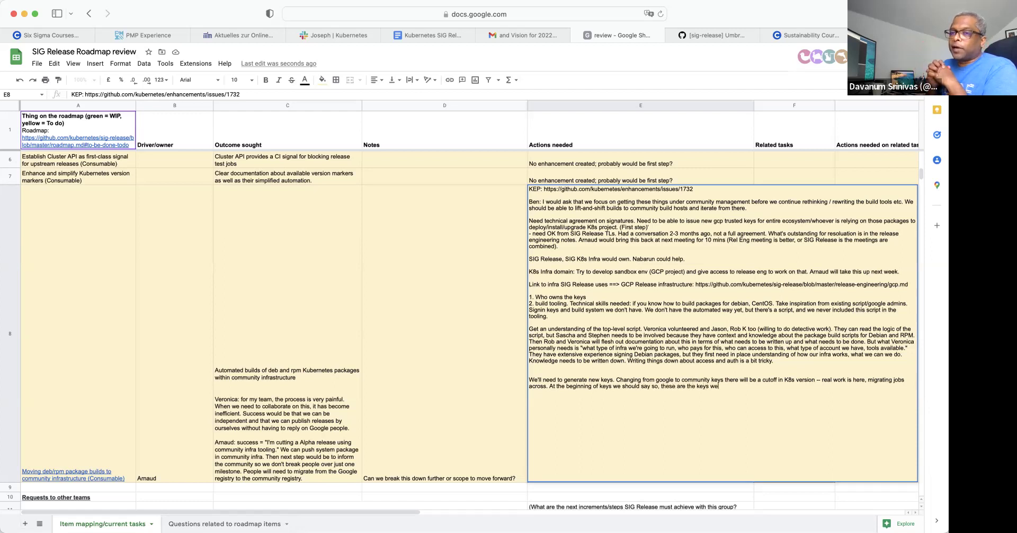
pyautogui.write("'ll use to release ")
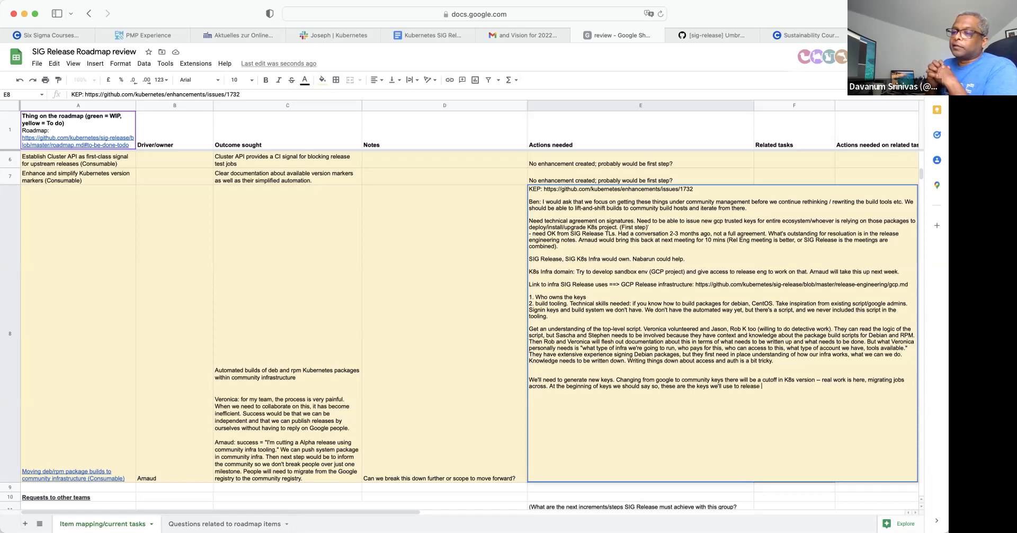
pyautogui.write('say 1.26. ')
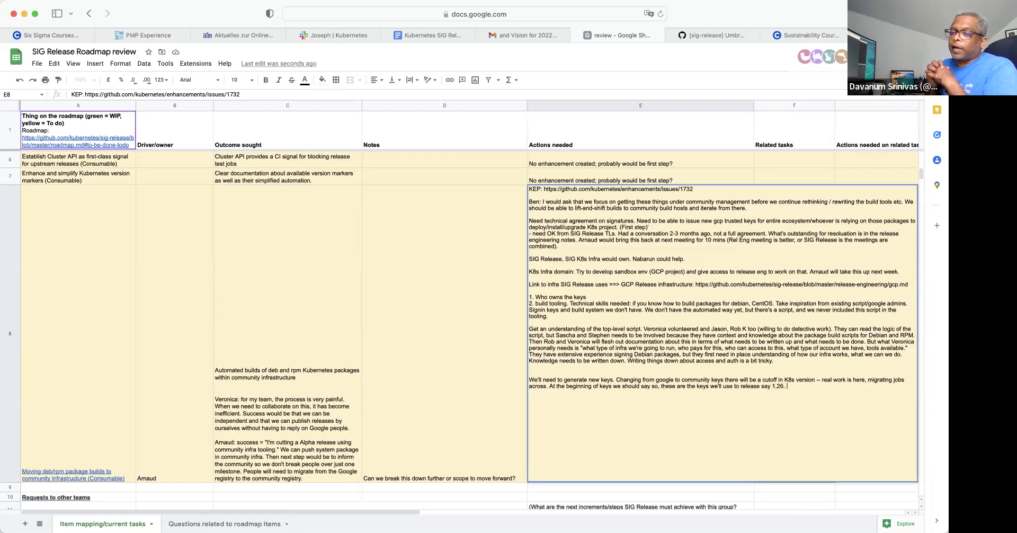
# Step: Finish the E8 paragraph with "Get keys out into the wild so people can get prepared."
pyautogui.write('Get keys out in')
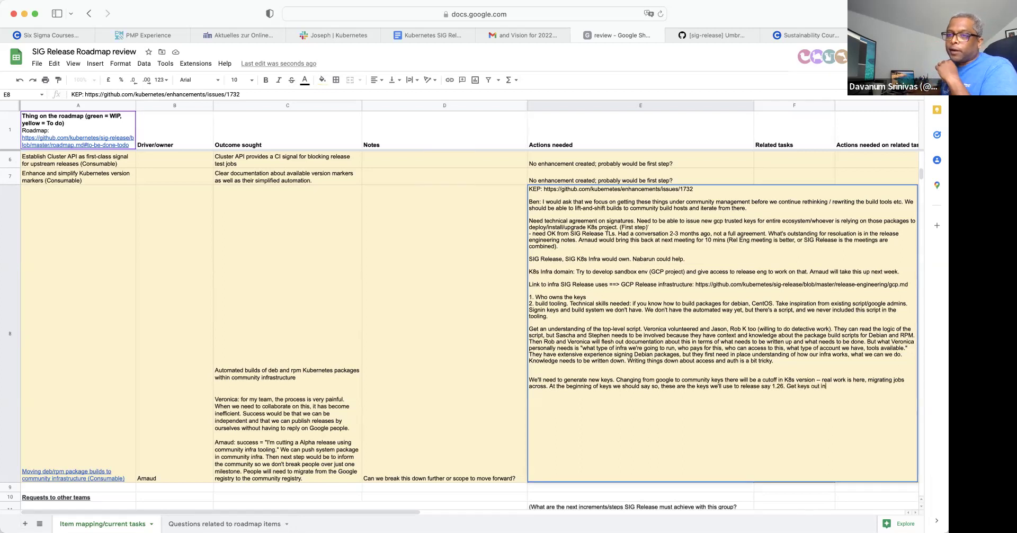
pyautogui.write('to the wild so people ')
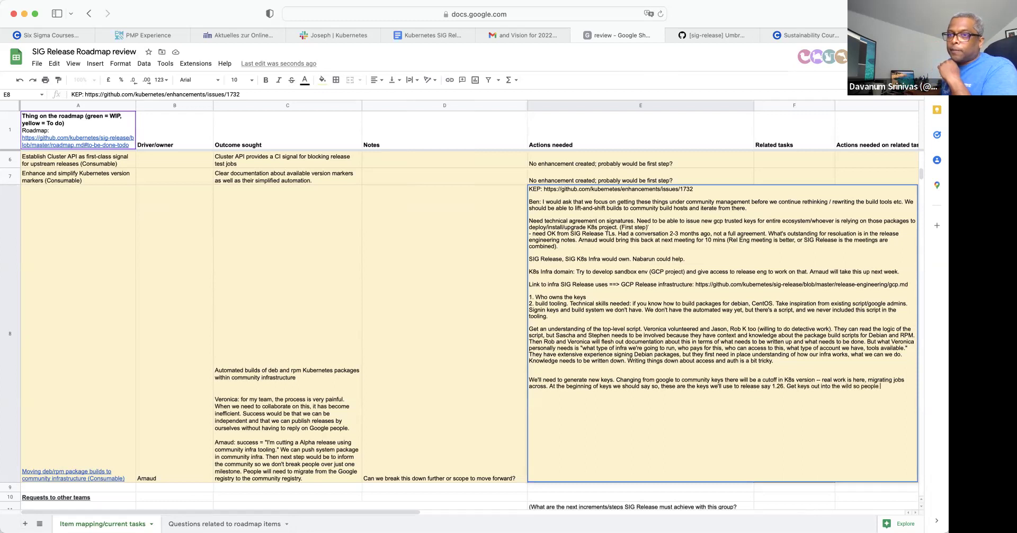
pyautogui.write('can get prepar')
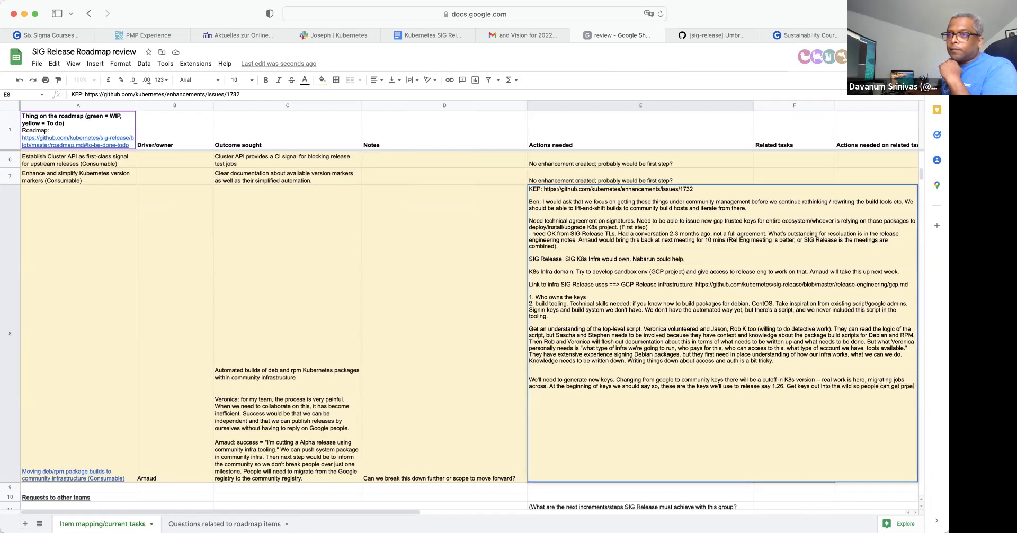
pyautogui.write('at')
pyautogui.press('BackSpace')
pyautogui.write('ed.')
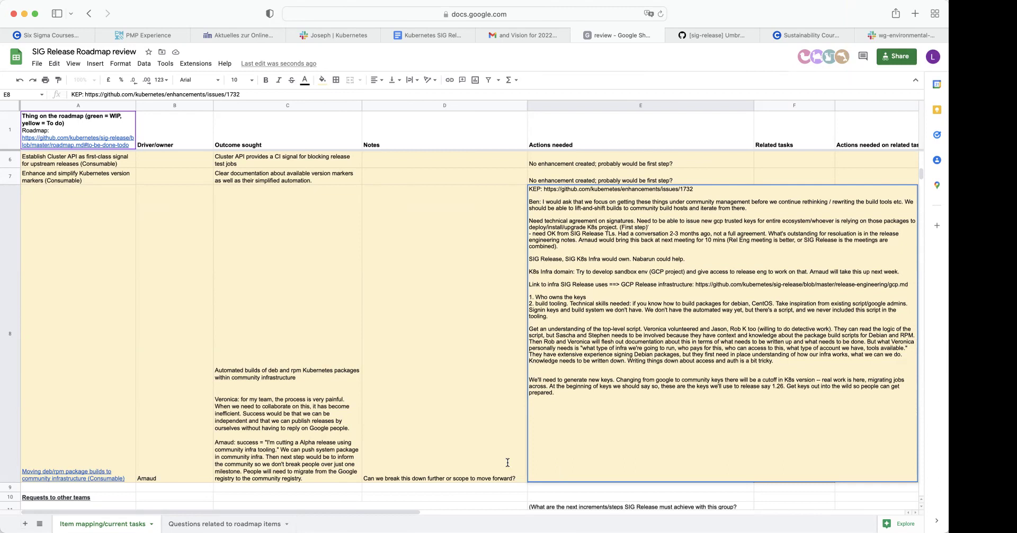
# Step: Change the release version in the last paragraph of E8 to 1.XX and commit the cell
pyautogui.click(783, 387)
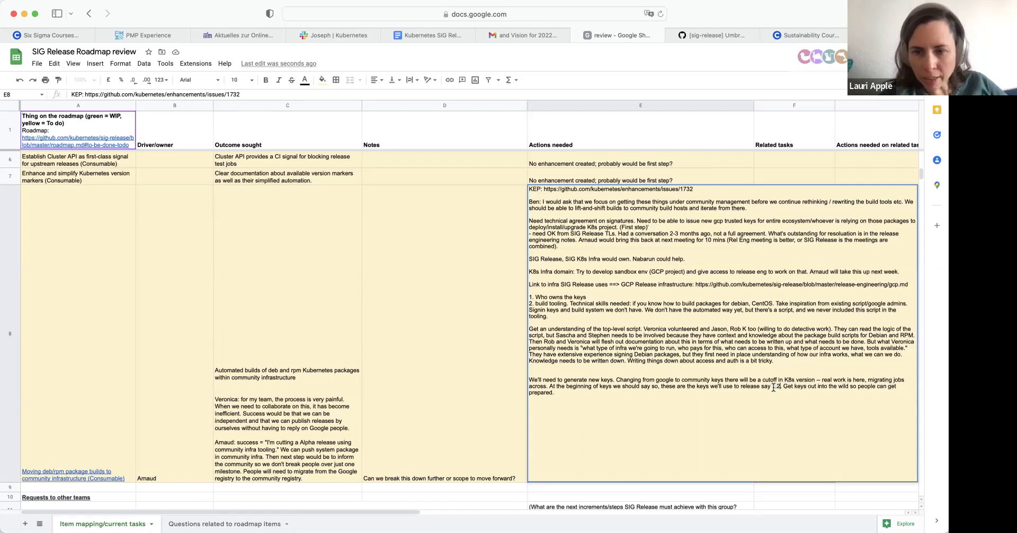
pyautogui.press('BackSpace')
pyautogui.press('BackSpace')
pyautogui.write('XX')
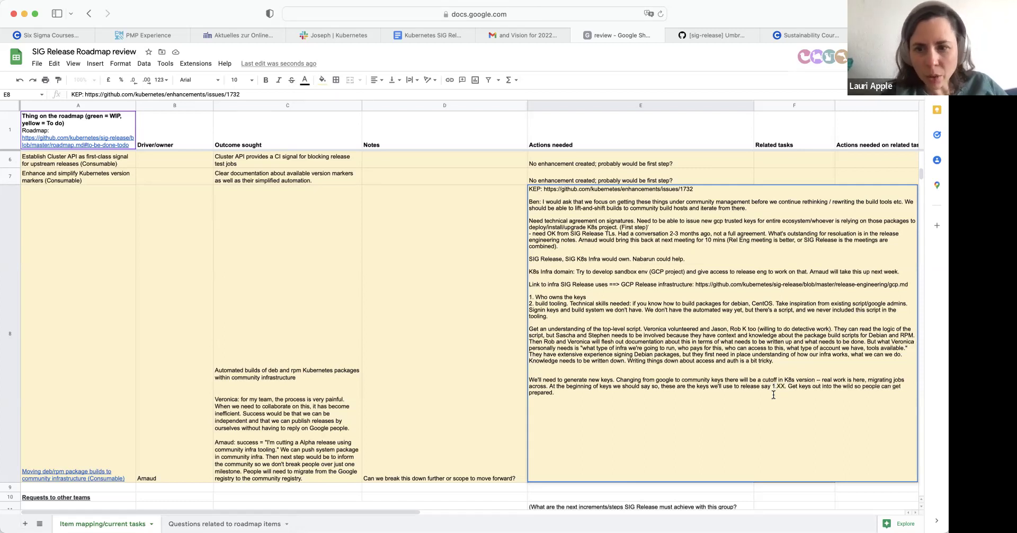
pyautogui.click(500, 431)
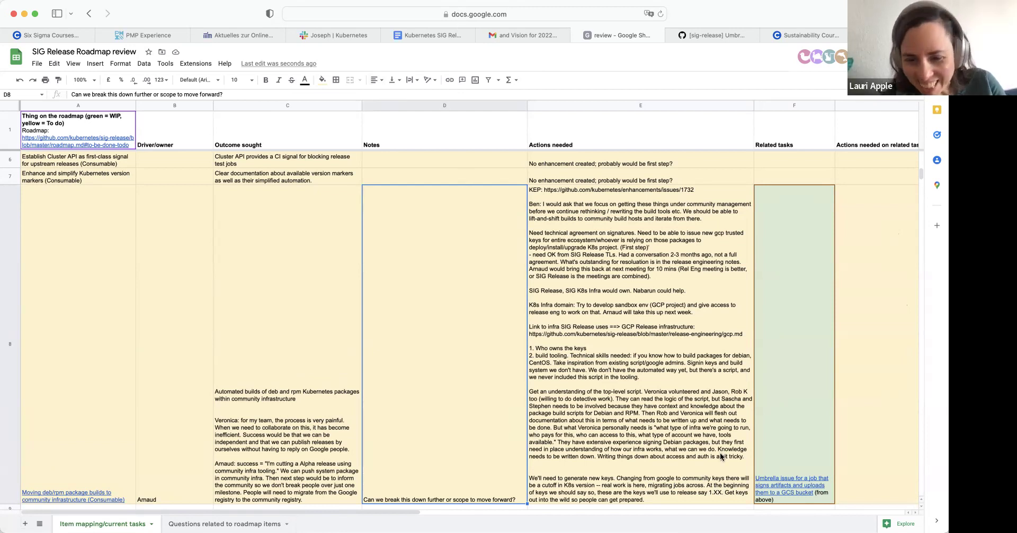
# Step: Reopen E8, set the release version in its last paragraph to 1.2X, and commit the cell
pyautogui.click(720, 492)
pyautogui.doubleClick(717, 489)
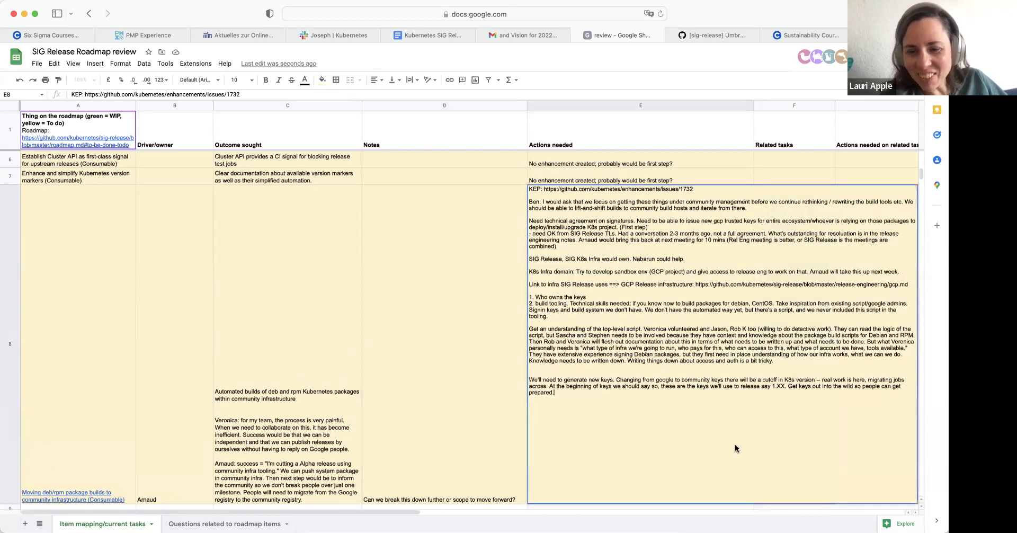
pyautogui.click(780, 387)
pyautogui.press('BackSpace')
pyautogui.write('2')
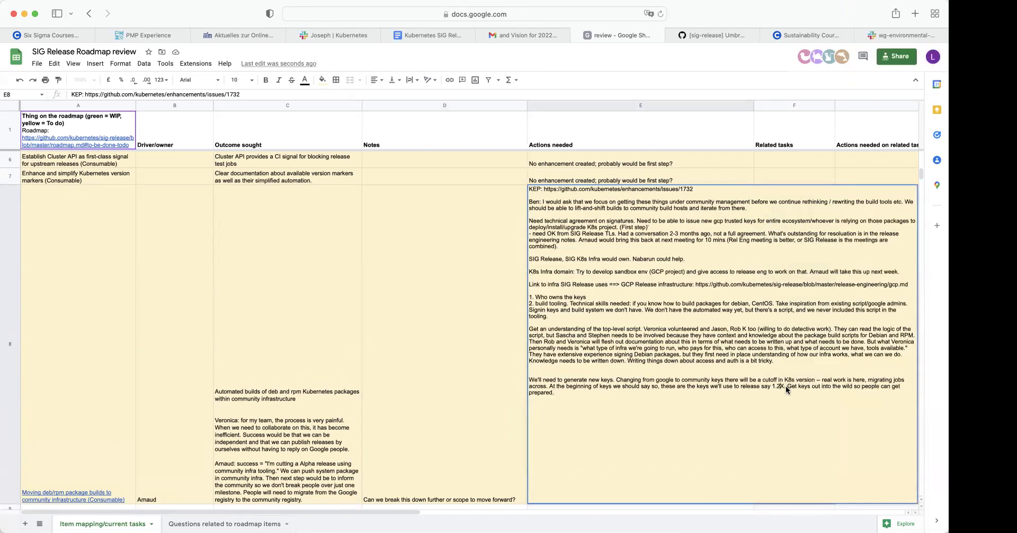
pyautogui.click(466, 382)
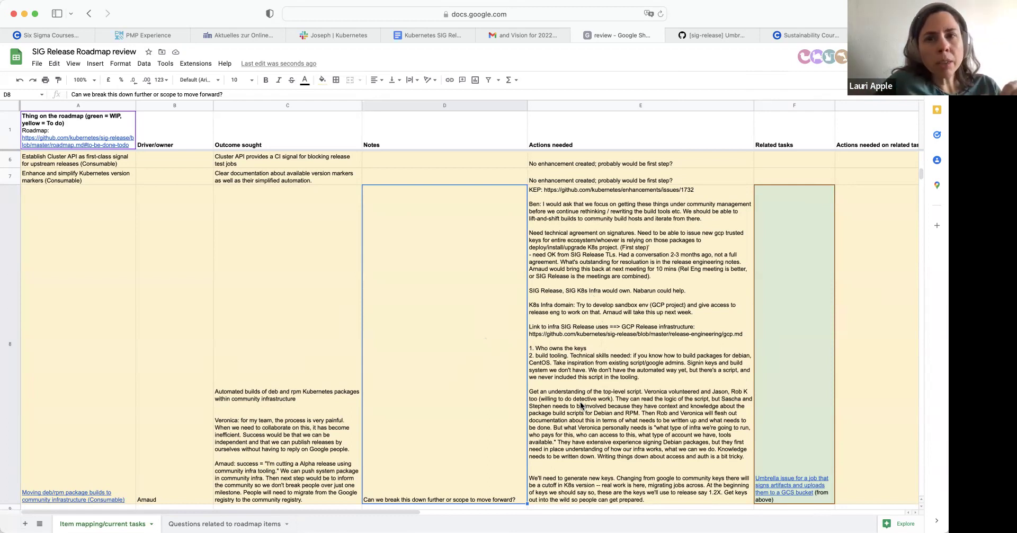
# Step: Switch to GitHub issue #913 and read its last comment on building, signing and publishing packages, down to the script links
pyautogui.click(707, 32)
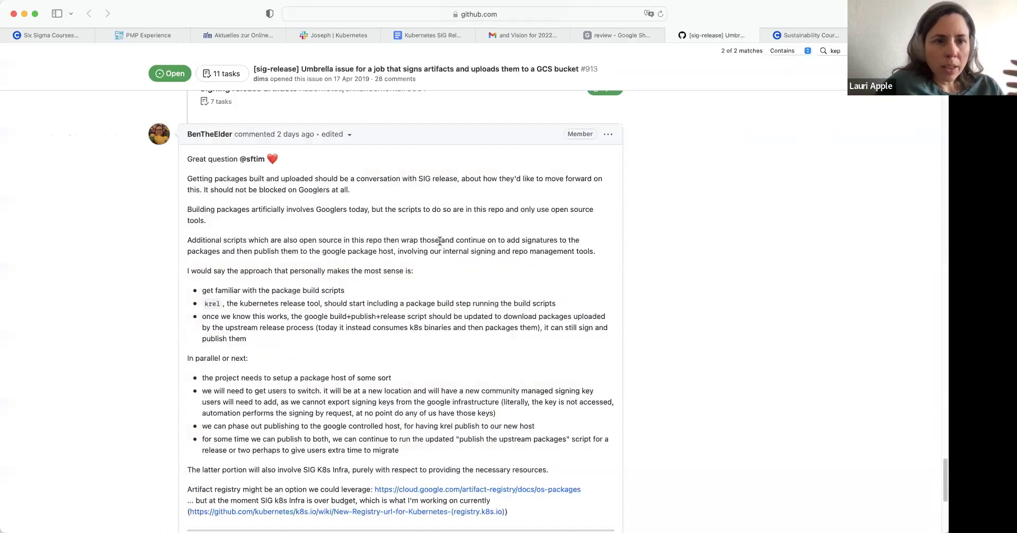
pyautogui.scroll(2, 437, 245)
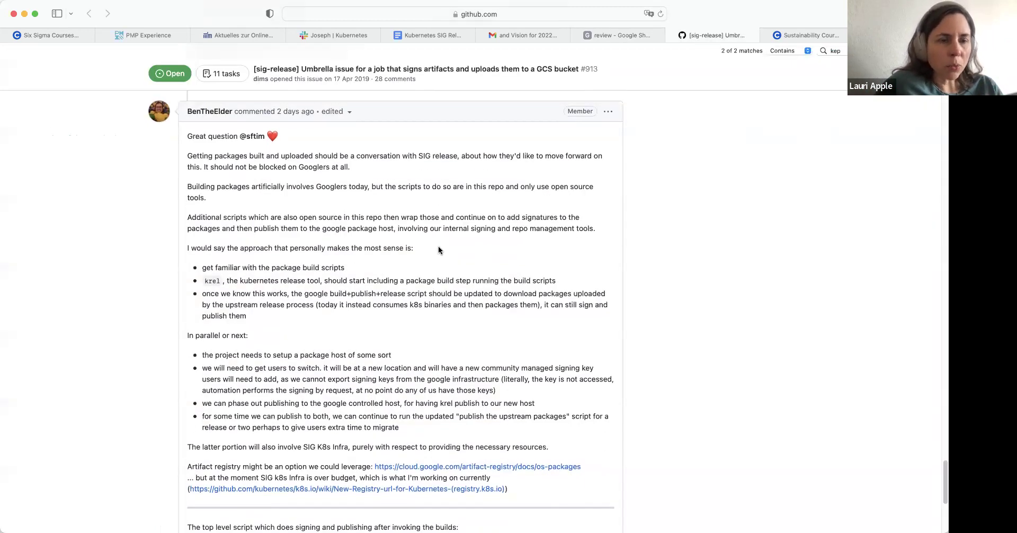
pyautogui.scroll(-1, 345, 300)
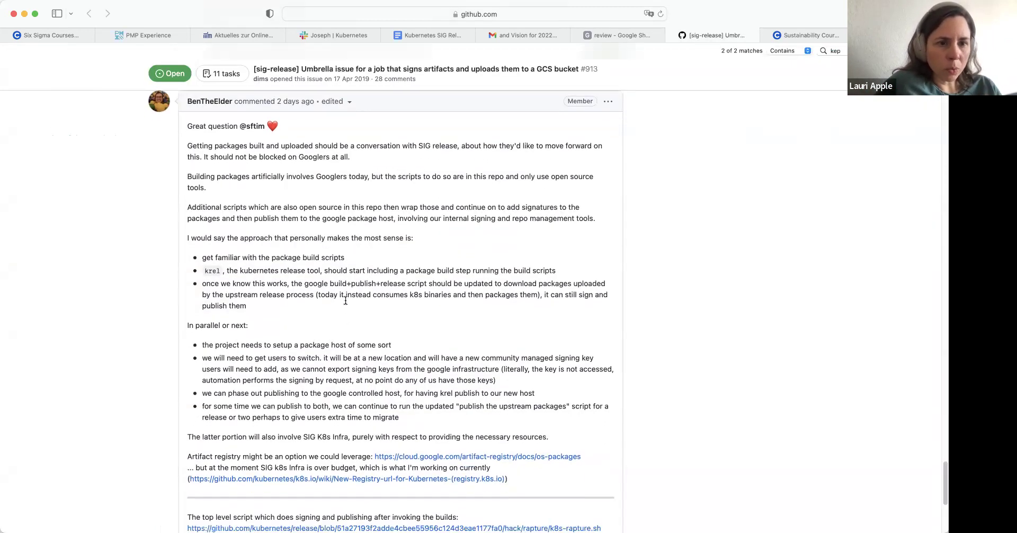
pyautogui.scroll(-3, 339, 320)
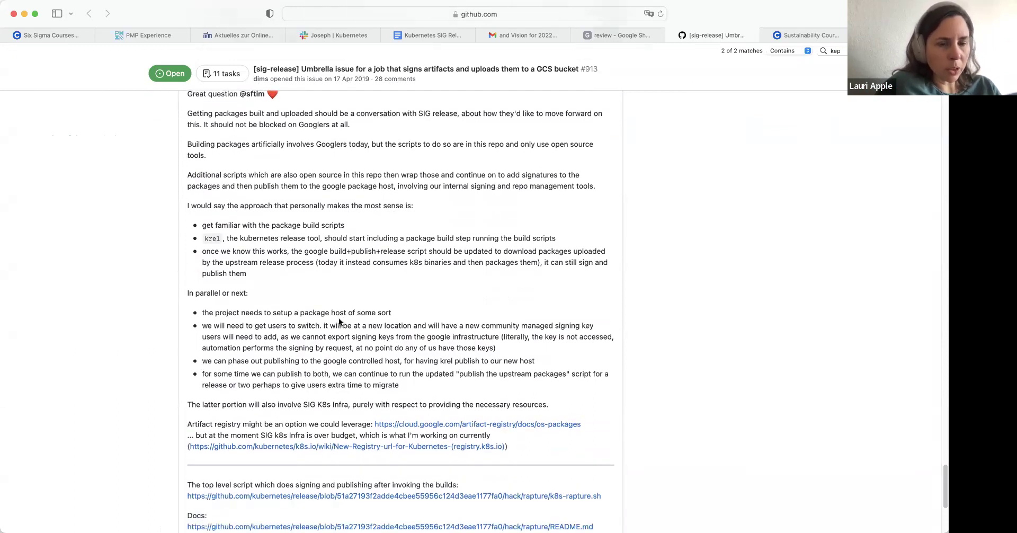
pyautogui.scroll(-2, 330, 340)
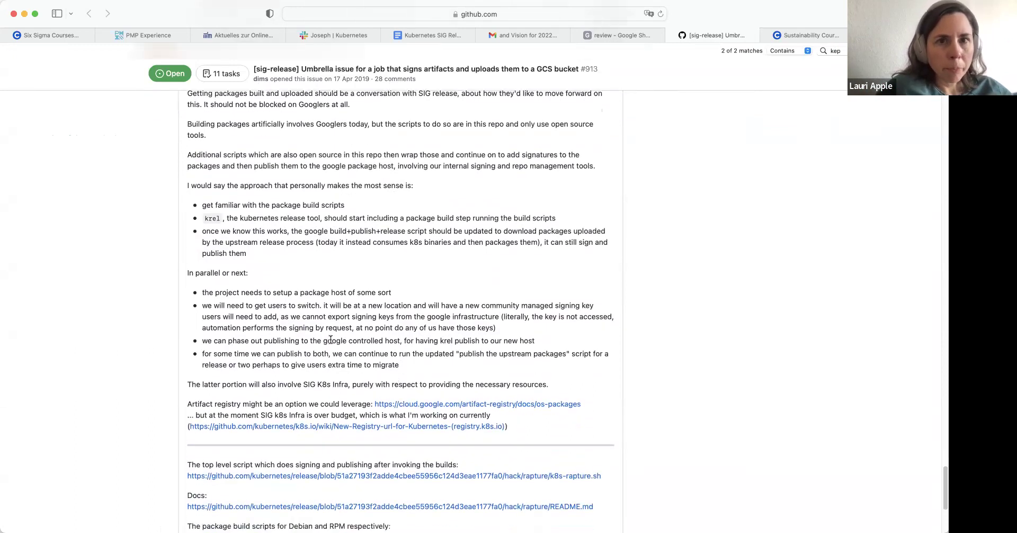
pyautogui.scroll(-10, 330, 339)
pyautogui.scroll(-3, 330, 339)
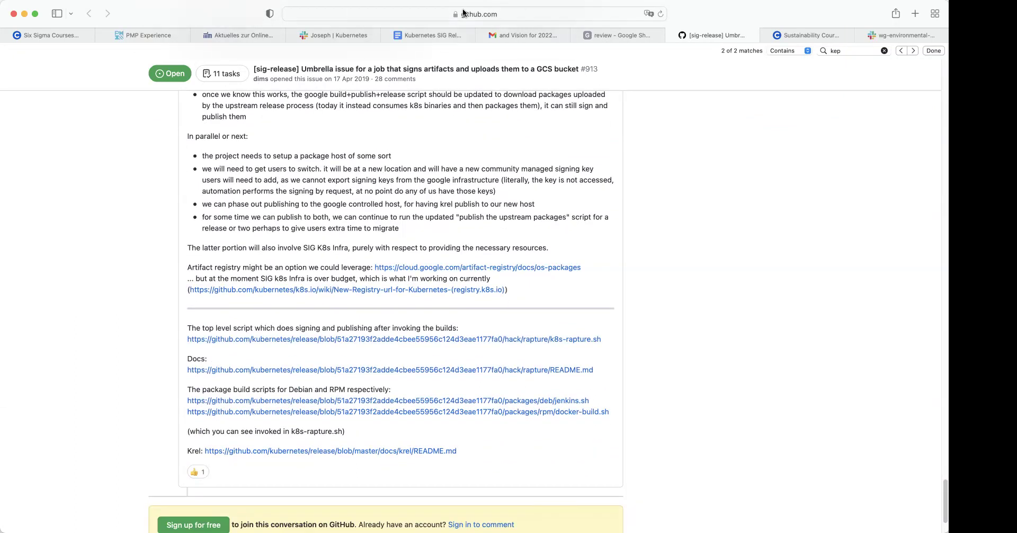
# Step: Return to the roadmap spreadsheet and look over the items between the release artifact signing row and the deb/rpm package builds row
pyautogui.click(612, 37)
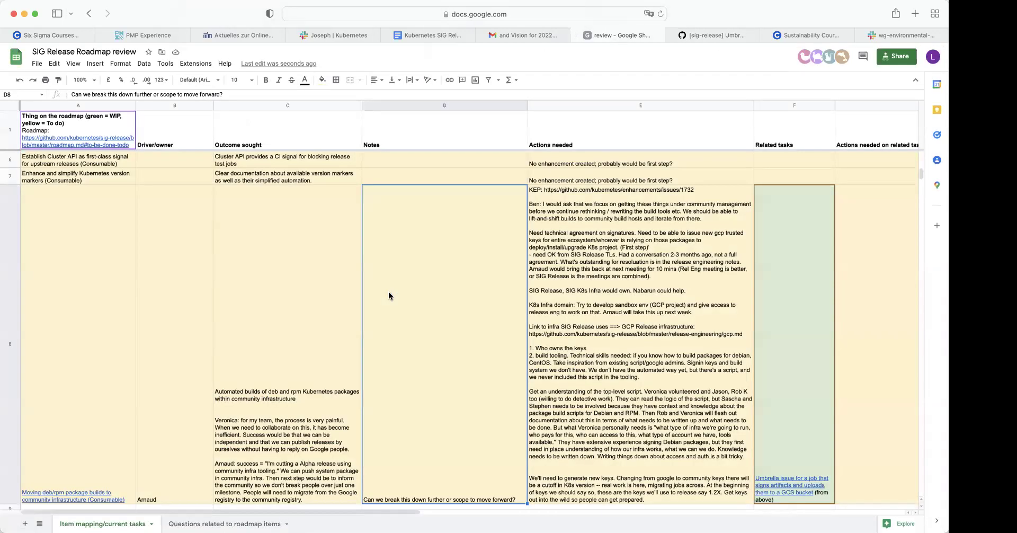
pyautogui.scroll(-1, 351, 317)
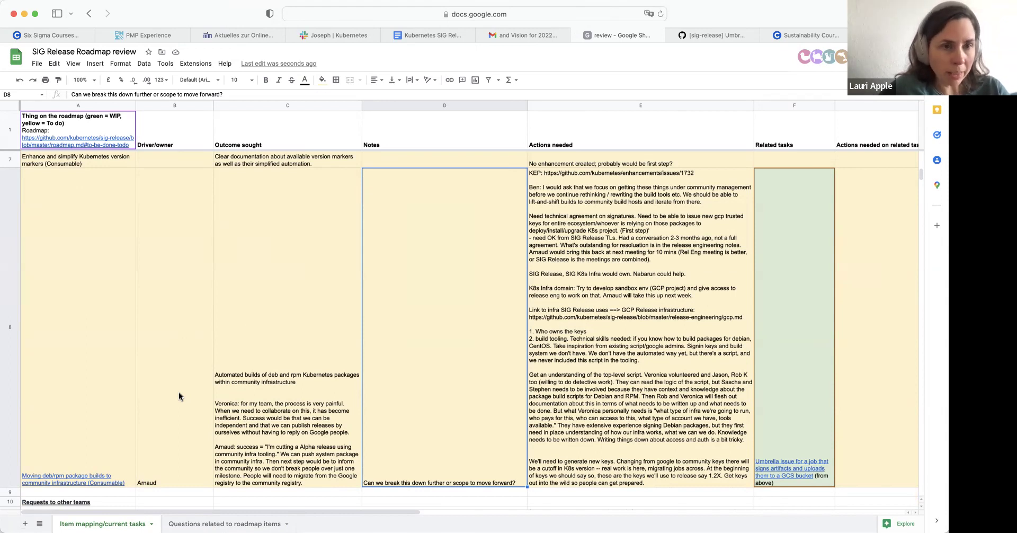
pyautogui.scroll(10, 206, 341)
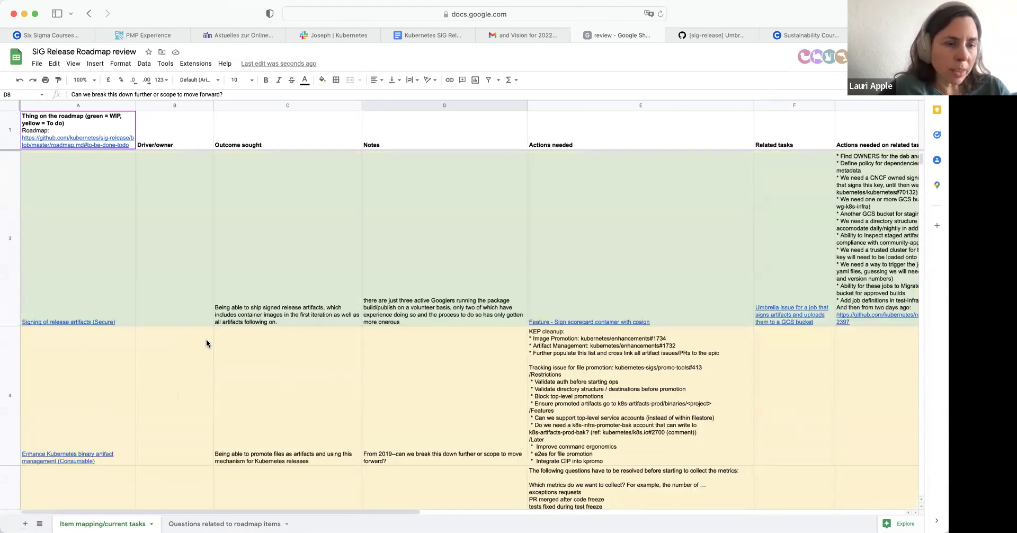
pyautogui.scroll(-5, 207, 343)
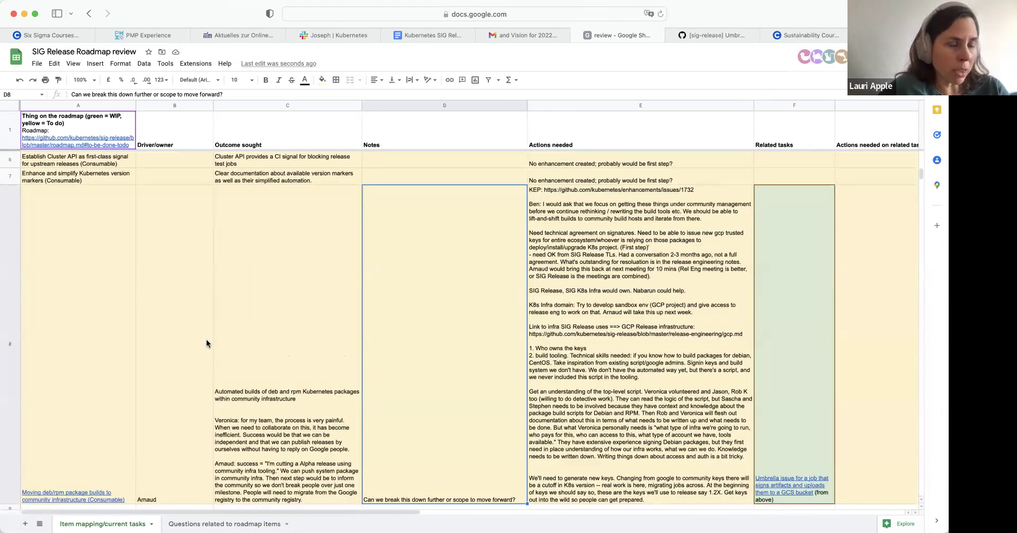
pyautogui.scroll(5, 206, 344)
pyautogui.scroll(-5, 206, 343)
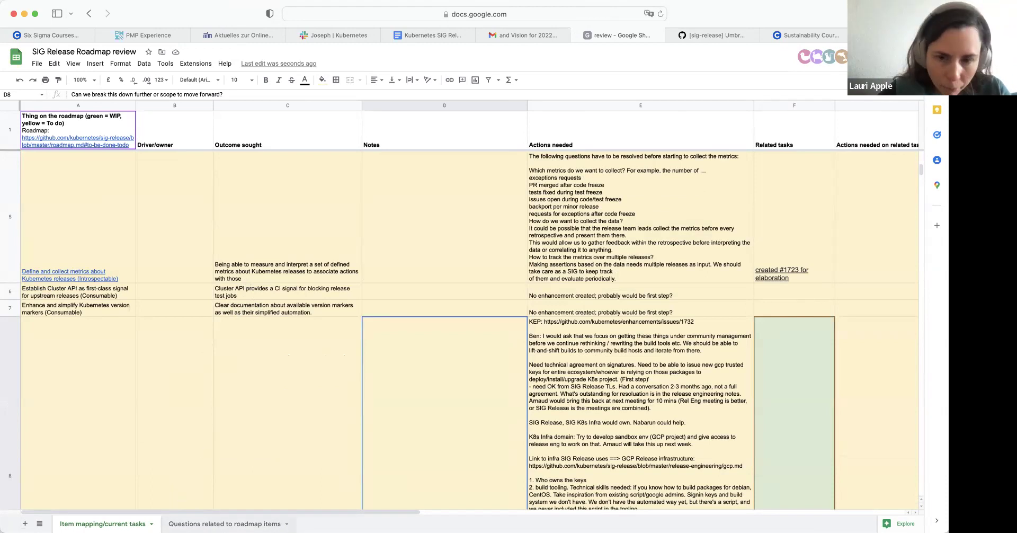
pyautogui.click(291, 297)
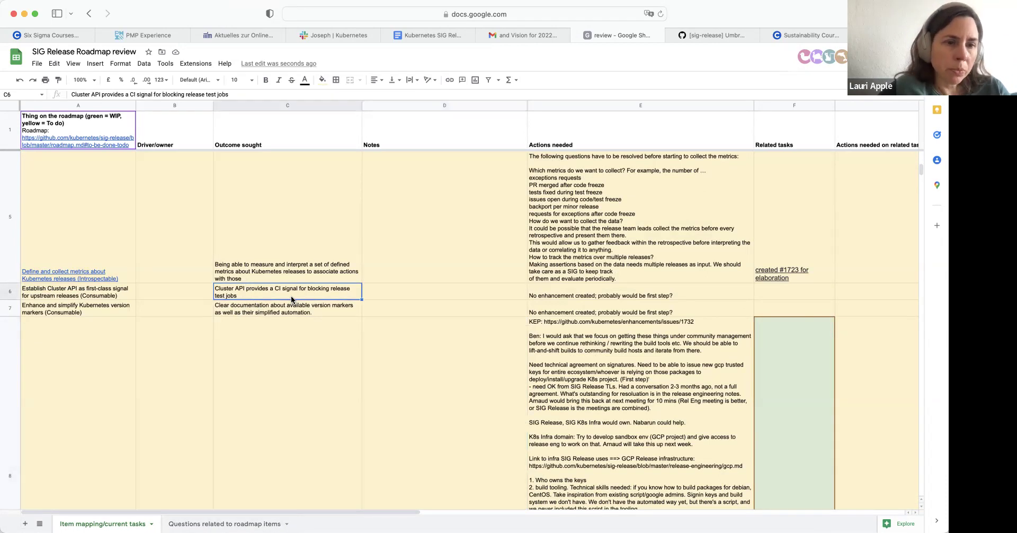
pyautogui.scroll(3, 291, 298)
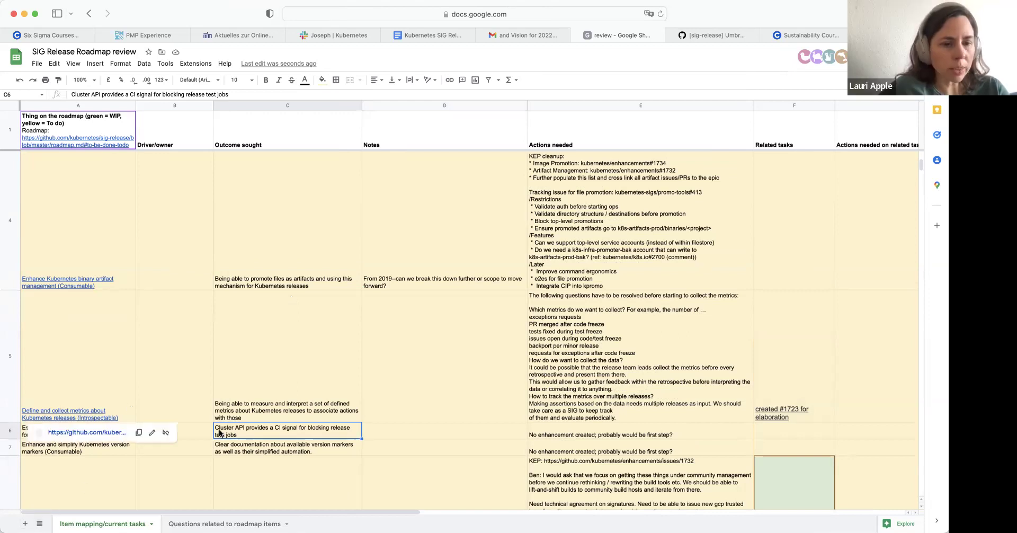
pyautogui.scroll(-3, 220, 433)
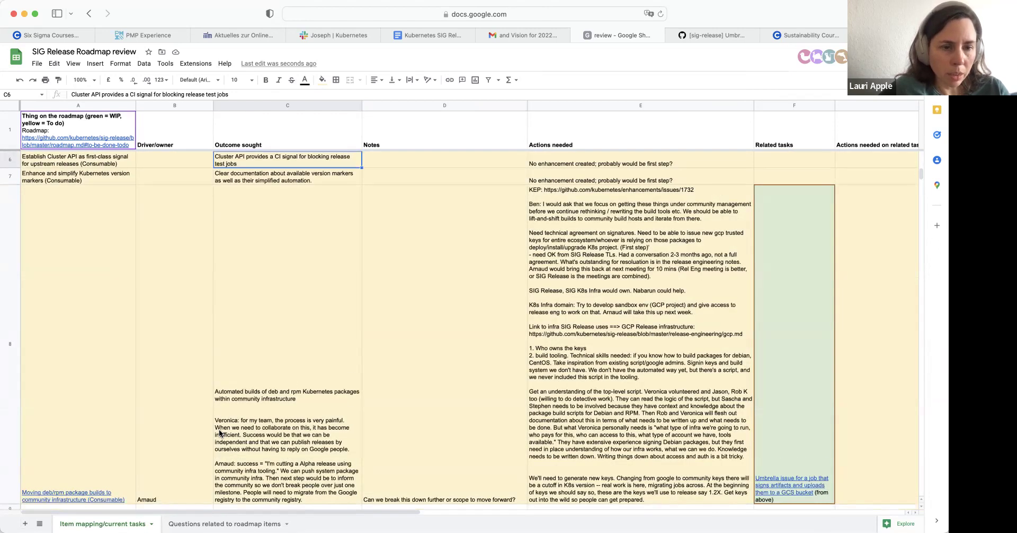
# Step: Add "This is a blocker for SLSA at some point." as a new paragraph at the end of E8 and commit the cell
pyautogui.scroll(-1, 220, 433)
pyautogui.doubleClick(688, 473)
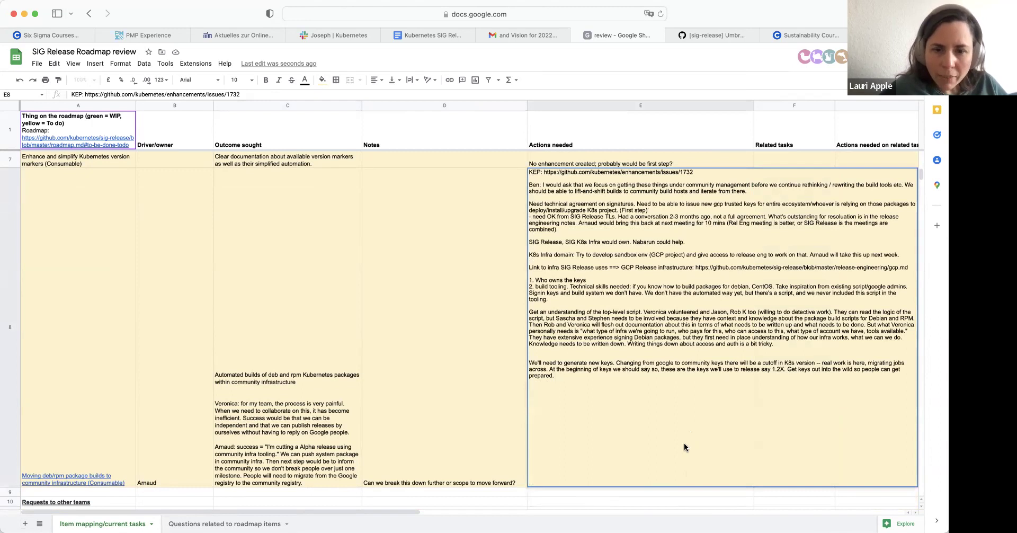
pyautogui.write('This is a blocker for SL')
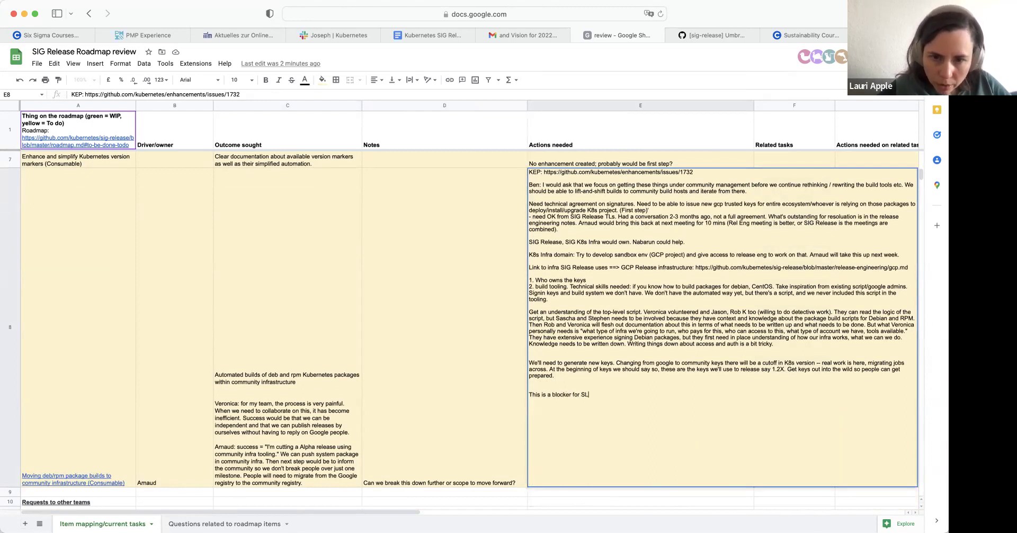
pyautogui.write('SA at soem po')
pyautogui.press('BackSpace')
pyautogui.press('BackSpace')
pyautogui.press('BackSpace')
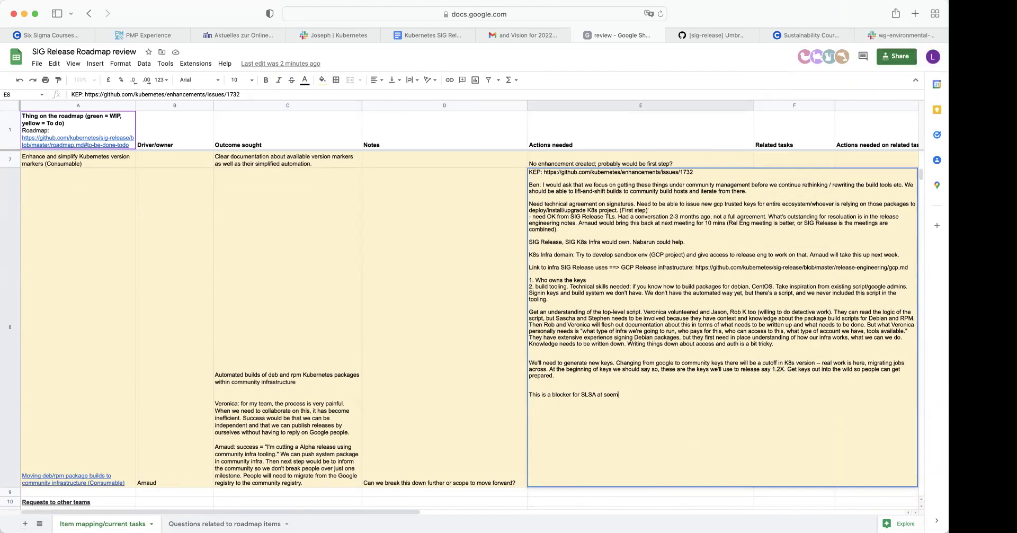
pyautogui.press('Tab')
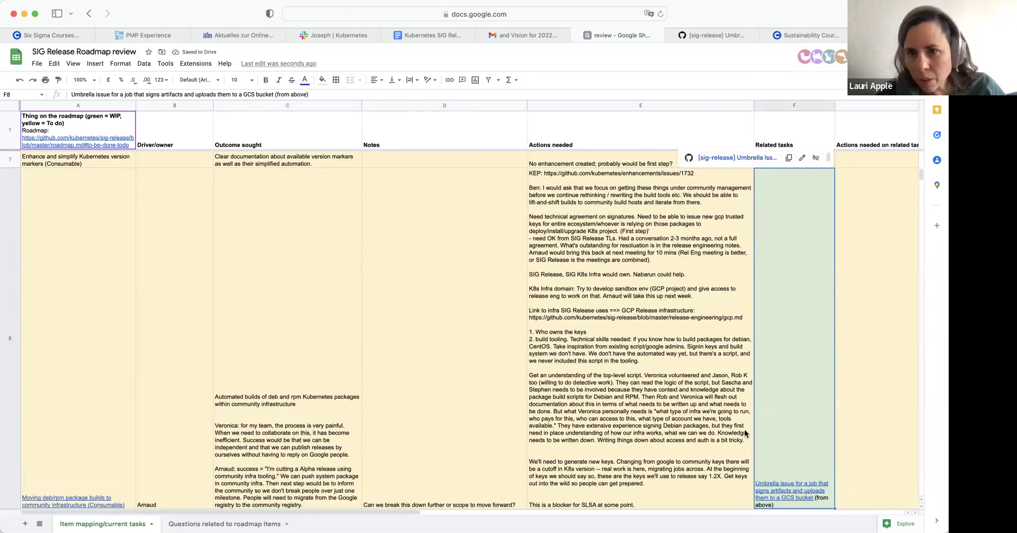
pyautogui.scroll(5, 745, 433)
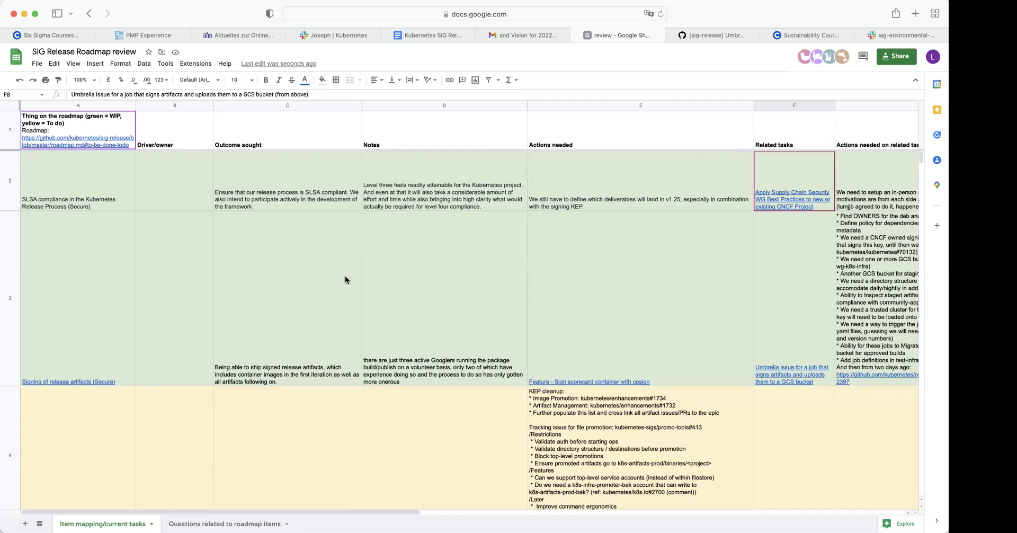
# Step: Review the SLSA compliance and release artifact signing rows, from the roadmap item across to the actions needed on related tasks
pyautogui.click(74, 376)
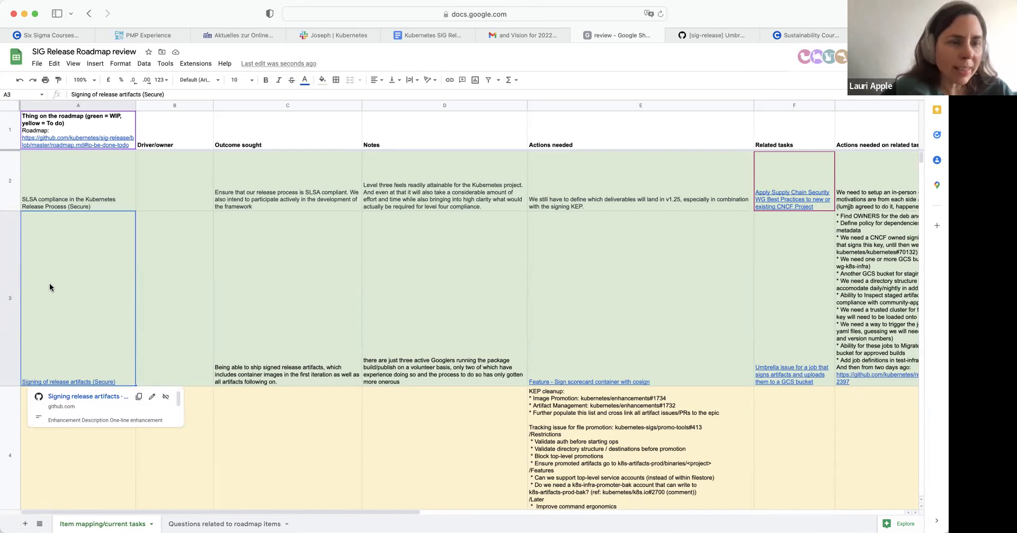
pyautogui.click(103, 201)
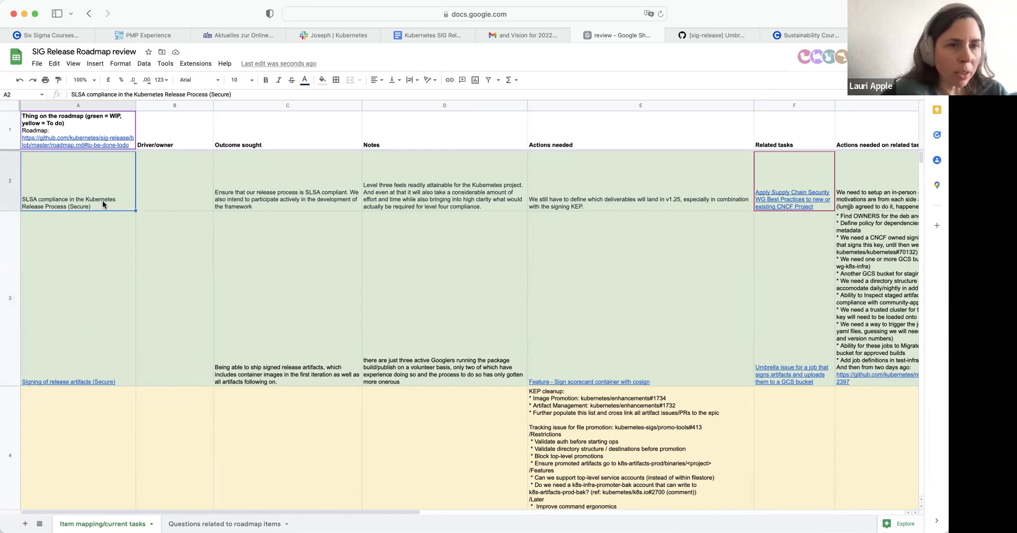
pyautogui.moveTo(122, 256)
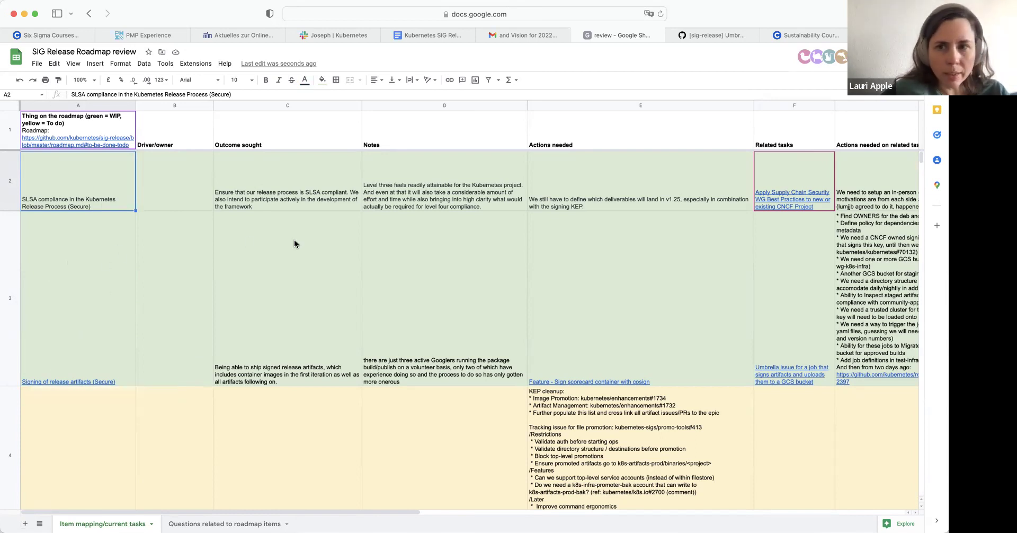
pyautogui.hscroll(3, 294, 244)
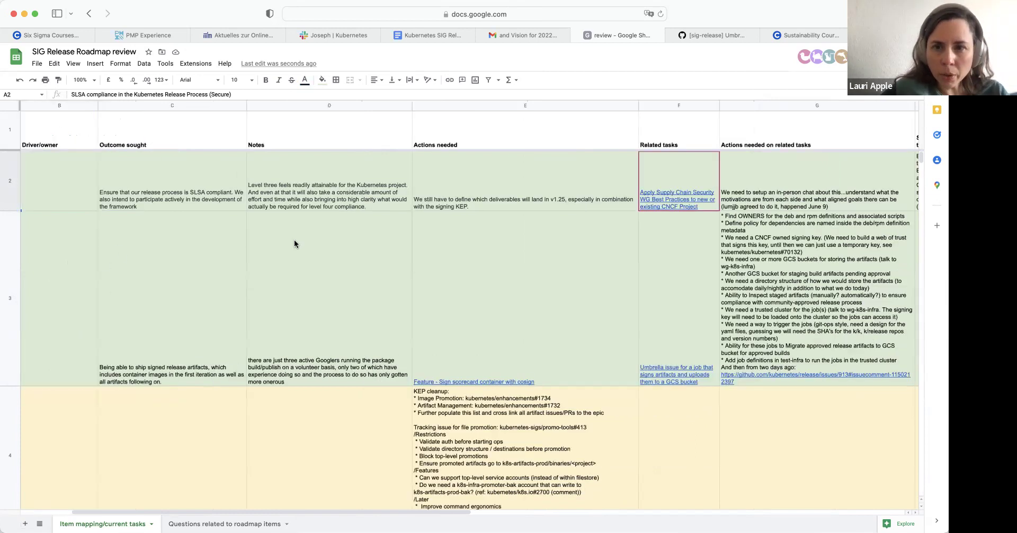
pyautogui.hscroll(-3, 430, 215)
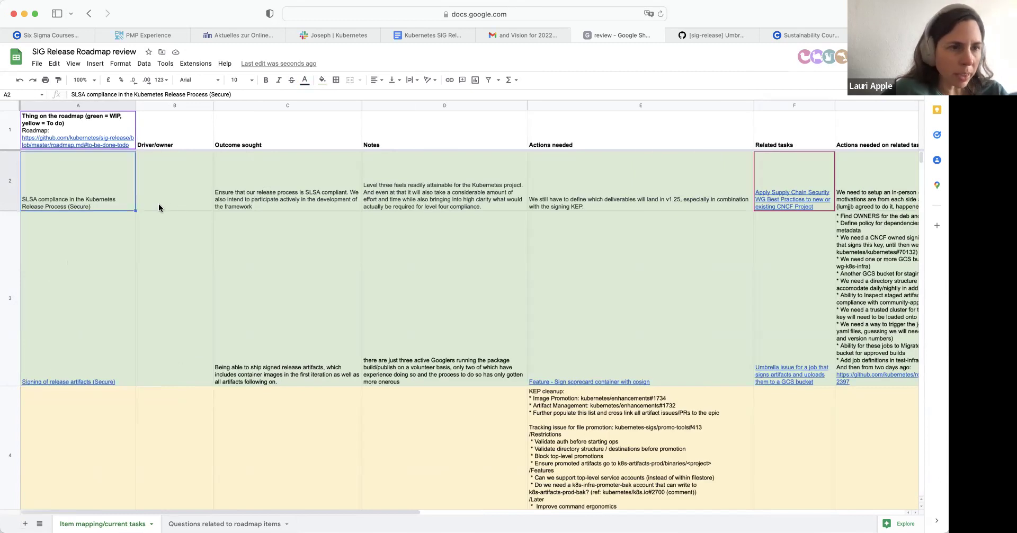
pyautogui.moveTo(102, 297)
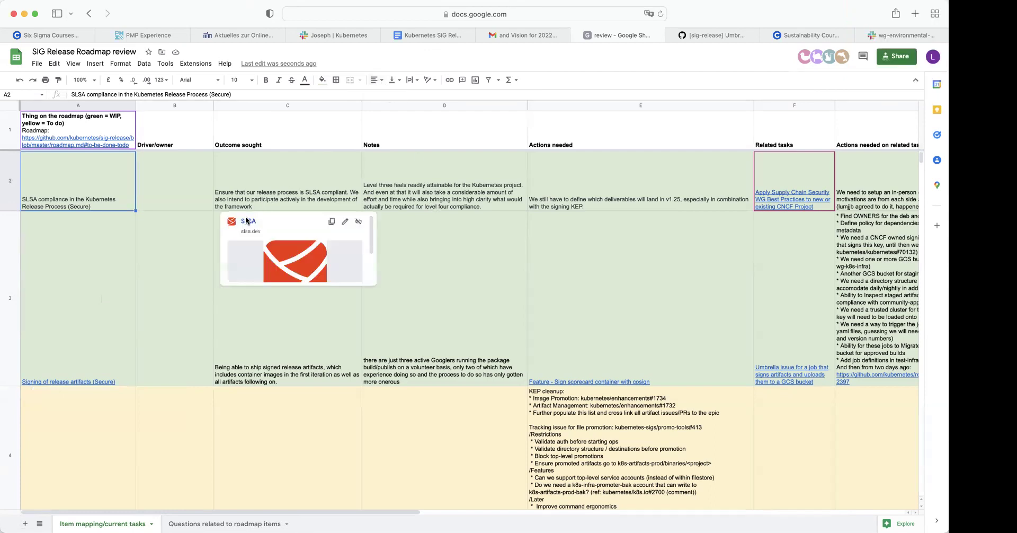
pyautogui.click(216, 337)
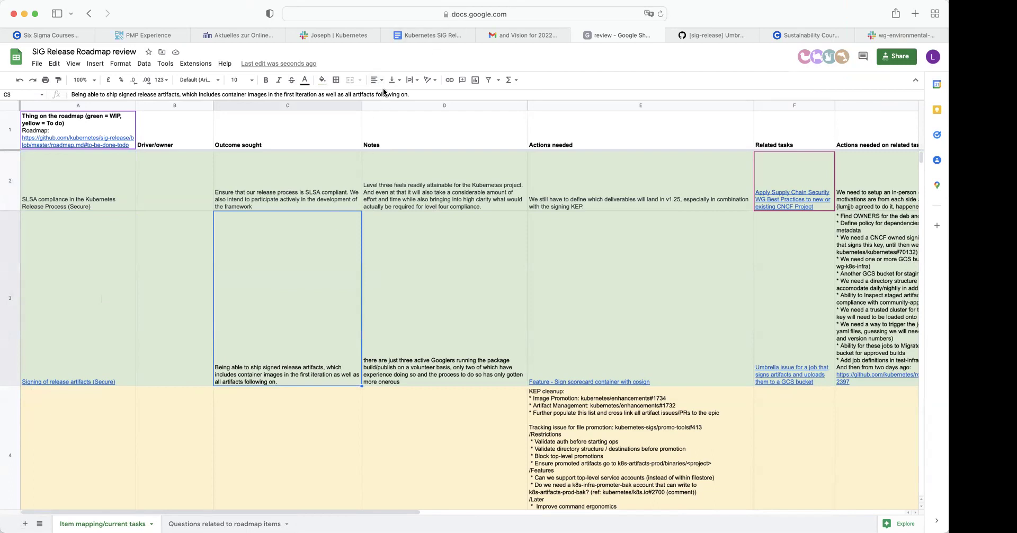
pyautogui.click(199, 325)
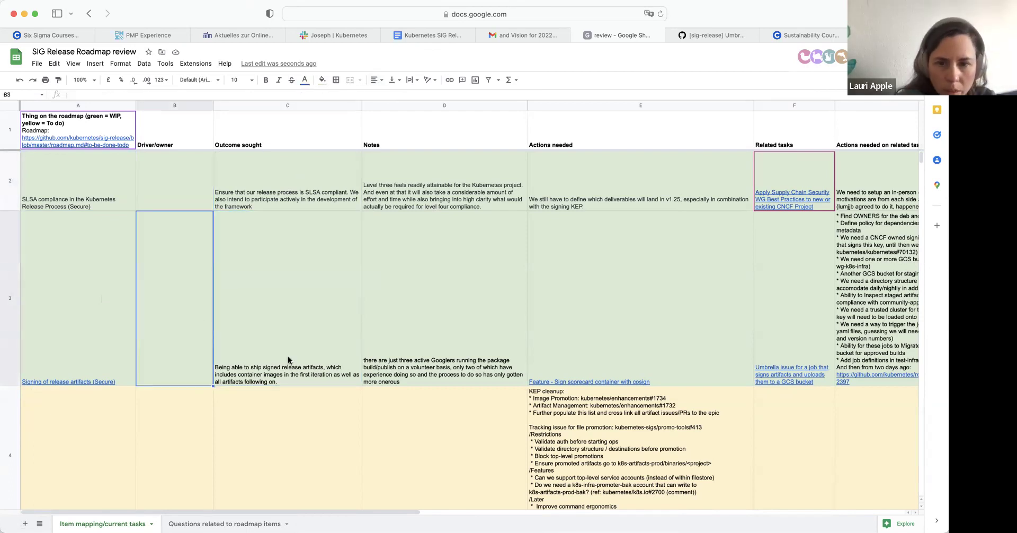
pyautogui.hscroll(3, 289, 360)
pyautogui.hscroll(4, 289, 360)
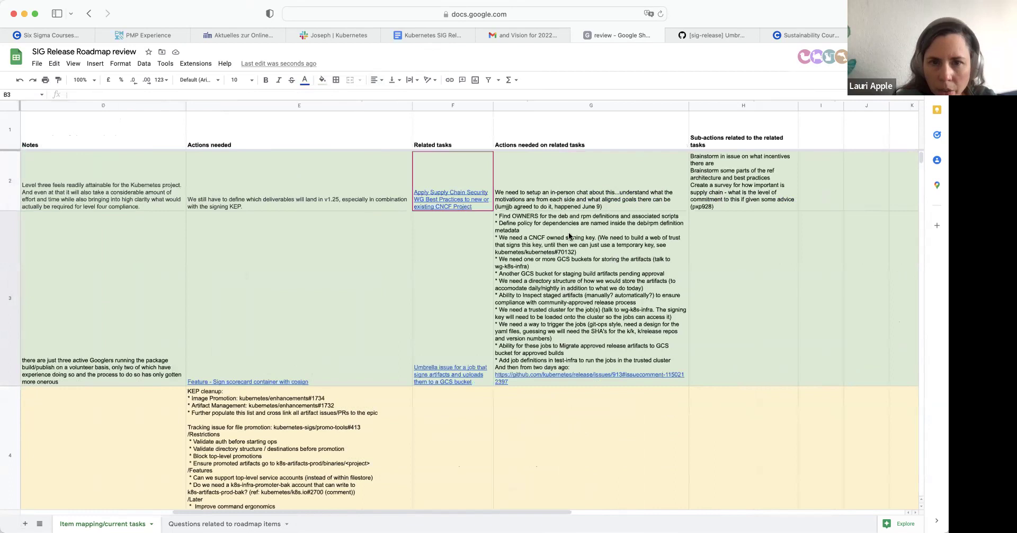
pyautogui.moveTo(539, 259)
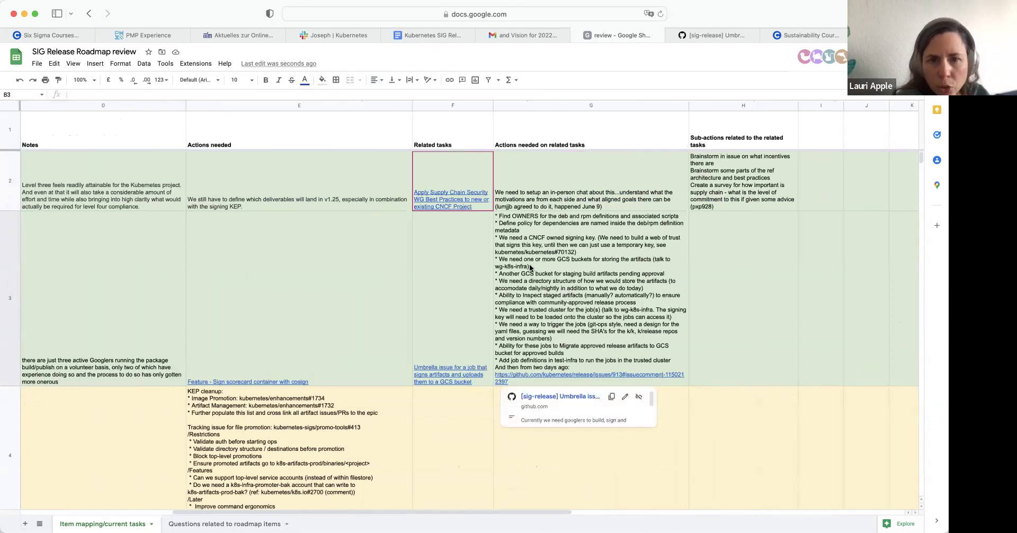
# Step: Open the umbrella issue linked in F3 and read the task checklist in its opening description
pyautogui.click(454, 374)
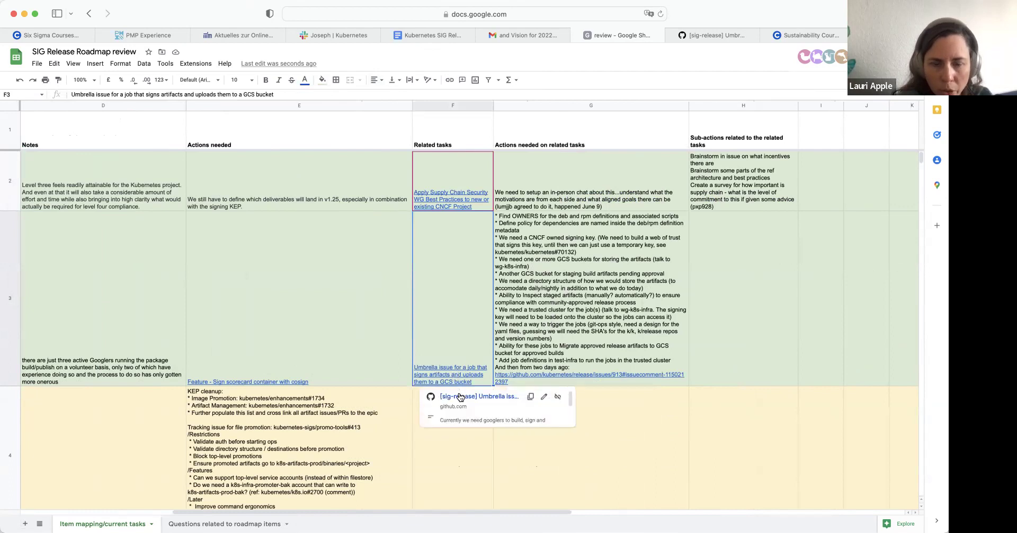
pyautogui.click(460, 397)
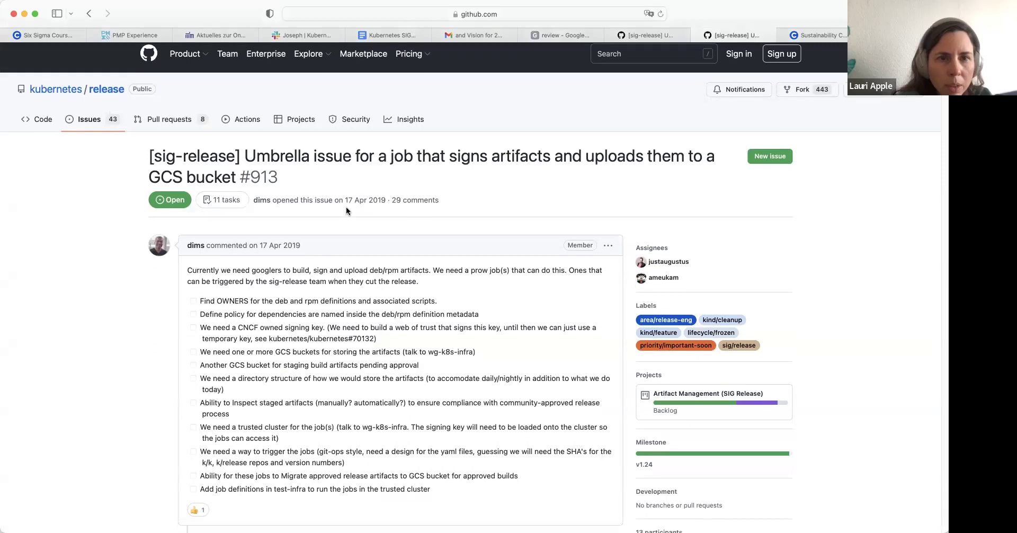
pyautogui.scroll(-2, 346, 210)
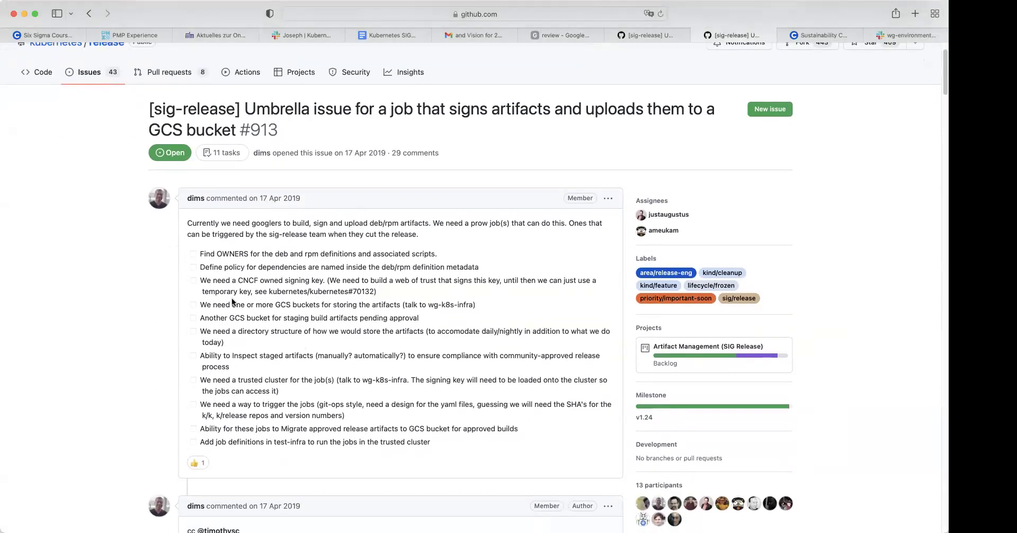
pyautogui.scroll(-1, 317, 370)
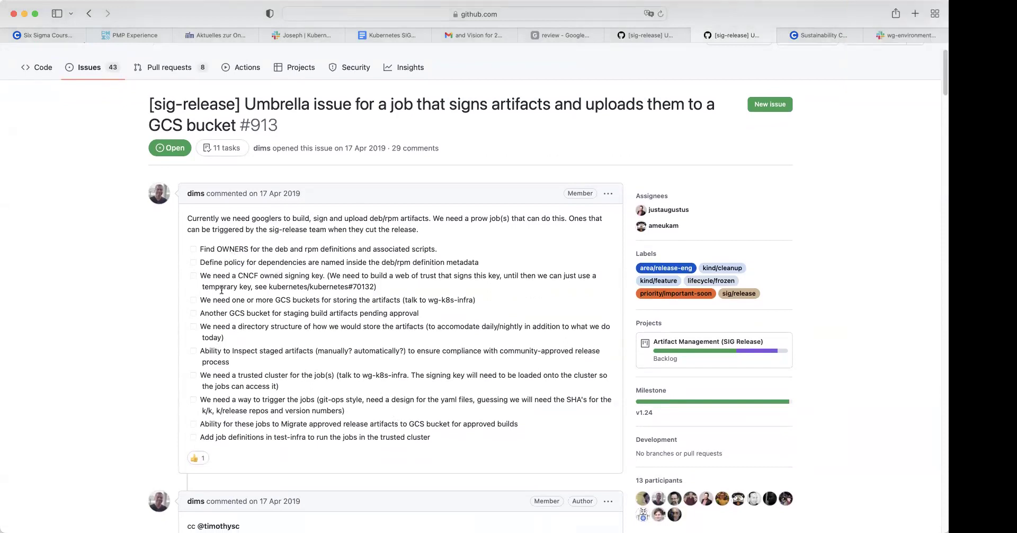
pyautogui.scroll(-1, 227, 422)
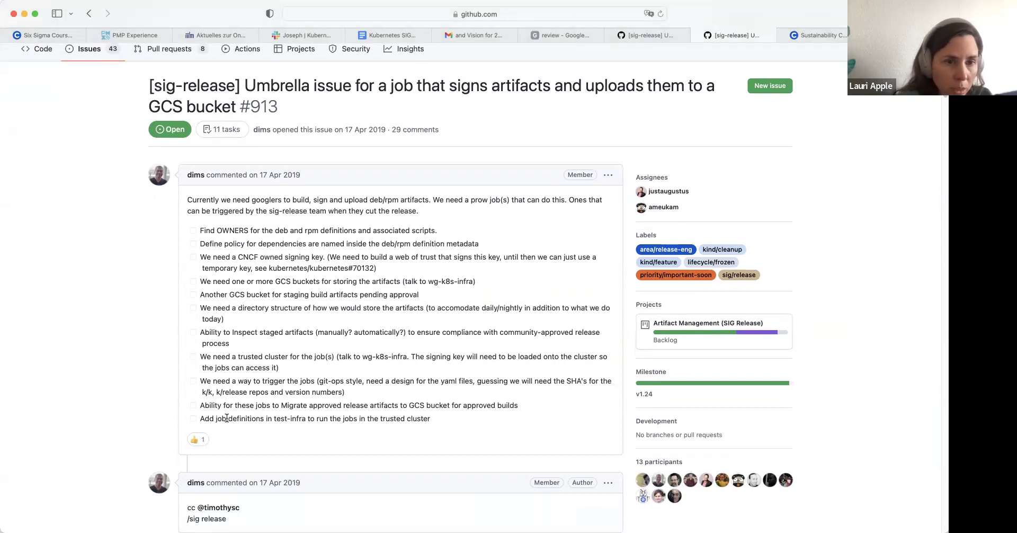
pyautogui.scroll(-1, 226, 418)
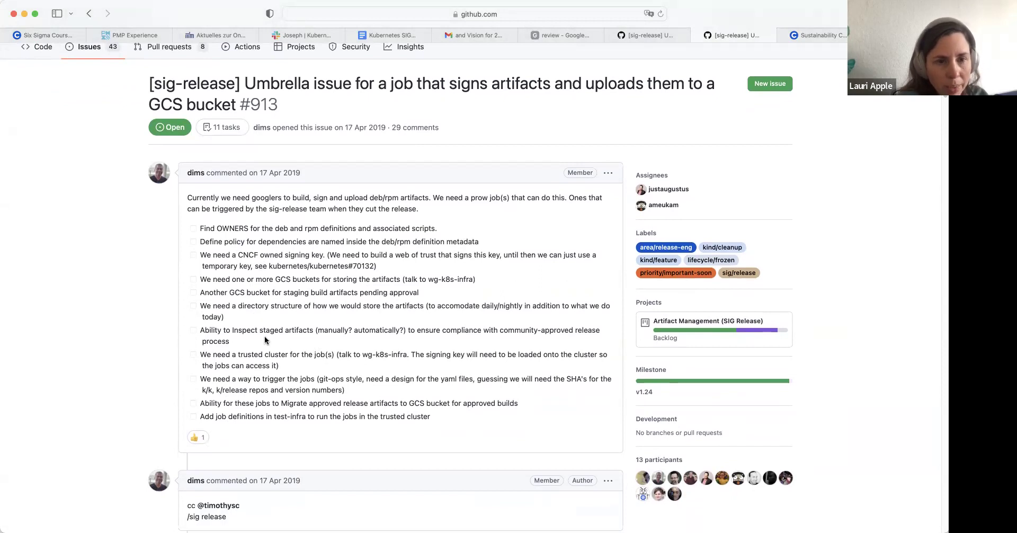
# Step: Go through the comment thread of issue #913 and read its latest comments on building packages and setting up a package host
pyautogui.scroll(-3, 265, 336)
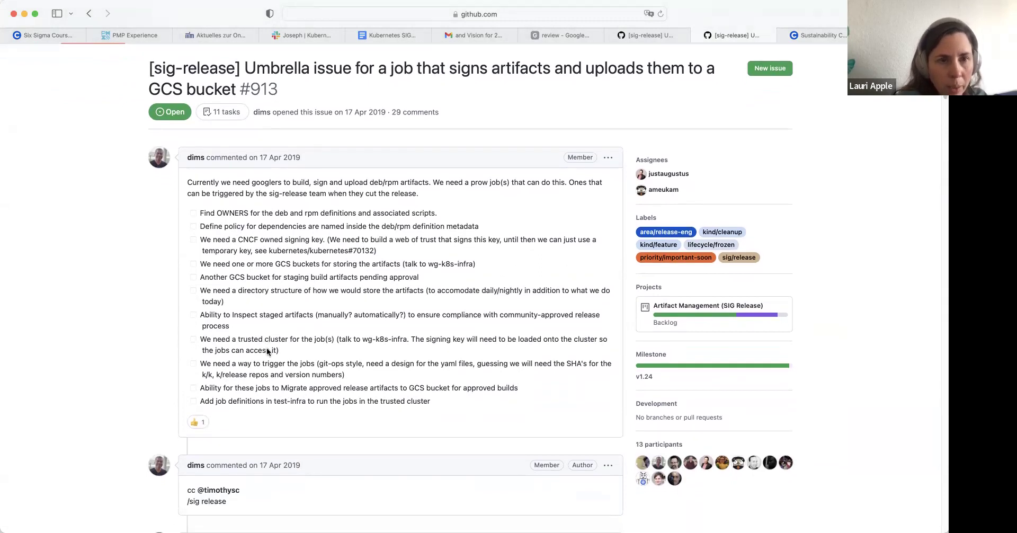
pyautogui.scroll(-10, 266, 348)
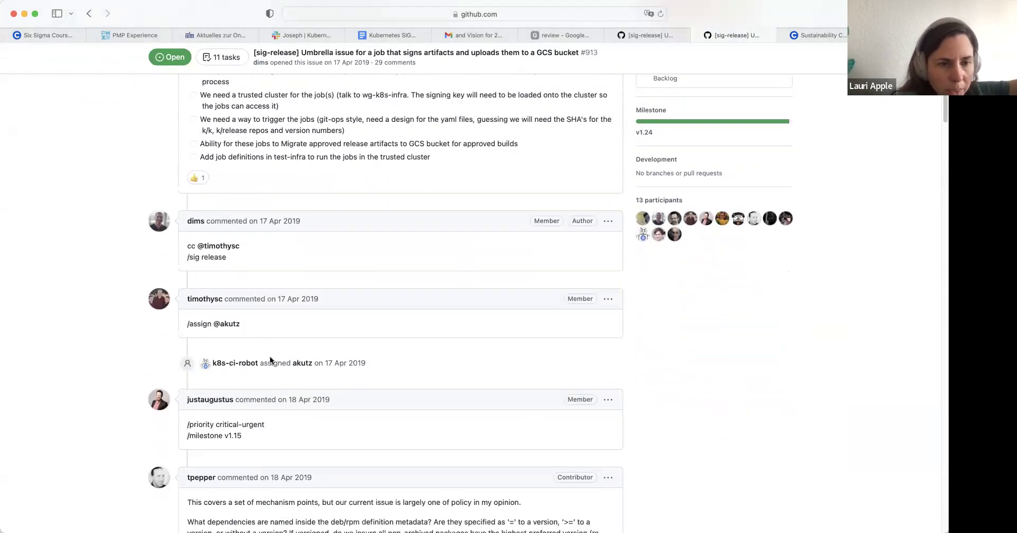
pyautogui.scroll(-20, 269, 356)
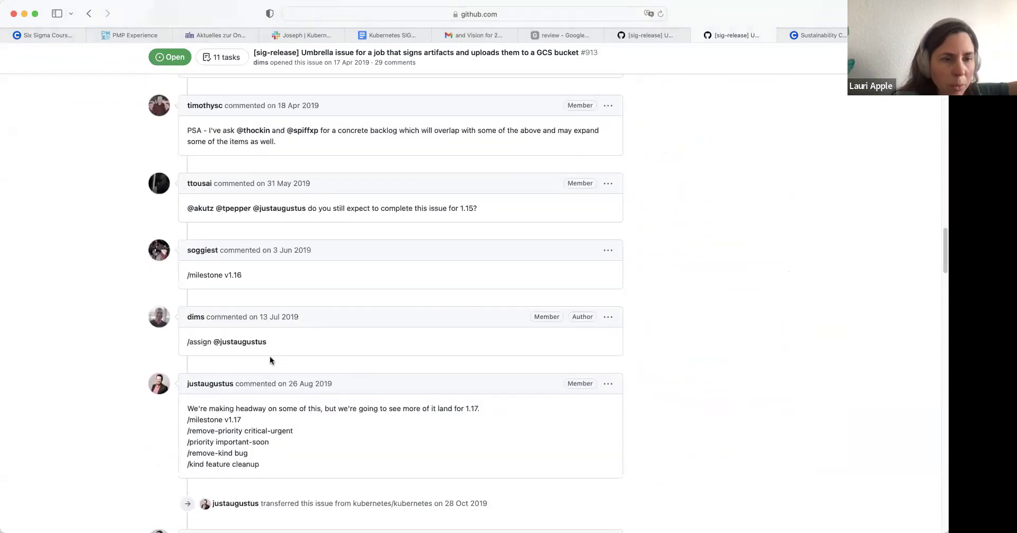
pyautogui.scroll(-20, 269, 356)
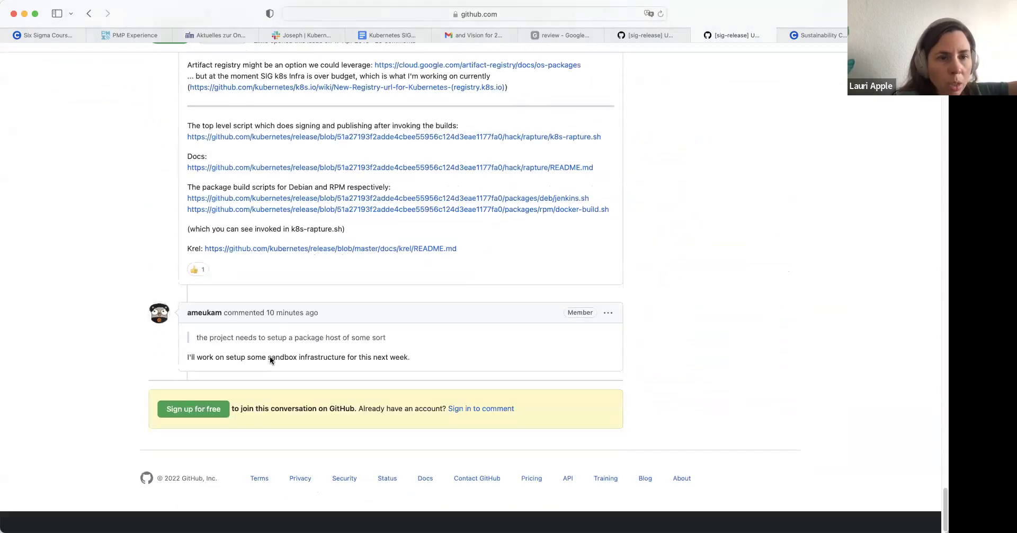
pyautogui.scroll(13, 270, 358)
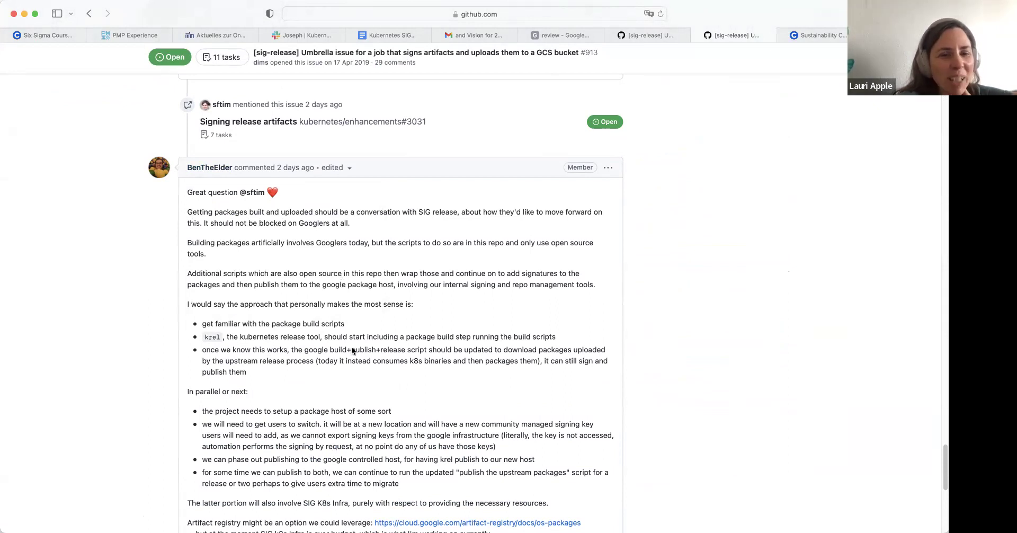
pyautogui.scroll(-2, 353, 351)
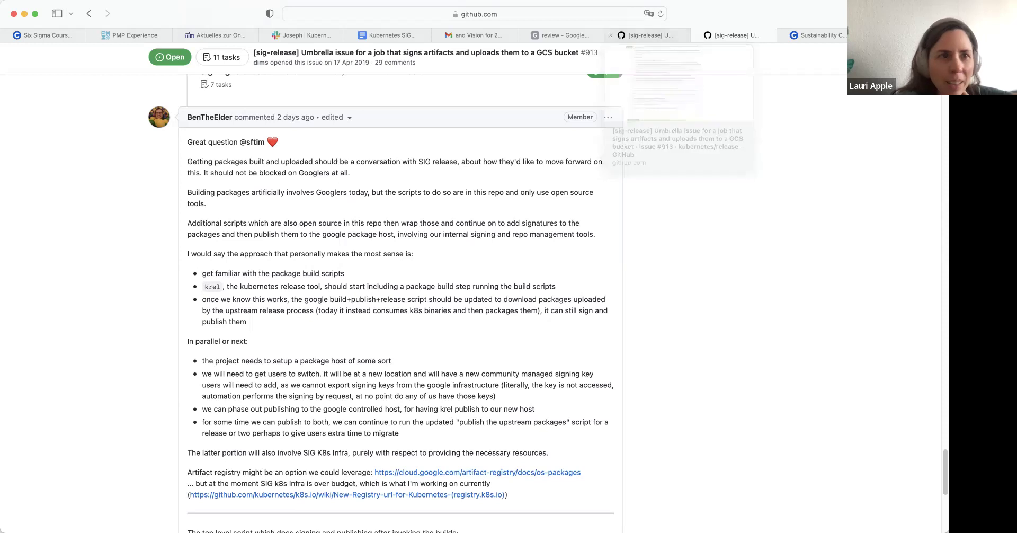
# Step: Return to the roadmap spreadsheet and open the GitHub issue linked from "Signing of release artifacts" in A3
pyautogui.click(89, 14)
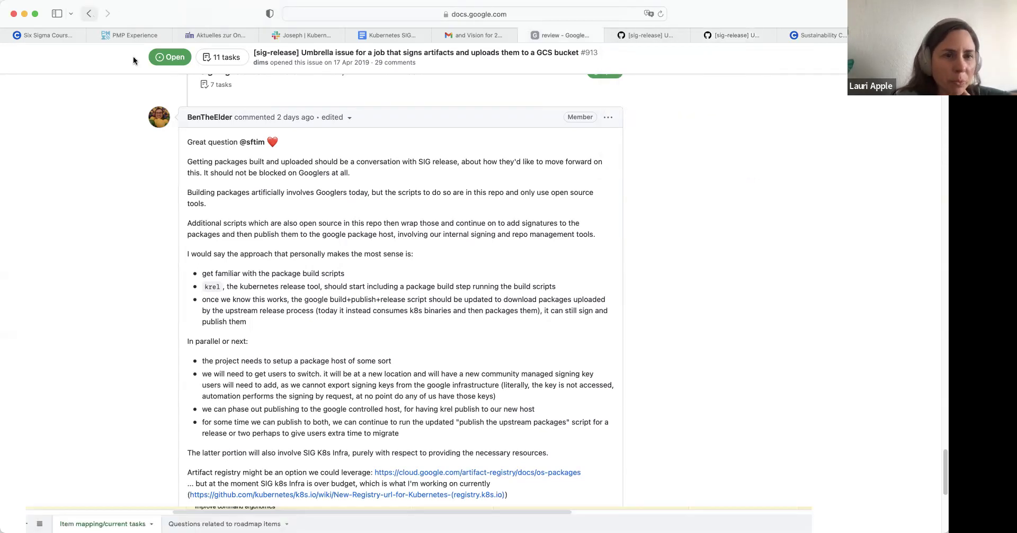
pyautogui.hscroll(-5, 628, 295)
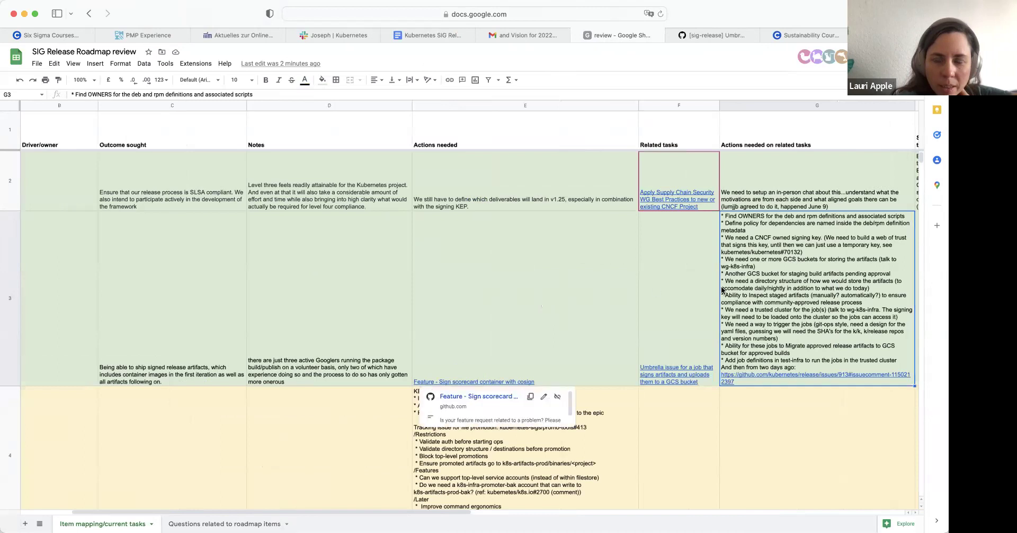
pyautogui.moveTo(722, 291)
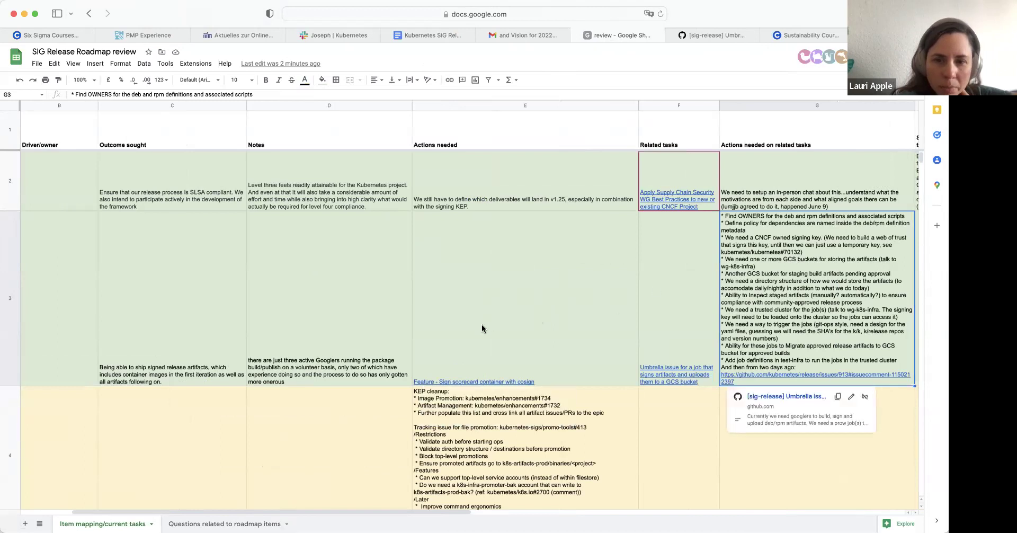
pyautogui.hscroll(-3, 481, 327)
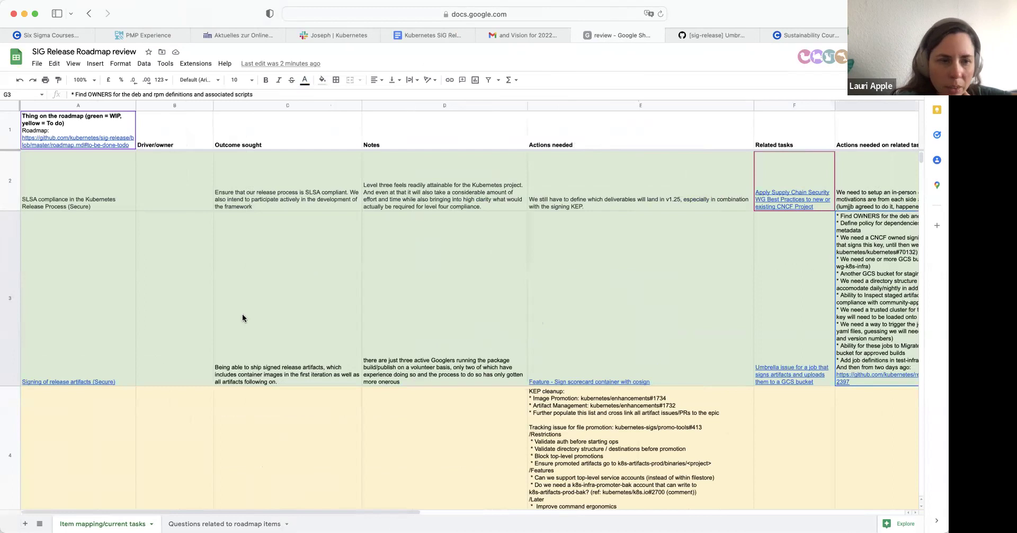
pyautogui.click(98, 379)
pyautogui.click(96, 395)
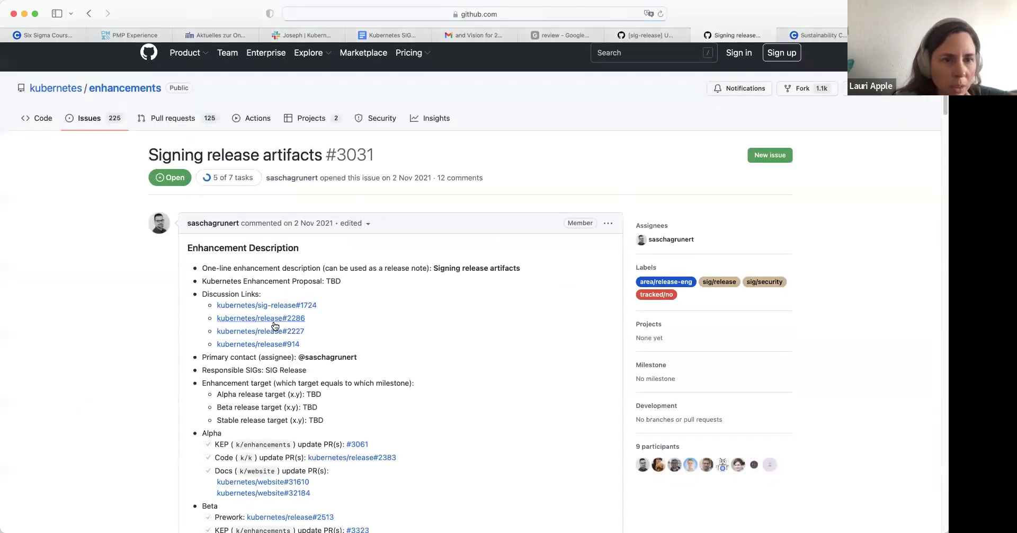
# Step: Read through the activity of enhancement issue #3031 on signing release artifacts, down to its last comment
pyautogui.scroll(-15, 275, 326)
pyautogui.scroll(-12, 275, 326)
pyautogui.scroll(-12, 275, 326)
pyautogui.scroll(-4, 275, 326)
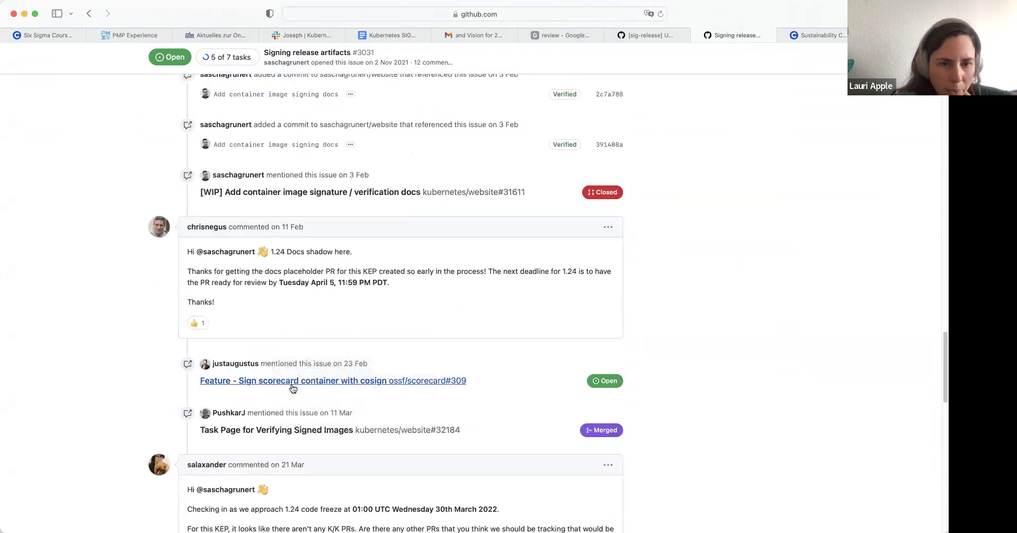
pyautogui.scroll(-5, 293, 388)
pyautogui.scroll(-20, 293, 397)
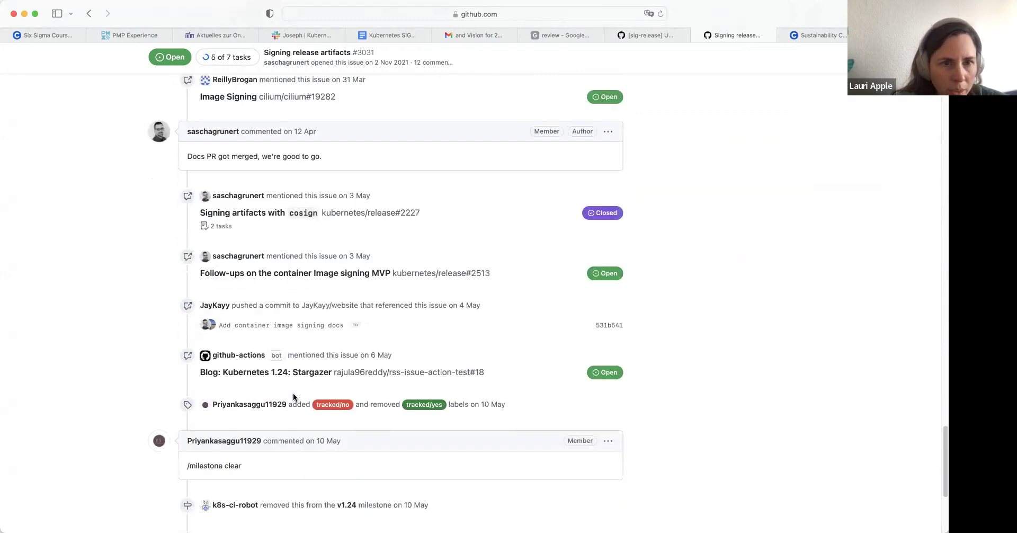
pyautogui.scroll(-2, 293, 397)
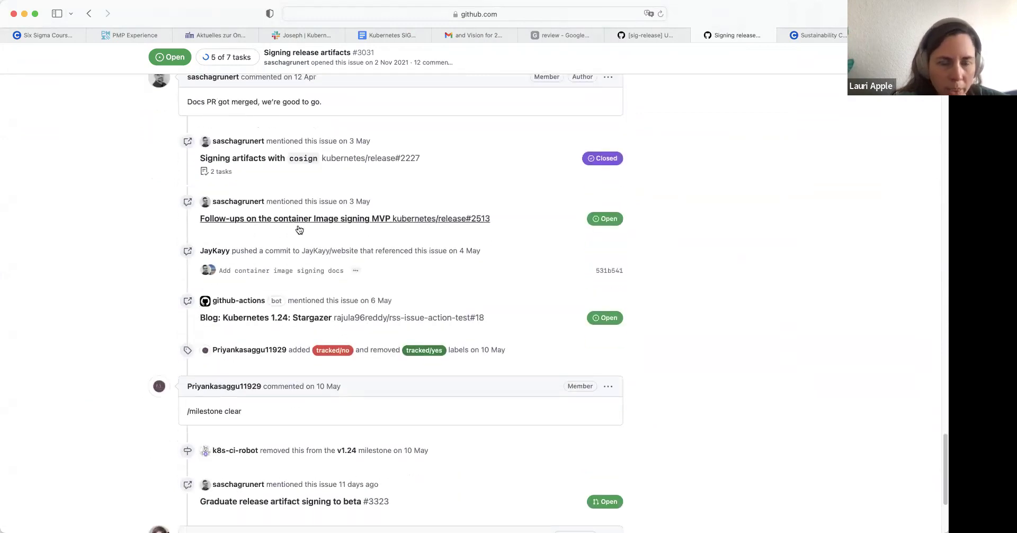
pyautogui.scroll(-1, 294, 311)
pyautogui.scroll(-6, 295, 314)
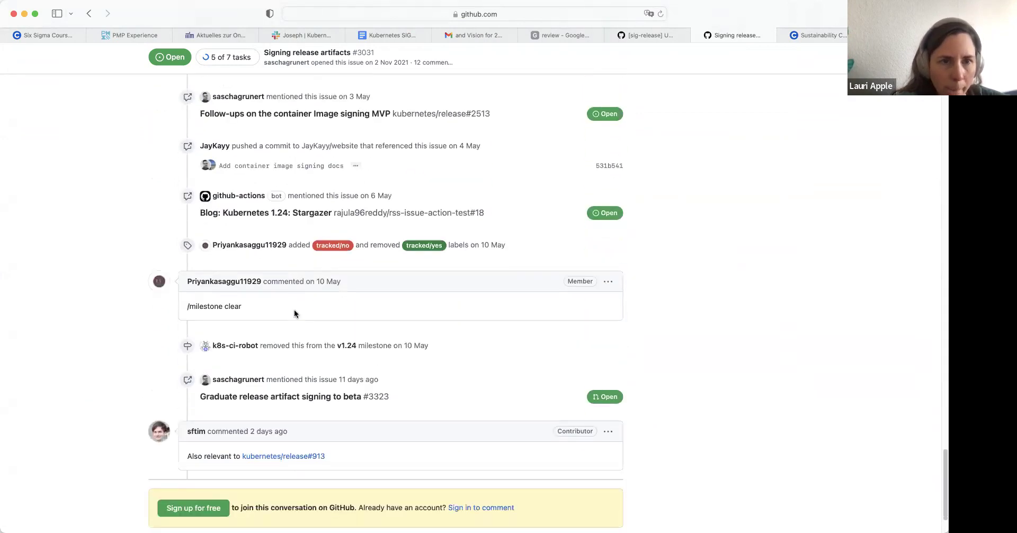
# Step: Preview linked pull request #3323, look back over the issue's March to May activity, and return to the roadmap spreadsheet
pyautogui.moveTo(289, 350)
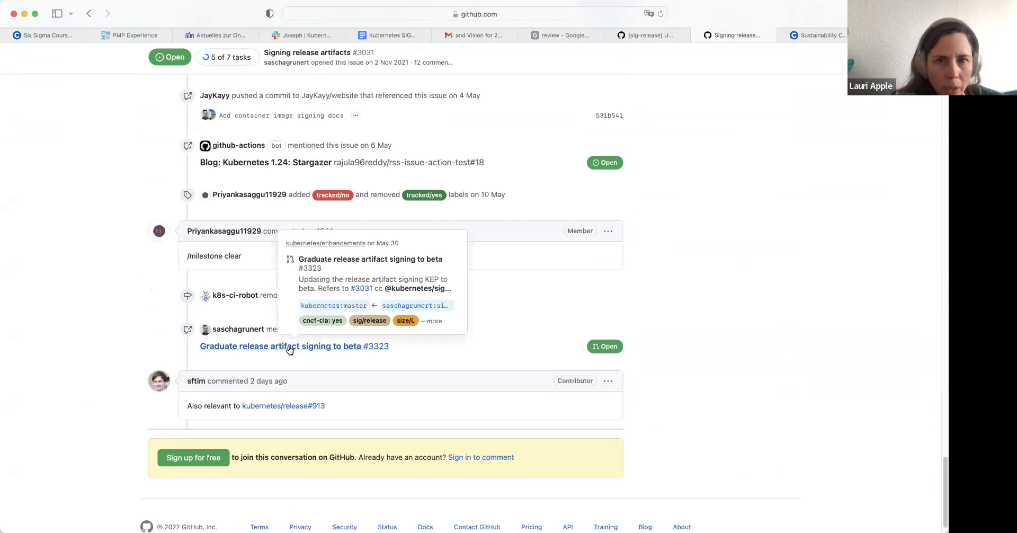
pyautogui.scroll(1, 125, 192)
pyautogui.scroll(5, 125, 192)
pyautogui.scroll(8, 125, 194)
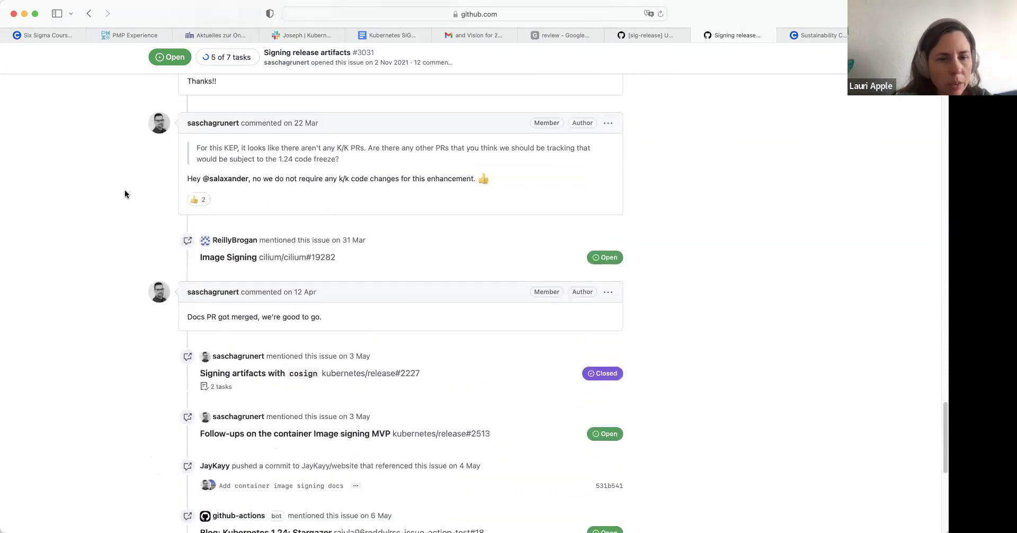
pyautogui.scroll(1, 125, 194)
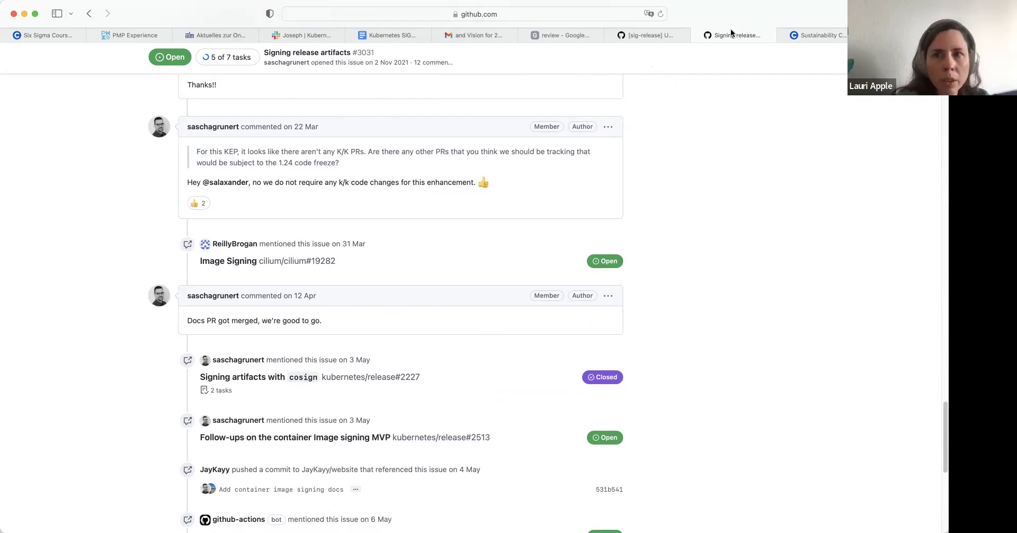
pyautogui.click(579, 37)
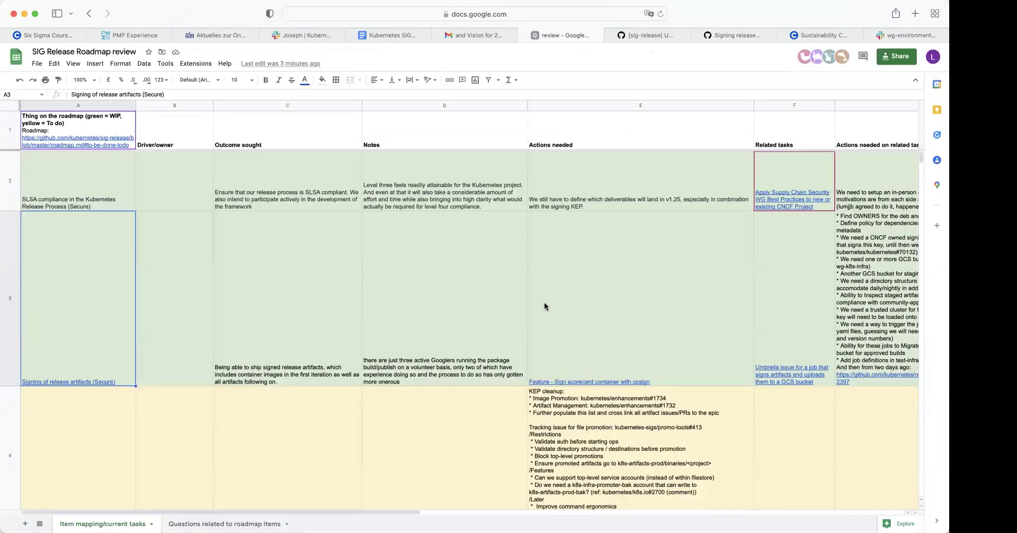
# Step: Copy the web address of enhancement issue #3031 and return to the roadmap spreadsheet
pyautogui.moveTo(555, 307)
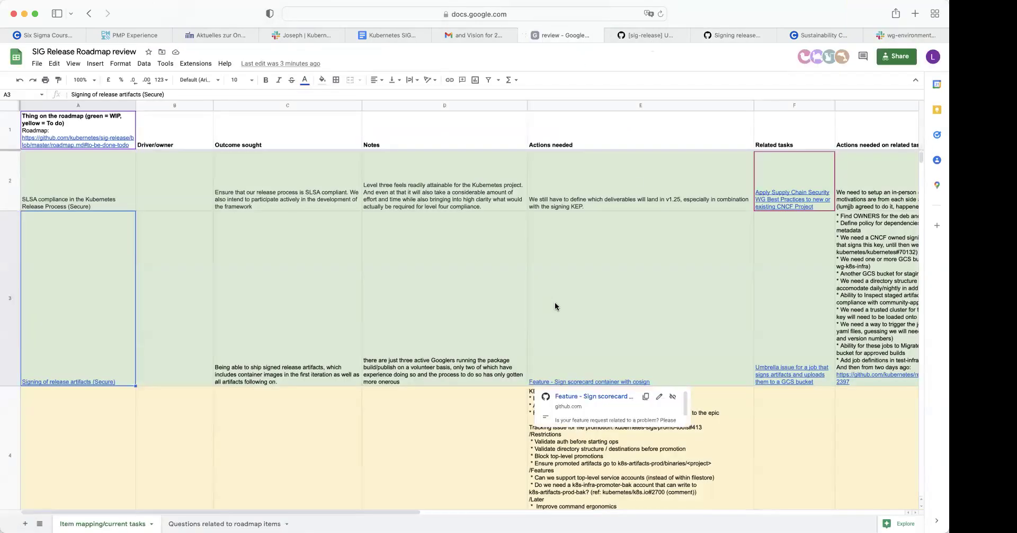
pyautogui.click(657, 36)
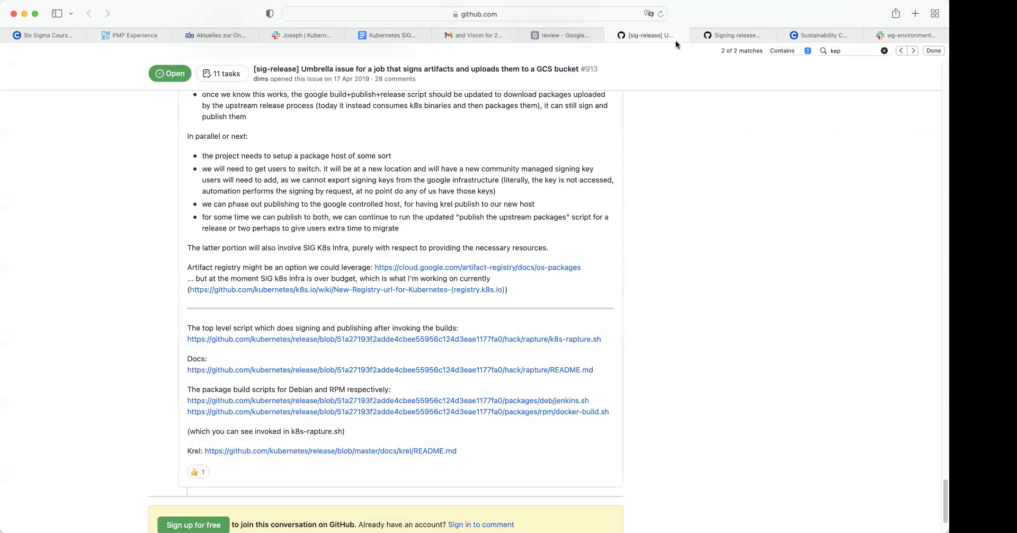
pyautogui.click(724, 39)
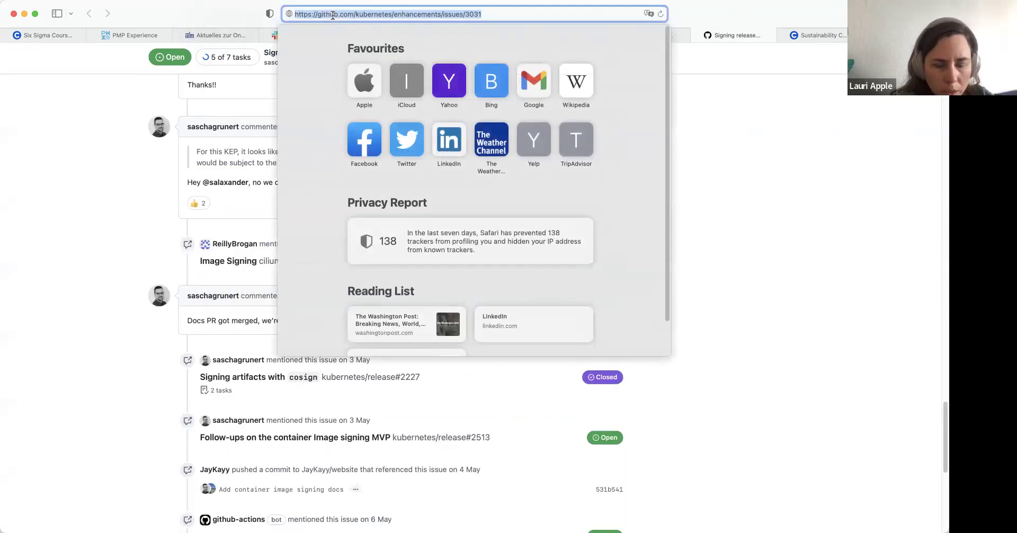
pyautogui.click(689, 116)
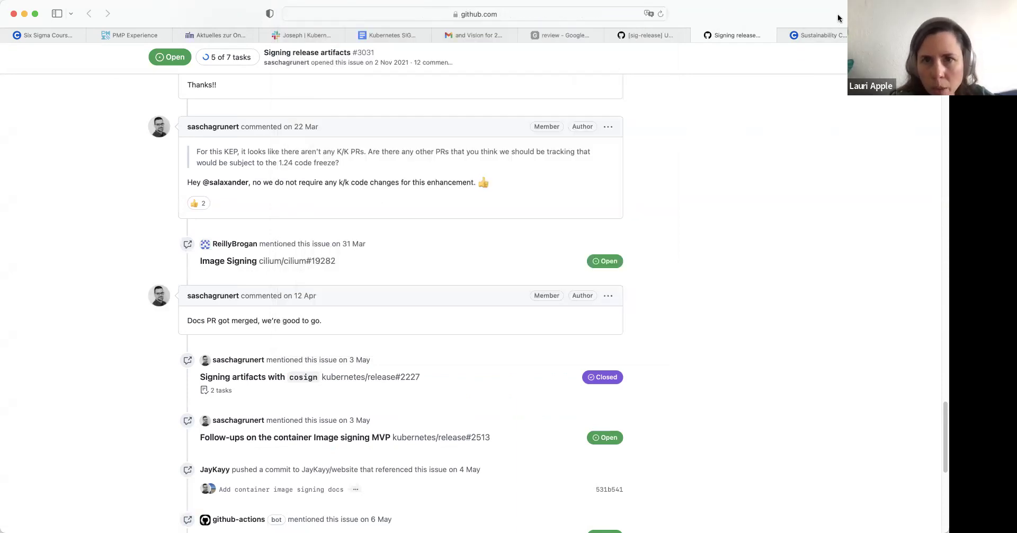
pyautogui.click(567, 36)
pyautogui.scroll(-10, 554, 324)
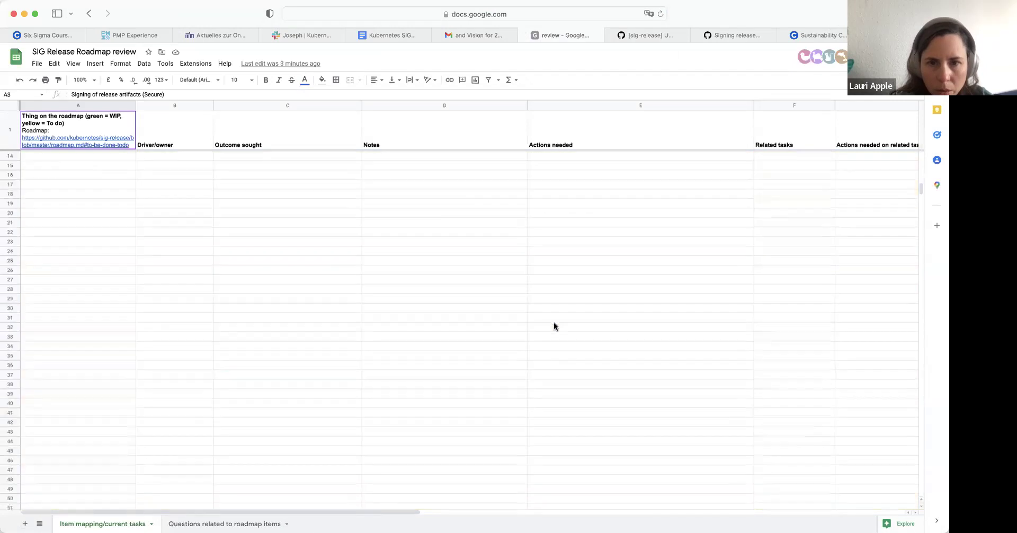
pyautogui.scroll(5, 554, 326)
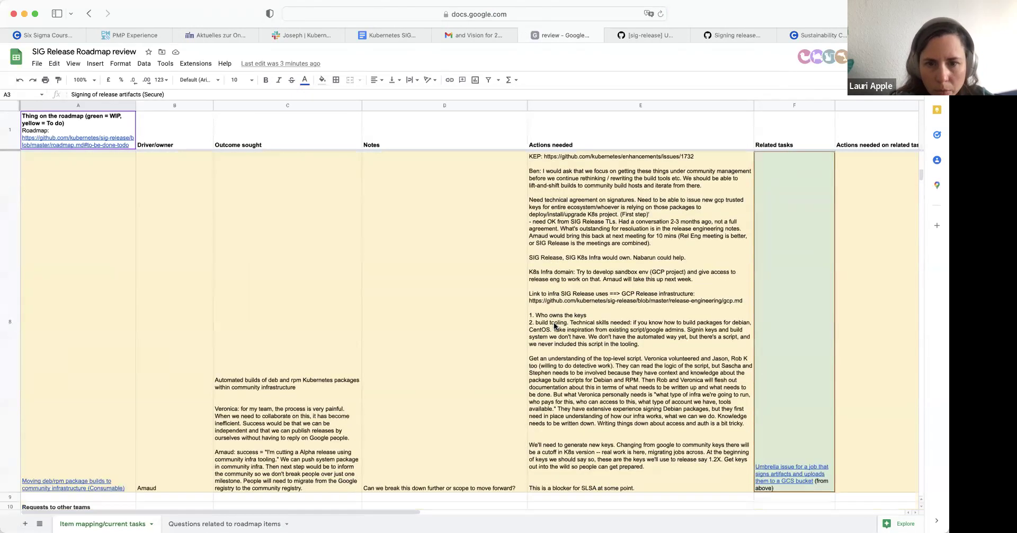
pyautogui.click(581, 405)
pyautogui.scroll(-3, 581, 405)
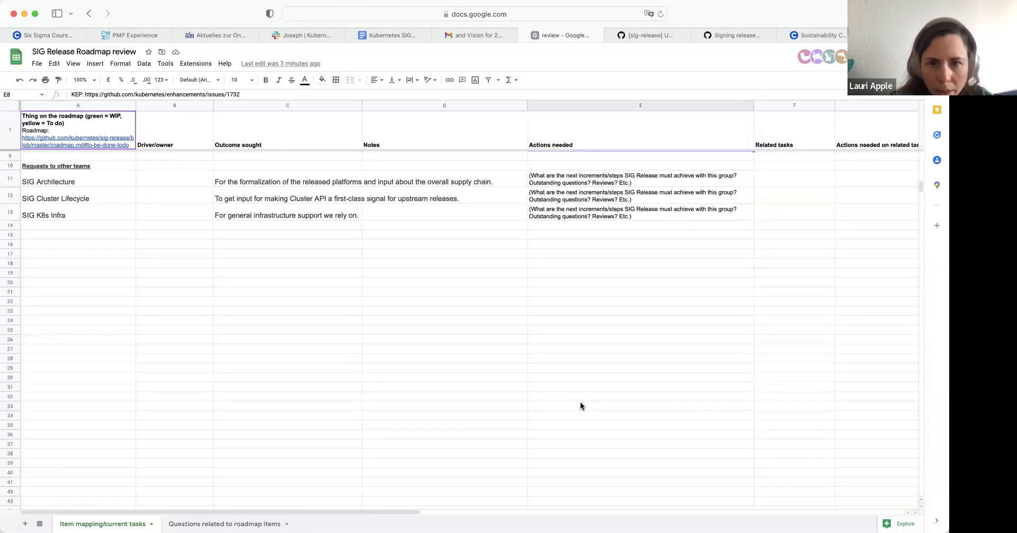
pyautogui.scroll(2, 581, 405)
pyautogui.doubleClick(581, 406)
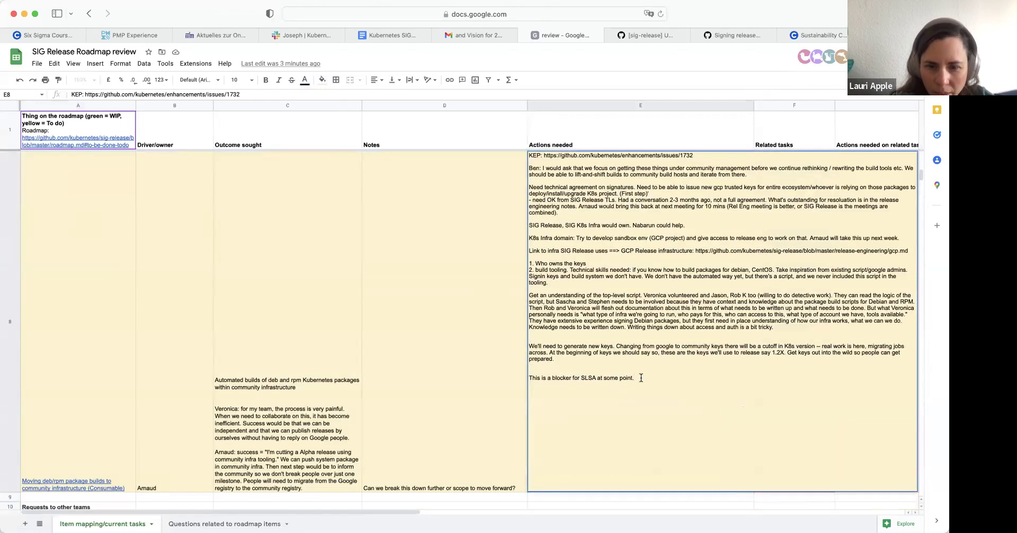
pyautogui.hotkey('alt', 'Return')
pyautogui.write('Rob and Verionica would also review')
pyautogui.write('https://github.com/kubernetes/enhancements/issues/3031')
pyautogui.write('as part of investigation')
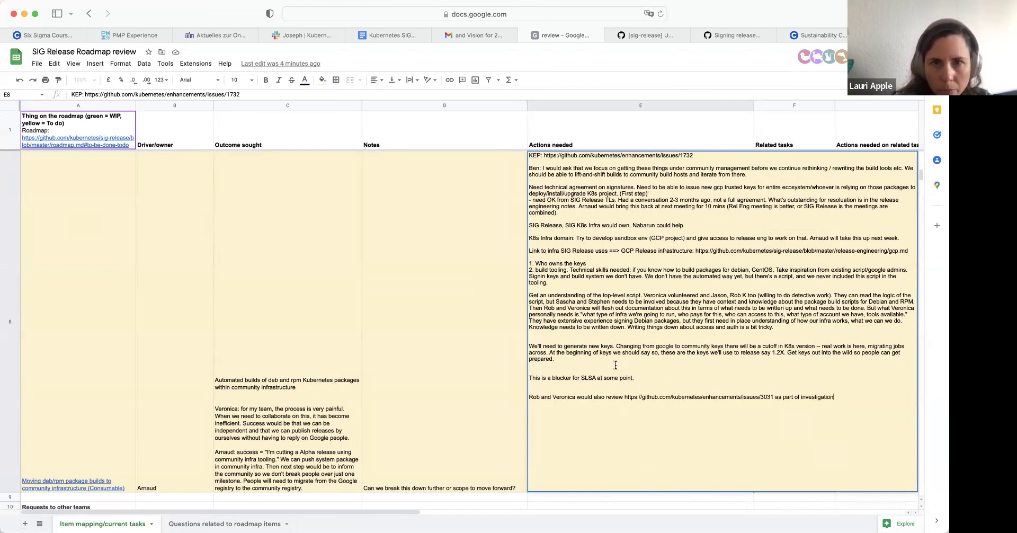
pyautogui.click(501, 411)
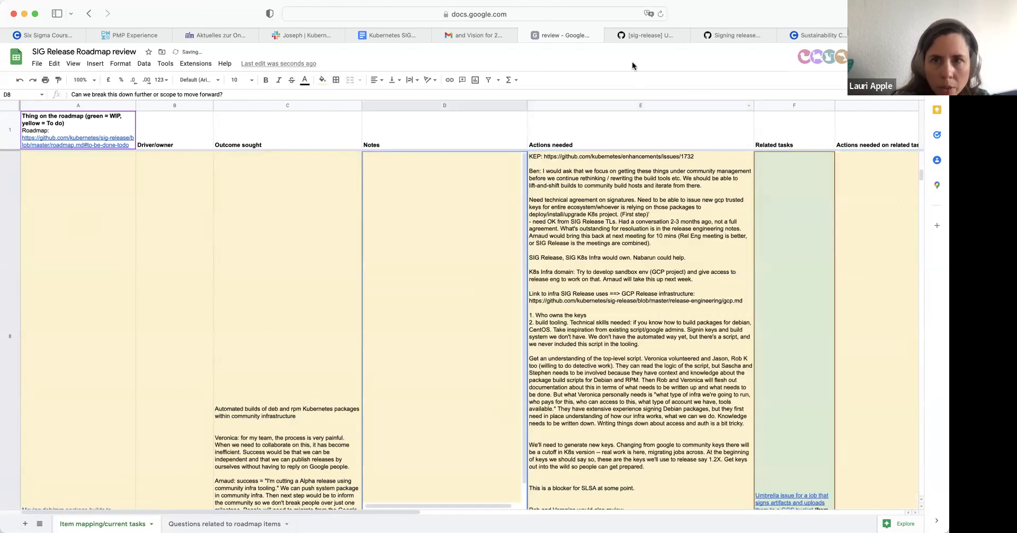
# Step: Close the page of umbrella issue #913 and return to the roadmap spreadsheet
pyautogui.click(644, 34)
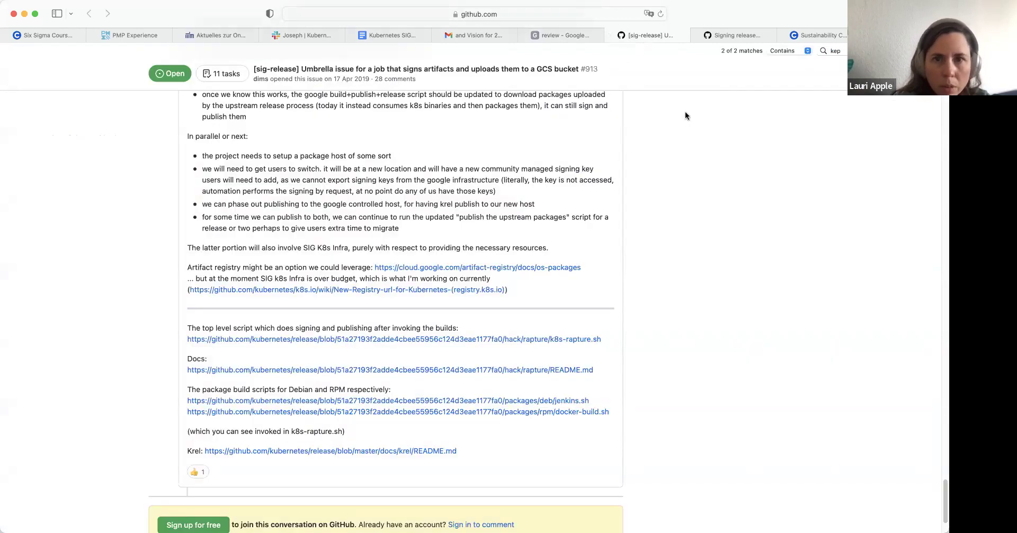
pyautogui.click(610, 35)
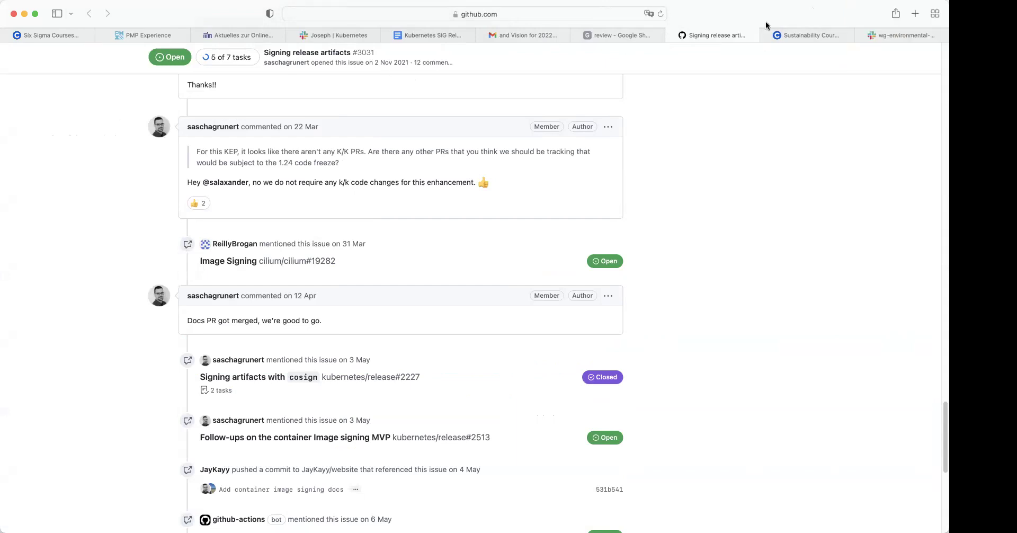
pyautogui.click(633, 36)
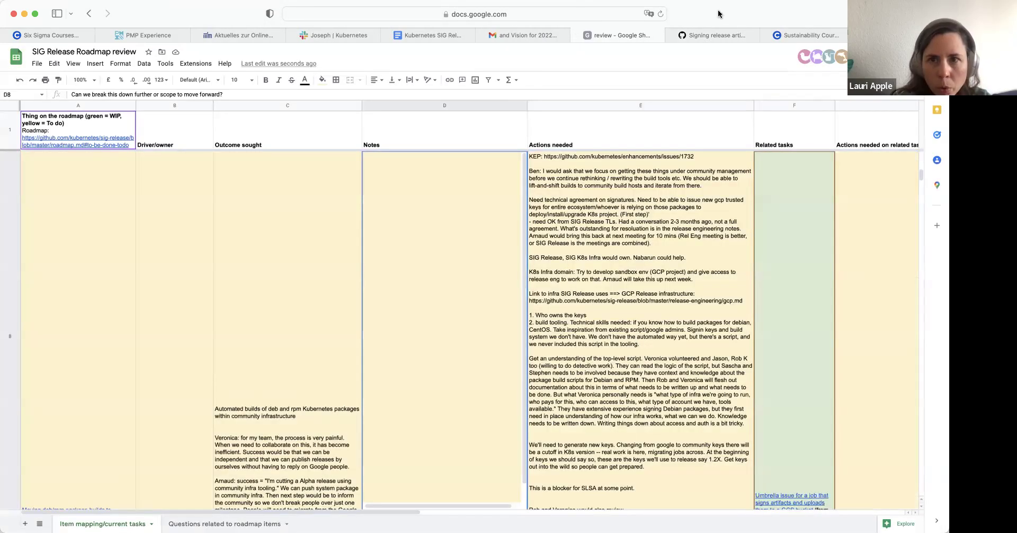
# Step: Go back to the opening description of issue #3031 and return to the roadmap spreadsheet
pyautogui.click(715, 35)
pyautogui.scroll(20, 421, 194)
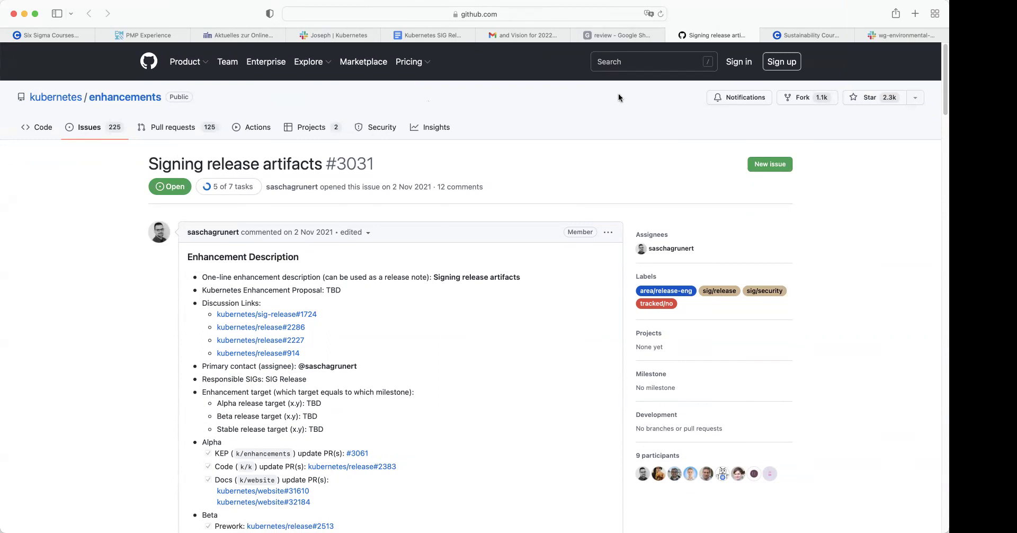
pyautogui.click(608, 30)
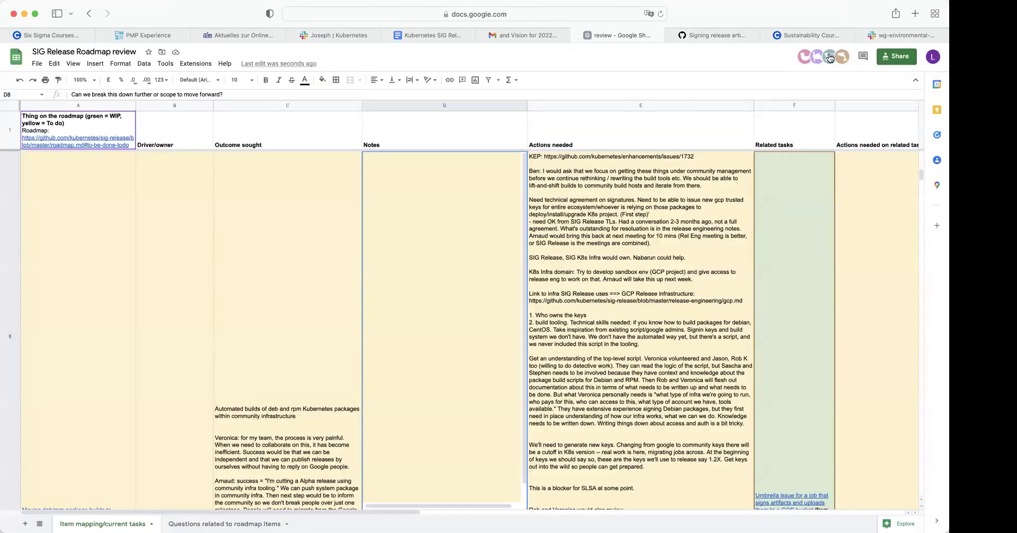
# Step: In E8, remove the extra blank line above the SLSA blocker remark and delete the closing note about reviewing issue #3031
pyautogui.click(681, 261)
pyautogui.scroll(-2, 659, 318)
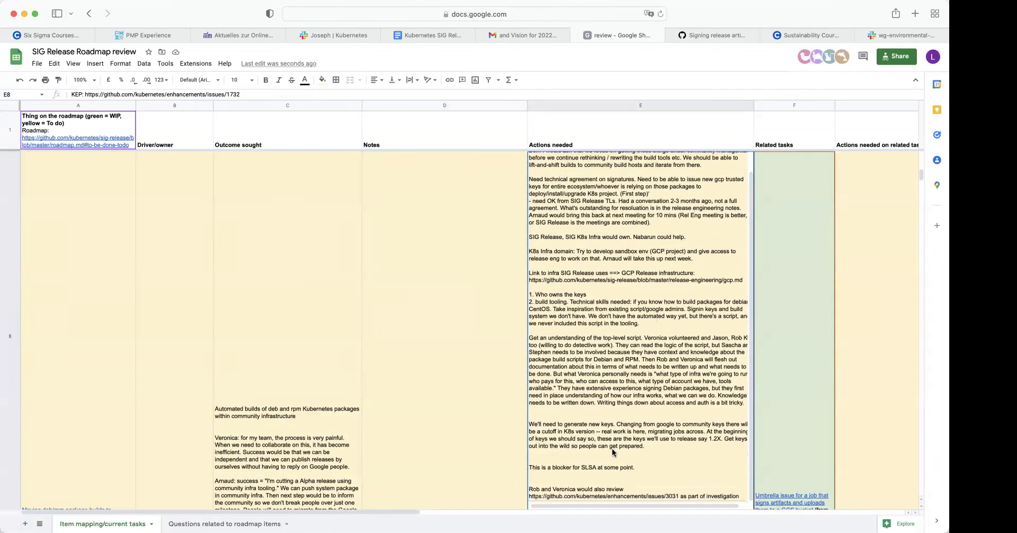
pyautogui.doubleClick(583, 483)
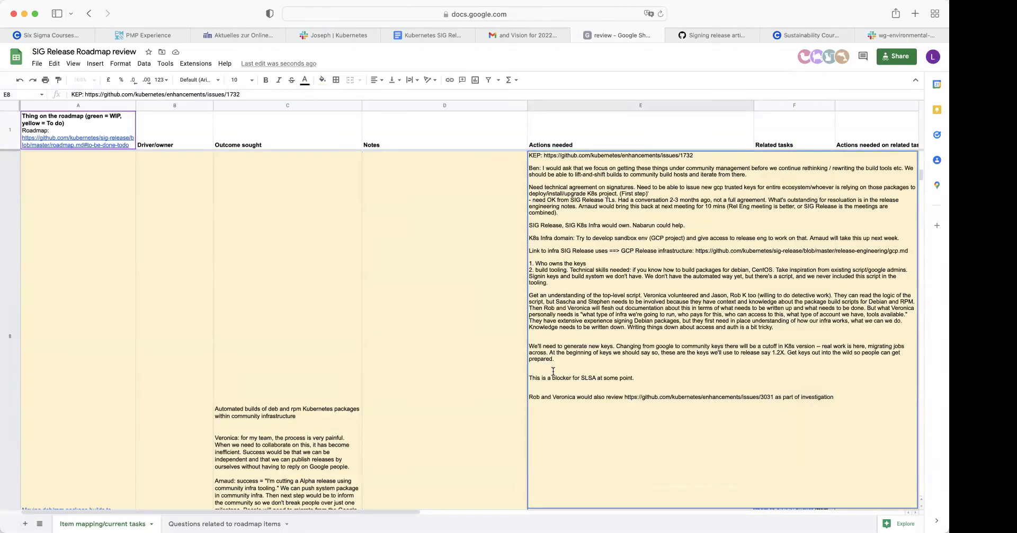
pyautogui.press('BackSpace')
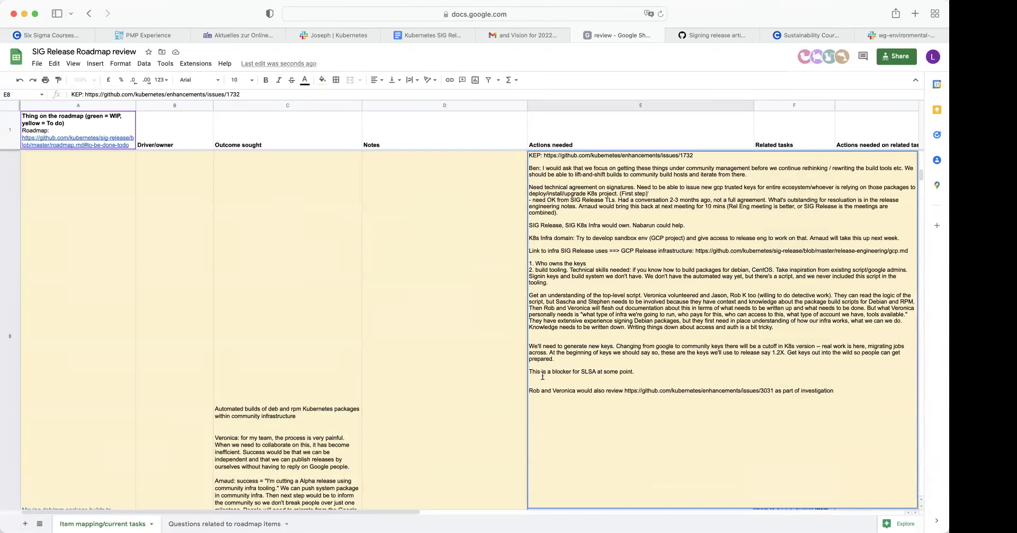
pyautogui.press('BackSpace')
pyautogui.moveTo(529, 383); pyautogui.dragTo(530, 396)
pyautogui.press('BackSpace')
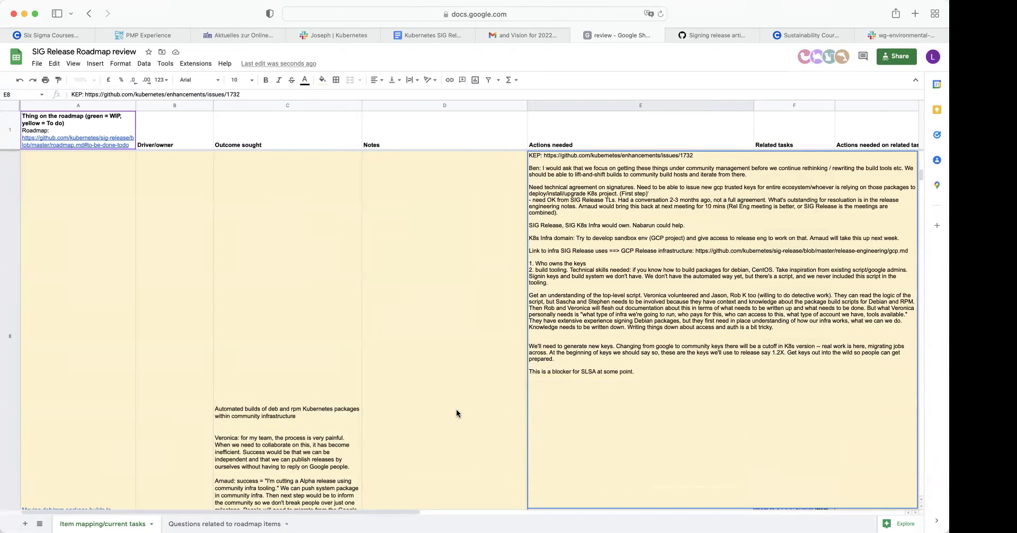
pyautogui.click(456, 409)
# Step: Look over the signing item in row 3, reopen issue #3031 and read its description and activity through February
pyautogui.scroll(3, 458, 371)
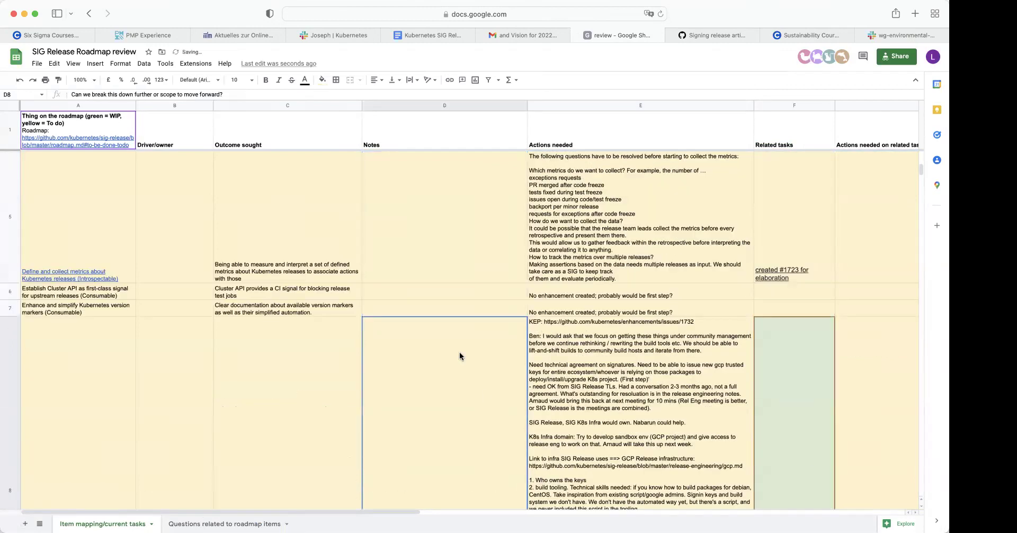
pyautogui.scroll(5, 460, 353)
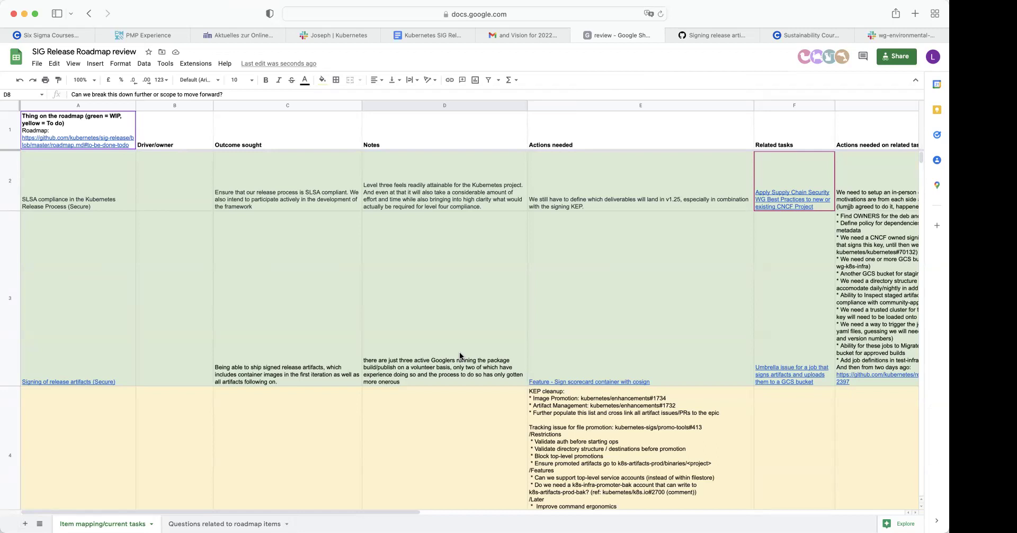
pyautogui.click(708, 33)
pyautogui.scroll(-5, 446, 219)
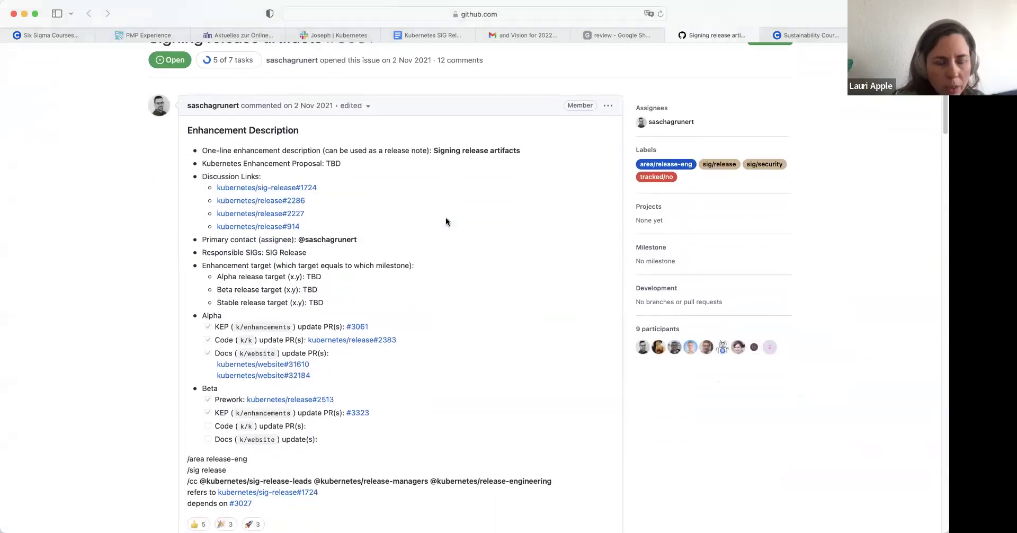
pyautogui.scroll(-10, 446, 221)
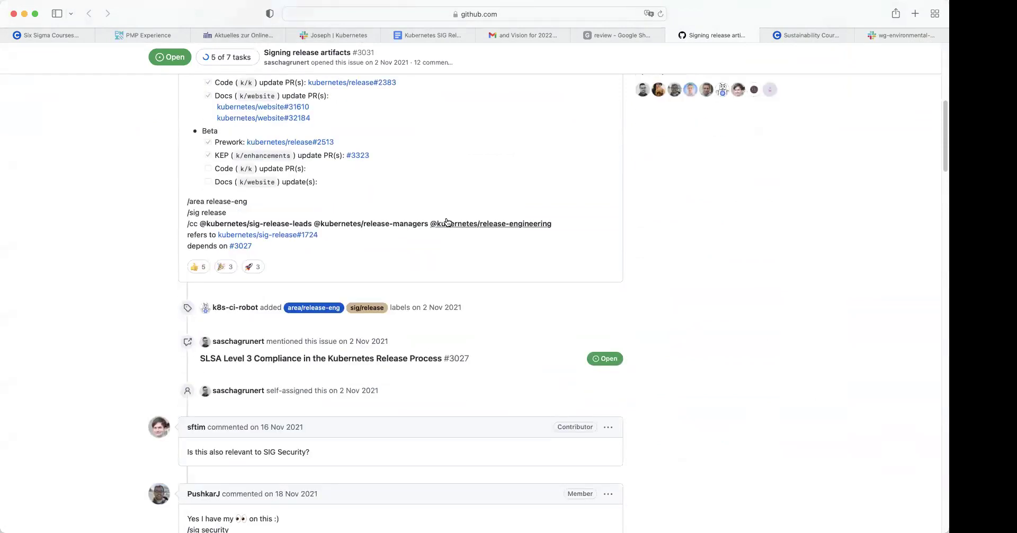
pyautogui.scroll(-11, 447, 263)
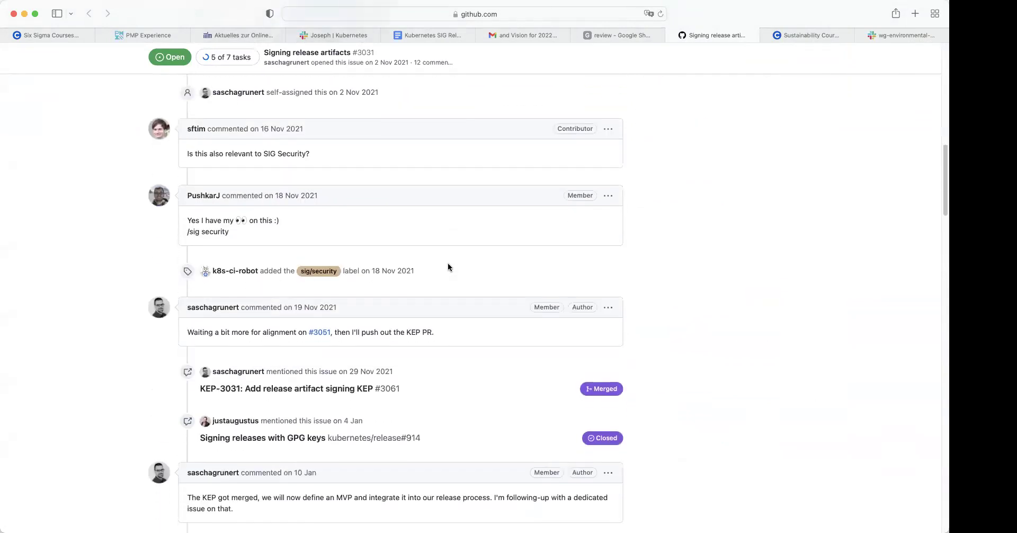
pyautogui.scroll(-9, 448, 267)
pyautogui.scroll(-12, 448, 266)
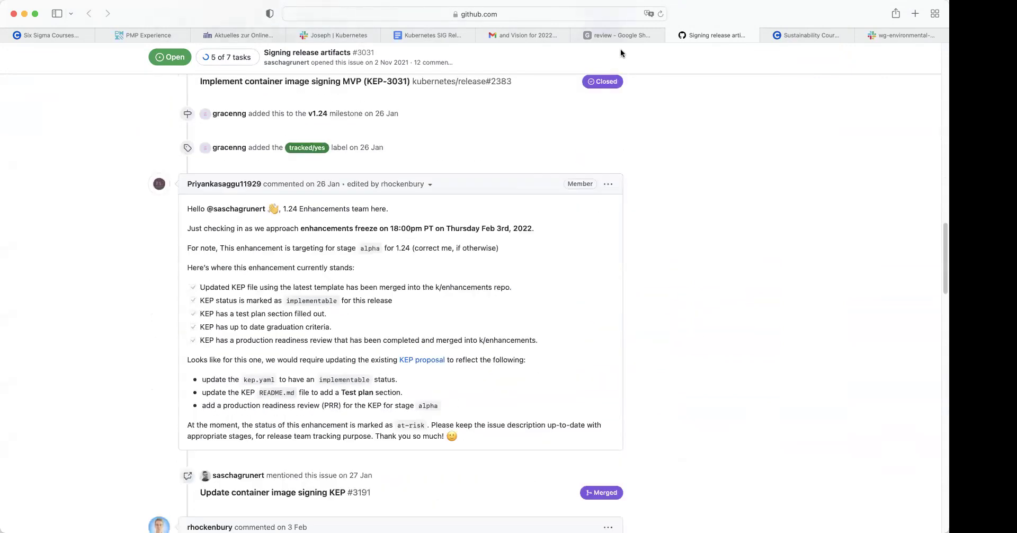
pyautogui.scroll(-15, 542, 290)
pyautogui.scroll(-14, 541, 289)
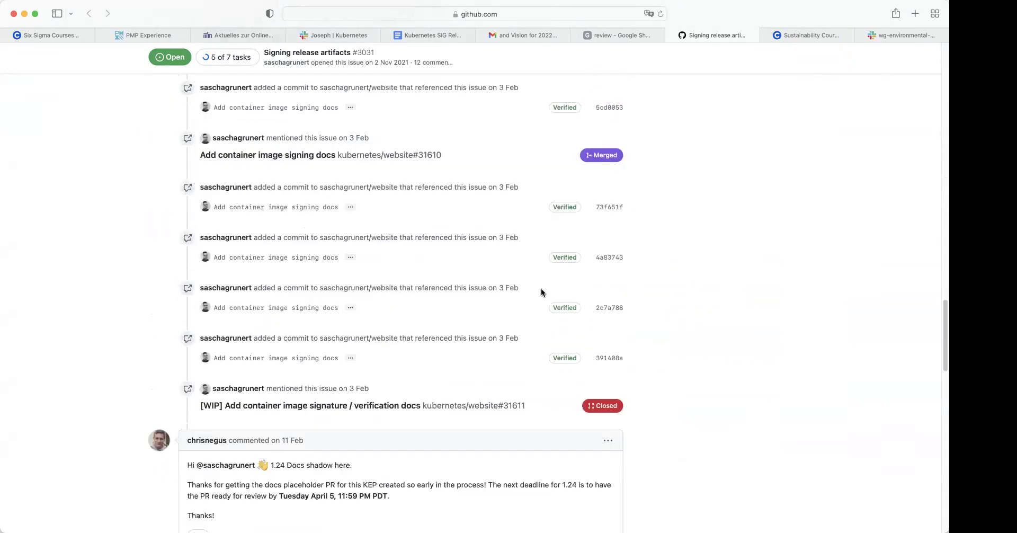
pyautogui.scroll(9, 542, 290)
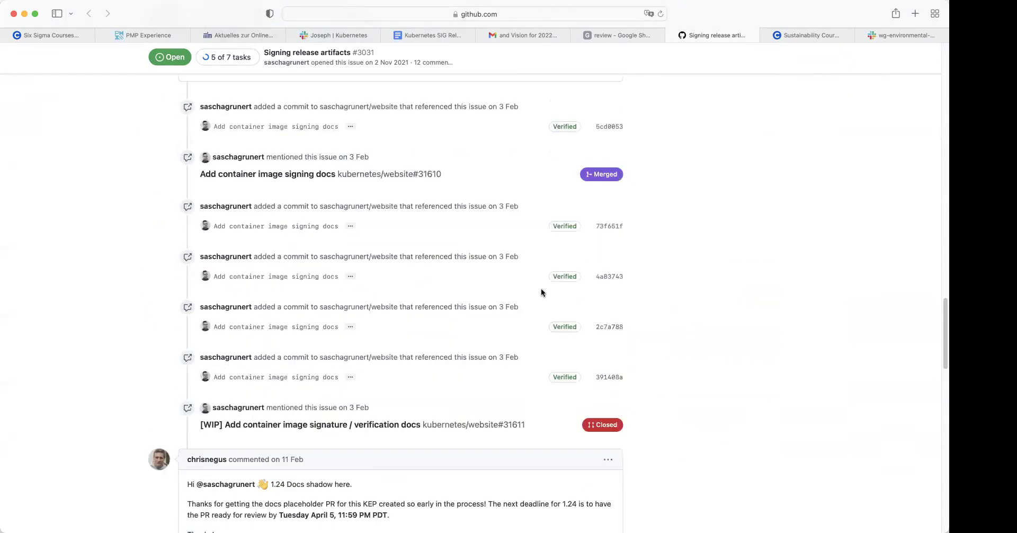
pyautogui.scroll(8, 542, 291)
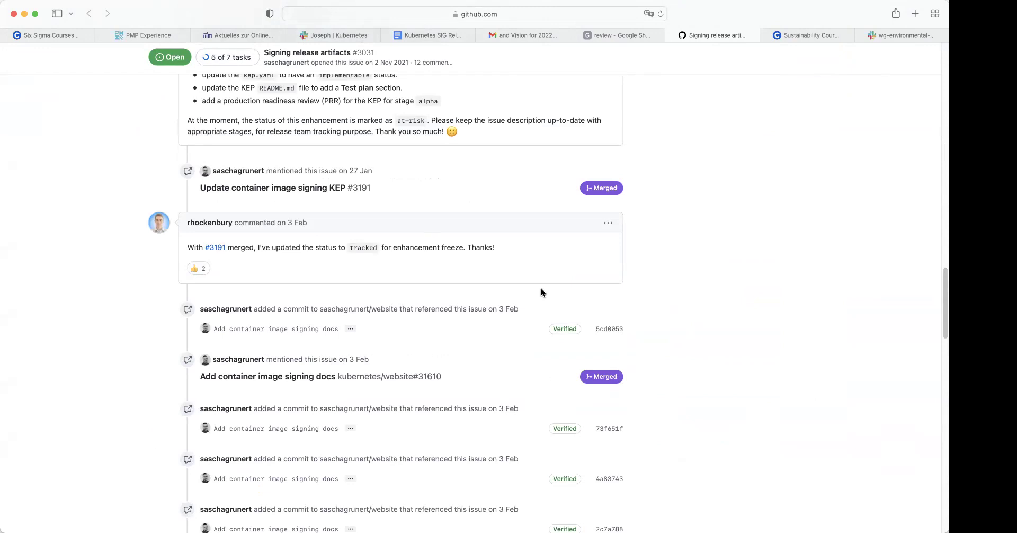
pyautogui.scroll(20, 542, 291)
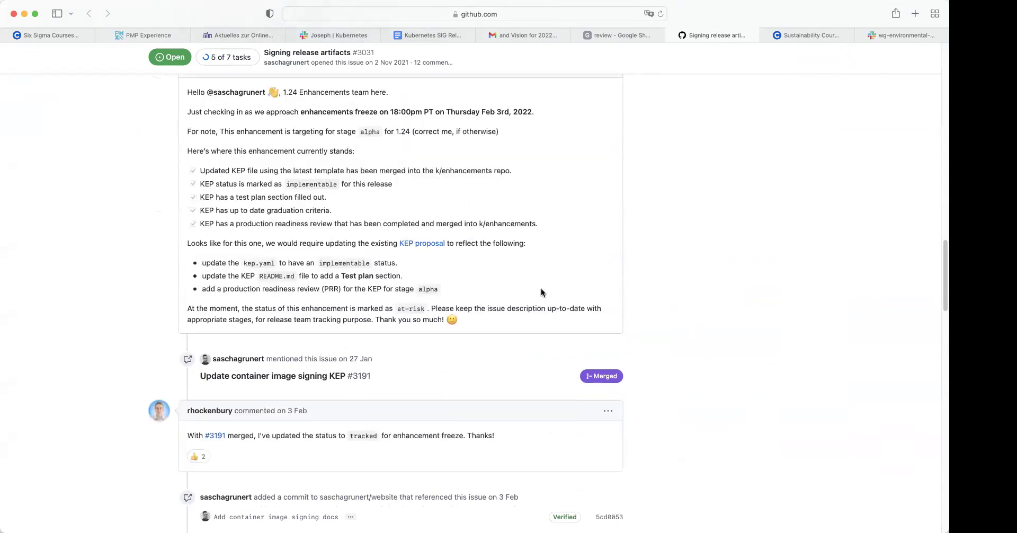
pyautogui.scroll(15, 541, 292)
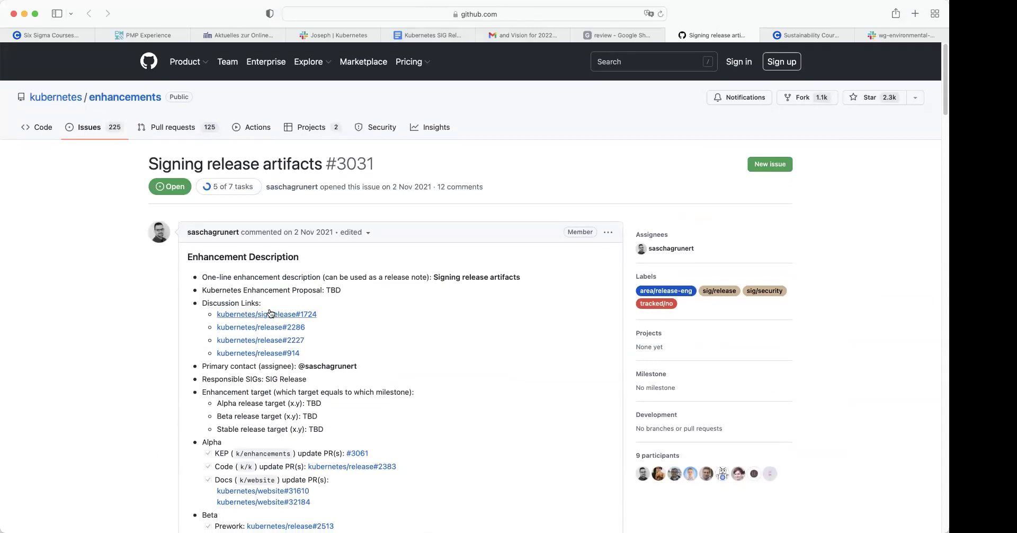
# Step: Preview the discussion, alpha and beta items linked in the description of issue #3031, including #914, #32184 and #2513
pyautogui.moveTo(271, 333)
pyautogui.moveTo(268, 360)
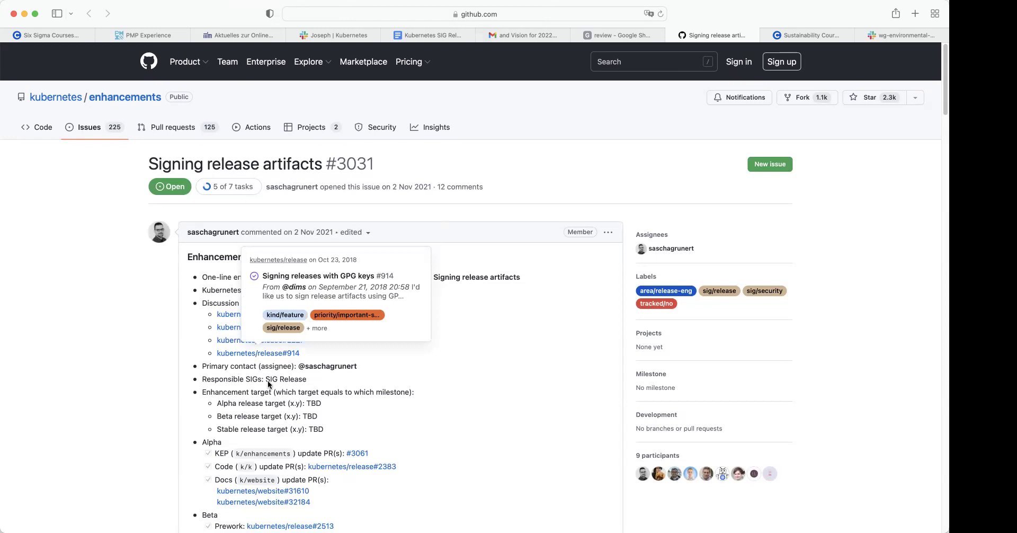
pyautogui.scroll(-2, 272, 444)
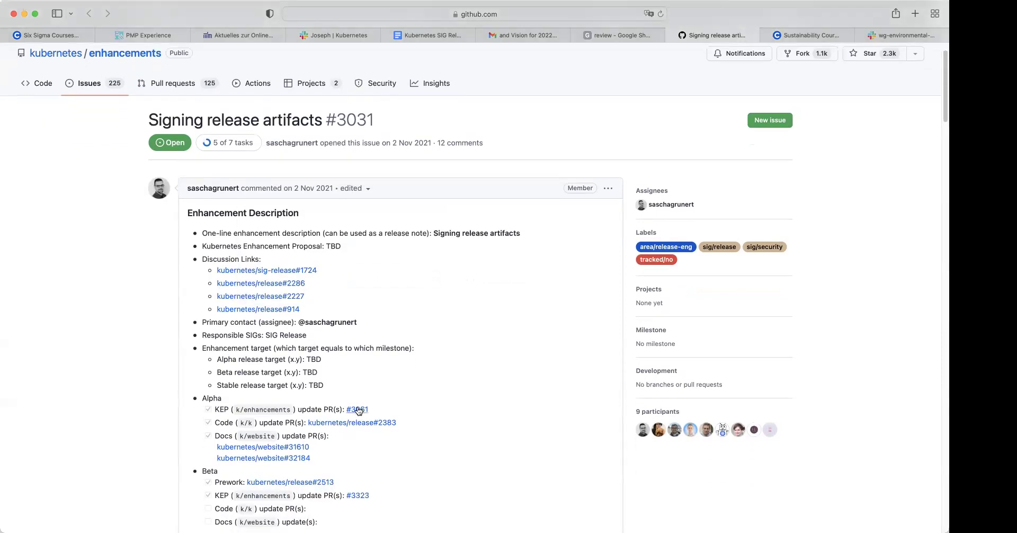
pyautogui.moveTo(348, 422)
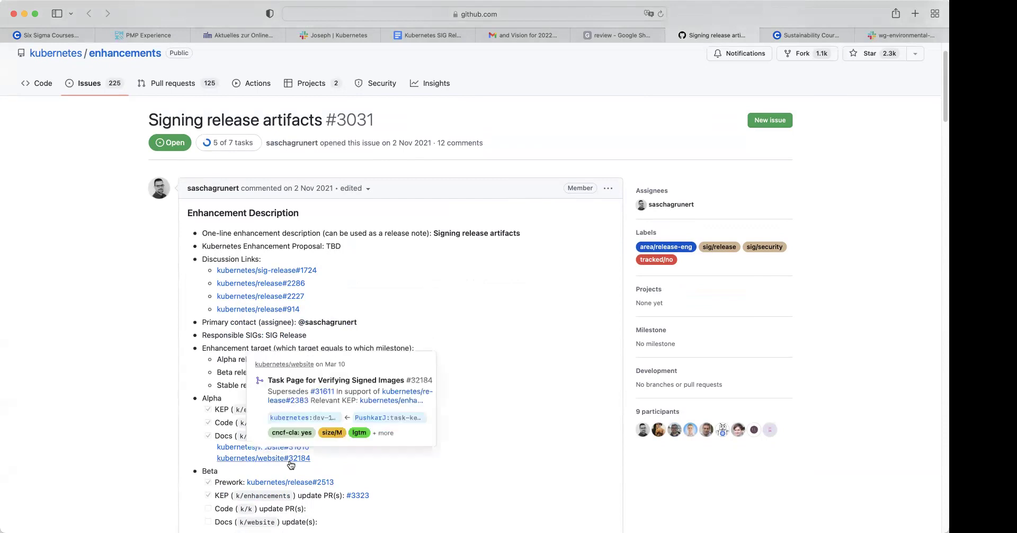
pyautogui.scroll(-1, 291, 462)
pyautogui.moveTo(289, 457)
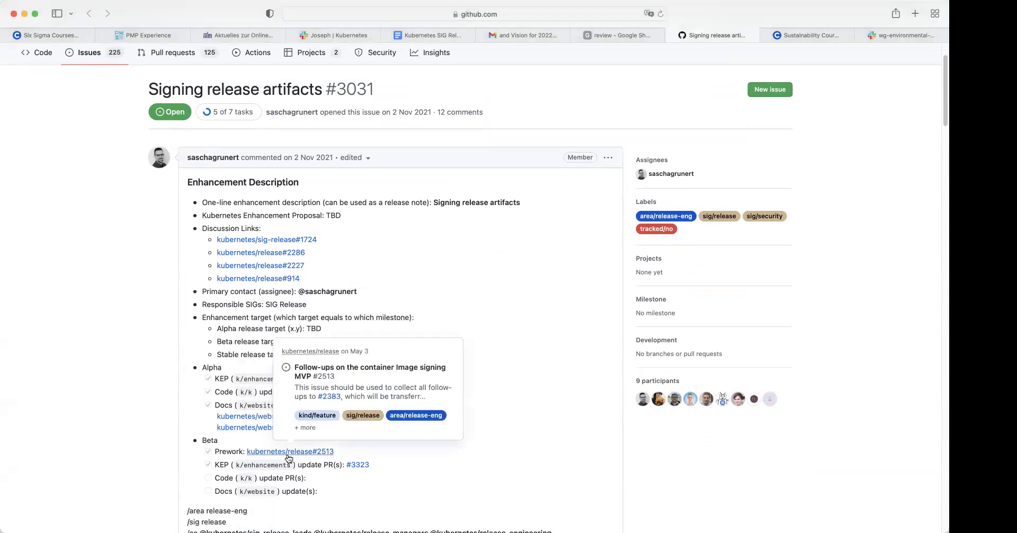
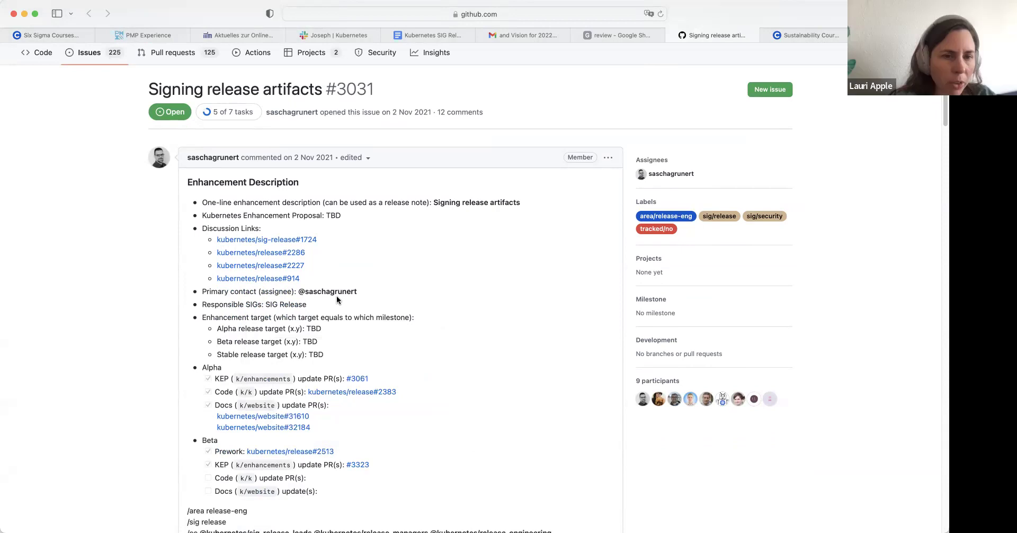
# Step: Read through the remaining activity on issue #3031 to its last comment, reviewing the April and May entries
pyautogui.scroll(-2, 336, 300)
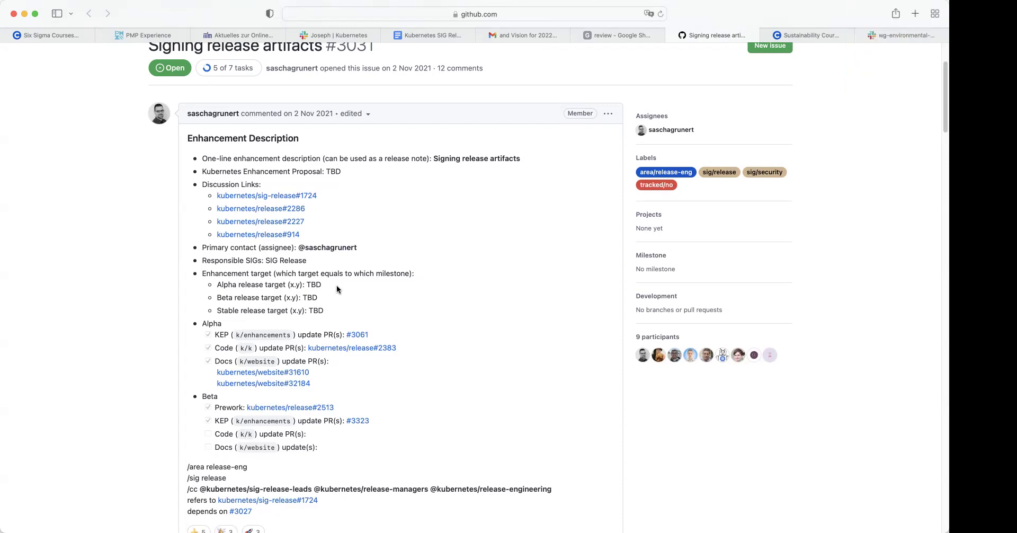
pyautogui.scroll(-2, 336, 285)
pyautogui.scroll(-20, 335, 289)
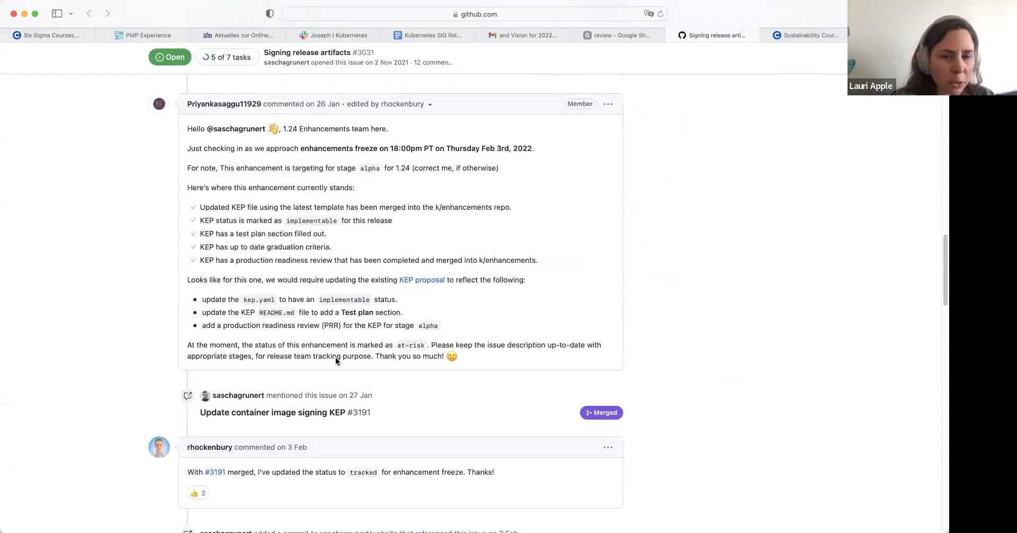
pyautogui.scroll(-20, 335, 357)
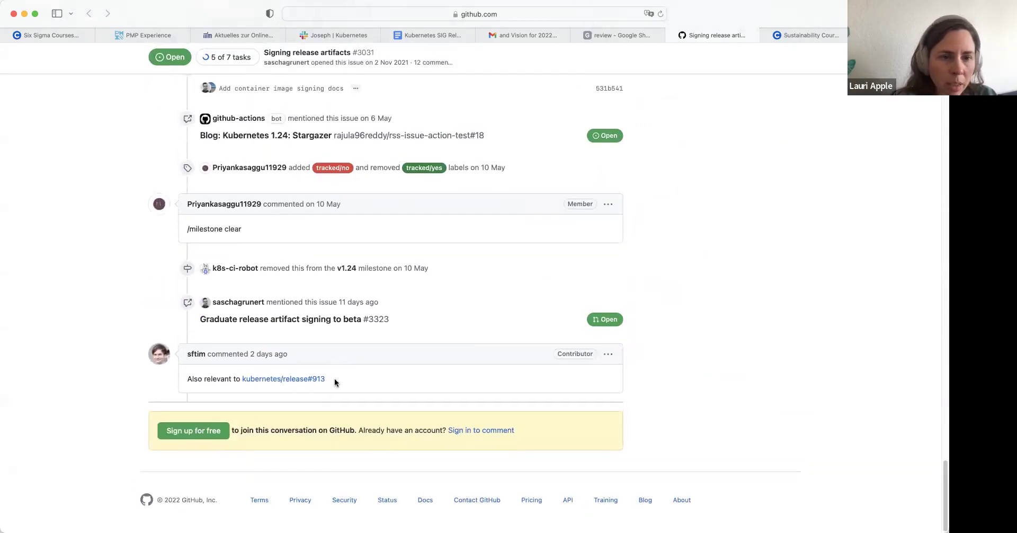
pyautogui.scroll(5, 335, 380)
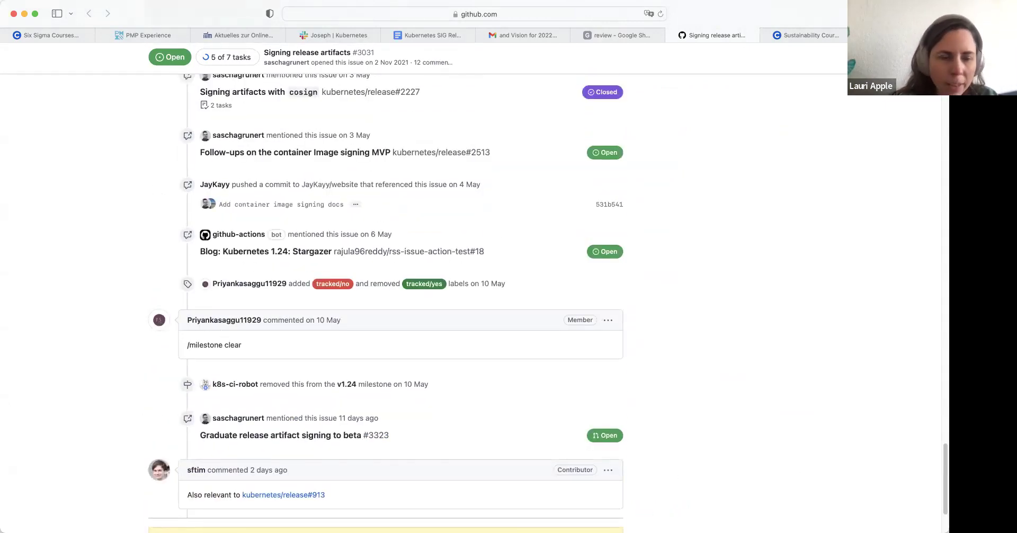
pyautogui.scroll(5, 363, 301)
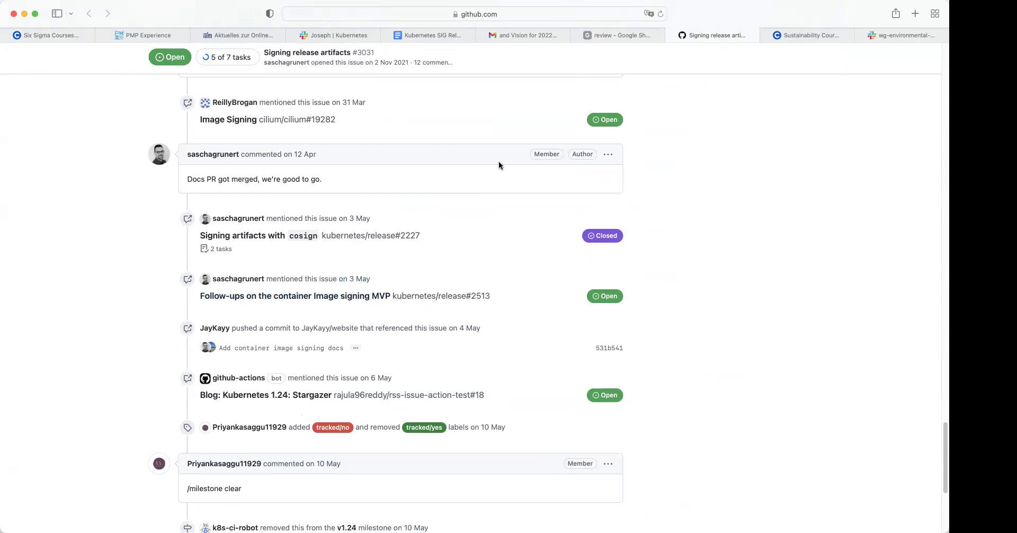
# Step: In roadmap sheet cell B3, enter both owners' names and "(planning to have this done this release), will talk about it at next SIG Release meeting"
pyautogui.click(635, 35)
pyautogui.click(206, 245)
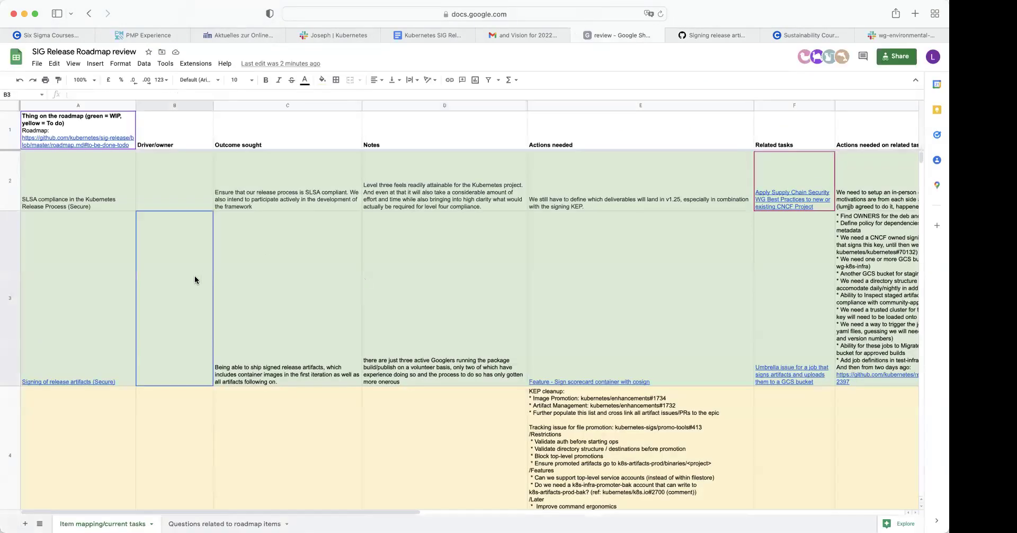
pyautogui.write('P')
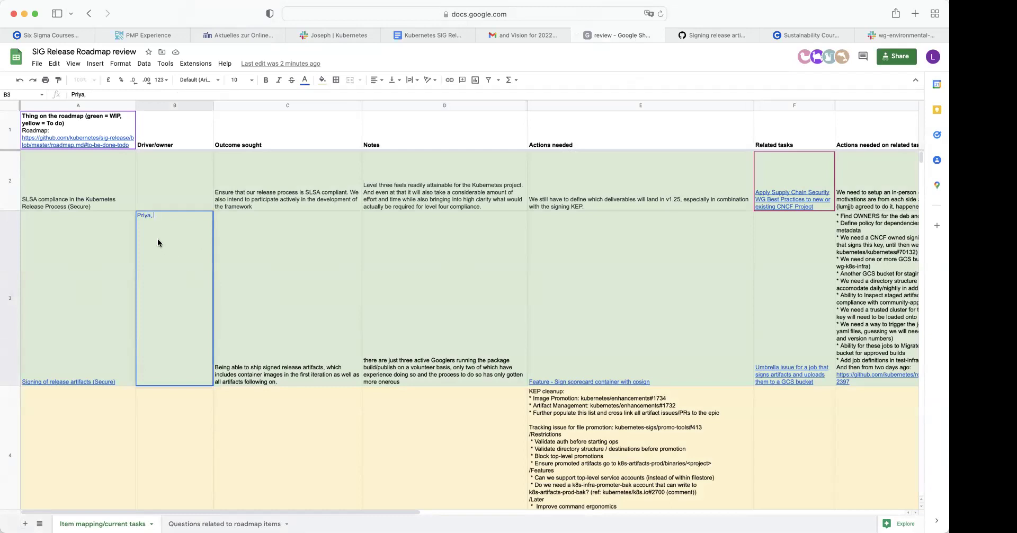
pyautogui.write('riya,')
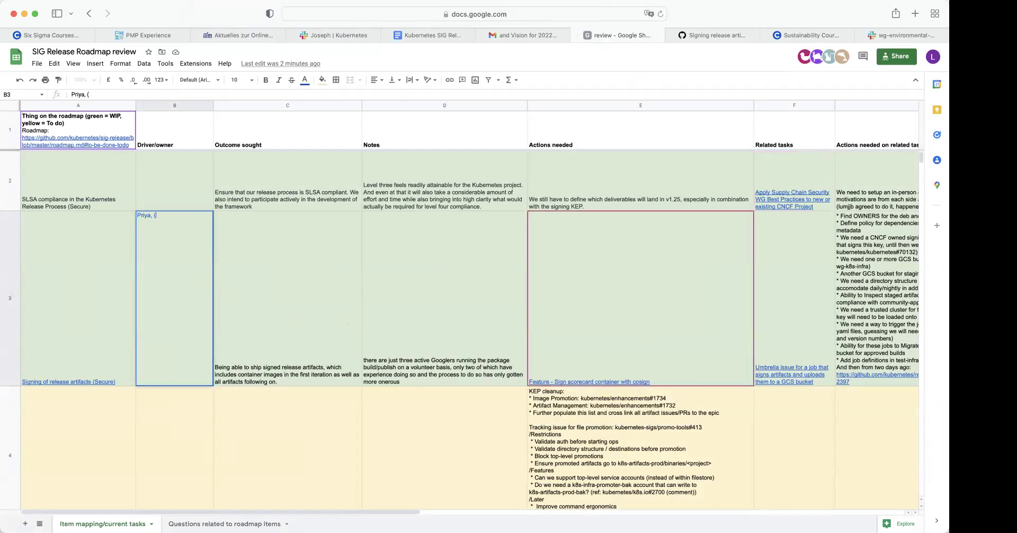
pyautogui.write('lanning')
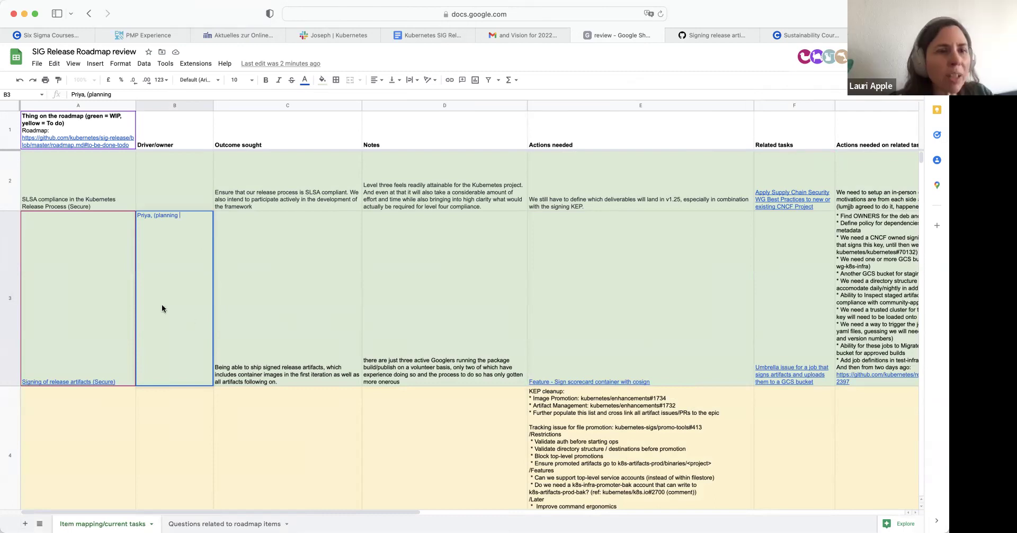
pyautogui.click(153, 214)
pyautogui.write('Pur')
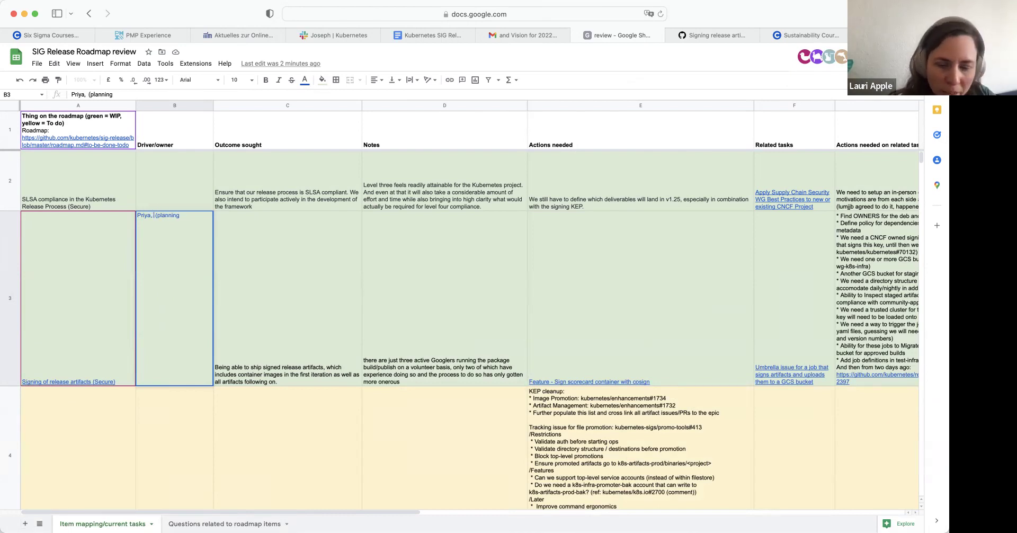
pyautogui.write('erco')
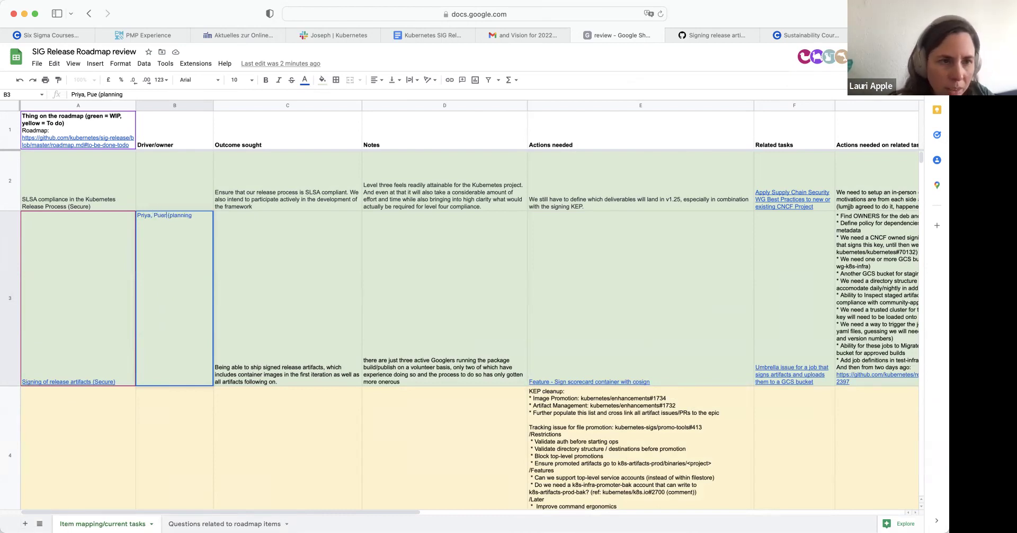
pyautogui.write(' to hav')
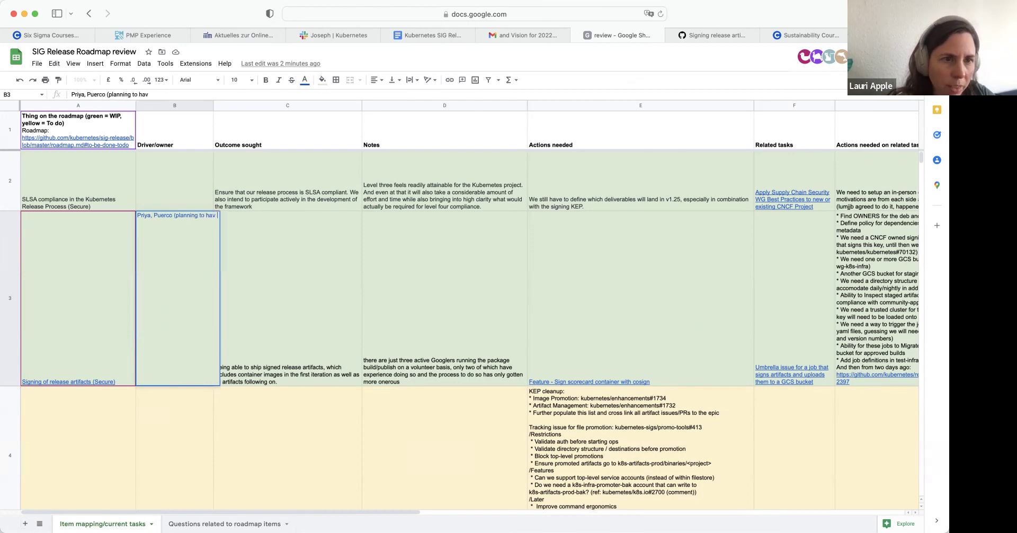
pyautogui.write('e this done this release)')
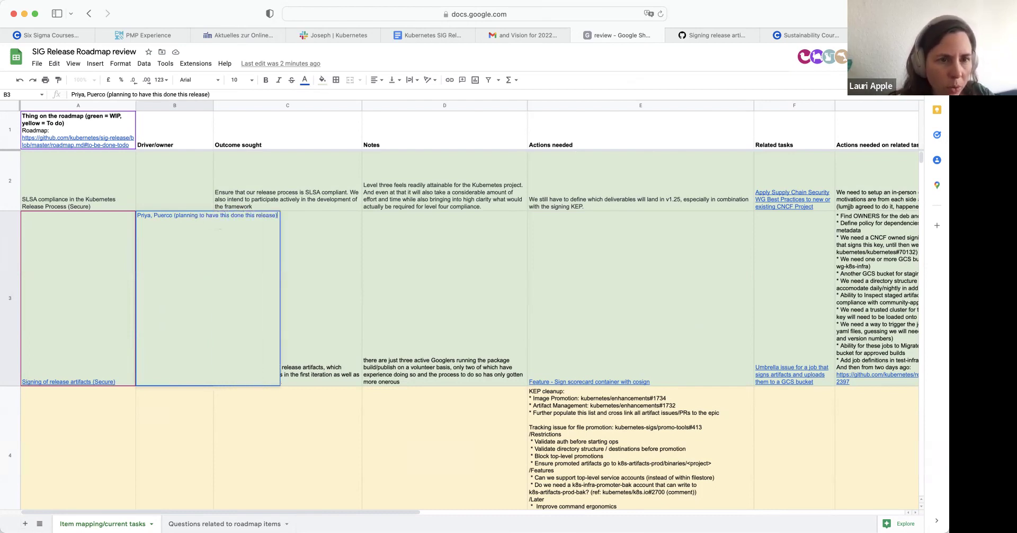
pyautogui.write(', will talk about it ')
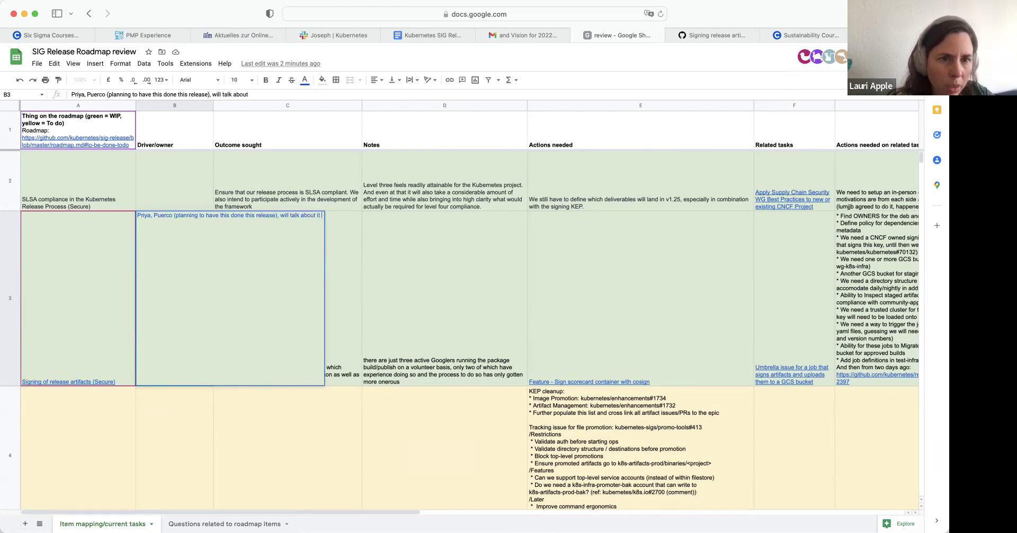
pyautogui.write('at next SIG ')
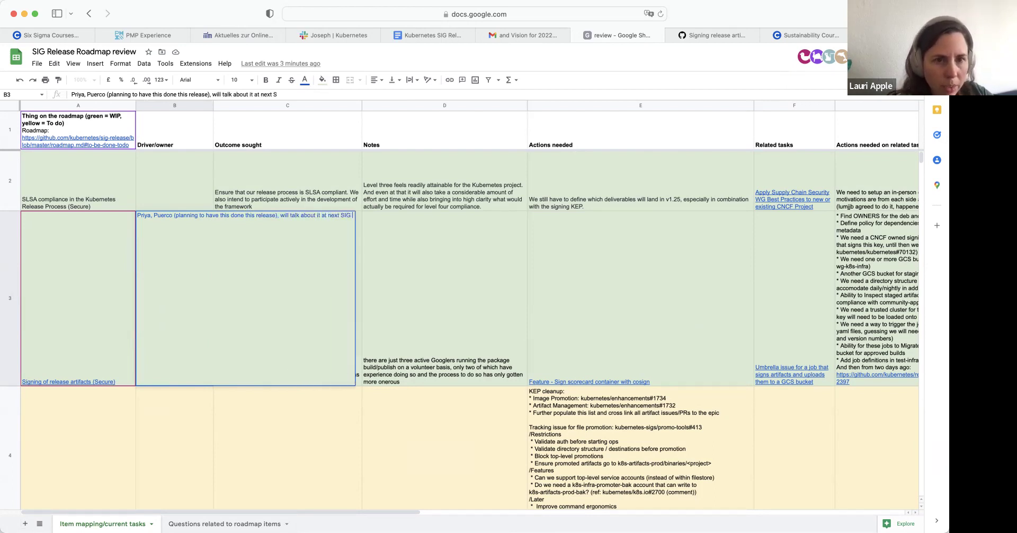
pyautogui.write('Release meeting')
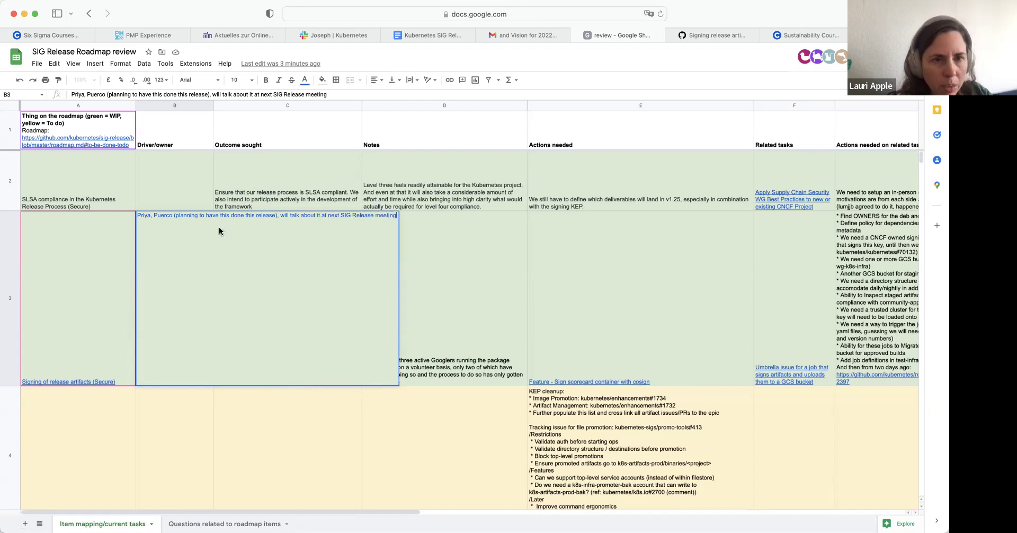
pyautogui.click(218, 227)
# Step: Change the text colour of the planning note after the owners' names in B3 to black
pyautogui.doubleClick(182, 298)
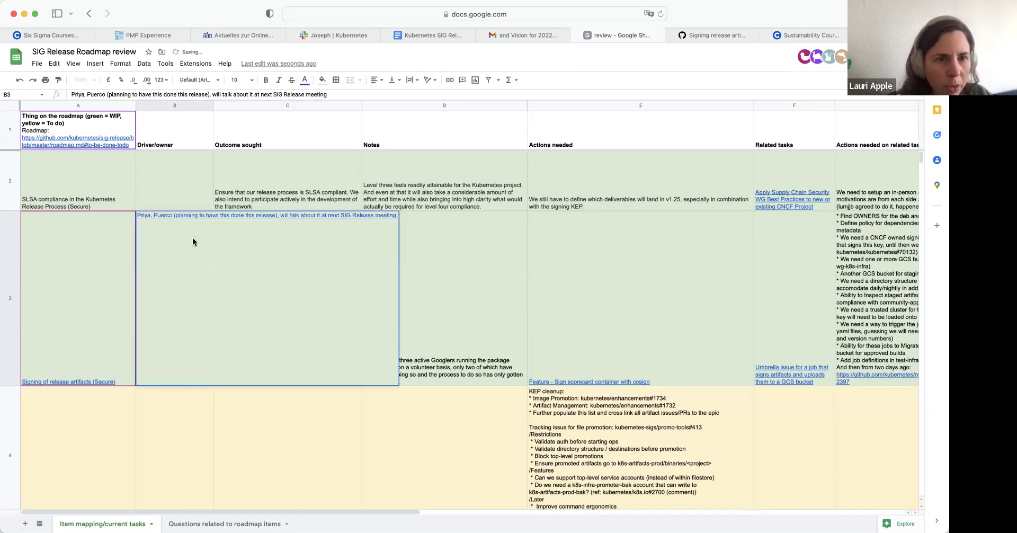
pyautogui.click(186, 214)
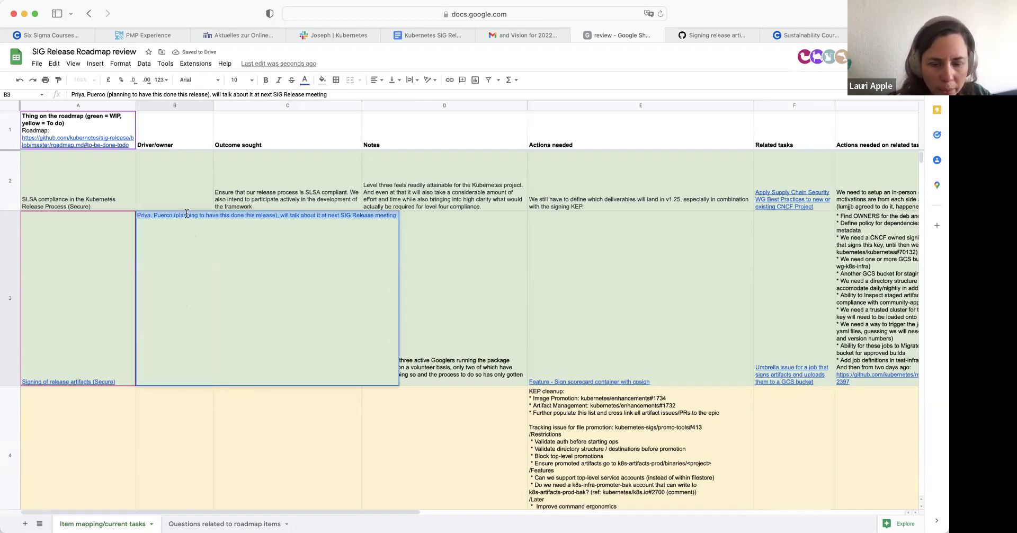
pyautogui.press('super+a')
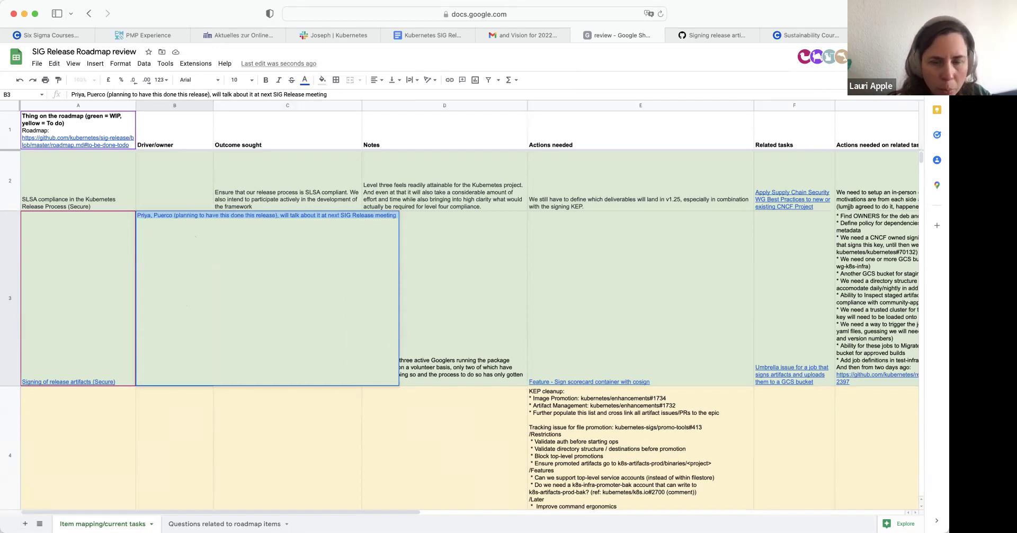
pyautogui.click(152, 215)
pyautogui.doubleClick(174, 217)
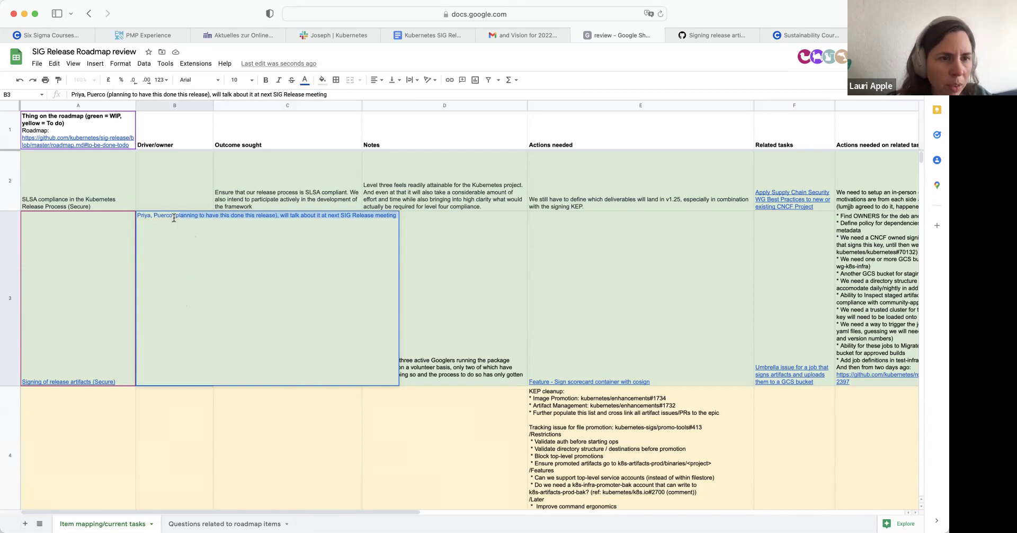
pyautogui.click(306, 81)
pyautogui.click(308, 117)
pyautogui.click(410, 279)
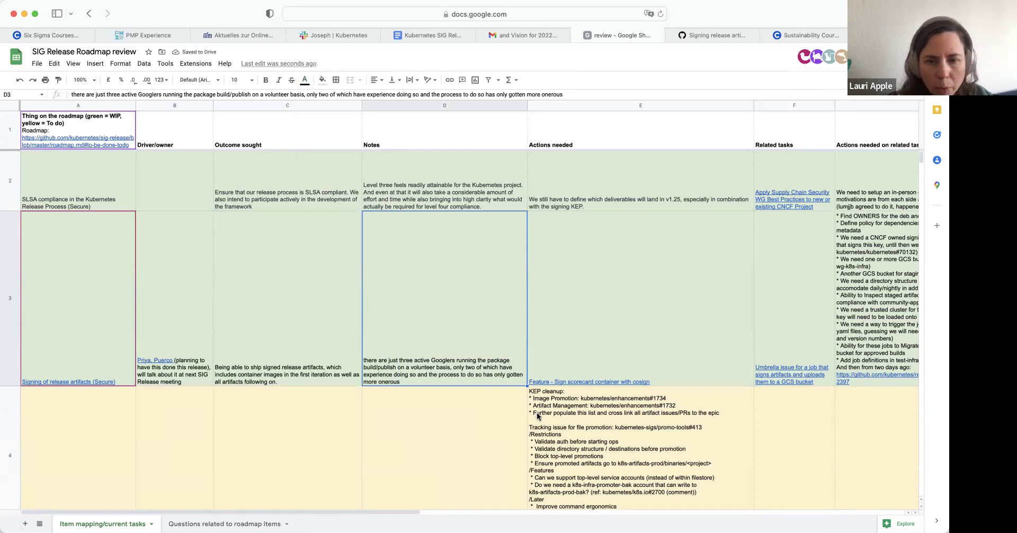
# Step: Enter the owner's first name in B2 for the SLSA compliance item
pyautogui.scroll(-1, 537, 416)
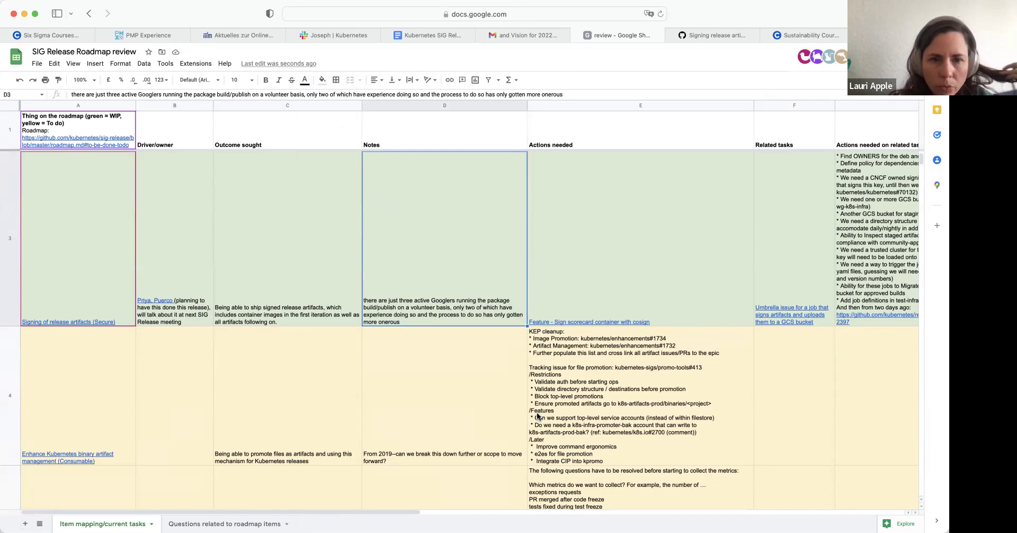
pyautogui.scroll(-1, 537, 416)
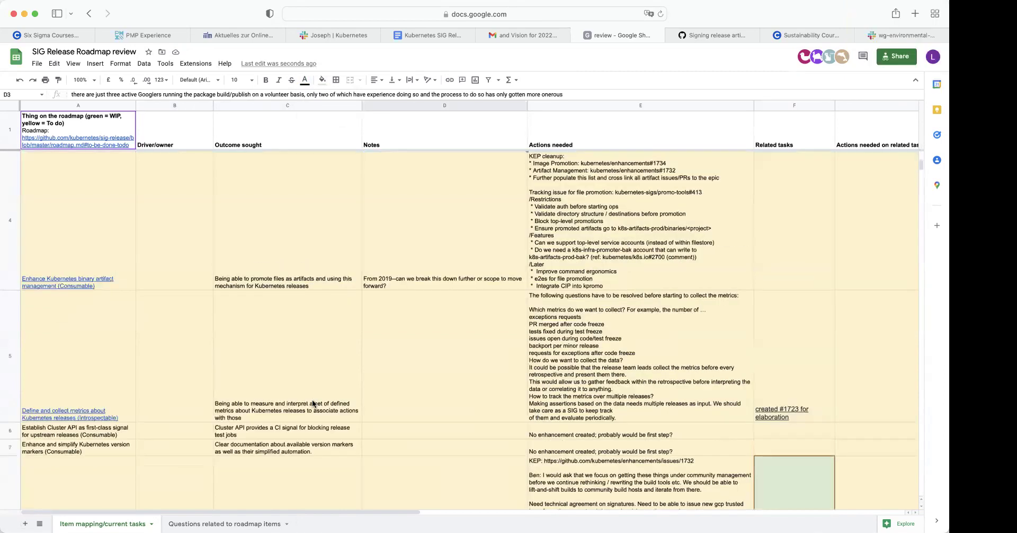
pyautogui.scroll(2, 199, 353)
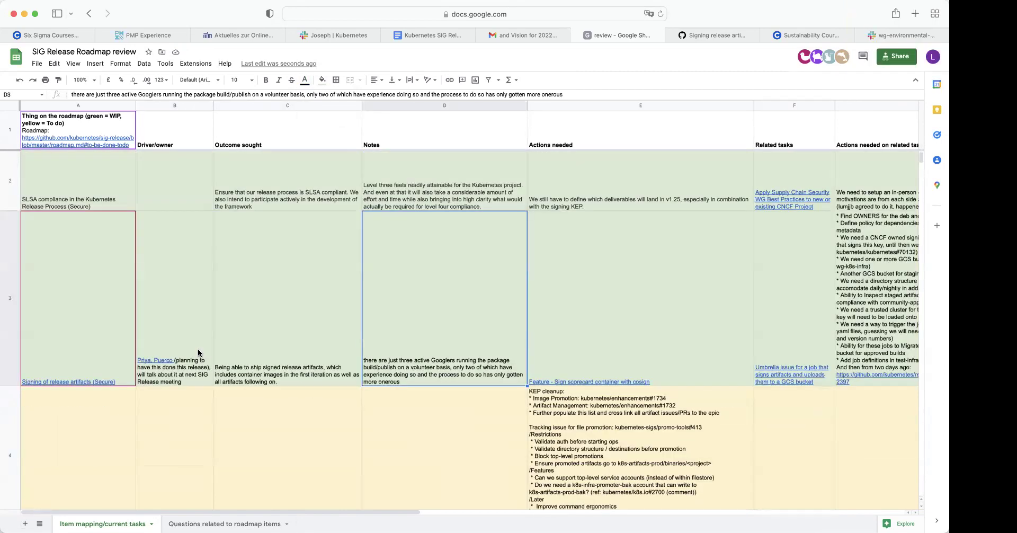
pyautogui.click(111, 206)
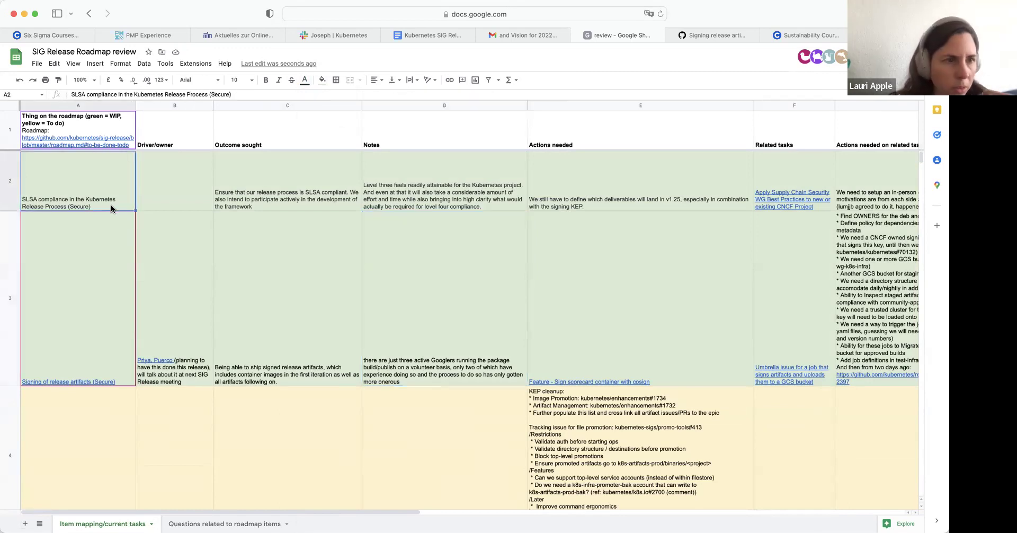
pyautogui.scroll(-2, 110, 204)
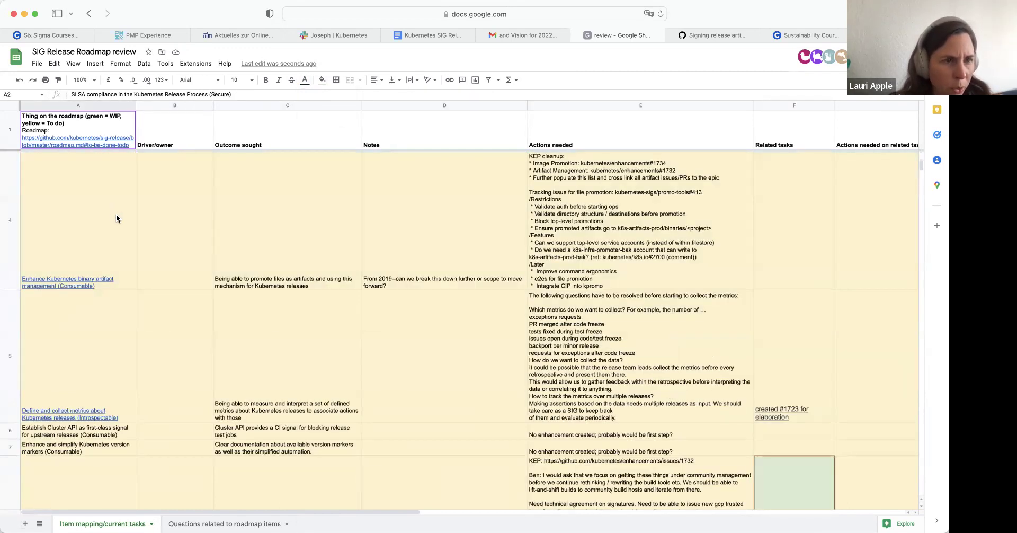
pyautogui.scroll(2, 114, 213)
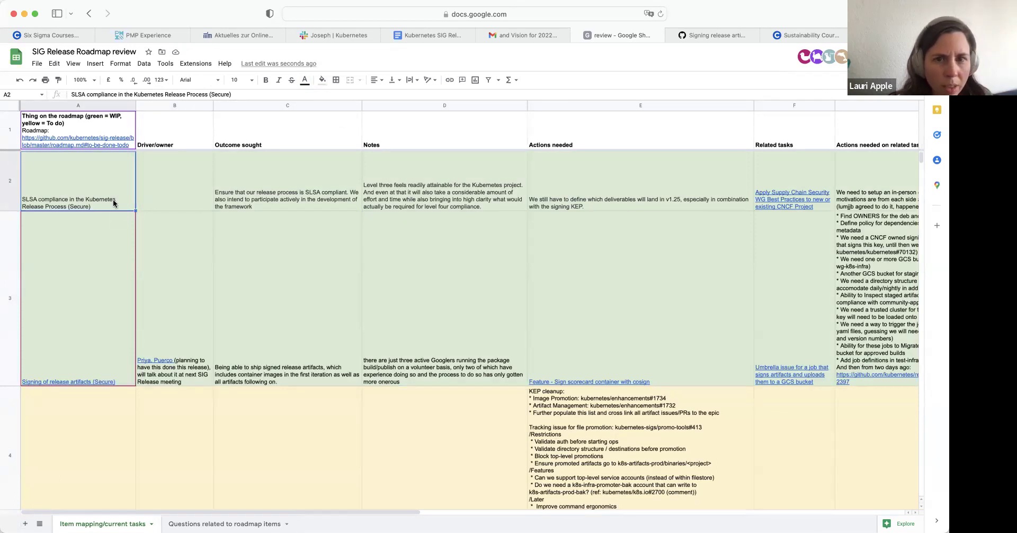
pyautogui.click(190, 184)
pyautogui.write('Adolfo')
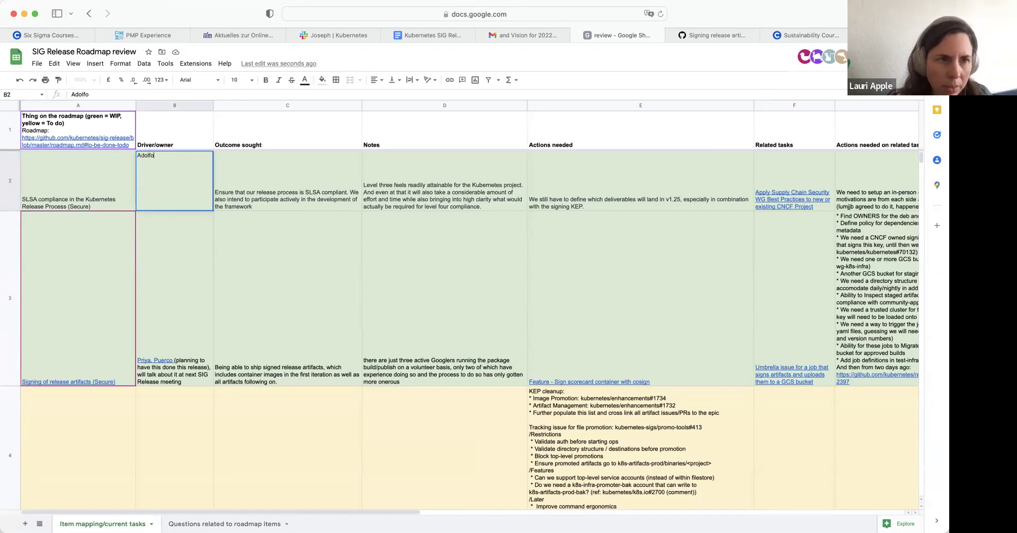
pyautogui.click(205, 293)
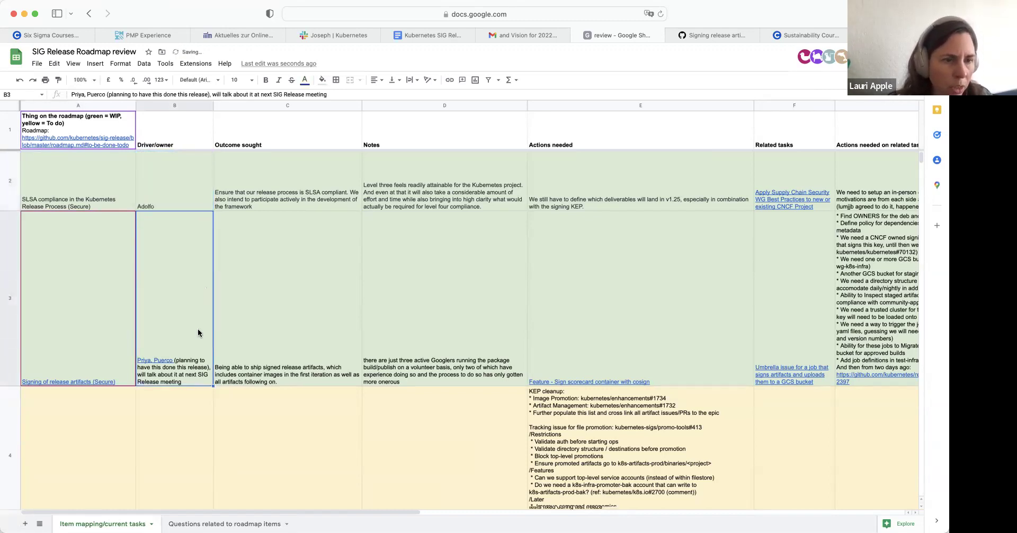
# Step: Look over the to-do items from row 4 down, open the Artifact Management epic linked in A4, and return to issue #3031
pyautogui.scroll(-5, 198, 331)
pyautogui.scroll(5, 198, 331)
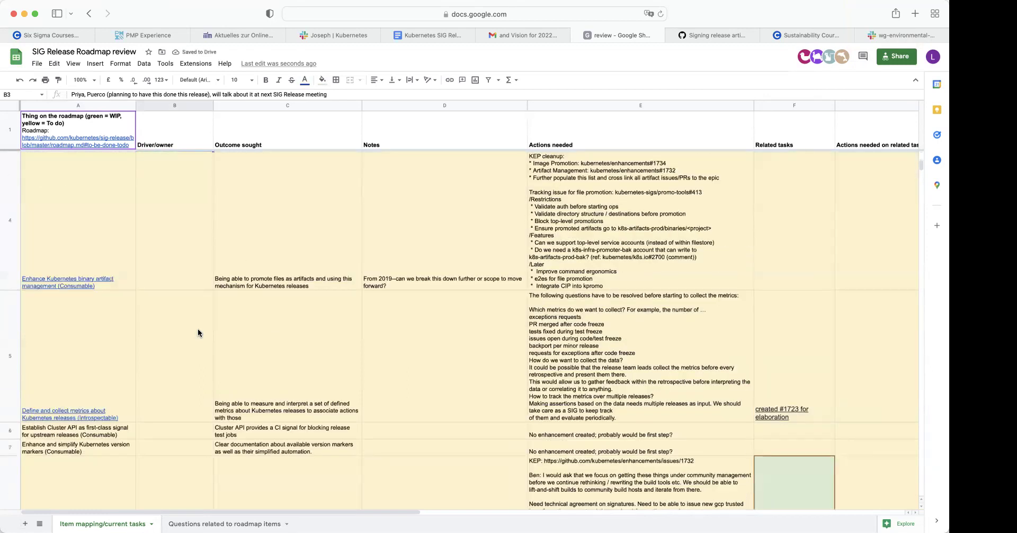
pyautogui.scroll(-3, 204, 355)
pyautogui.scroll(5, 203, 355)
pyautogui.scroll(-5, 203, 355)
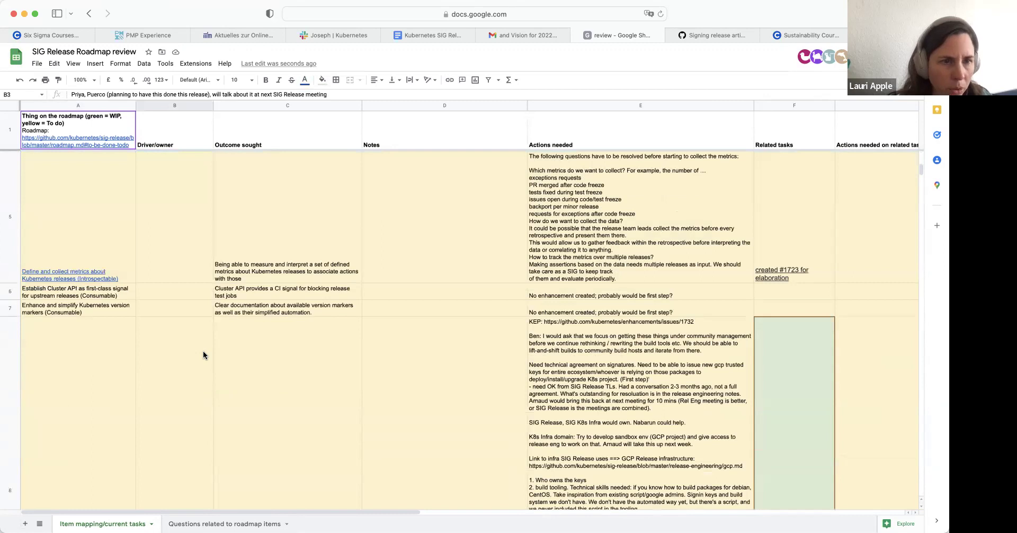
pyautogui.scroll(3, 203, 355)
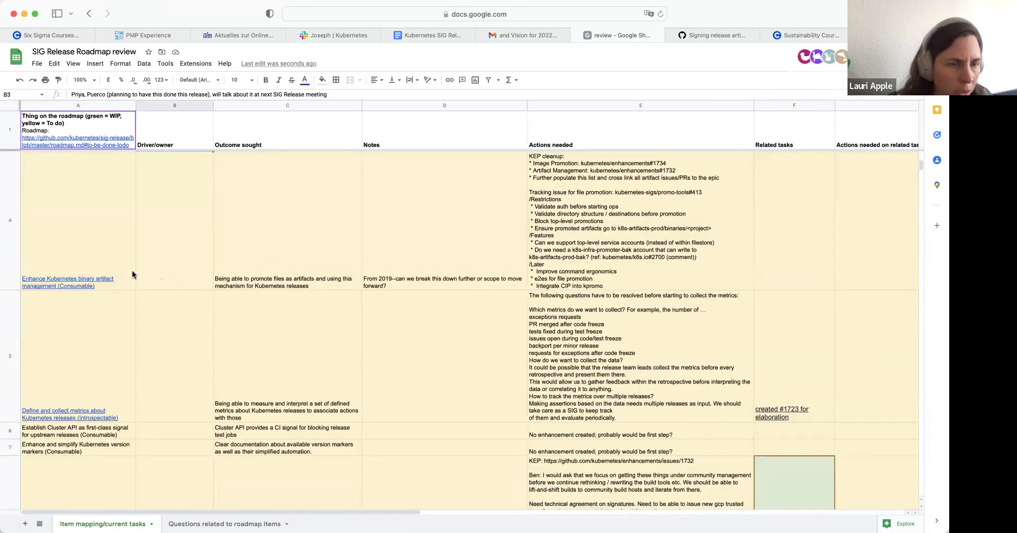
pyautogui.click(103, 283)
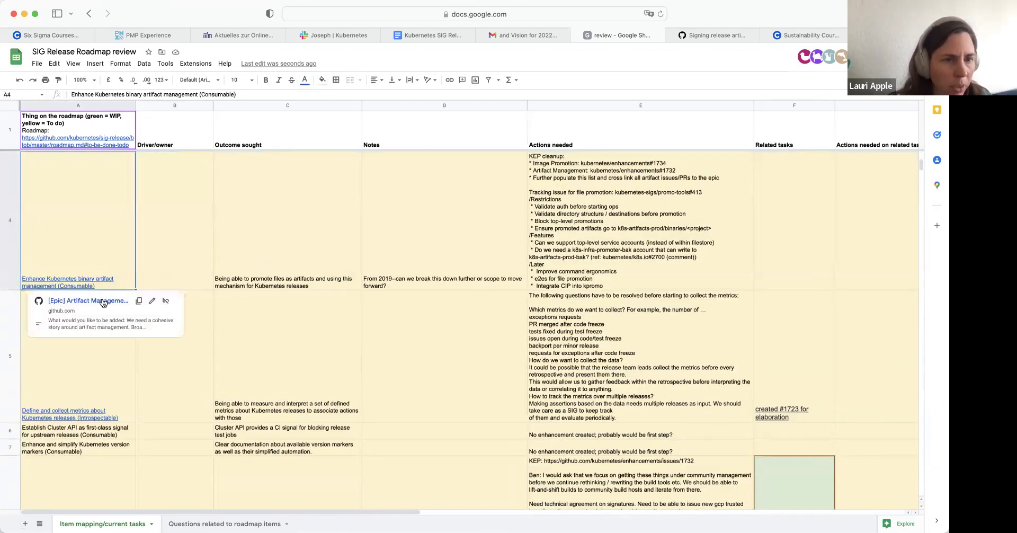
pyautogui.click(102, 301)
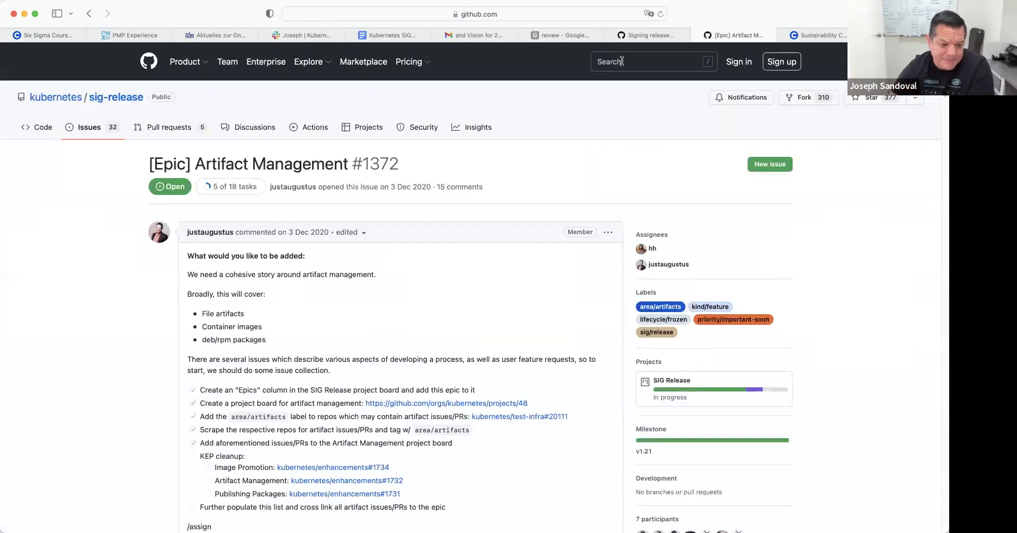
pyautogui.click(650, 35)
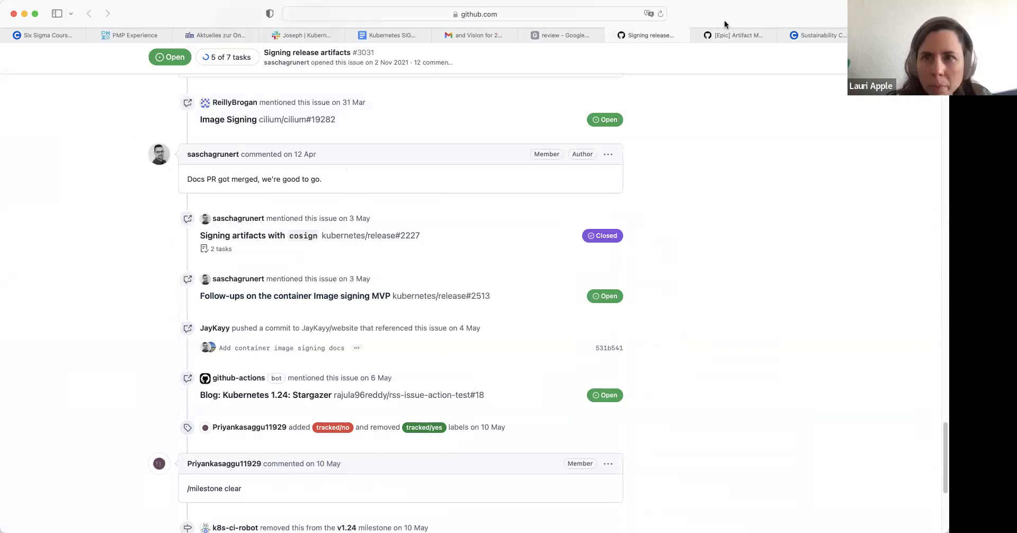
# Step: Edit the note in roadmap cell D4 to read "Can we break this down further or scope to move forward?"
pyautogui.click(573, 38)
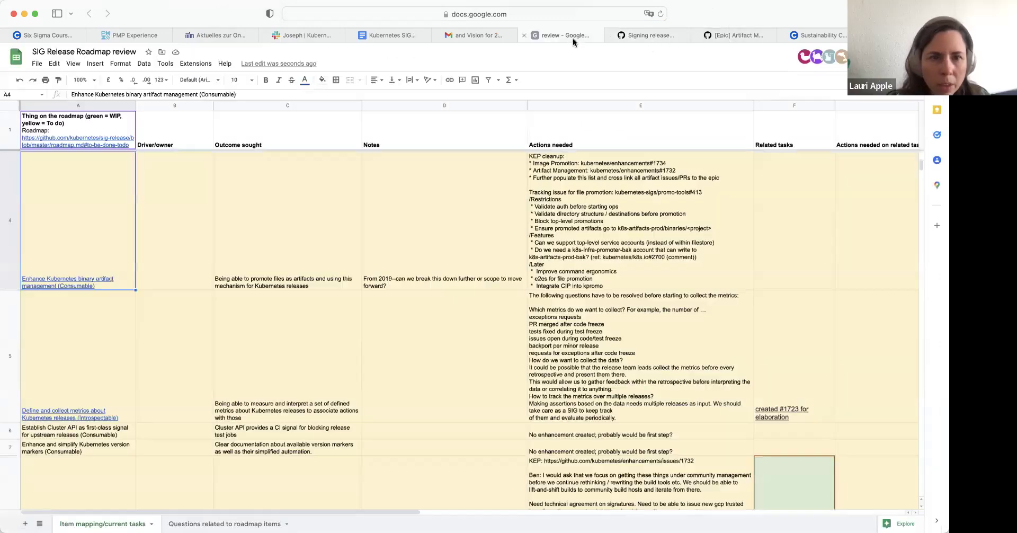
pyautogui.click(392, 278)
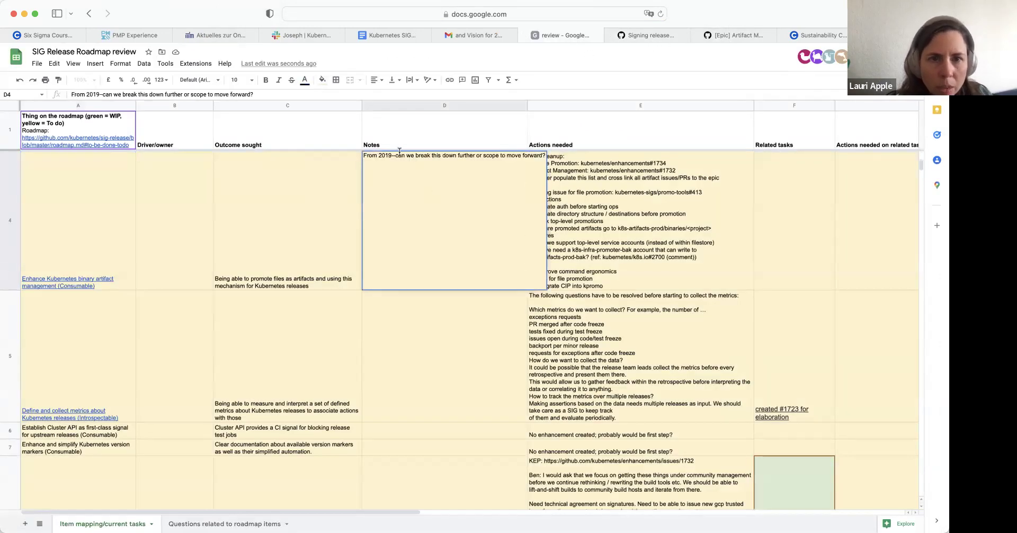
pyautogui.moveTo(400, 156); pyautogui.dragTo(363, 155)
pyautogui.write('C')
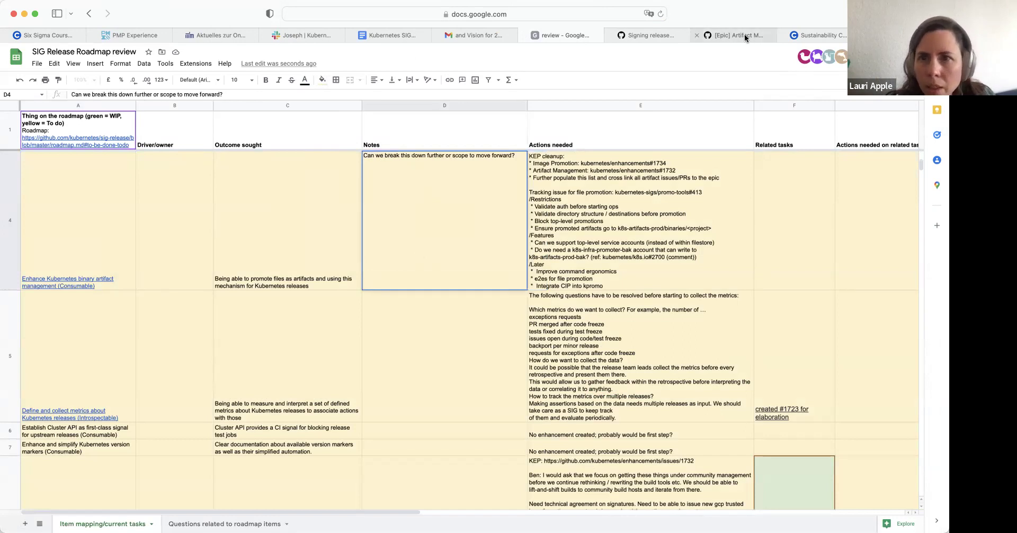
# Step: Review the description, task list and assignees of the Artifact Management epic #1372
pyautogui.click(745, 34)
pyautogui.scroll(-1, 429, 321)
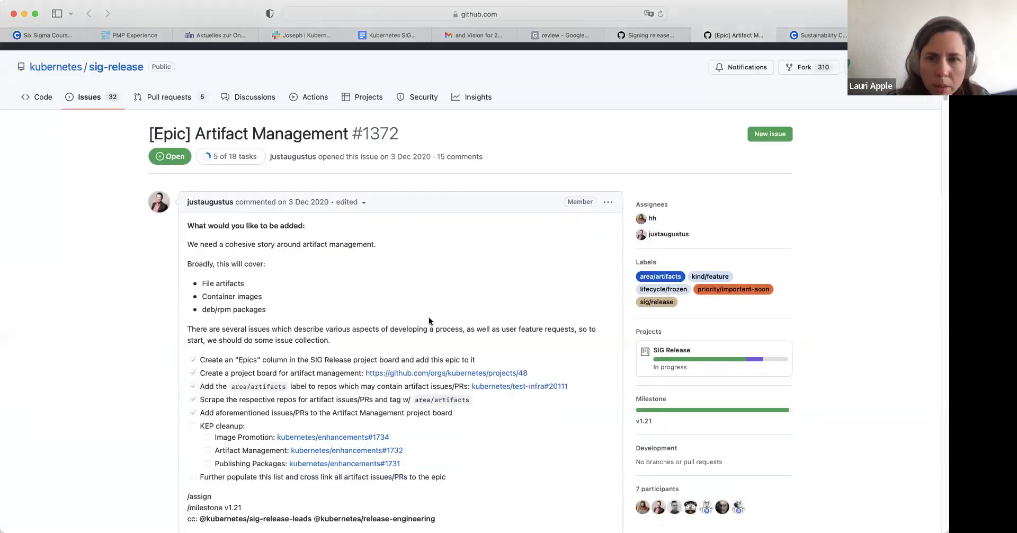
pyautogui.moveTo(653, 280)
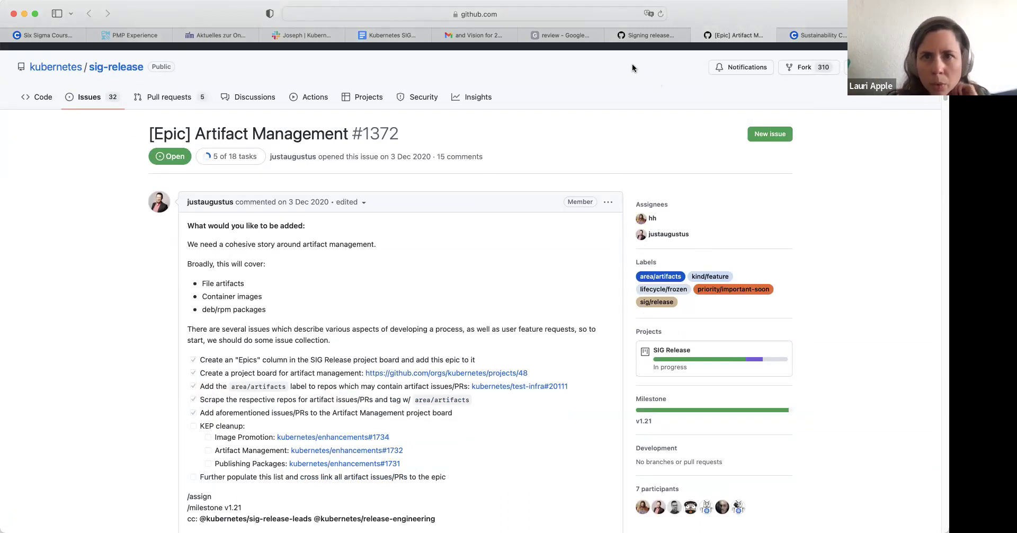
pyautogui.scroll(-1, 631, 247)
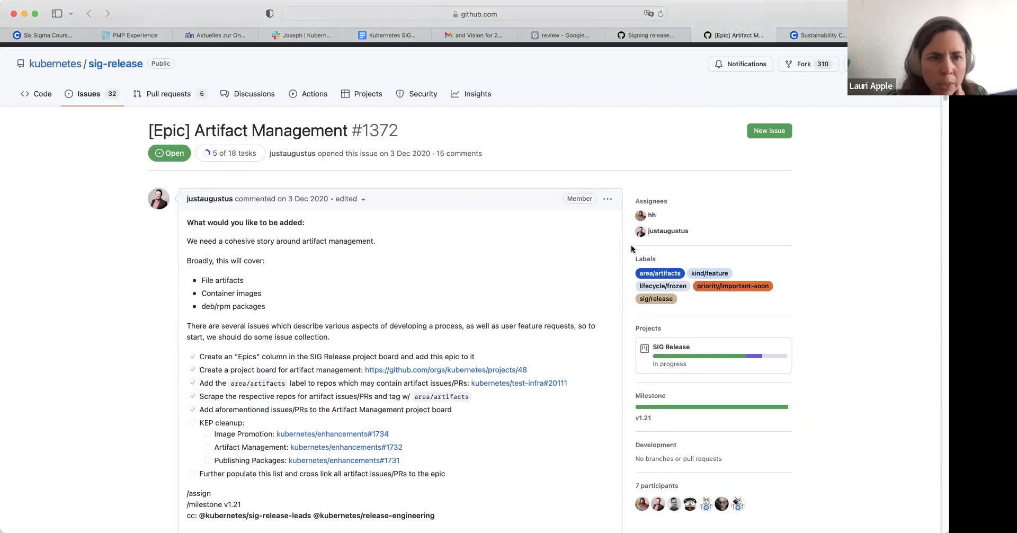
pyautogui.scroll(-3, 630, 244)
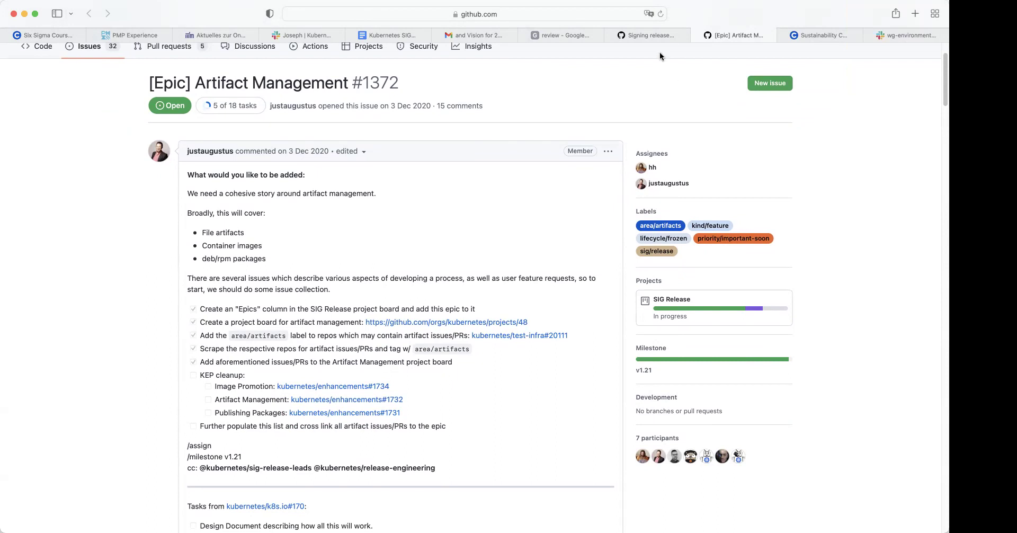
# Step: Find the deb/rpm package builds item in row 8 of the roadmap sheet and open the issue linked in A8
pyautogui.click(585, 37)
pyautogui.click(399, 336)
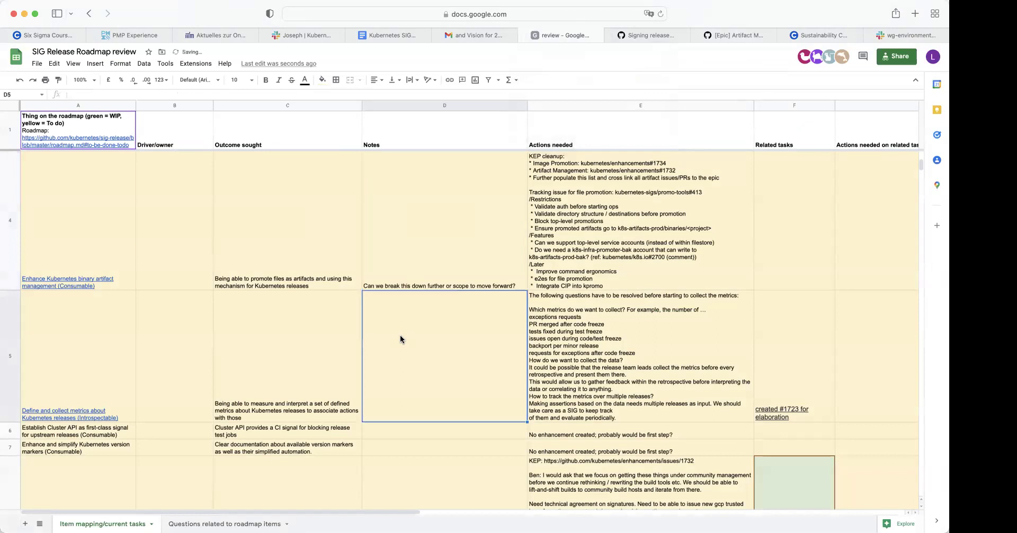
pyautogui.scroll(-5, 400, 337)
pyautogui.scroll(1, 400, 335)
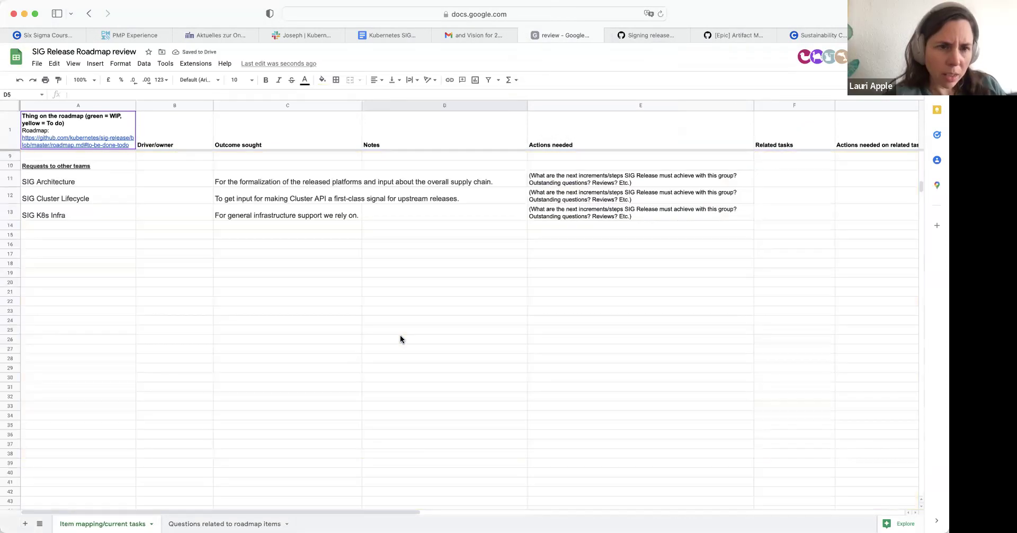
pyautogui.scroll(1, 400, 334)
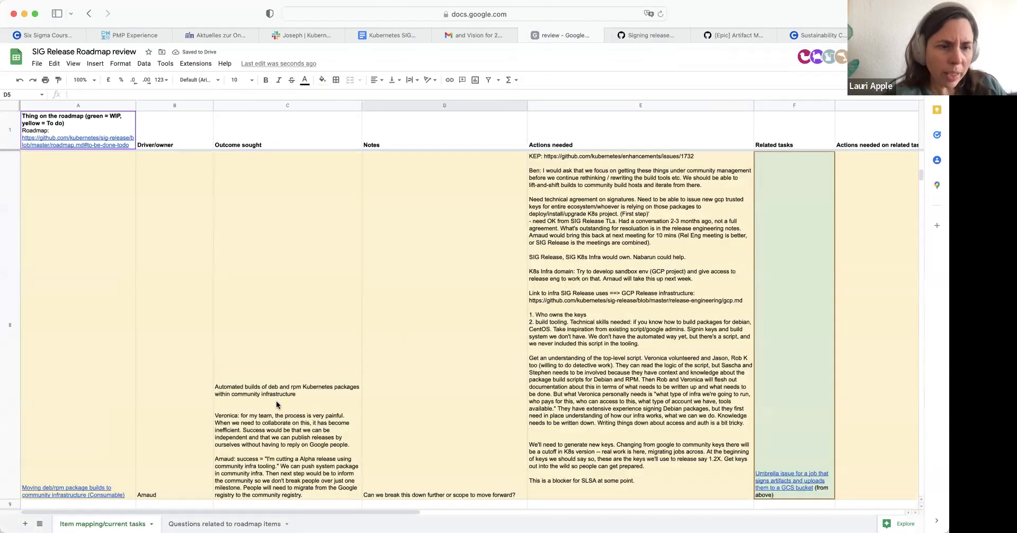
pyautogui.click(257, 406)
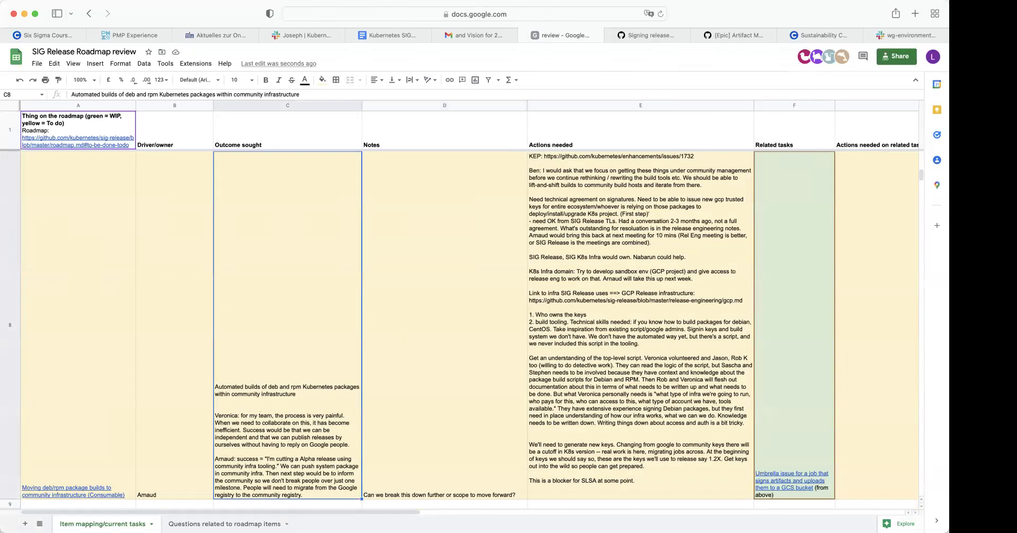
pyautogui.press('Left')
pyautogui.press('Left')
pyautogui.press('Down')
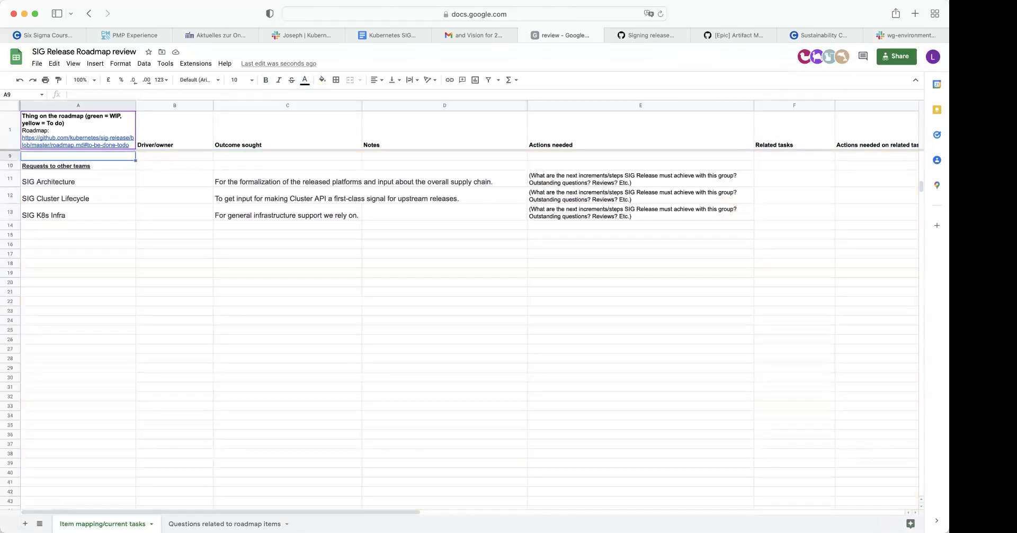
pyautogui.press('Up')
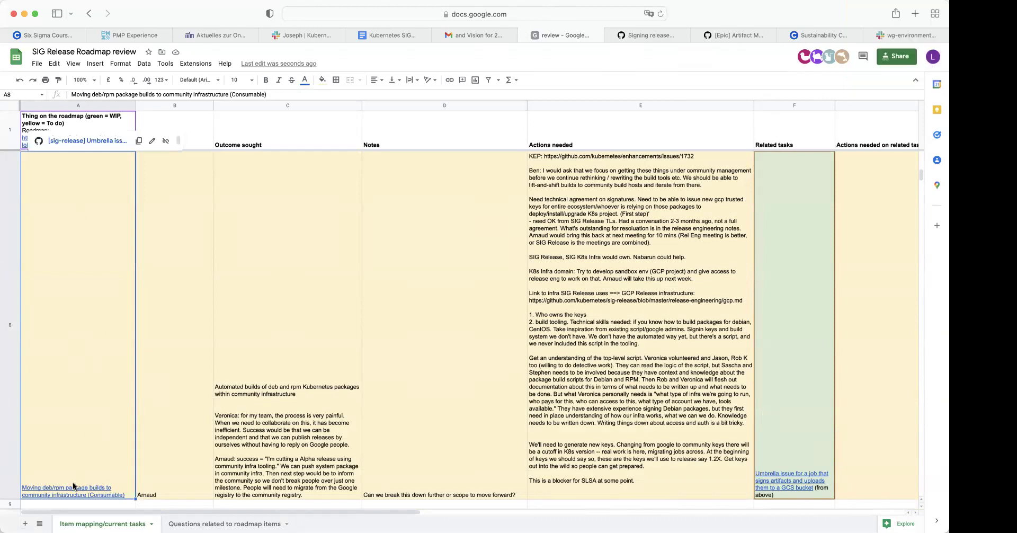
pyautogui.click(85, 141)
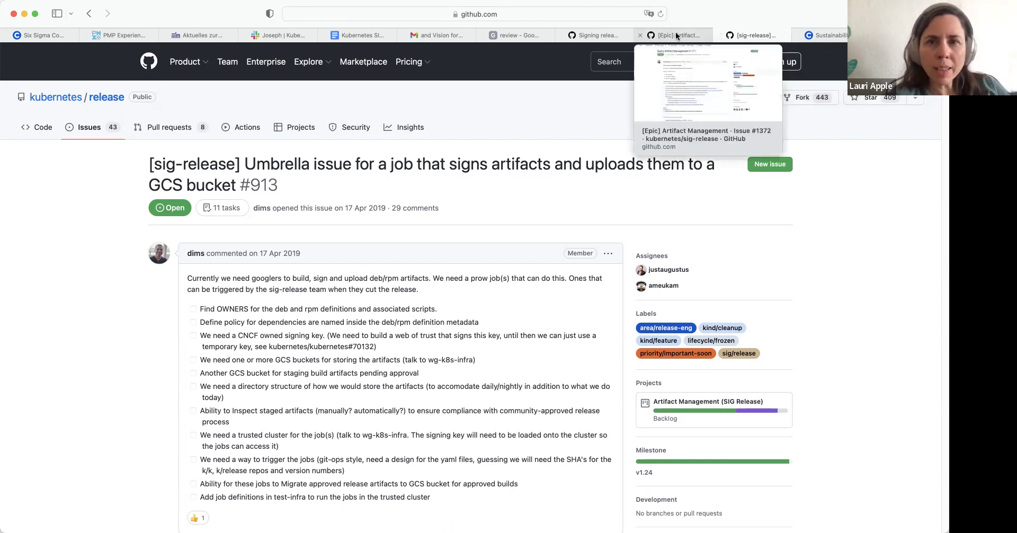
# Step: Close the Artifact Management epic page and return to cell C8 in the roadmap sheet
pyautogui.moveTo(605, 40)
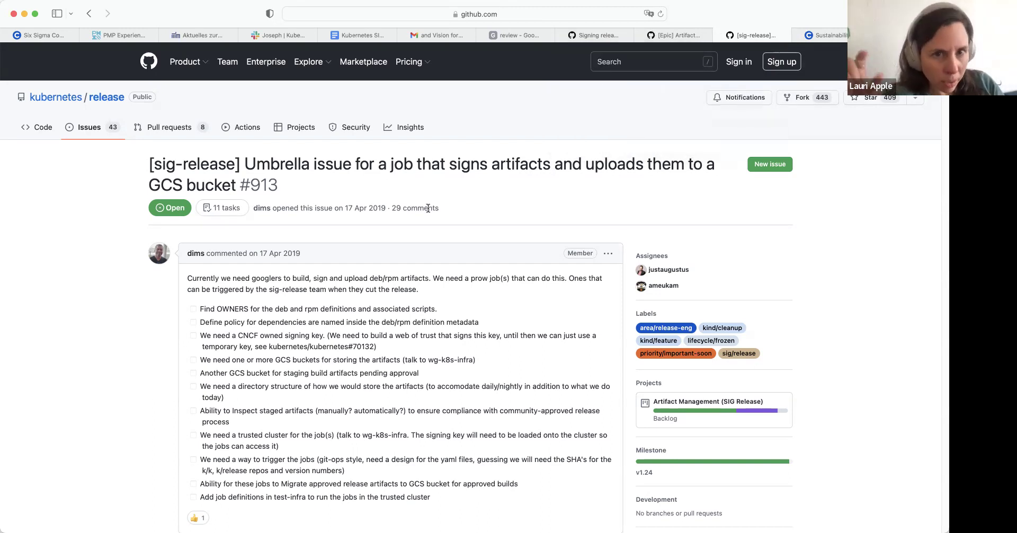
pyautogui.click(593, 38)
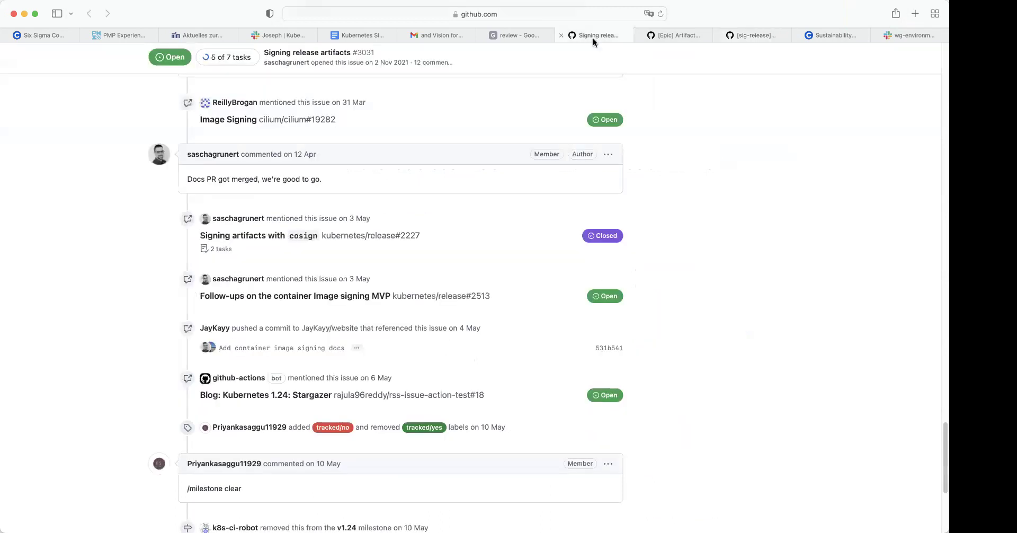
pyautogui.click(640, 36)
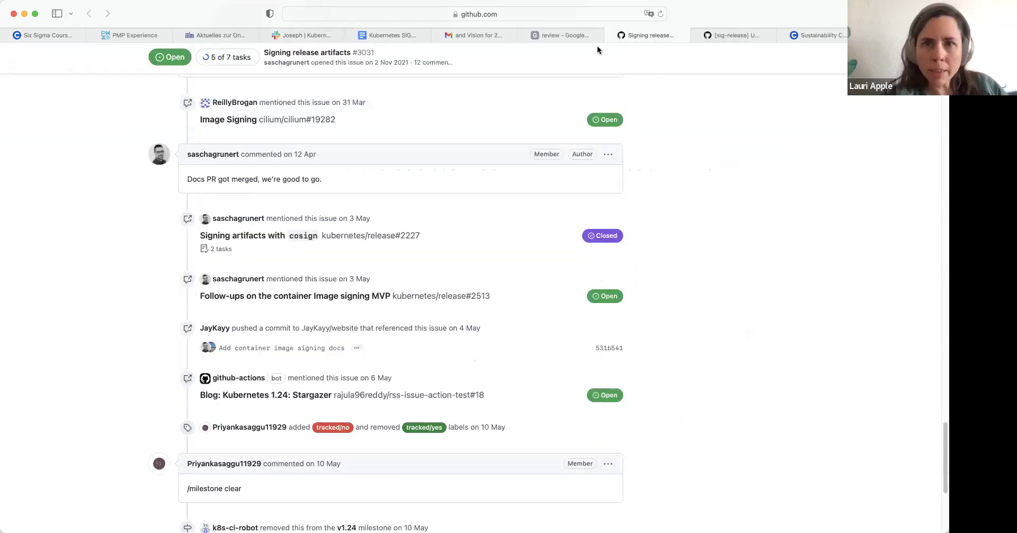
pyautogui.click(590, 38)
pyautogui.click(360, 309)
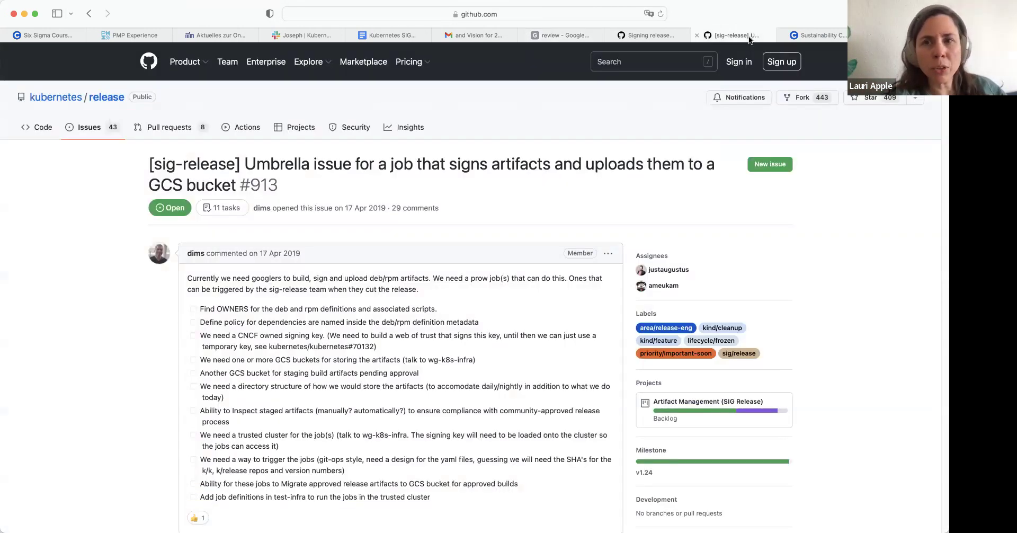
# Step: Look at umbrella issue #913 and signing issue #3031 again, and return to the roadmap sheet
pyautogui.click(749, 36)
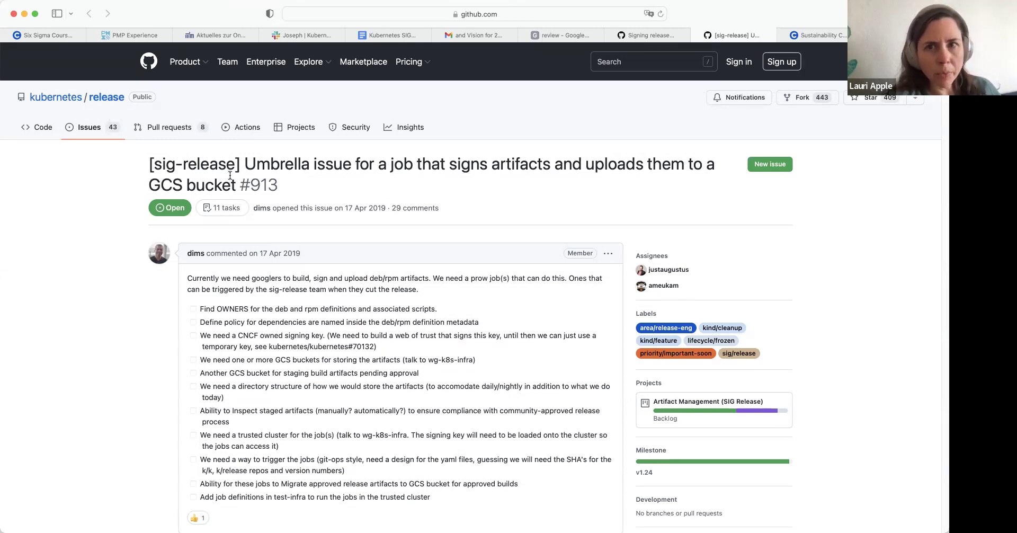
pyautogui.click(613, 41)
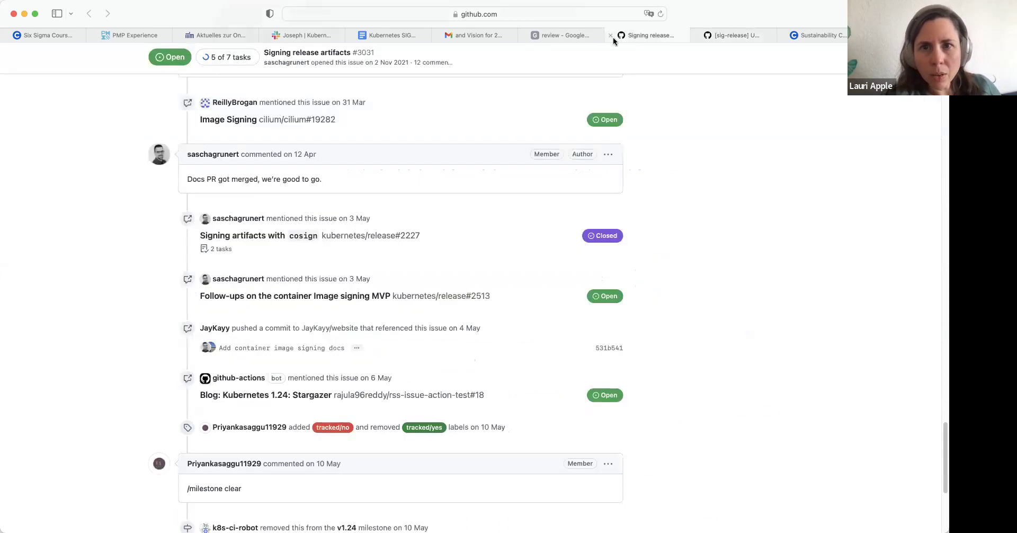
pyautogui.click(584, 37)
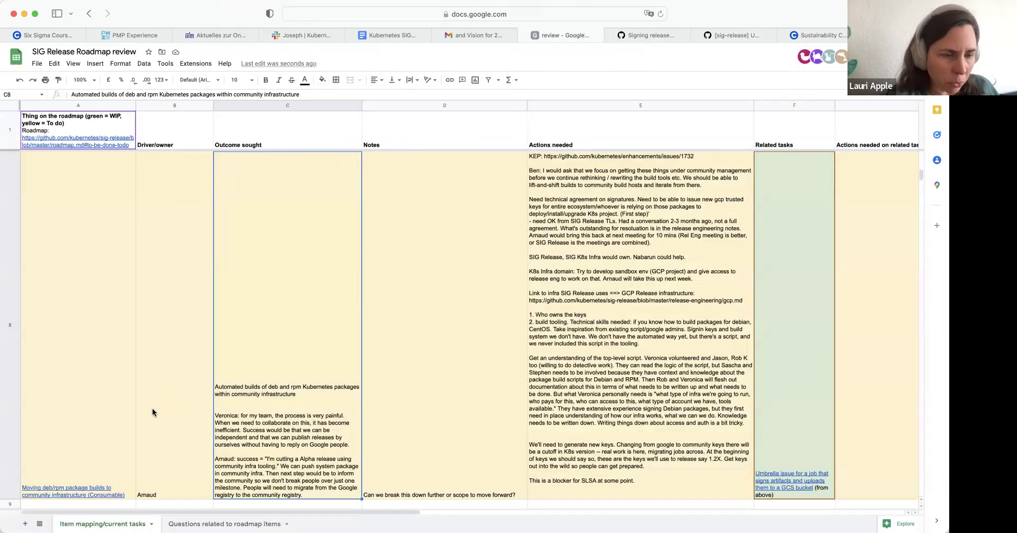
# Step: Go back up to the binary artifact management item in row 4 and open the epic linked in A4
pyautogui.scroll(5, 78, 468)
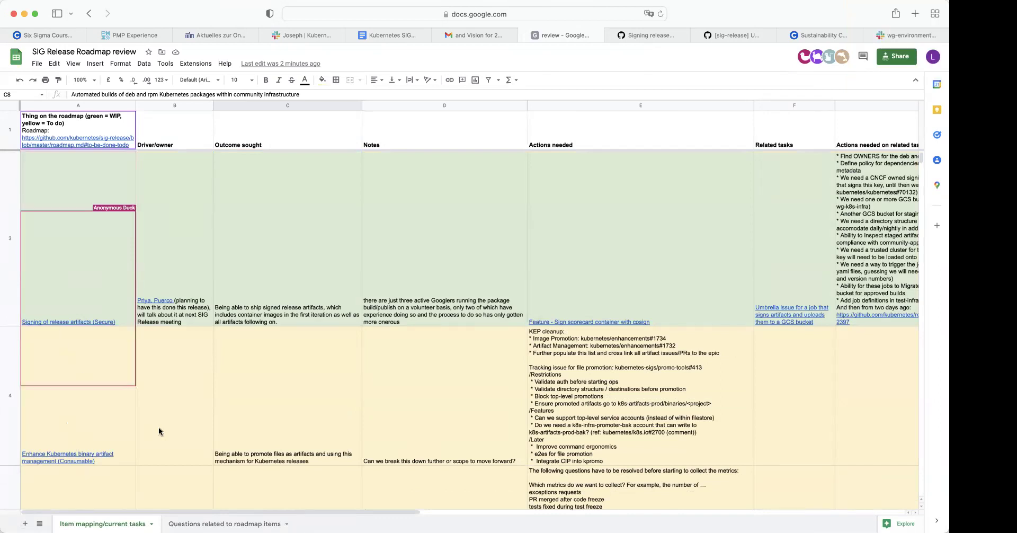
pyautogui.press('Up')
pyautogui.press('Up')
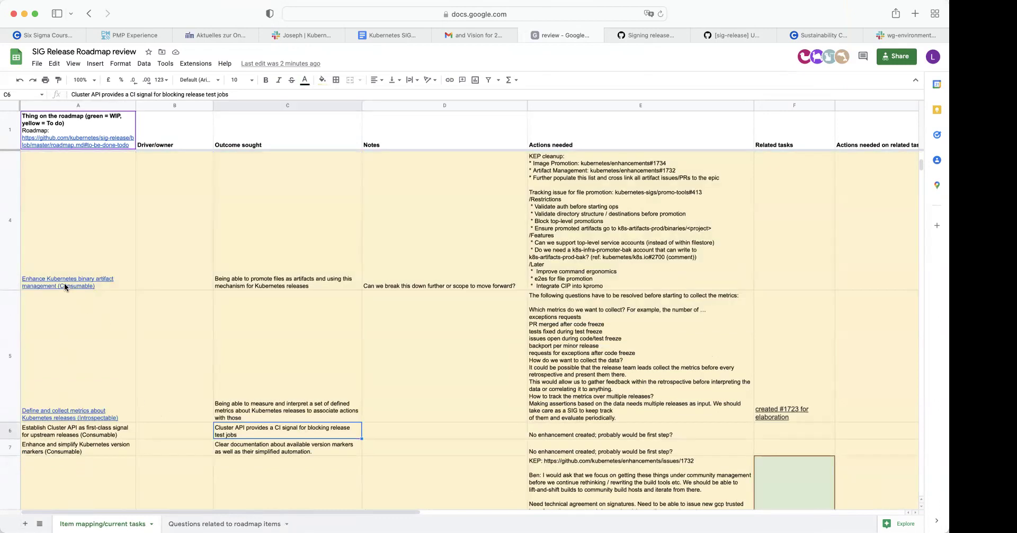
pyautogui.click(64, 287)
pyautogui.click(84, 301)
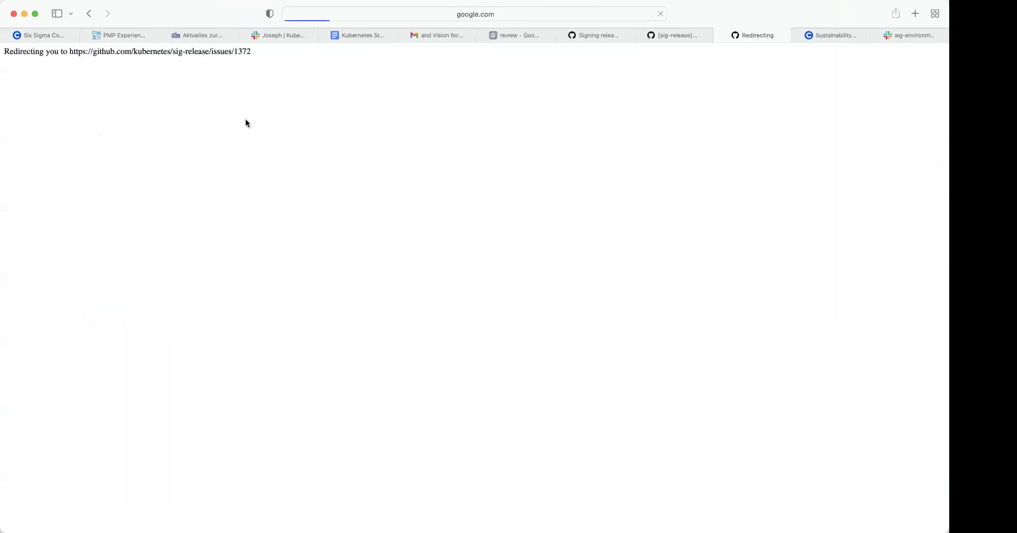
# Step: Read through the Artifact Management epic #1372, from its description and task lists down to the end of its activity timeline
pyautogui.scroll(-3, 325, 262)
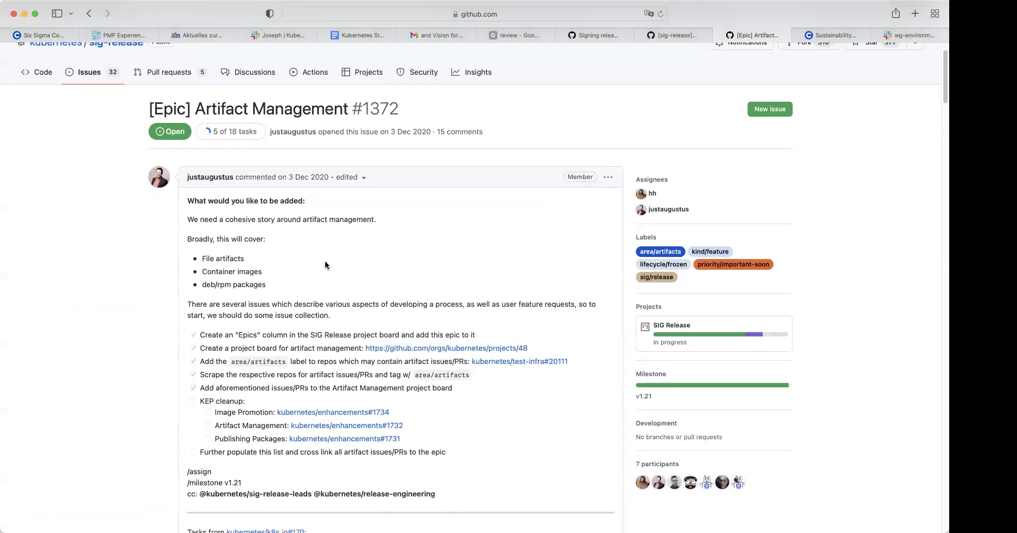
pyautogui.scroll(-2, 325, 262)
pyautogui.scroll(-1, 325, 262)
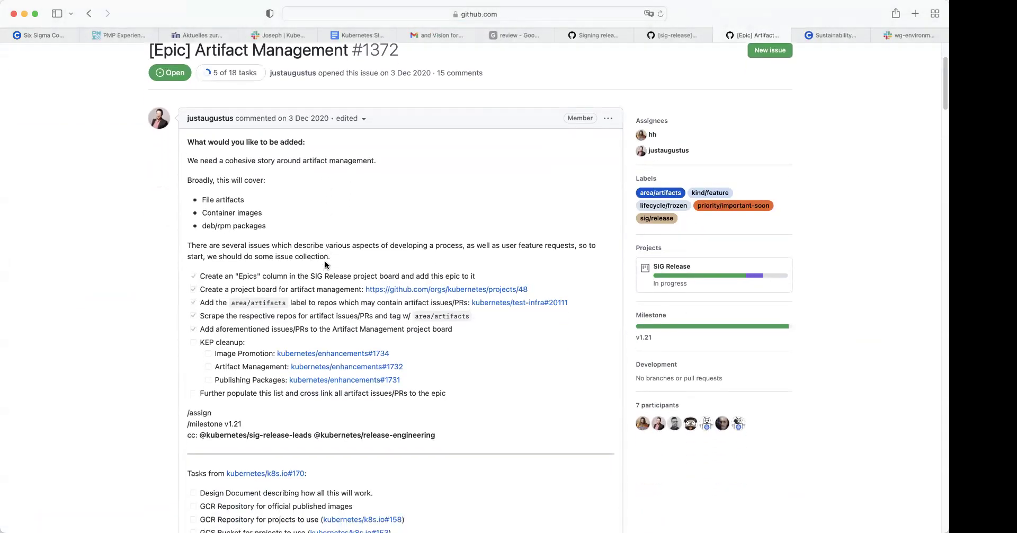
pyautogui.scroll(-3, 325, 265)
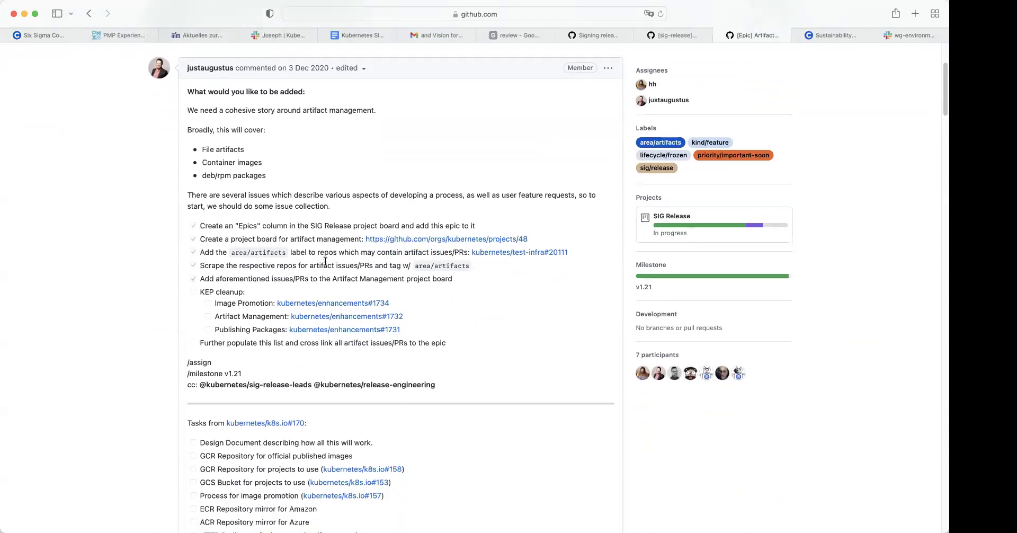
pyautogui.scroll(-4, 326, 262)
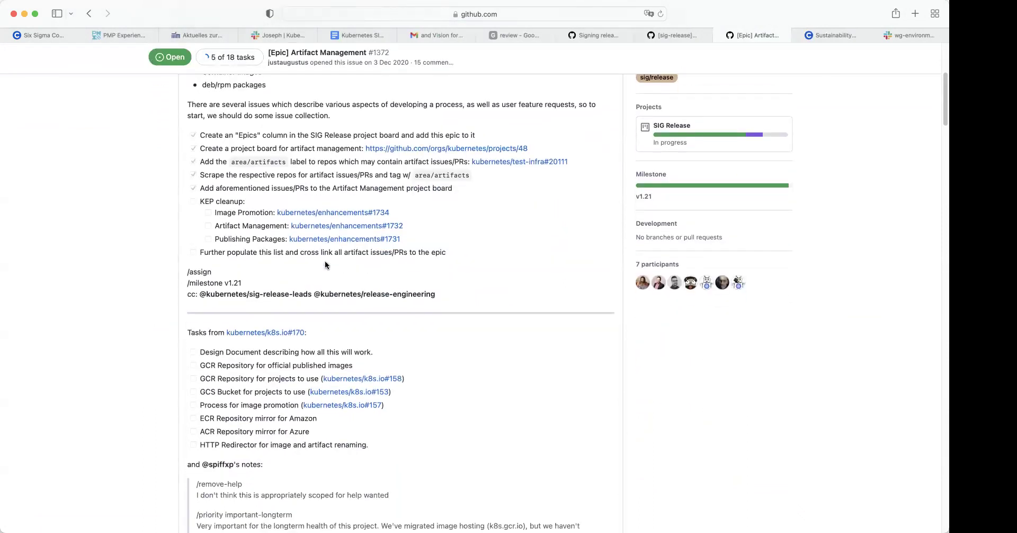
pyautogui.scroll(-6, 326, 265)
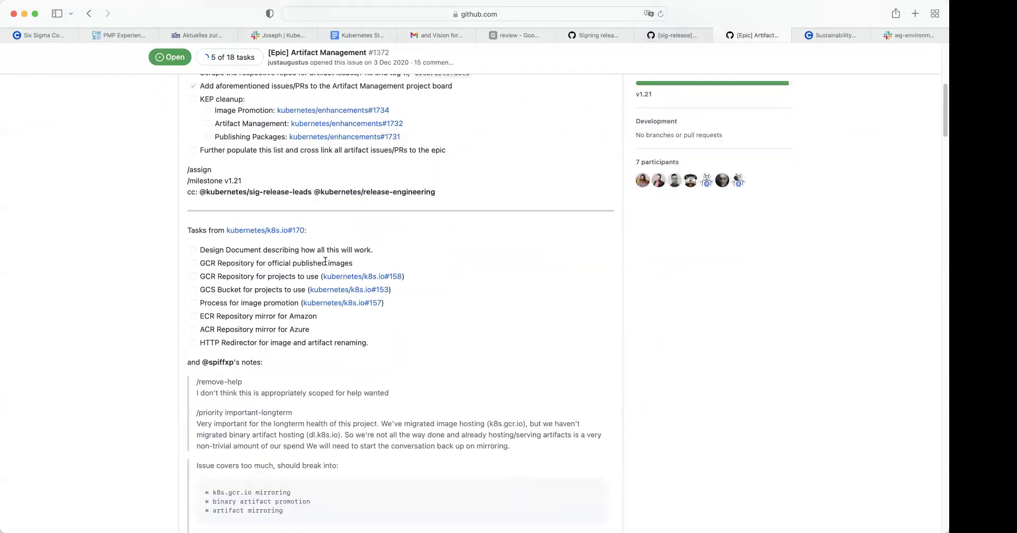
pyautogui.scroll(-9, 325, 262)
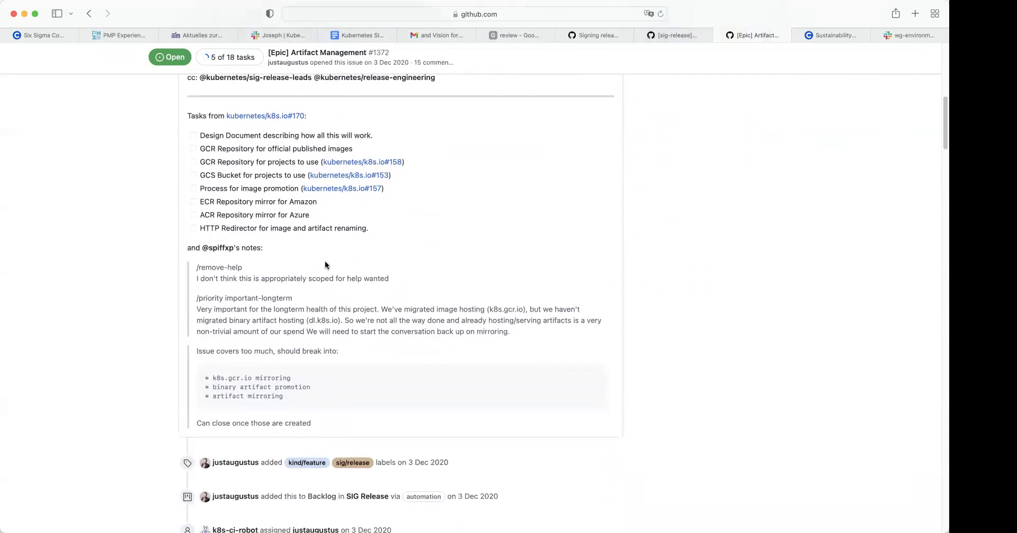
pyautogui.scroll(-10, 325, 262)
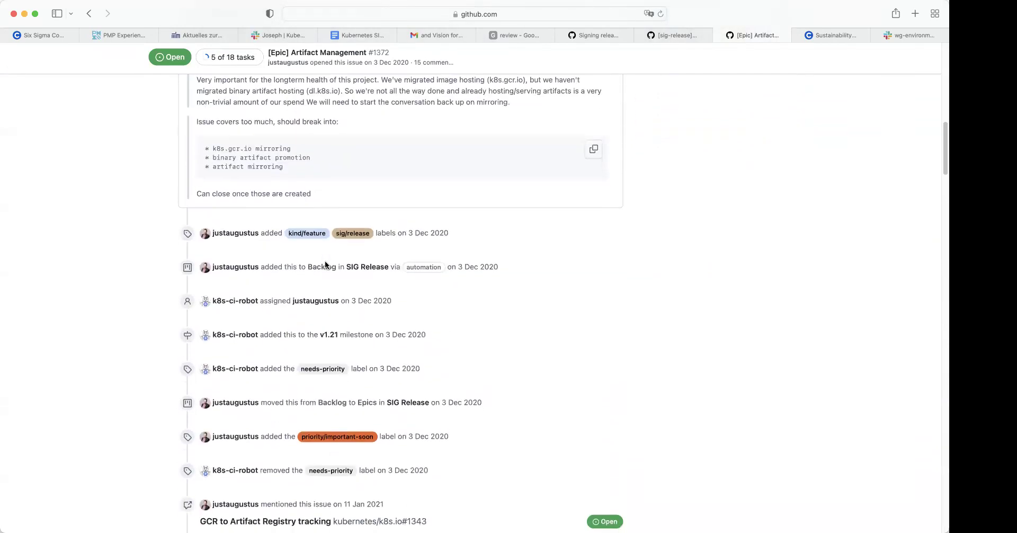
pyautogui.scroll(-6, 325, 262)
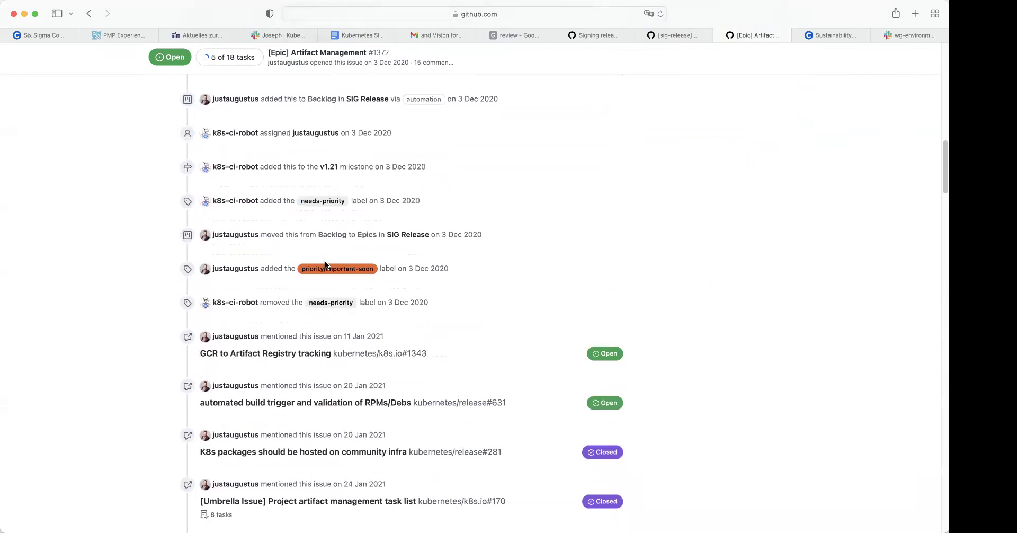
pyautogui.scroll(-2, 326, 265)
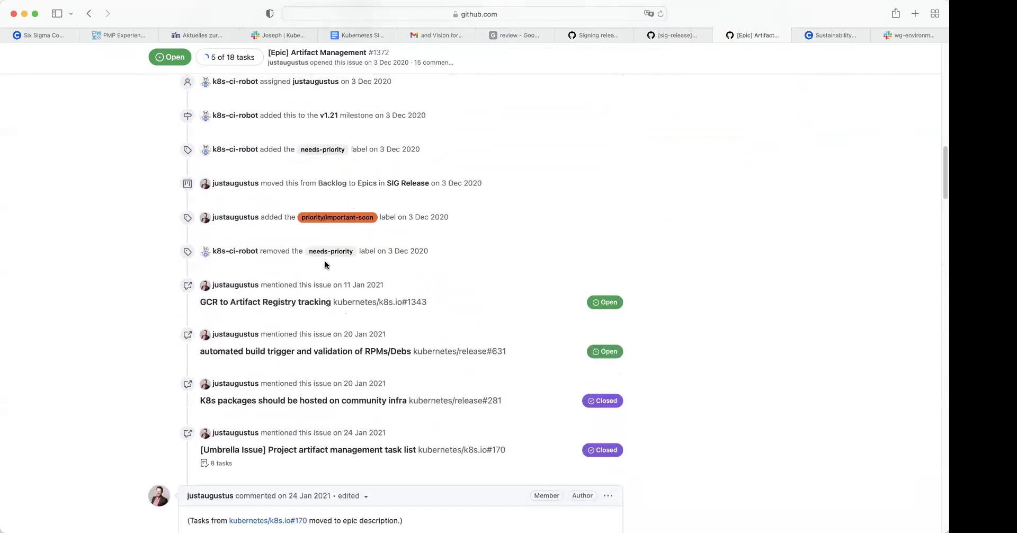
pyautogui.scroll(-20, 325, 263)
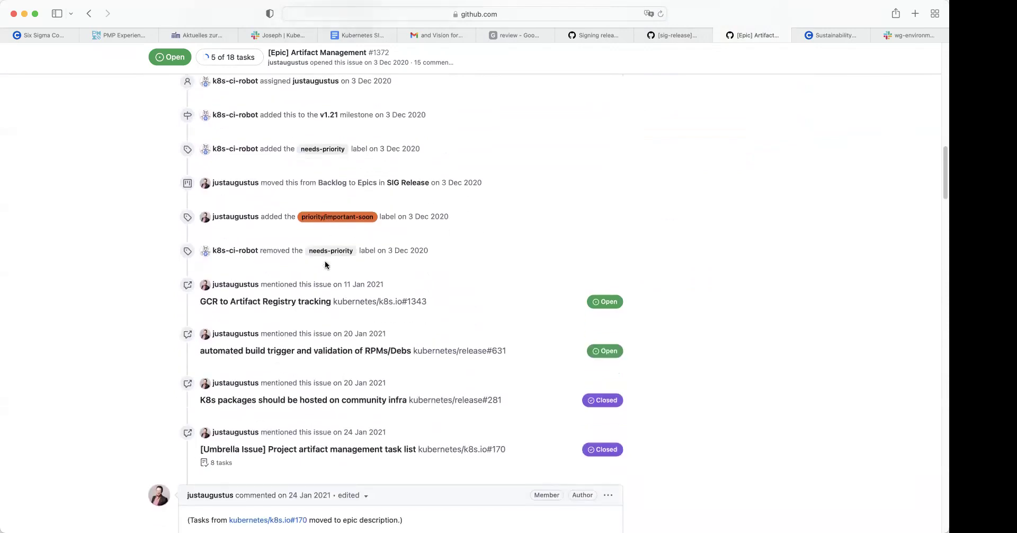
pyautogui.scroll(-18, 325, 261)
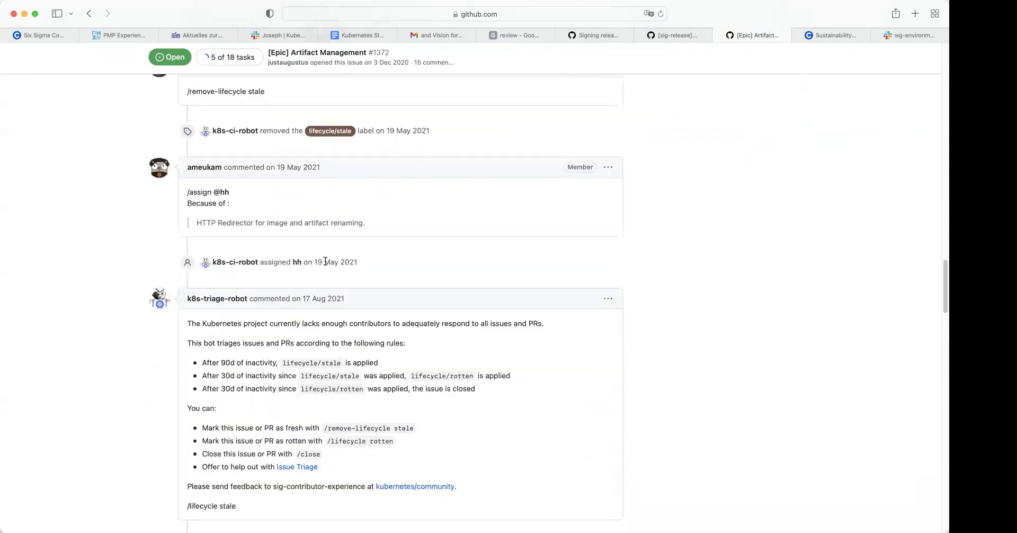
pyautogui.scroll(-20, 325, 262)
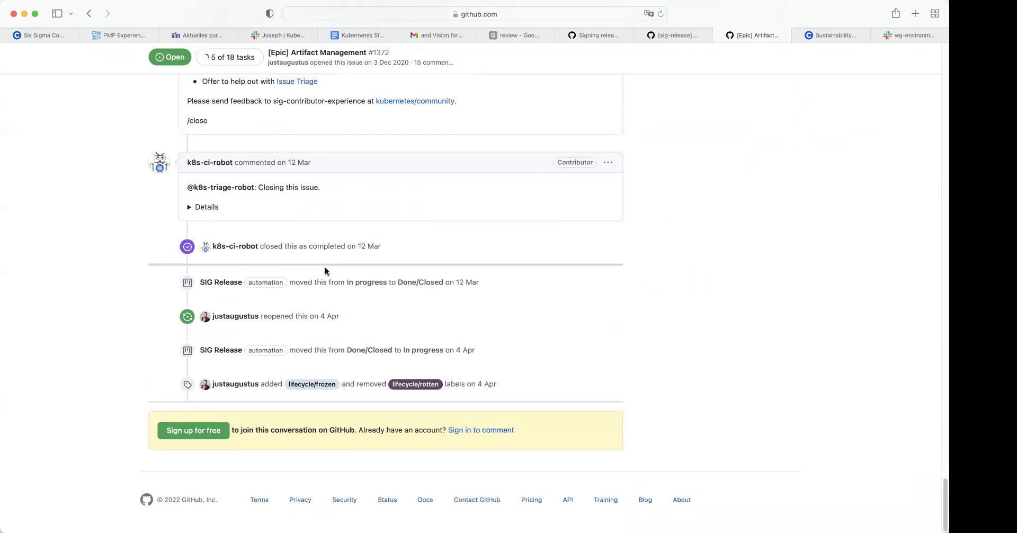
# Step: Review the epic's linked issues and task lists again, returning to the start of its description
pyautogui.scroll(20, 326, 271)
pyautogui.scroll(20, 325, 271)
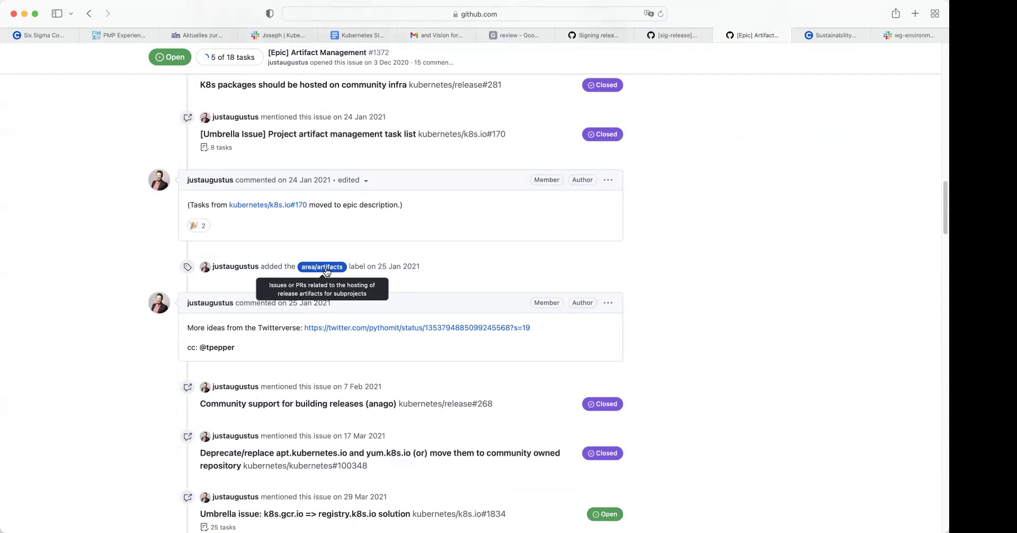
pyautogui.scroll(2, 326, 270)
pyautogui.scroll(-1, 325, 270)
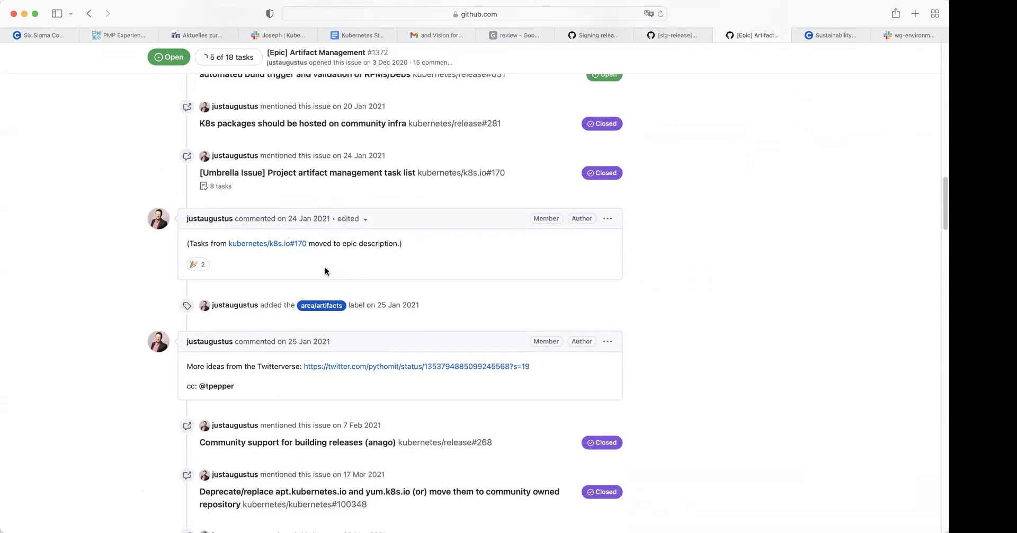
pyautogui.scroll(10, 325, 271)
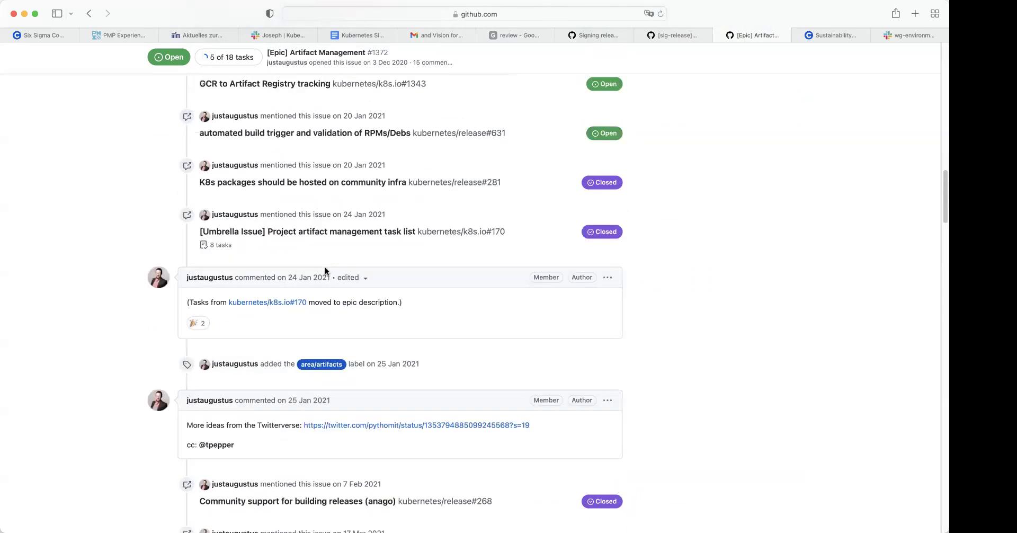
pyautogui.scroll(5, 325, 271)
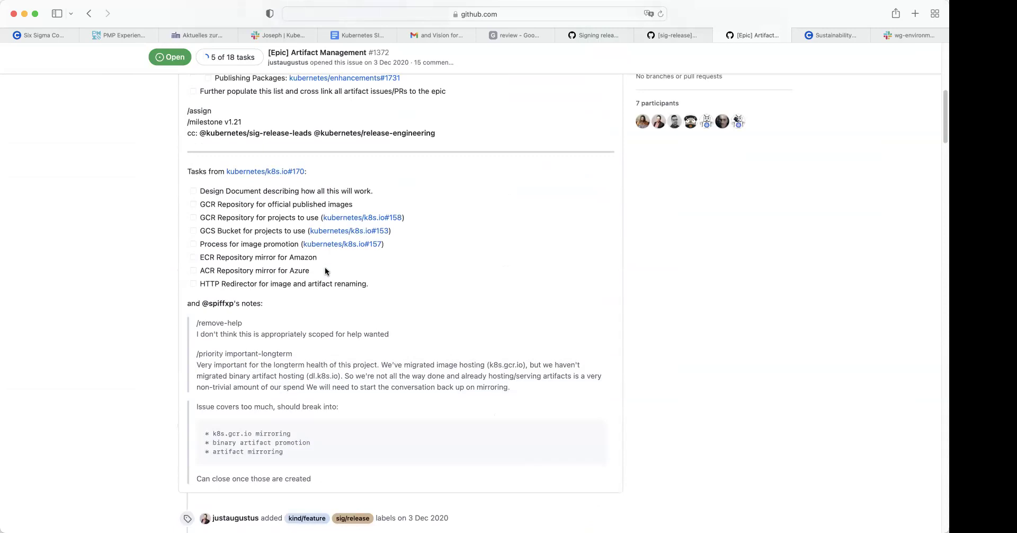
pyautogui.scroll(3, 326, 271)
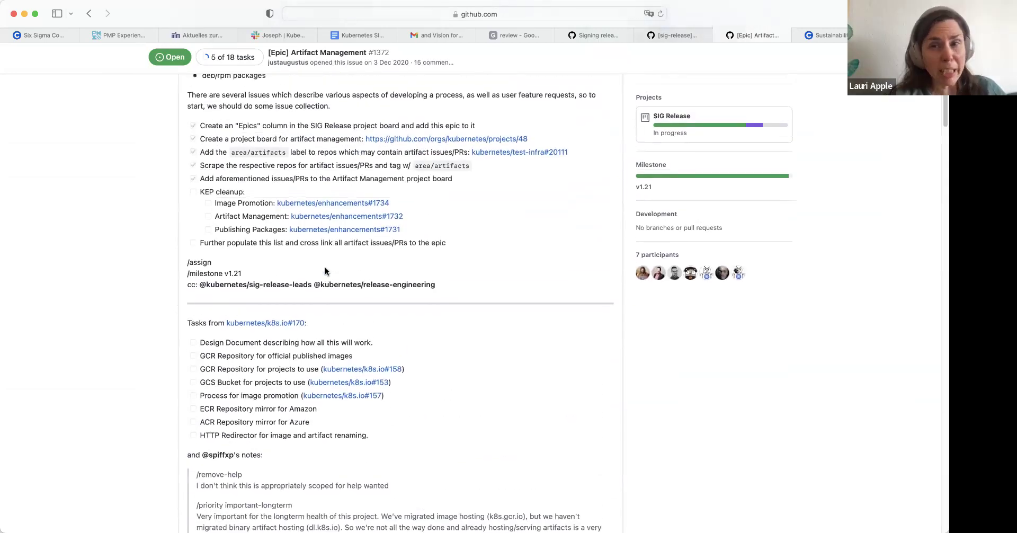
pyautogui.scroll(5, 325, 270)
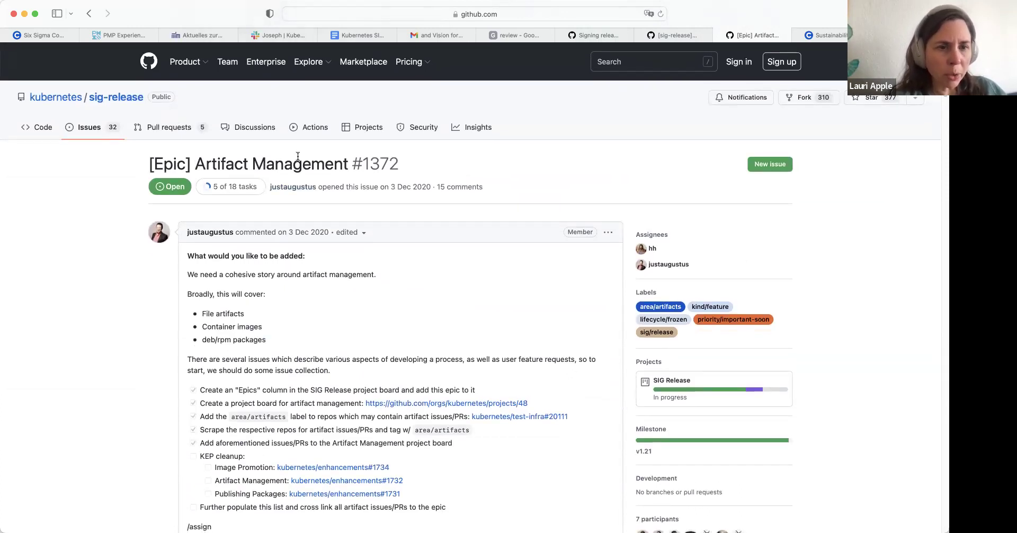
# Step: Highlight the epic's deb/rpm packages scope item, followed by its File artifacts and Container images items
pyautogui.scroll(-1, 275, 339)
pyautogui.moveTo(267, 333); pyautogui.dragTo(200, 330)
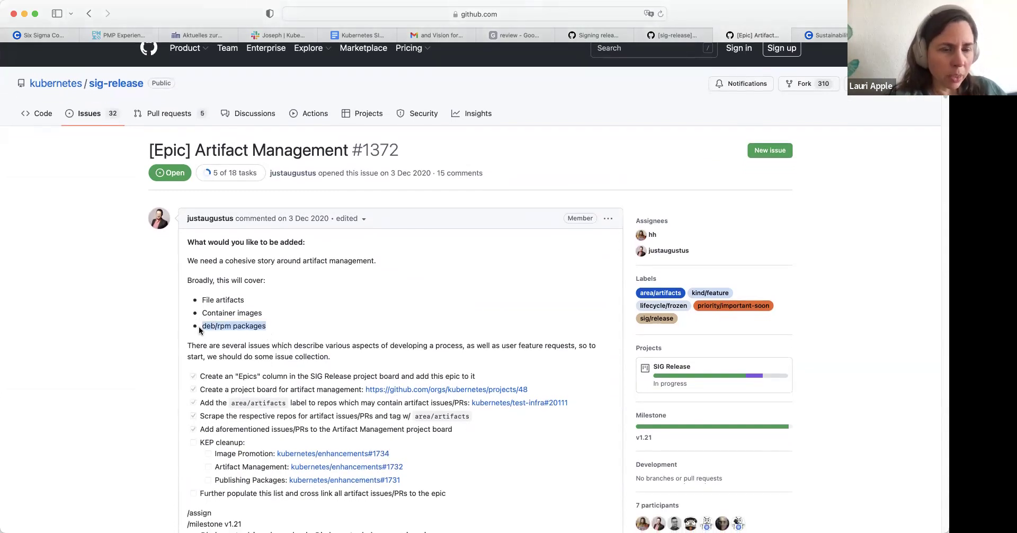
pyautogui.moveTo(269, 314); pyautogui.dragTo(203, 300)
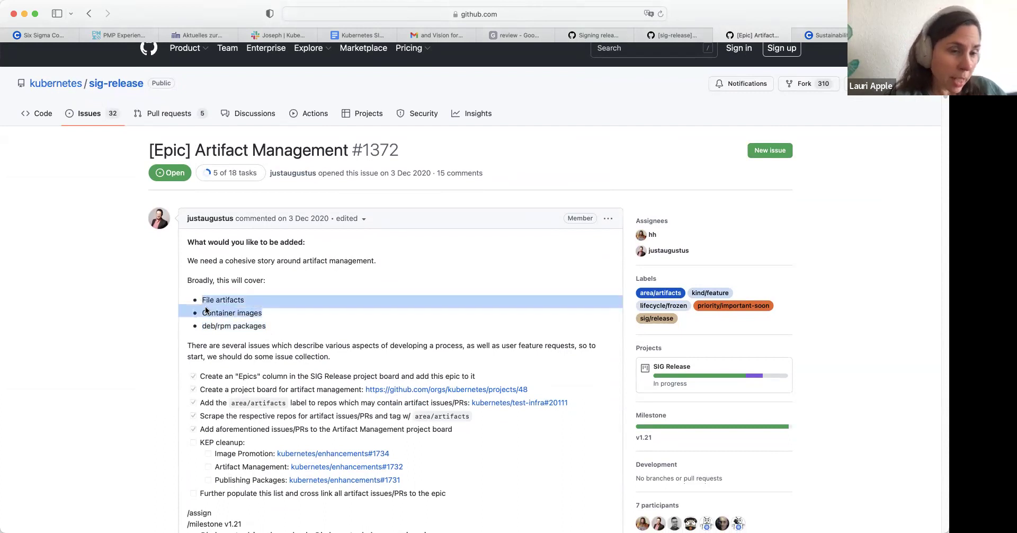
pyautogui.scroll(-1, 217, 348)
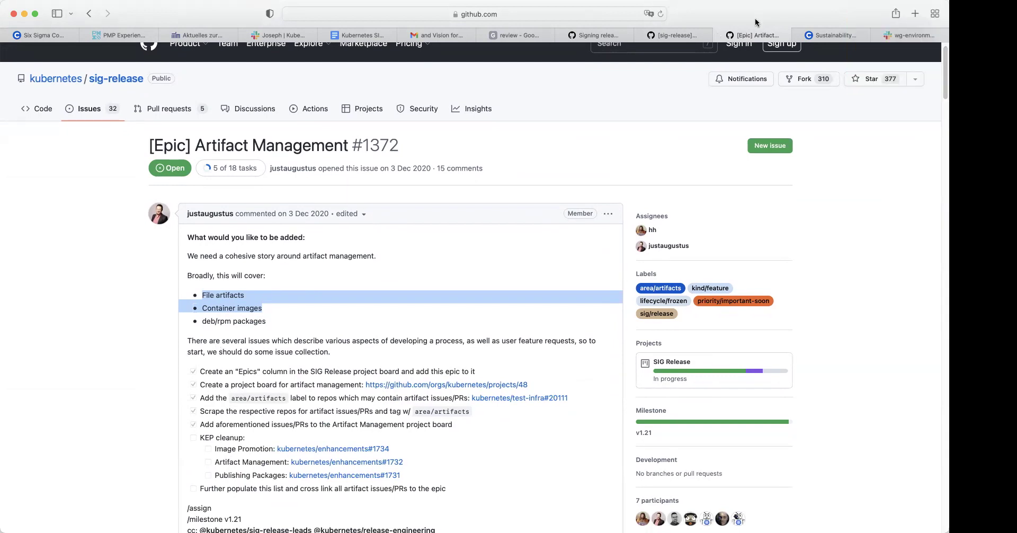
# Step: In roadmap cell D4, add: "Let's have a chat with" the epic's author, "this feels like a "theme" with the rpm/deb "epic" a part of this."
pyautogui.click(519, 35)
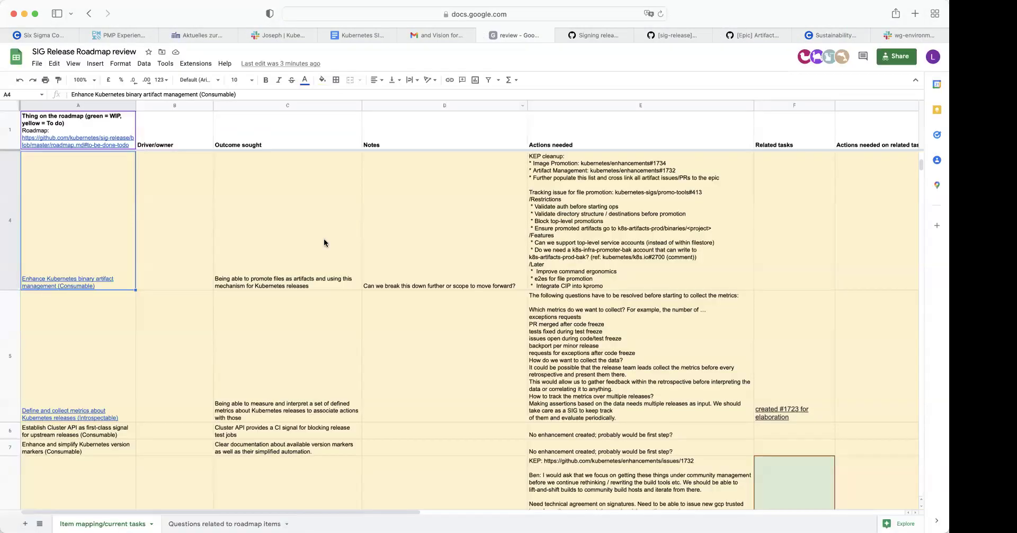
pyautogui.click(299, 247)
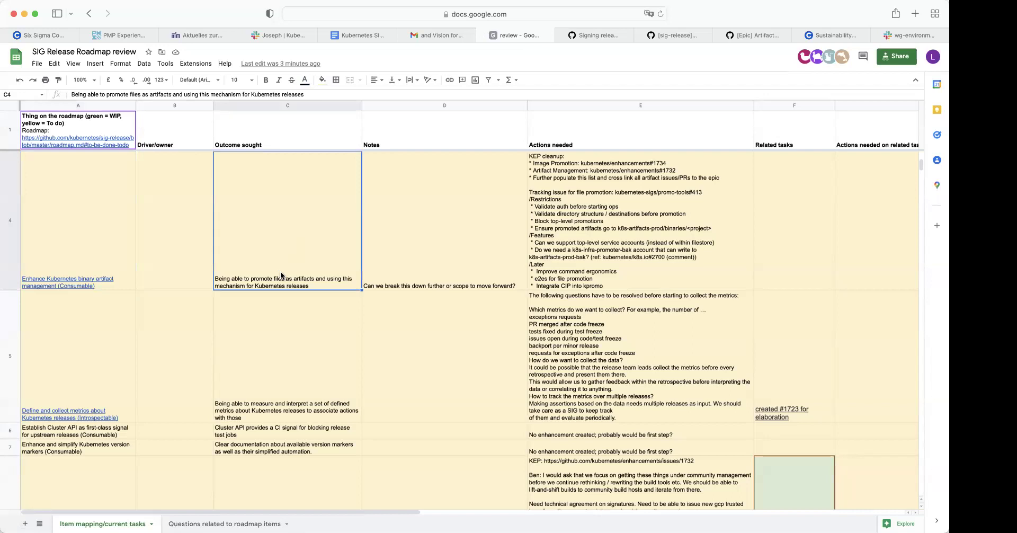
pyautogui.click(185, 275)
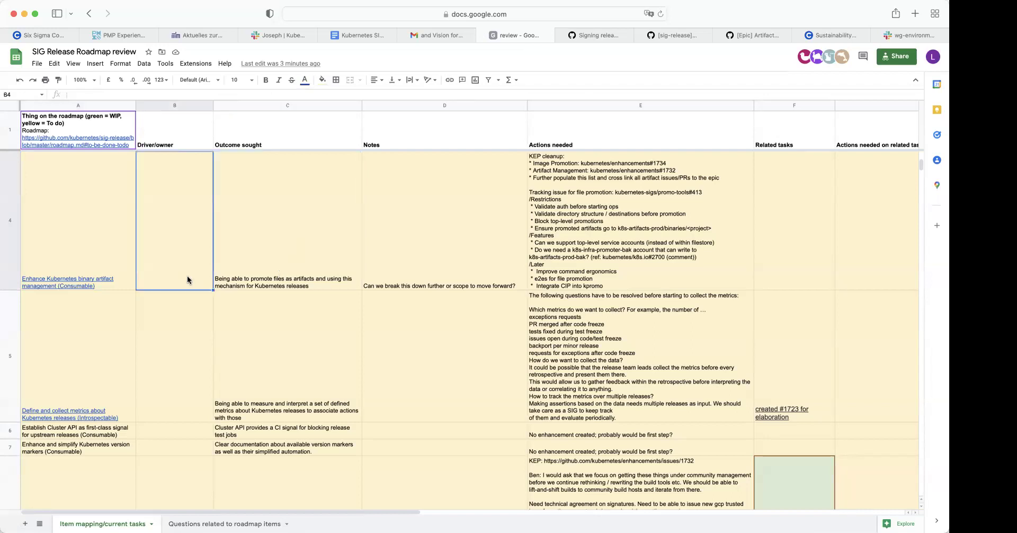
pyautogui.doubleClick(385, 279)
pyautogui.hotkey('alt', 'Return')
pyautogui.write("Let'")
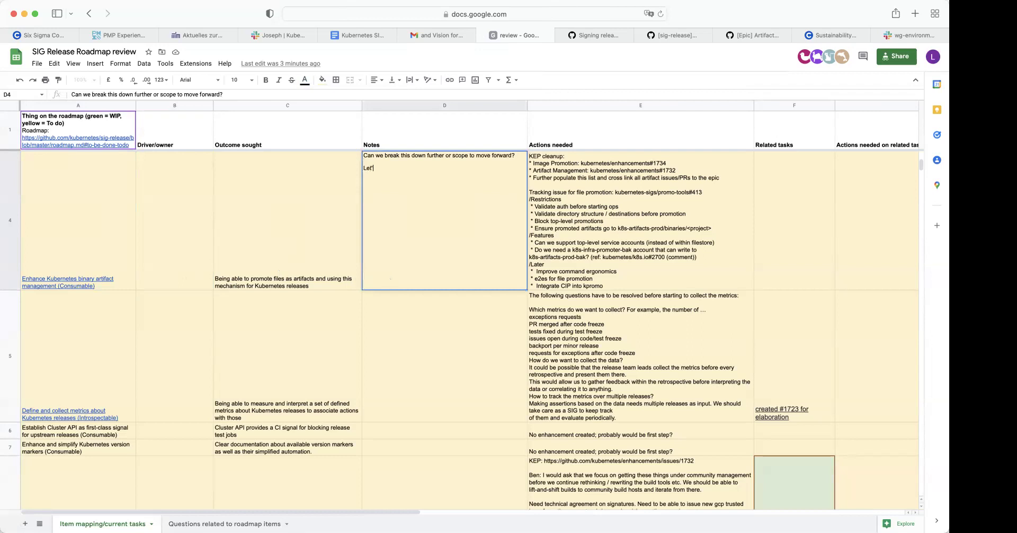
pyautogui.write('s have a chat with Stephen, this feels like a "theme" with the rpm/d')
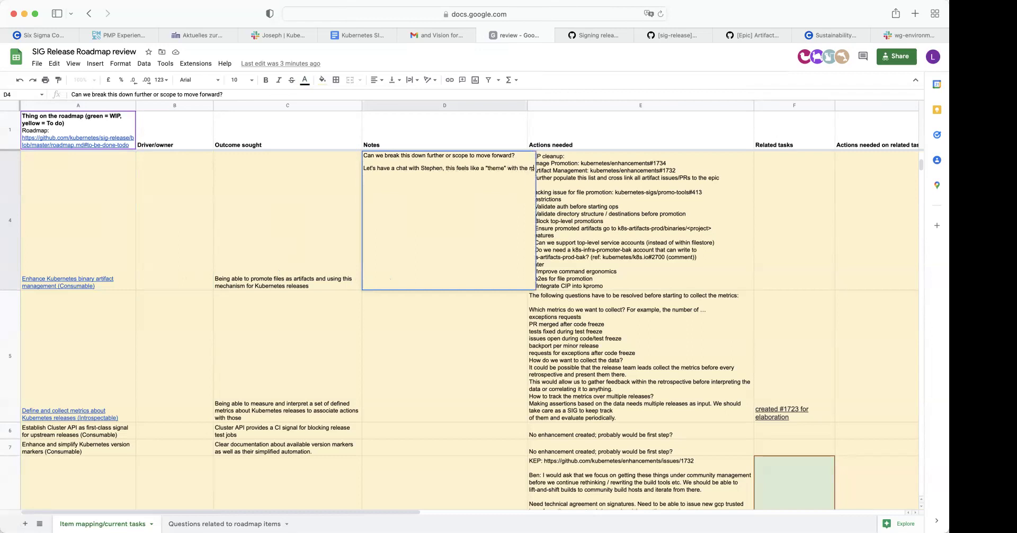
pyautogui.write('ebt')
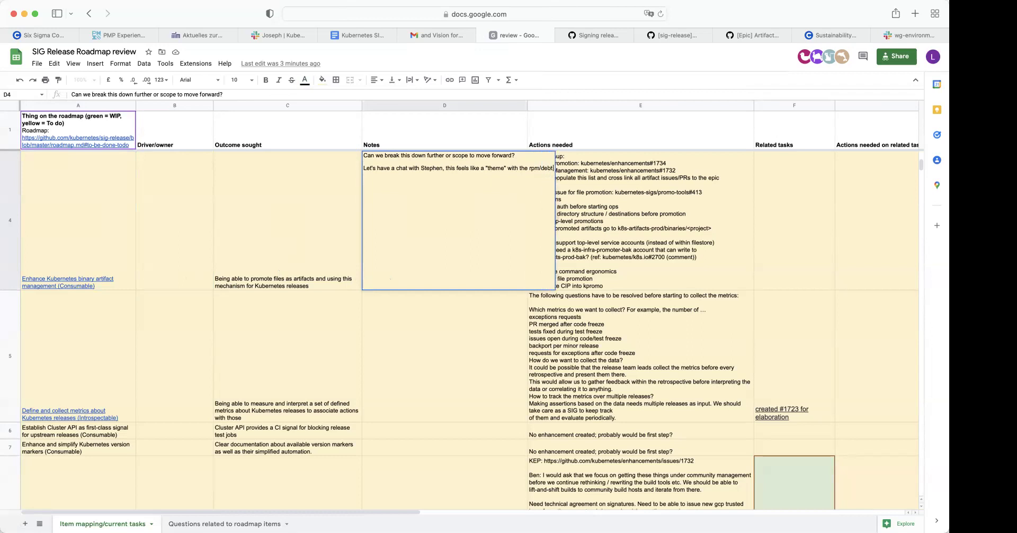
pyautogui.press('BackSpace')
pyautogui.write('"epic" a part of this.')
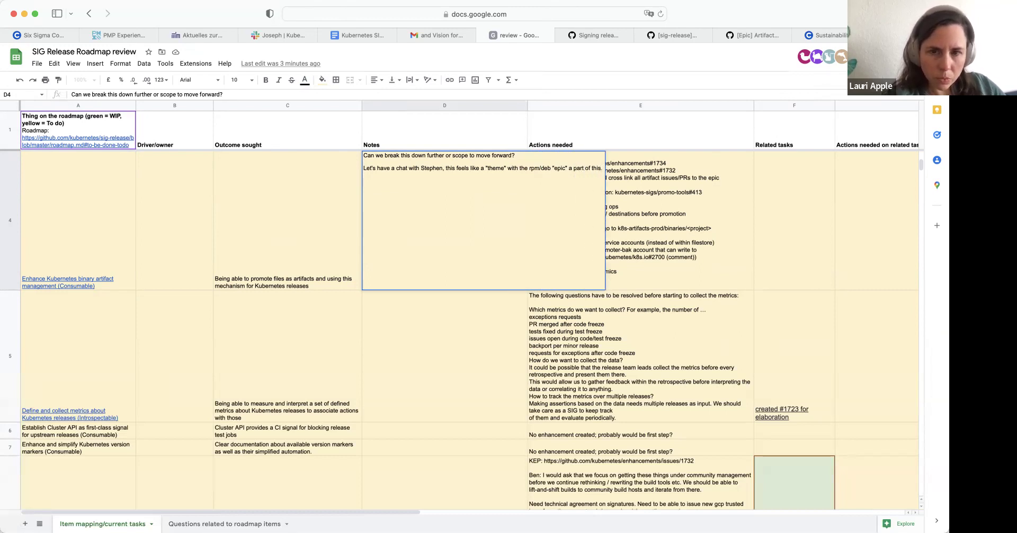
# Step: Continue the D4 note with "So we could take that part out of this "epic" and make this epic more specific"
pyautogui.write(' So we could take that')
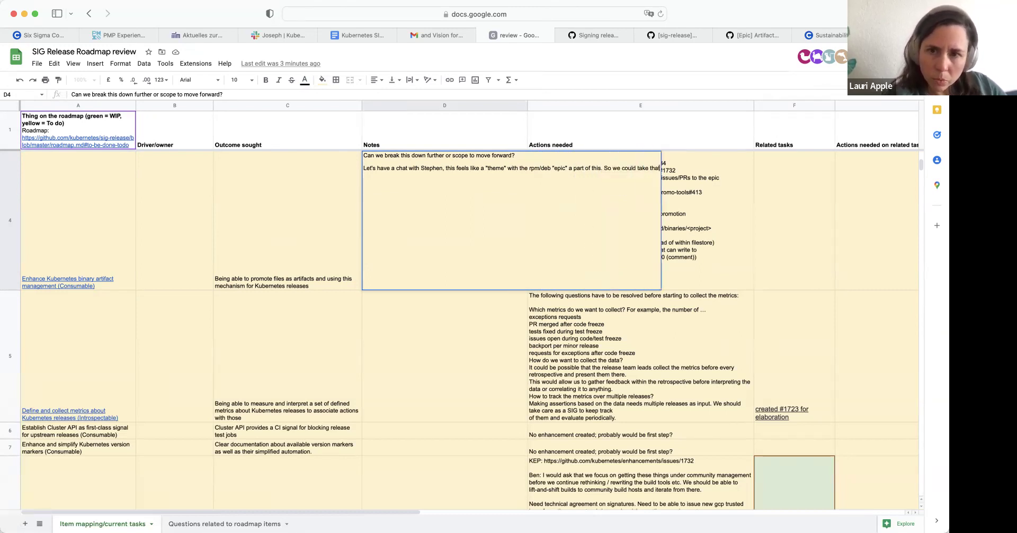
pyautogui.write(' part out of this')
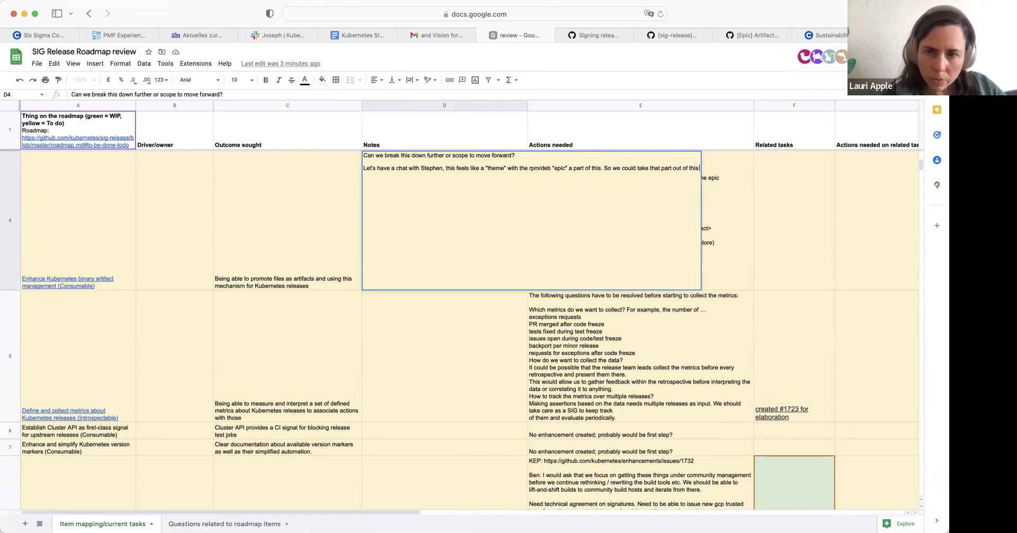
pyautogui.write(' "epic" and')
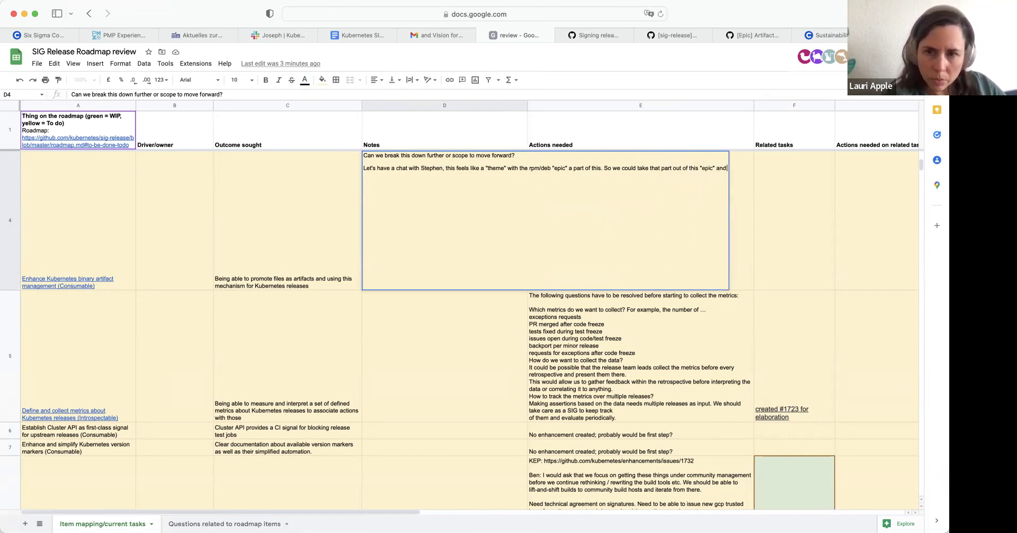
pyautogui.write(' make this epic more specific')
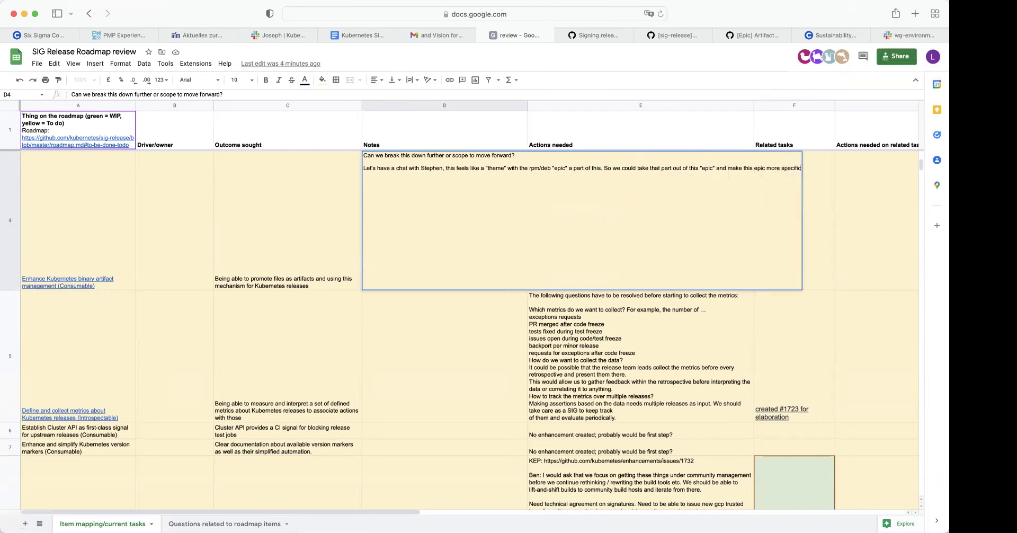
# Step: Append "(covering one of the other two points in the initial comment)" to the D4 note
pyautogui.write(' (covering or')
pyautogui.write('ering one')
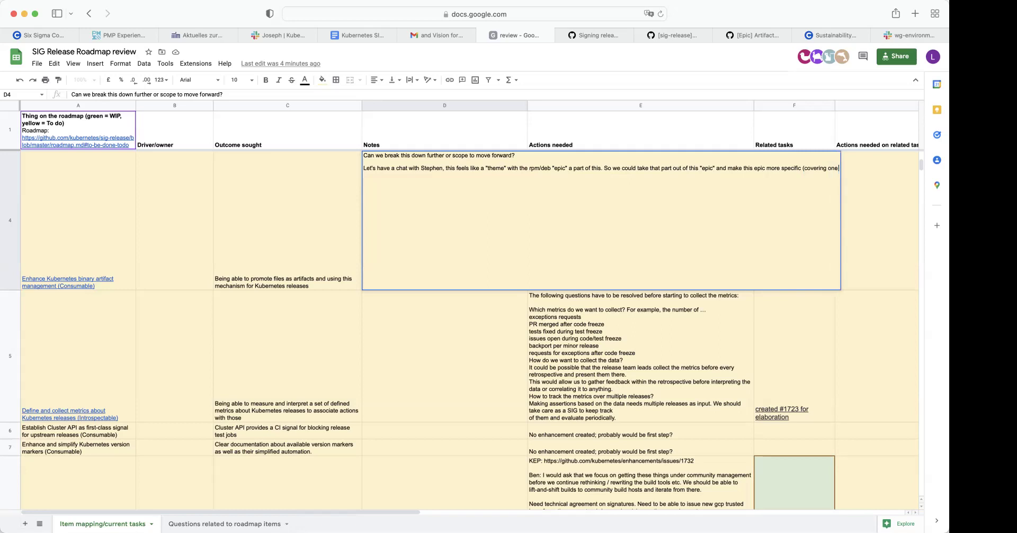
pyautogui.write(' of the other two points in the in')
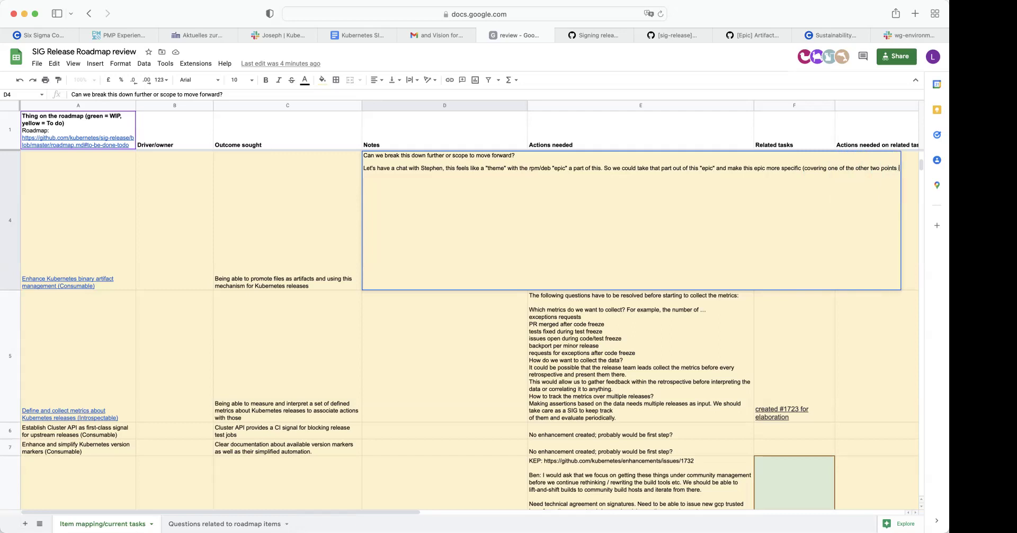
pyautogui.write('itial comment')
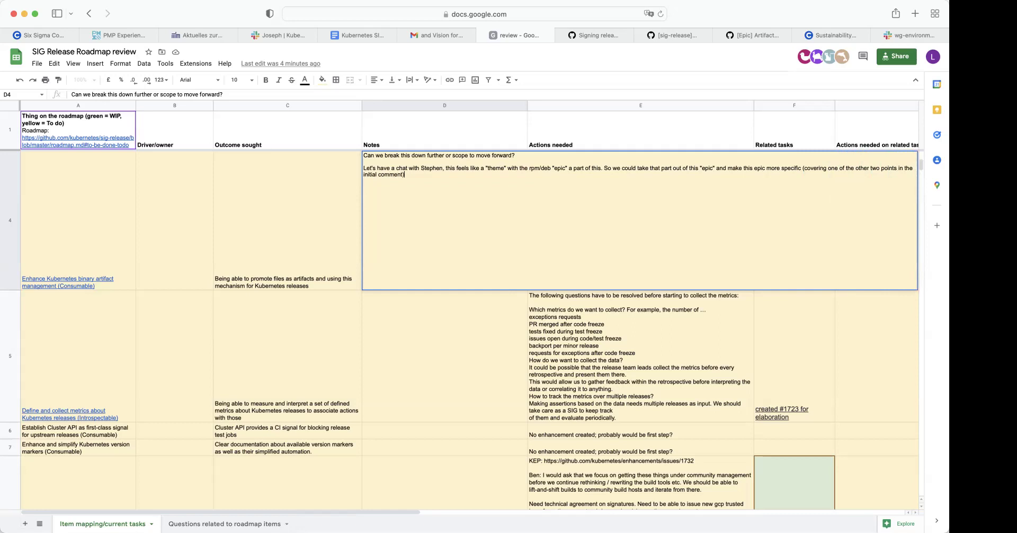
# Step: Commit the edited note in cell D4
pyautogui.press('Tab')
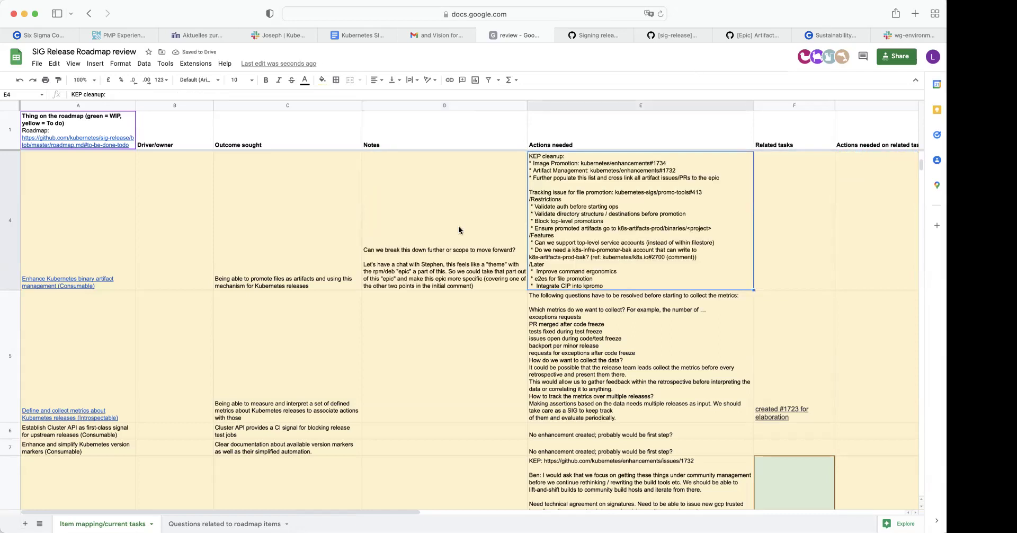
# Step: Review the outcomes sought and actions needed for the release metrics, Cluster API and version markers items in rows 5 to 7
pyautogui.scroll(-3, 459, 232)
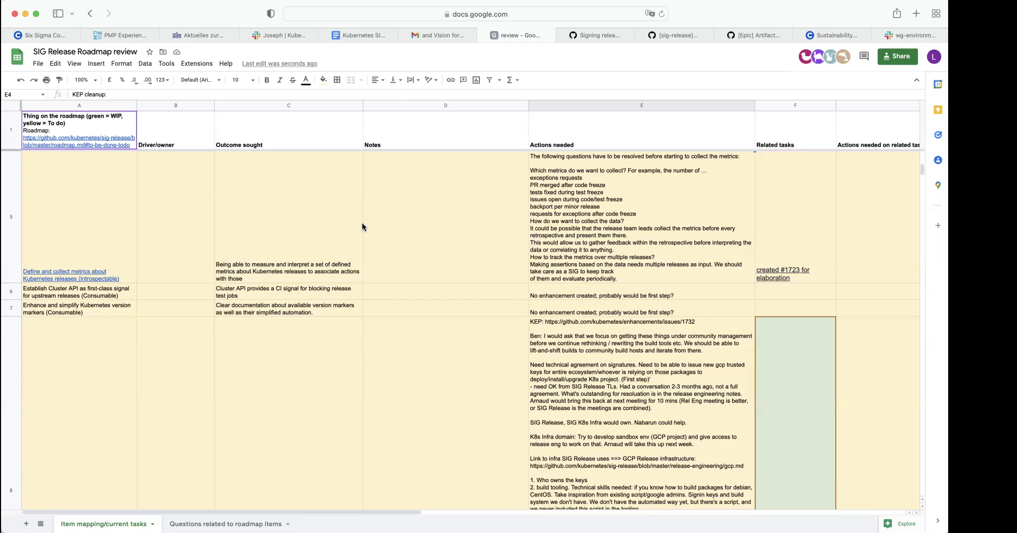
pyautogui.click(347, 281)
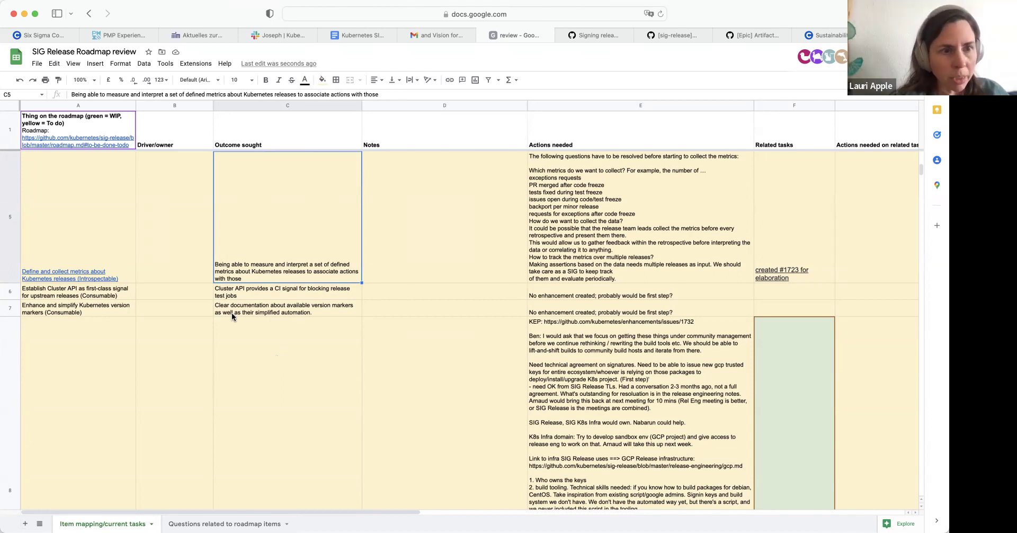
pyautogui.click(140, 307)
pyautogui.scroll(-1, 141, 306)
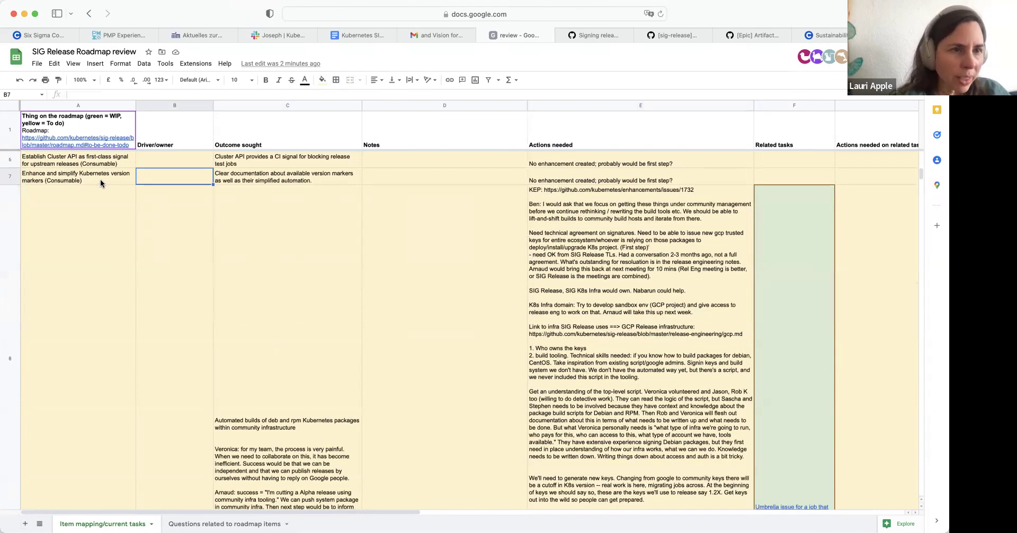
pyautogui.scroll(1, 100, 179)
pyautogui.moveTo(237, 293); pyautogui.dragTo(236, 307)
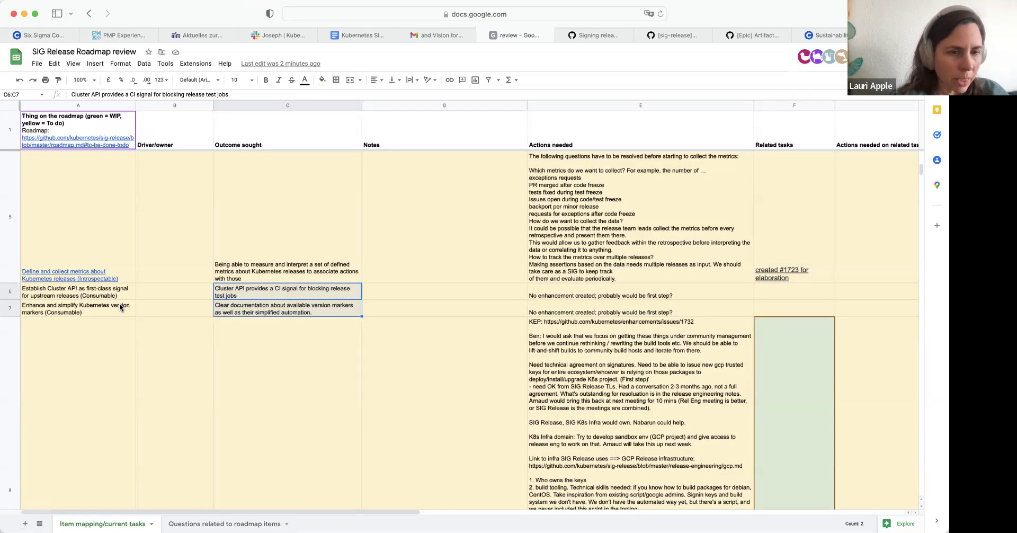
pyautogui.click(531, 312)
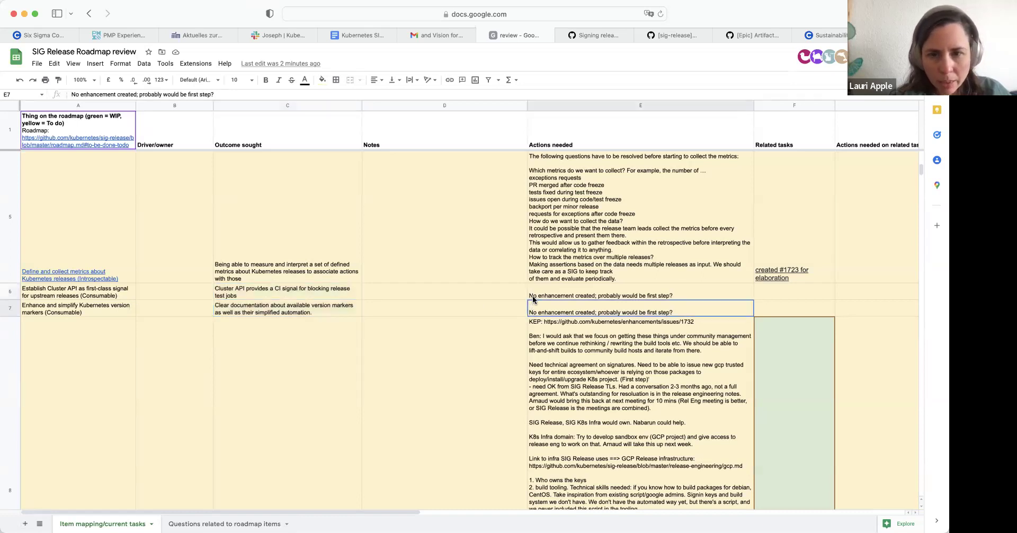
pyautogui.keyDown('shift'); pyautogui.click(533, 300); pyautogui.keyUp('shift')
# Step: Examine the actions needed for the deb/rpm package builds item in row 8 and look back over the earlier roadmap items
pyautogui.scroll(-2, 479, 331)
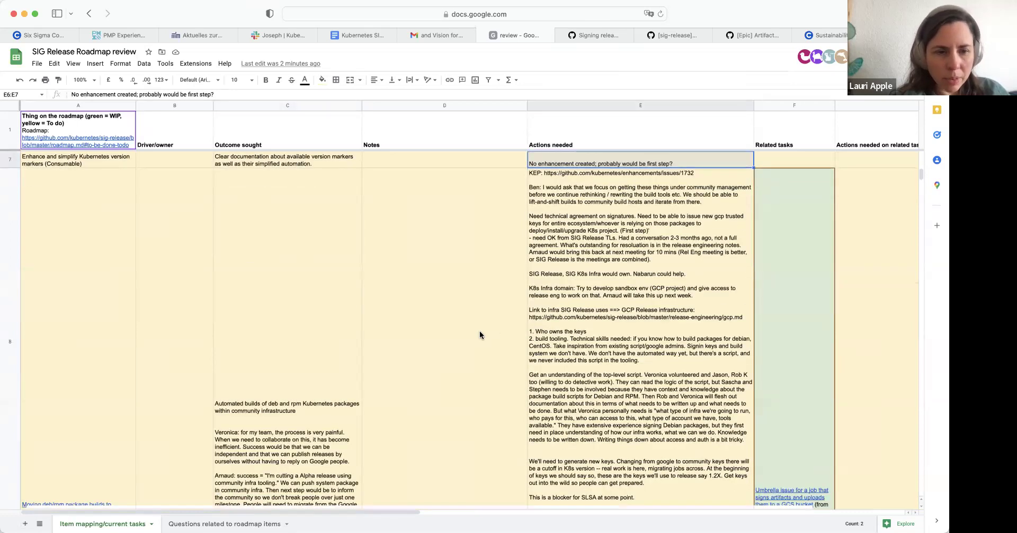
pyautogui.scroll(2, 479, 332)
pyautogui.scroll(-2, 480, 331)
pyautogui.click(552, 361)
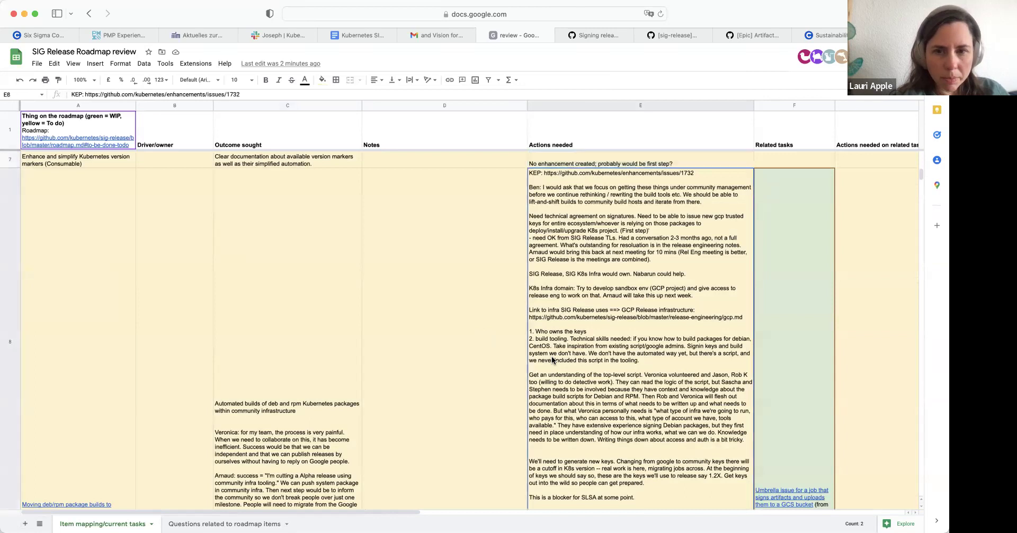
pyautogui.scroll(-1, 552, 360)
pyautogui.scroll(1, 552, 360)
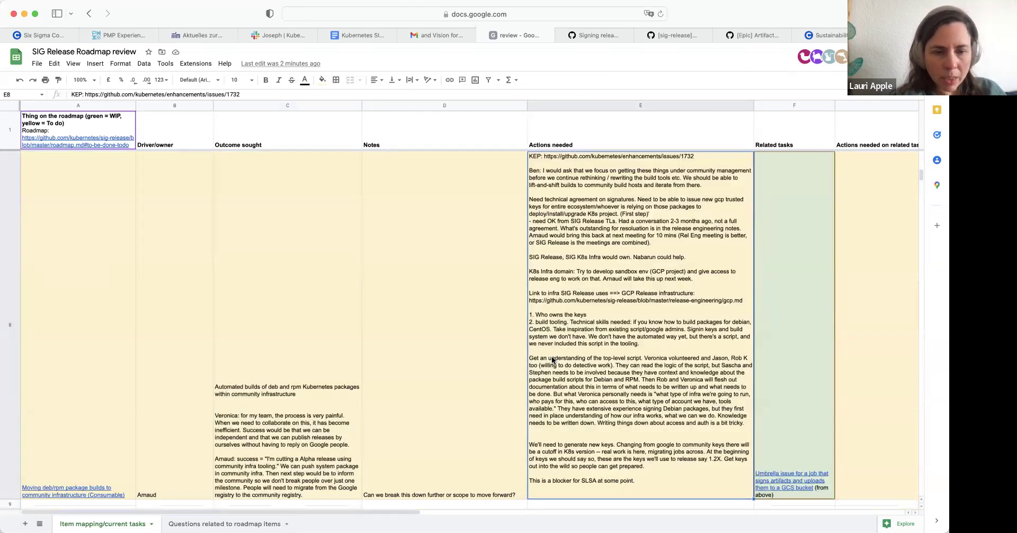
pyautogui.scroll(5, 552, 361)
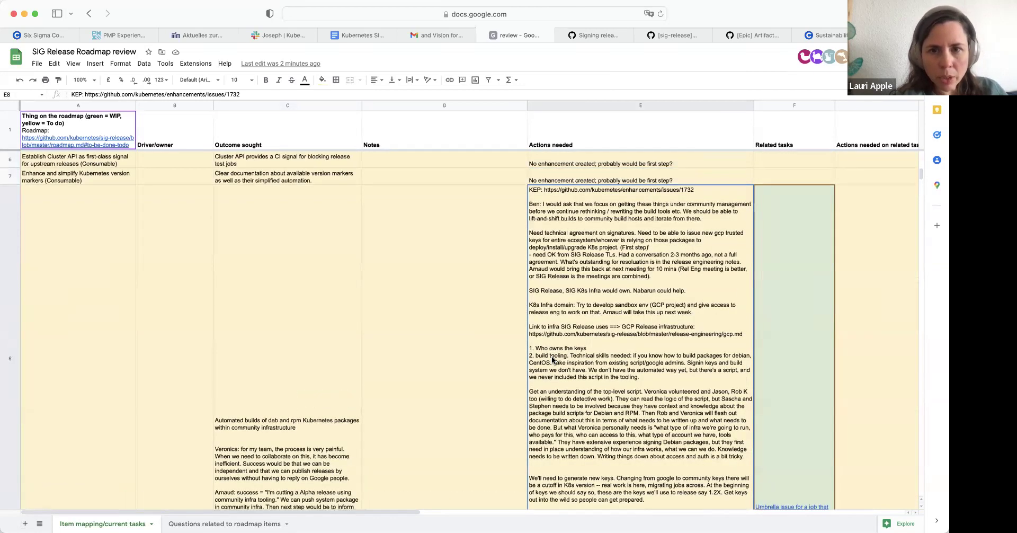
pyautogui.scroll(3, 552, 360)
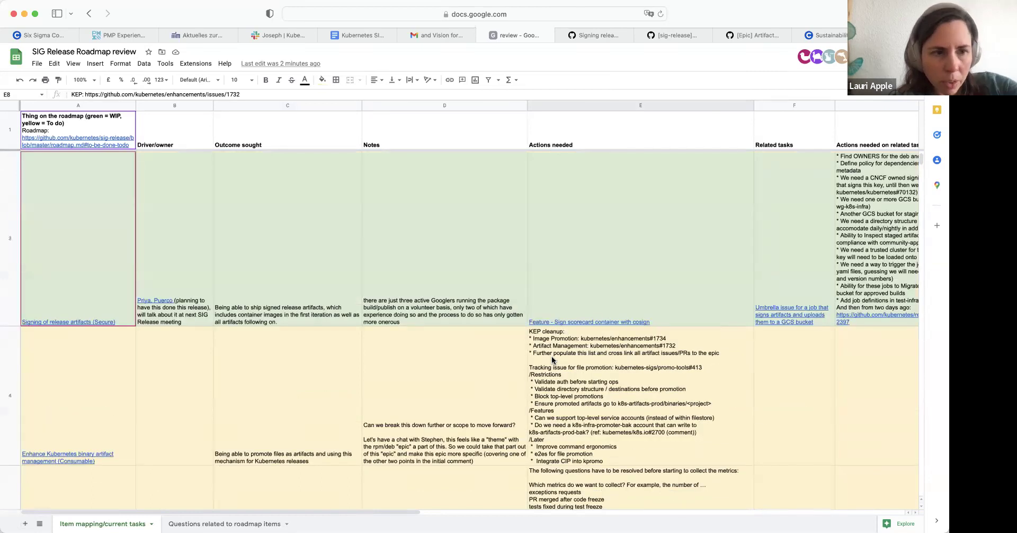
# Step: Widen the Actions needed column slightly
pyautogui.scroll(-3, 552, 360)
pyautogui.hscroll(2, 552, 360)
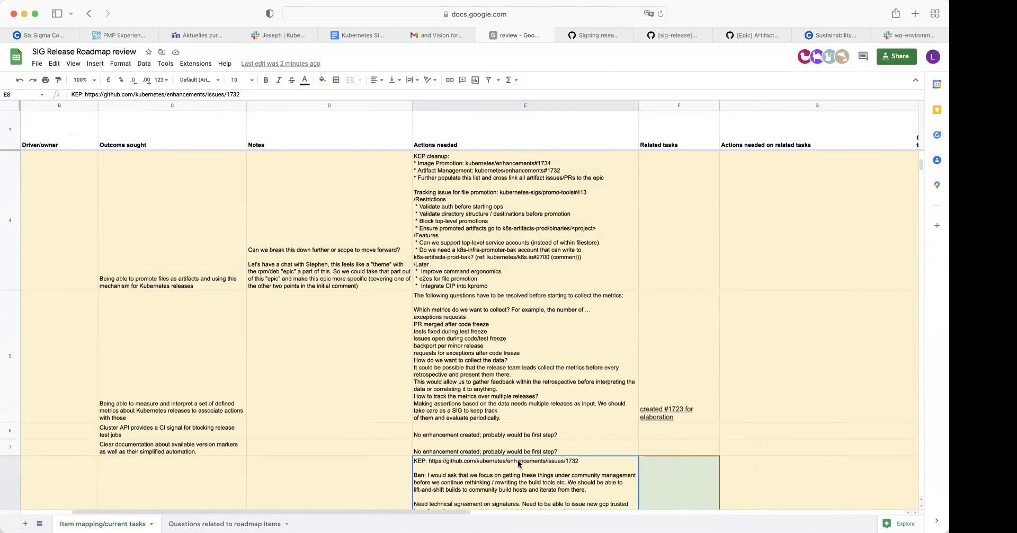
pyautogui.scroll(-3, 519, 464)
pyautogui.scroll(-3, 519, 463)
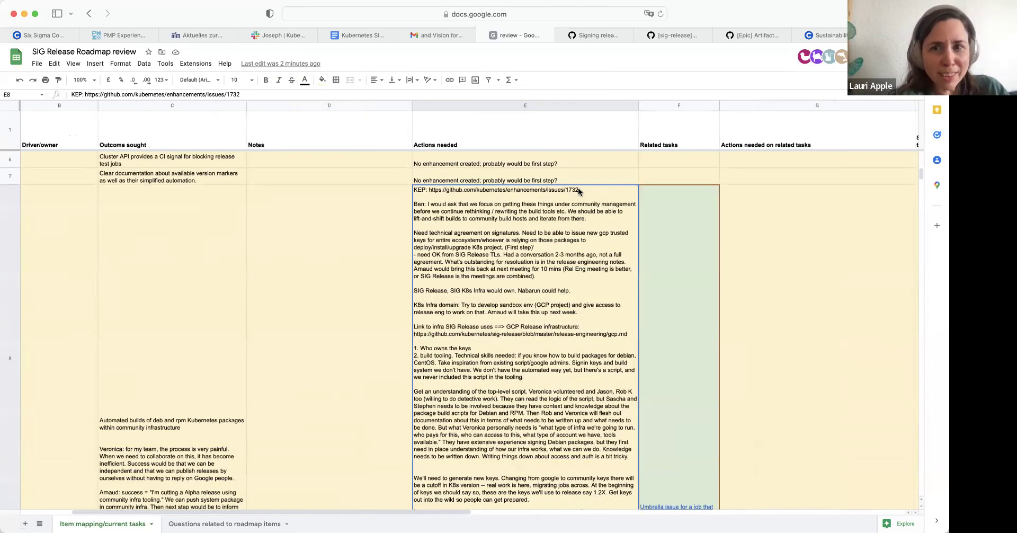
pyautogui.moveTo(638, 104); pyautogui.dragTo(680, 104)
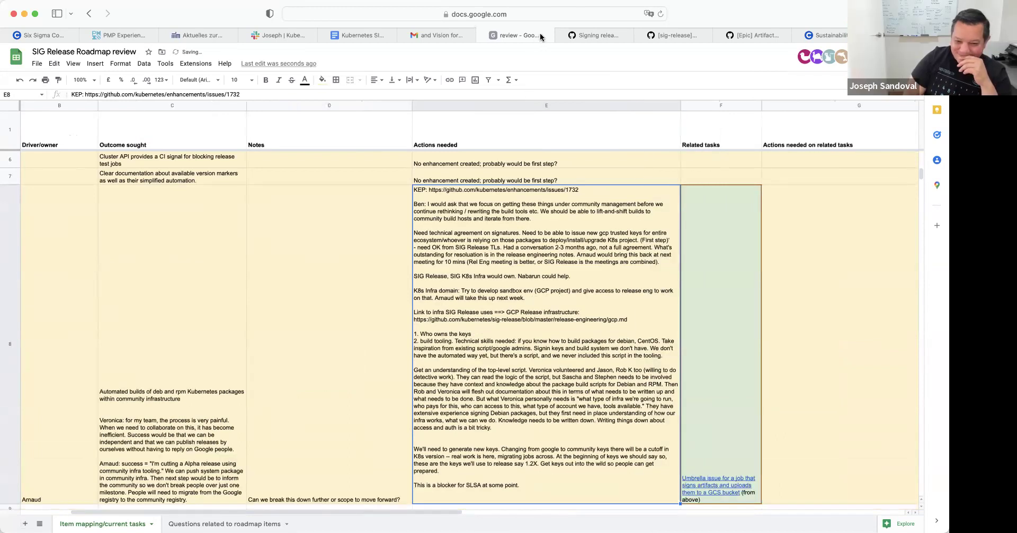